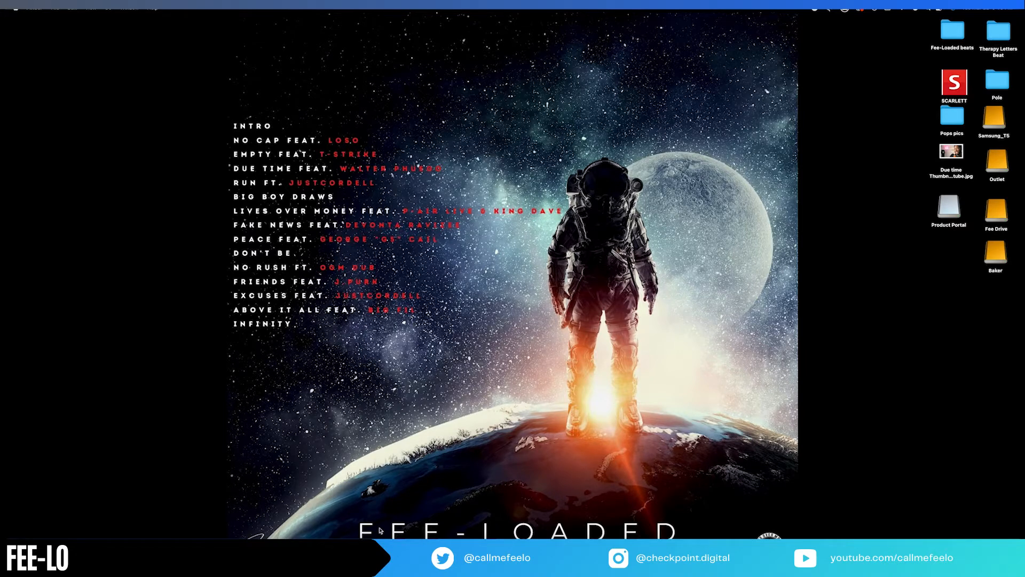
Quit the Music app and Google Chrome.
right_click(418, 553)
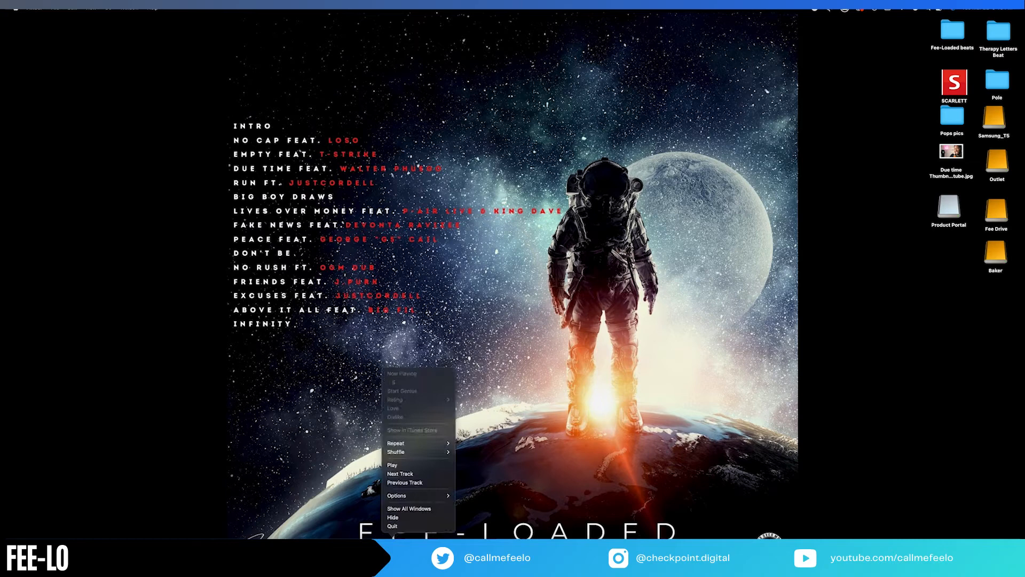
click(394, 528)
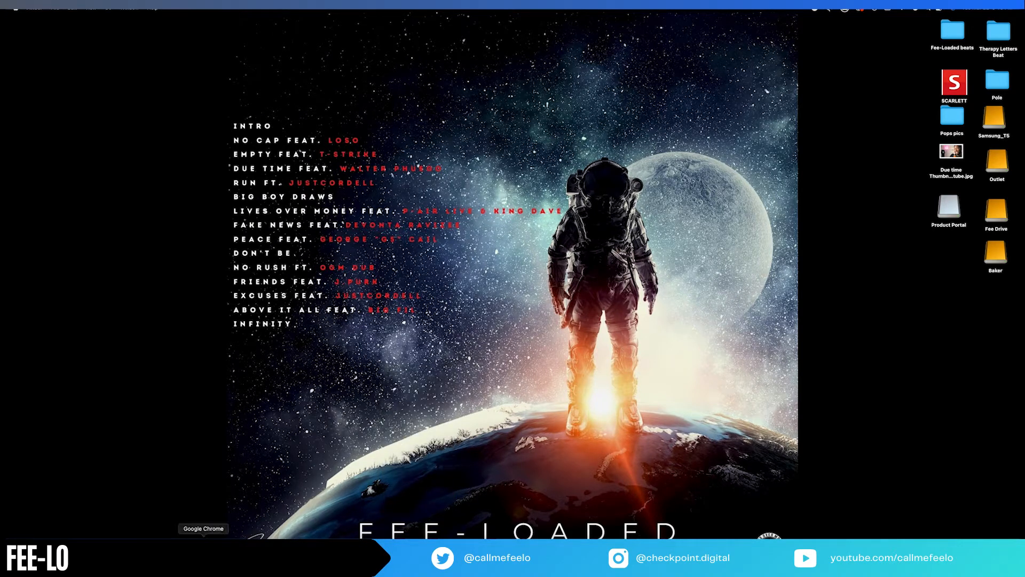
right_click(206, 533)
click(206, 526)
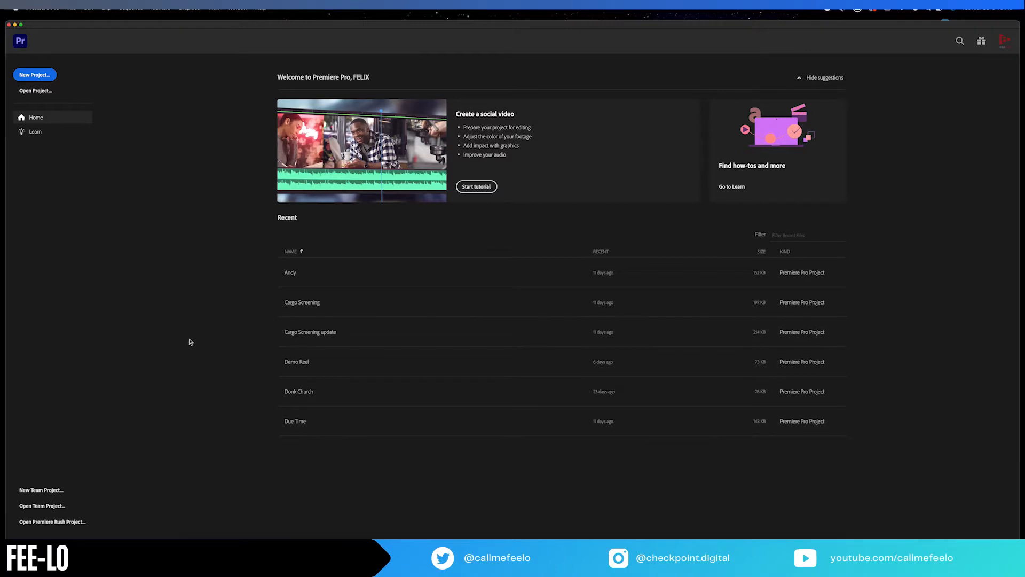
Start a new Premiere Pro project and set its location to the Transfer Shyfe folder on the Outlet drive.
click(41, 76)
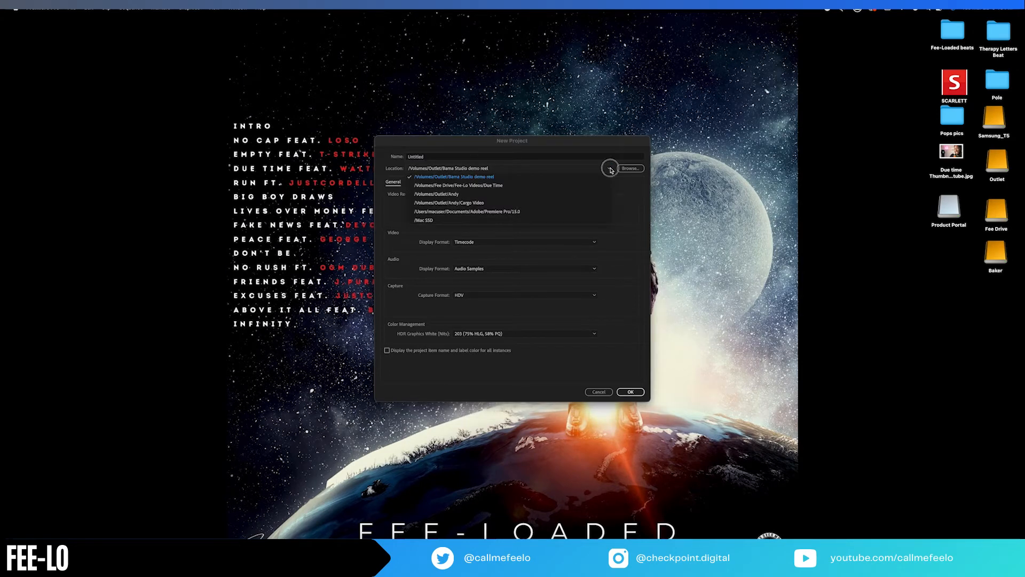
click(628, 169)
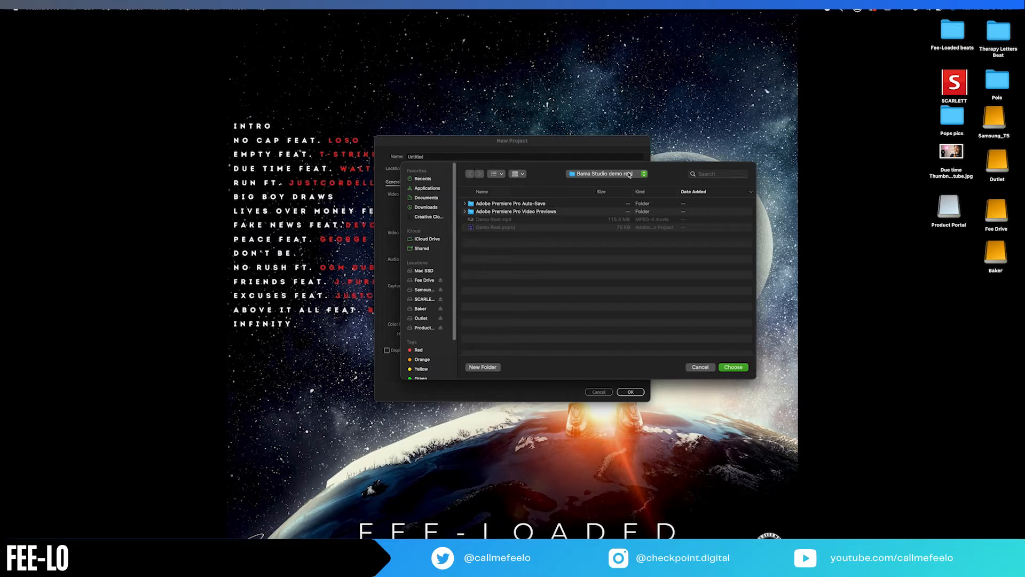
click(628, 174)
click(619, 183)
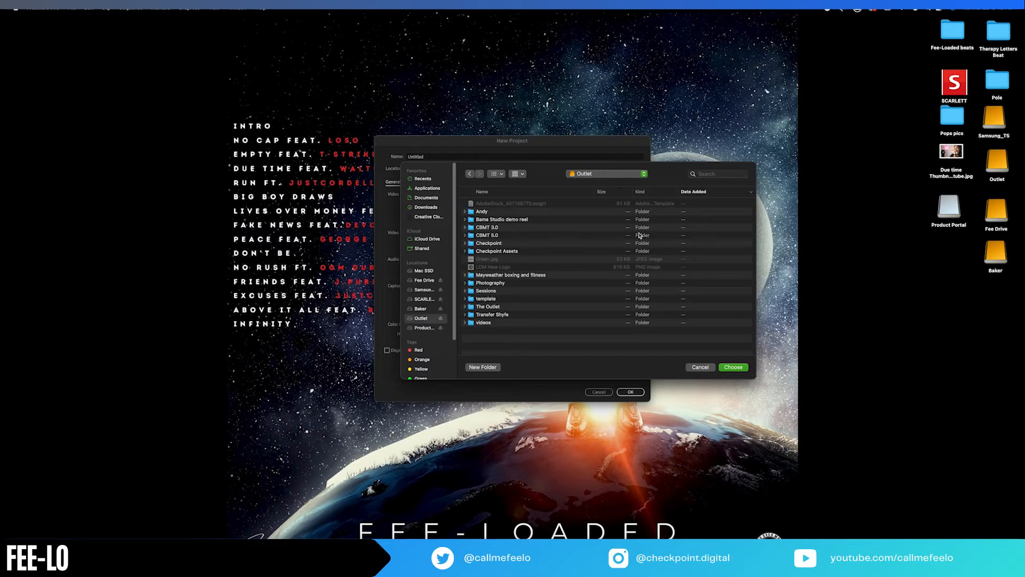
double_click(507, 315)
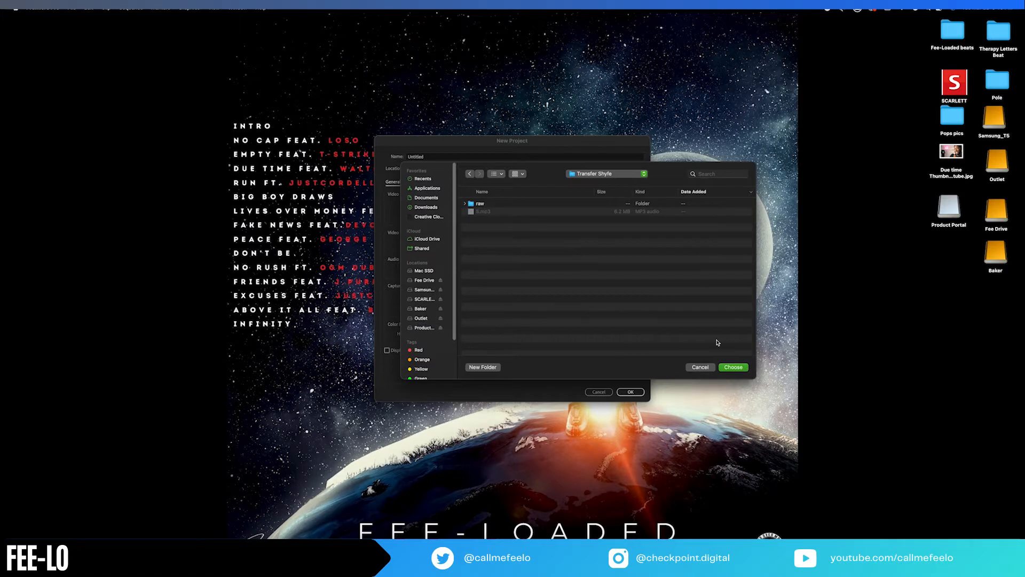
click(733, 368)
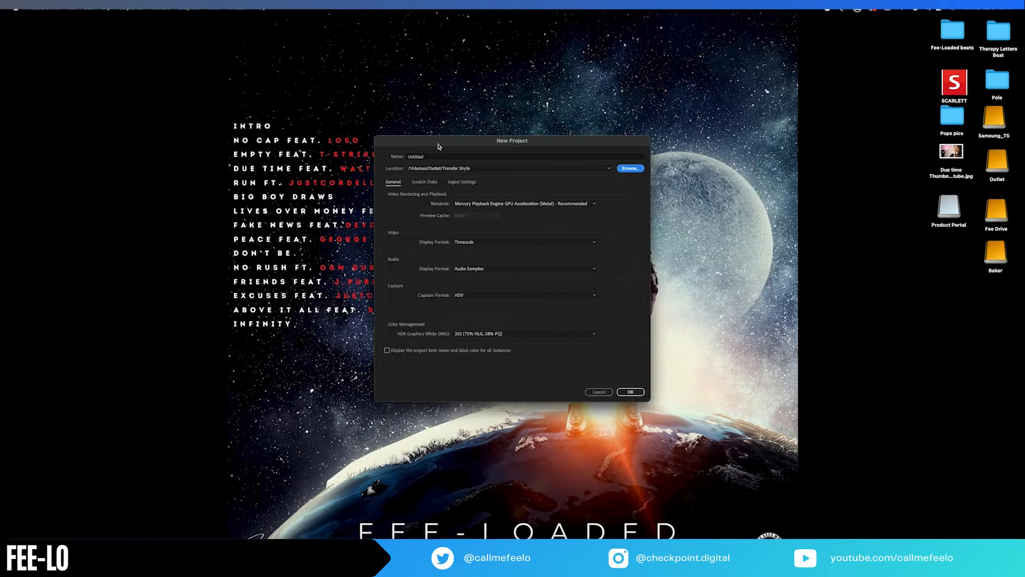
Name the project "Performance Highlight" and create it.
double_click(426, 156)
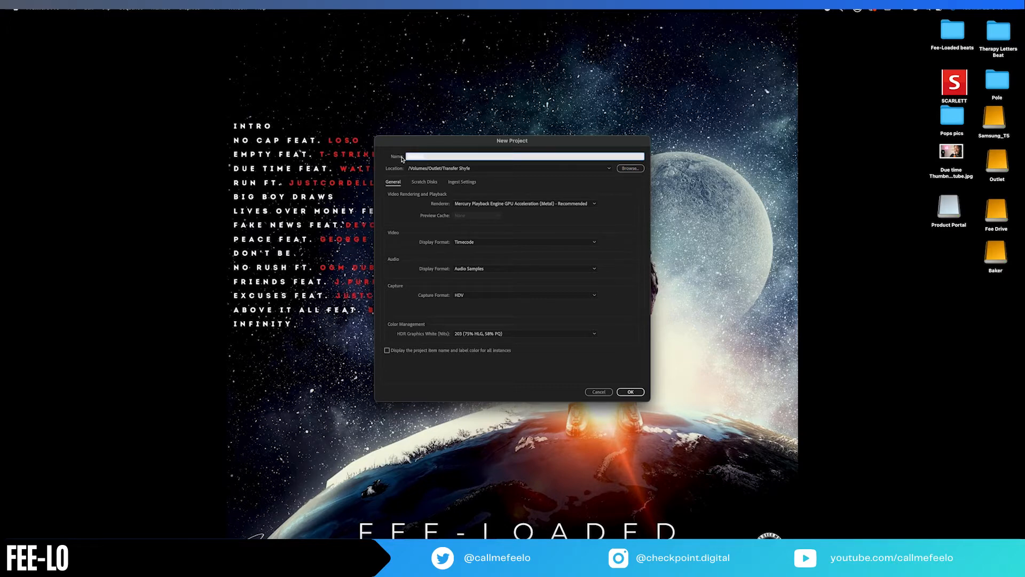
text(p)
text(erformance Highlight)
click(642, 393)
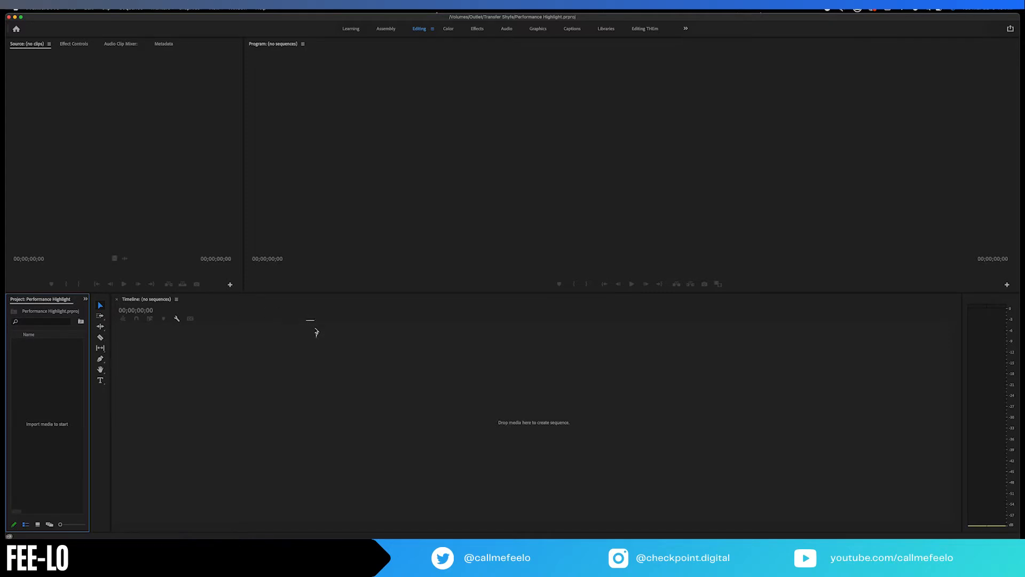
Dock the Project panel beside the Source monitor and widen the Source monitor.
drag(48, 300, 23, 254)
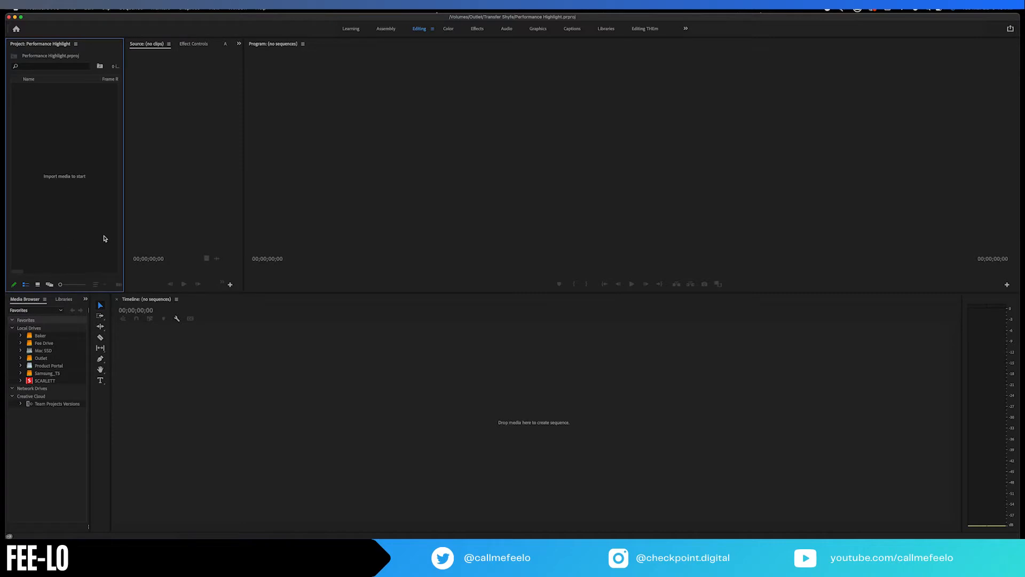
drag(243, 186, 389, 174)
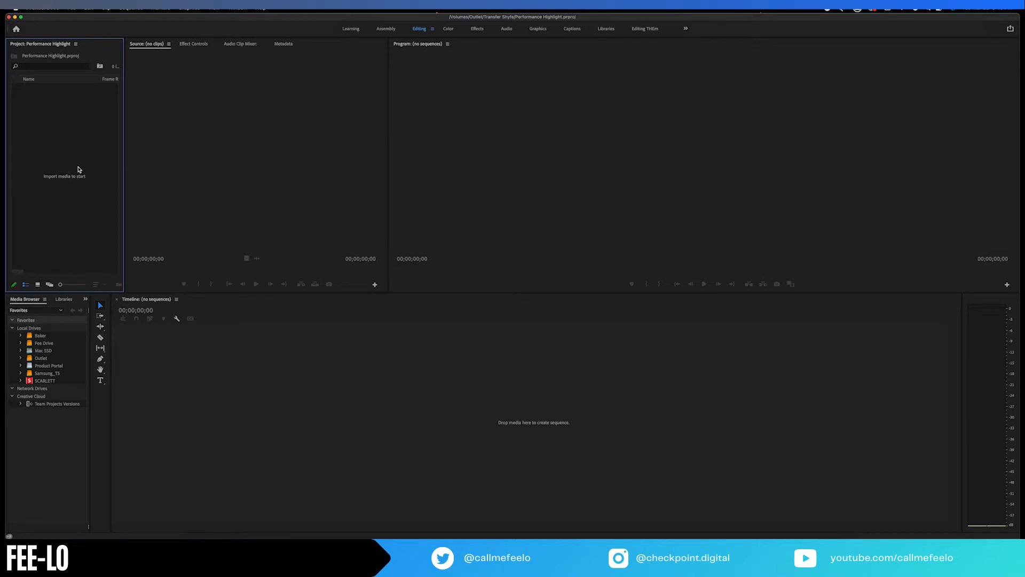
Import C0037.MP4 and C0038.MP4 from the raw folder inside Transfer Shyfe on the Outlet drive.
double_click(58, 176)
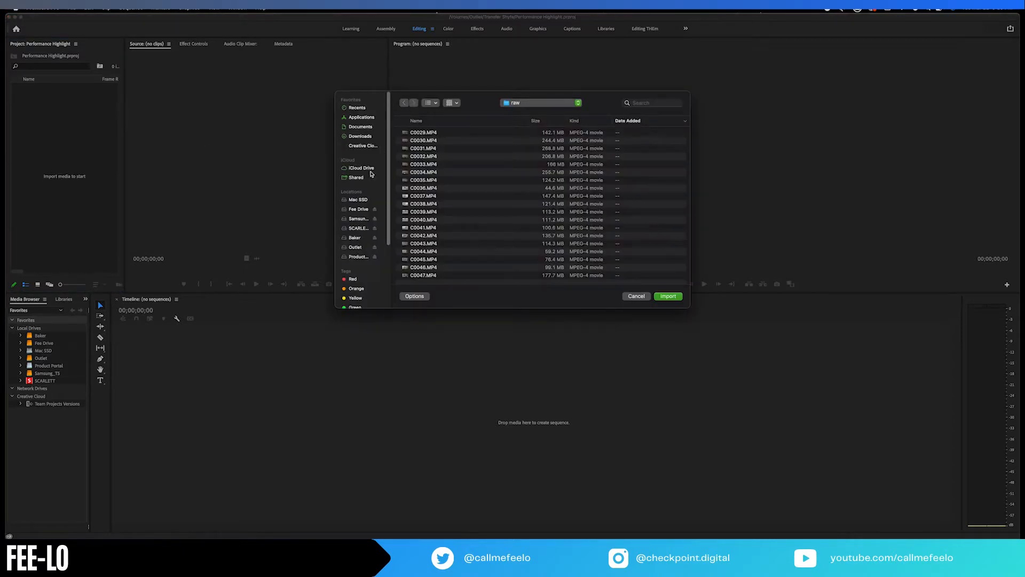
click(355, 247)
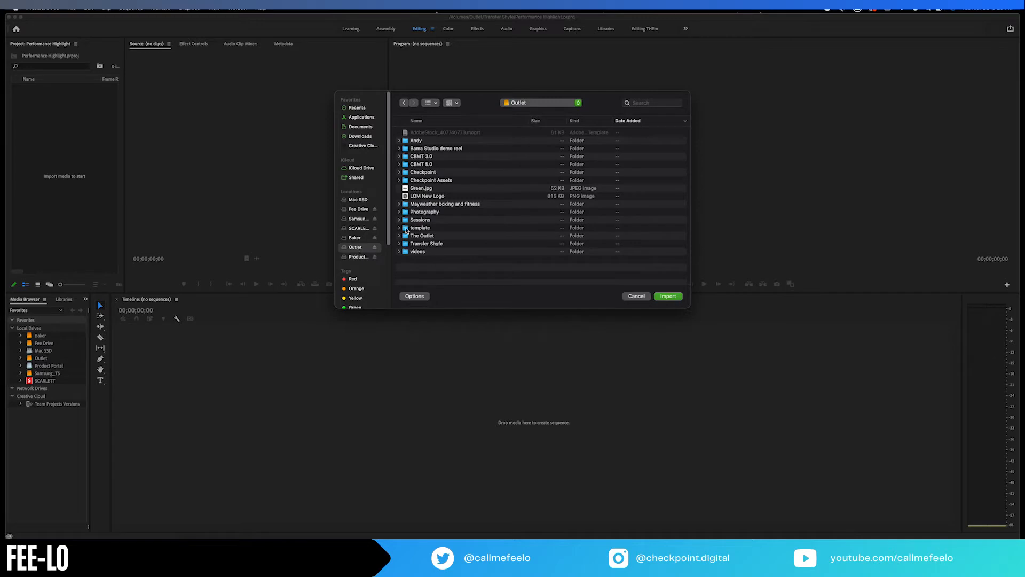
double_click(430, 236)
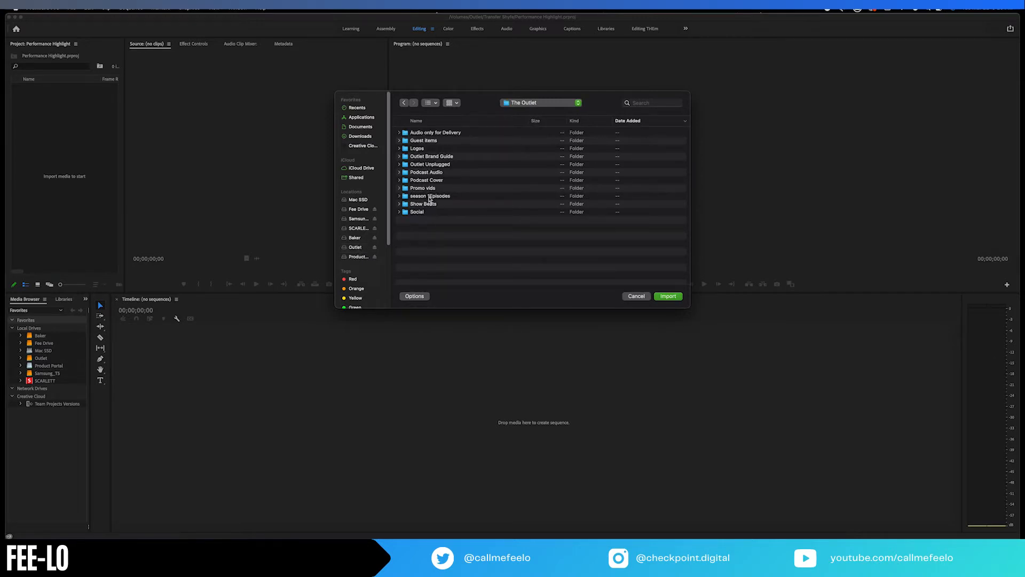
click(361, 249)
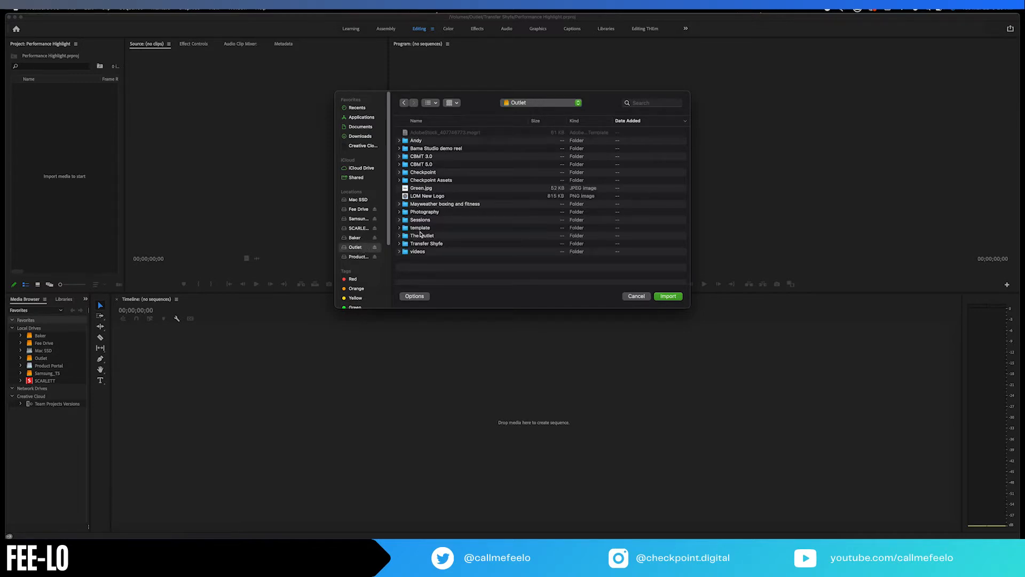
double_click(427, 244)
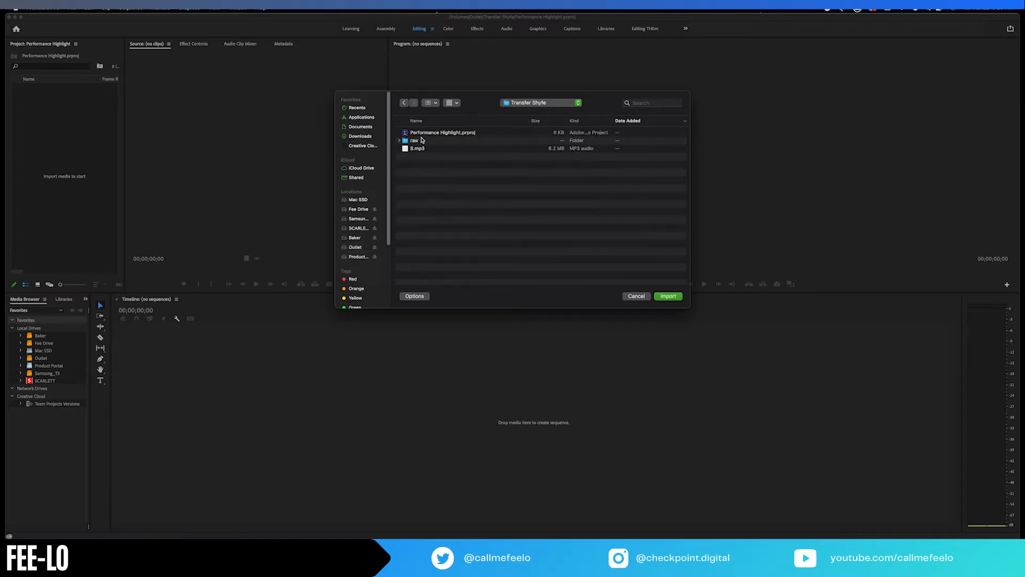
double_click(425, 141)
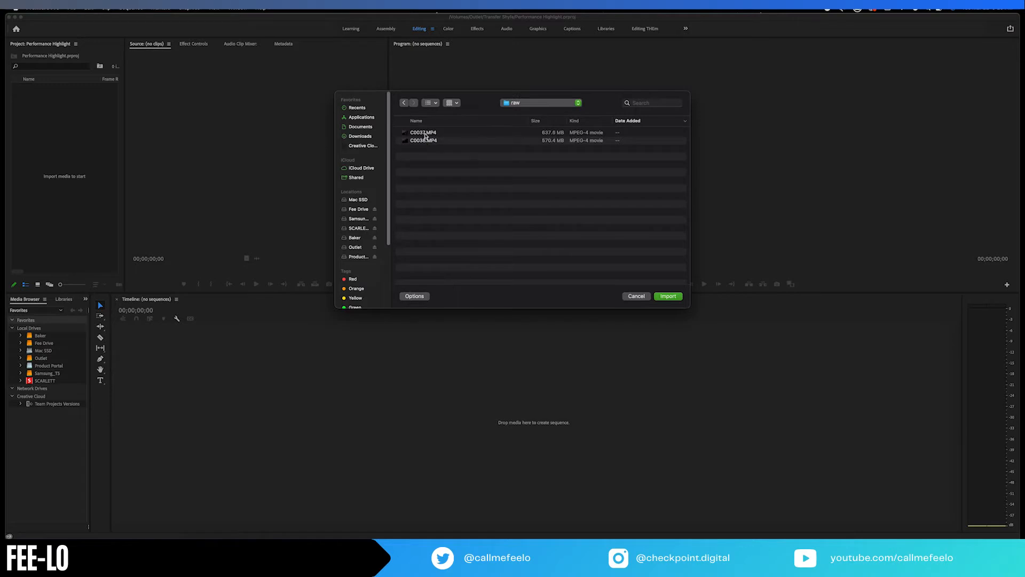
click(426, 134)
shift+click(427, 141)
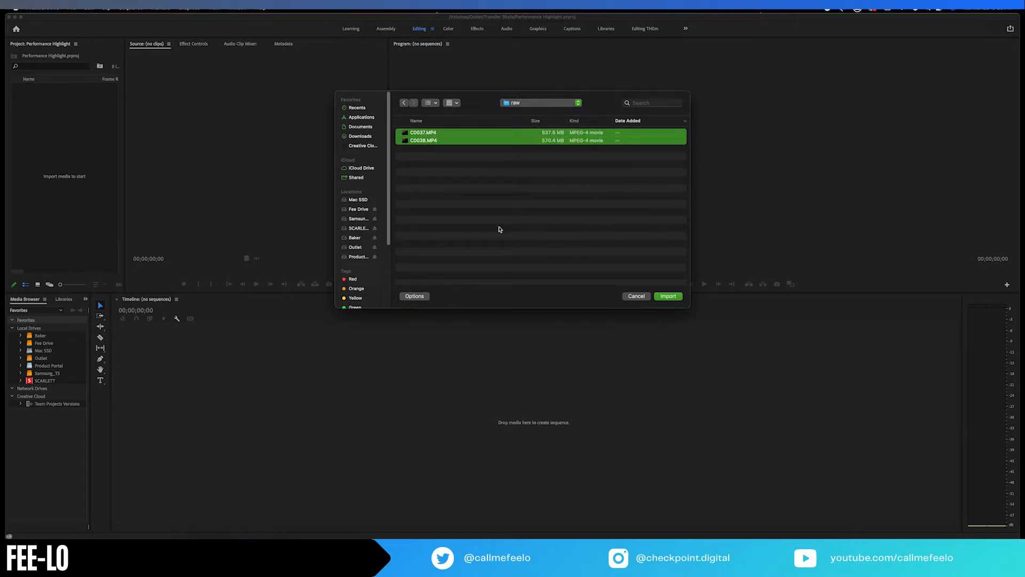
click(435, 189)
click(421, 134)
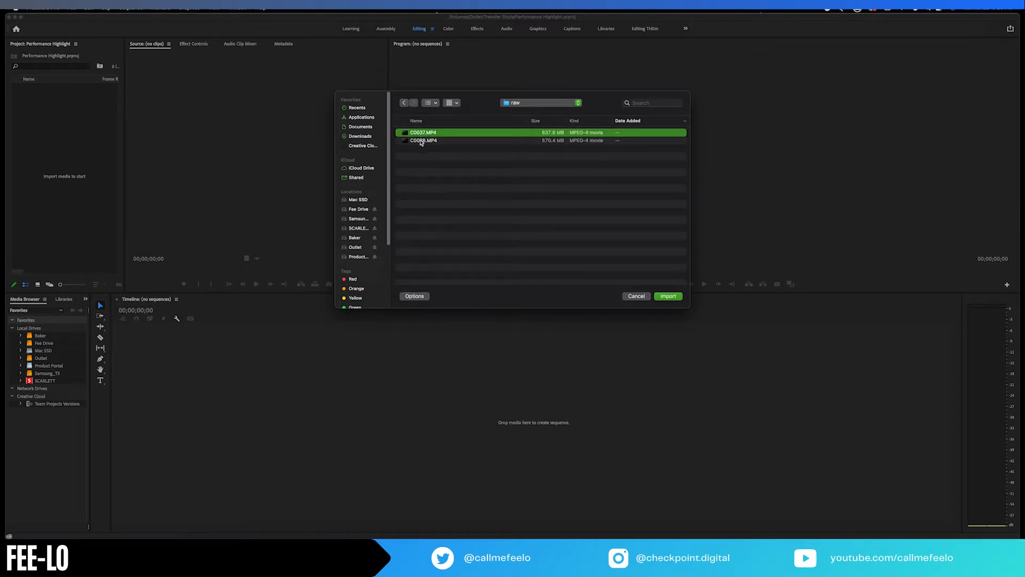
shift+click(421, 141)
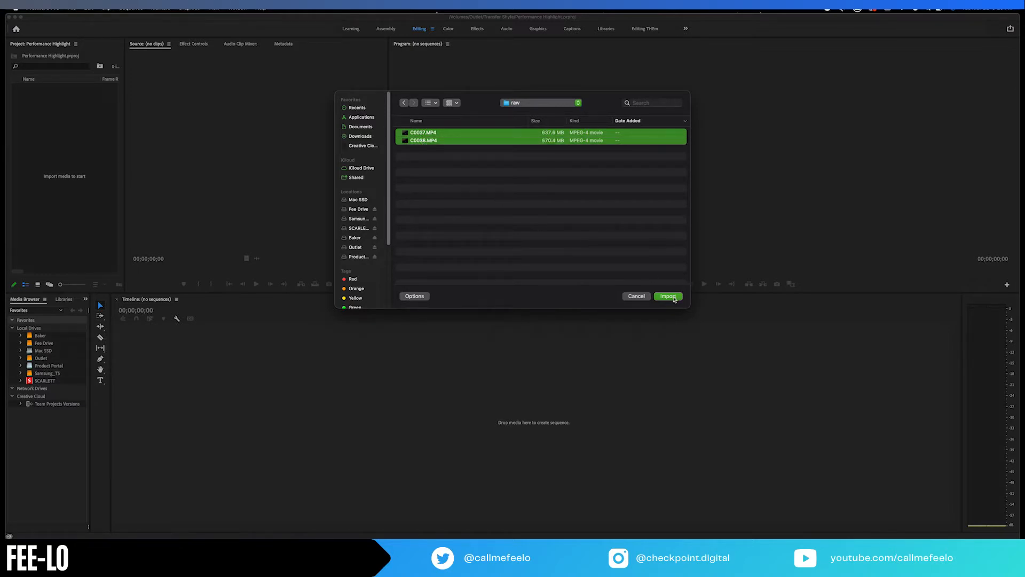
click(668, 297)
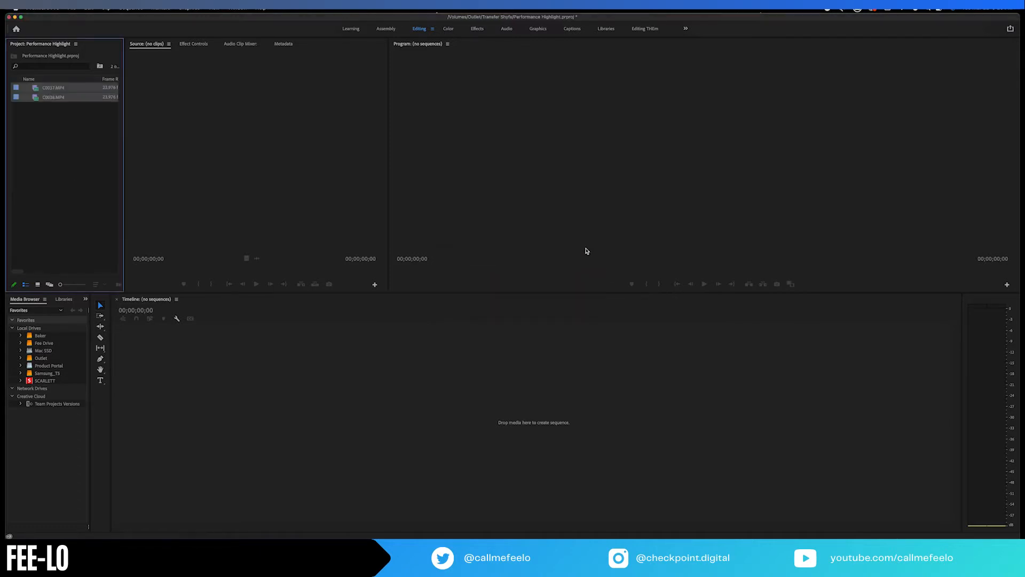
click(35, 135)
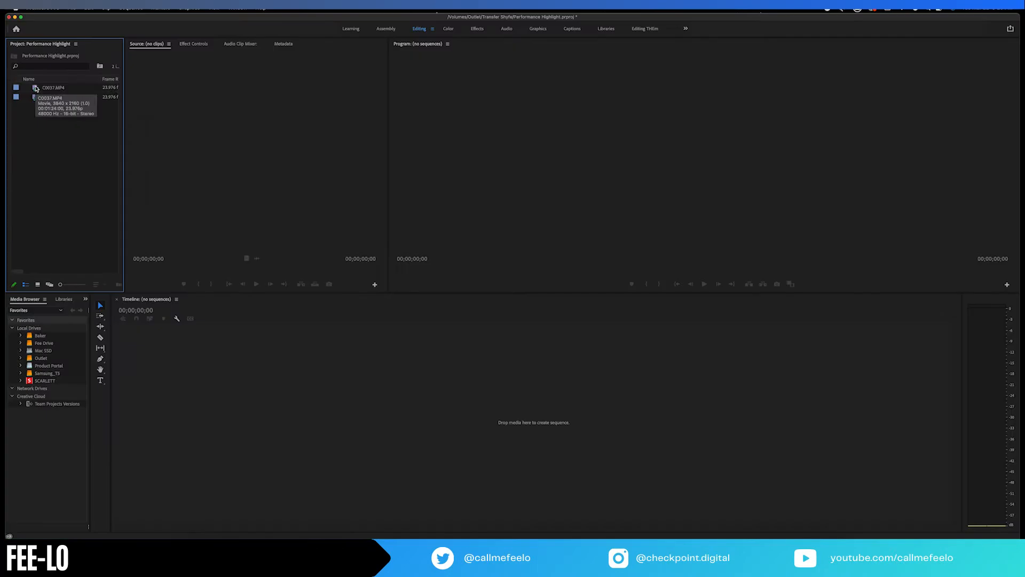
Create a sequence from only the video of C0037.MP4 and delete the full-length clip from the timeline.
double_click(36, 88)
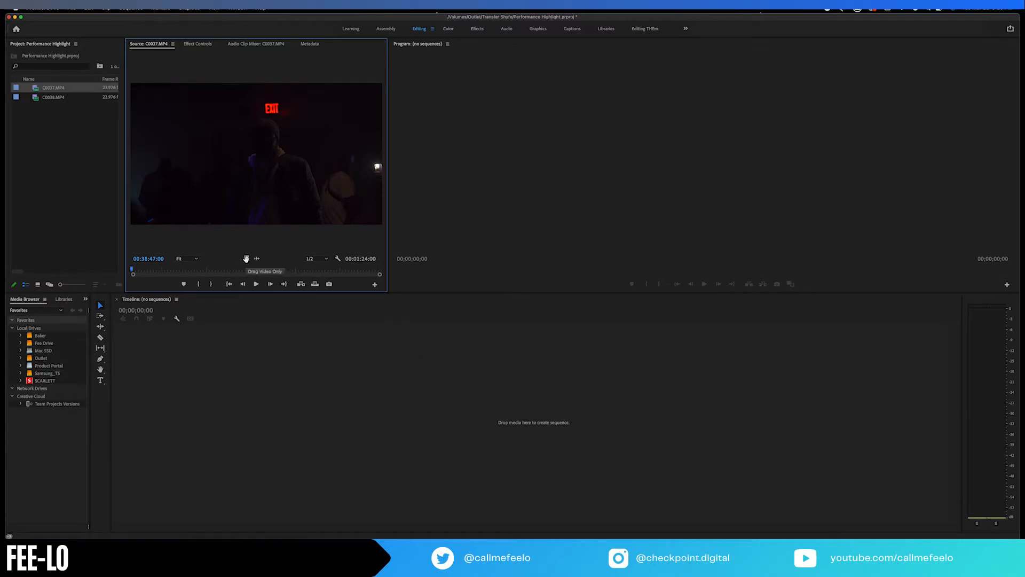
drag(246, 258, 252, 374)
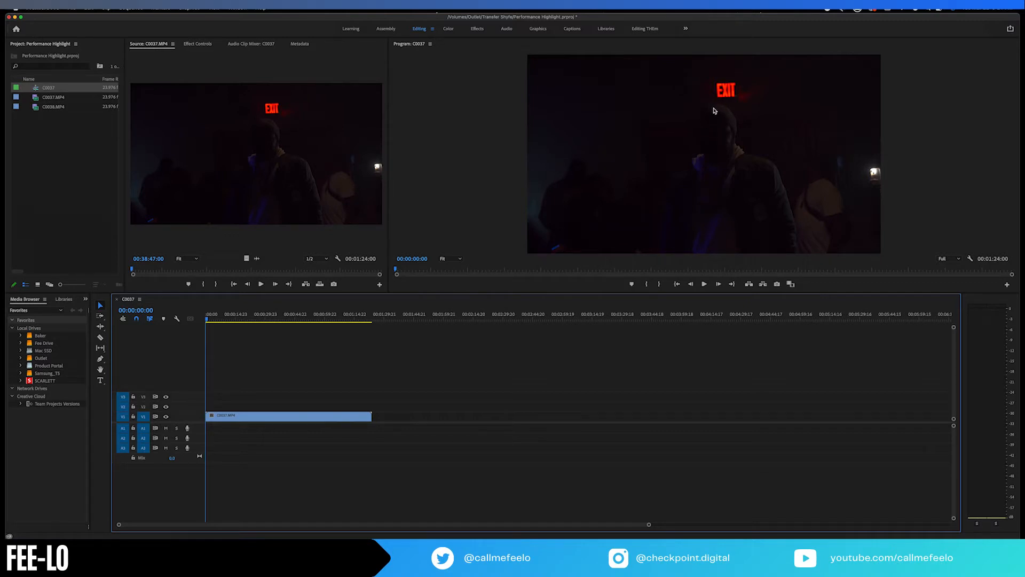
click(321, 417)
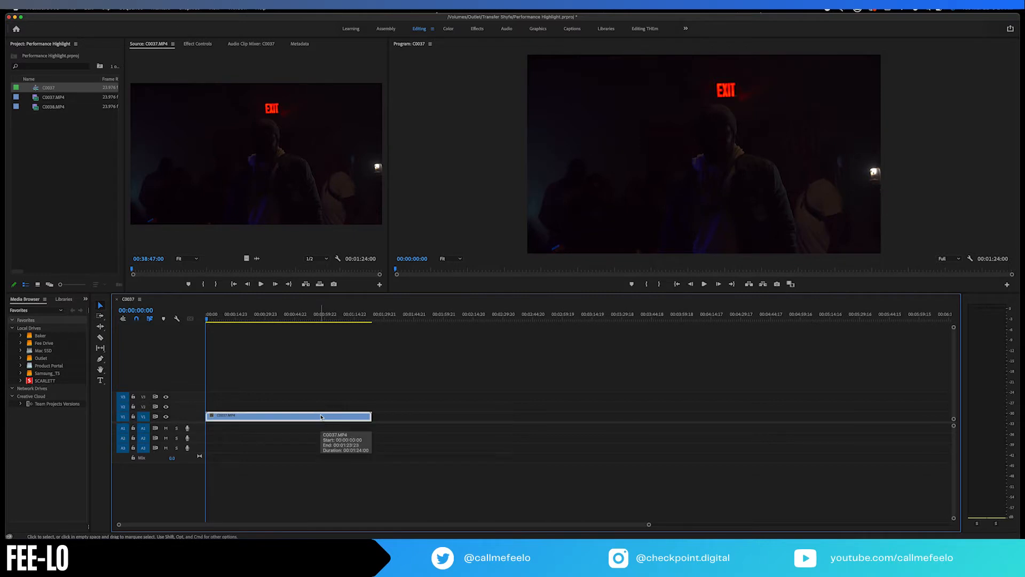
key(Delete)
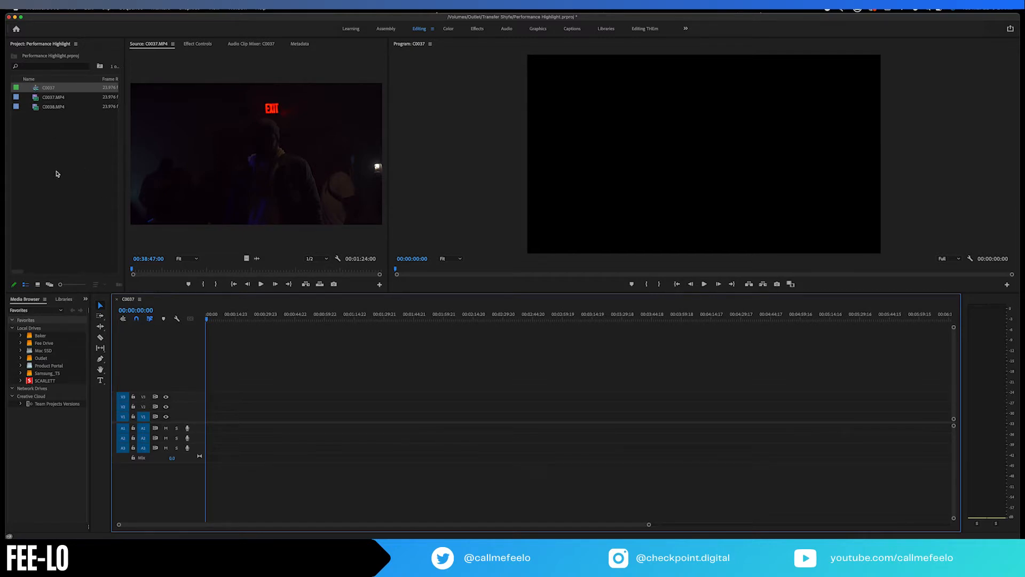
Preview C0037.MP4 in the Source monitor and mark an in point at 00:38:58:21 and an out point at 00:39:01:21.
click(262, 284)
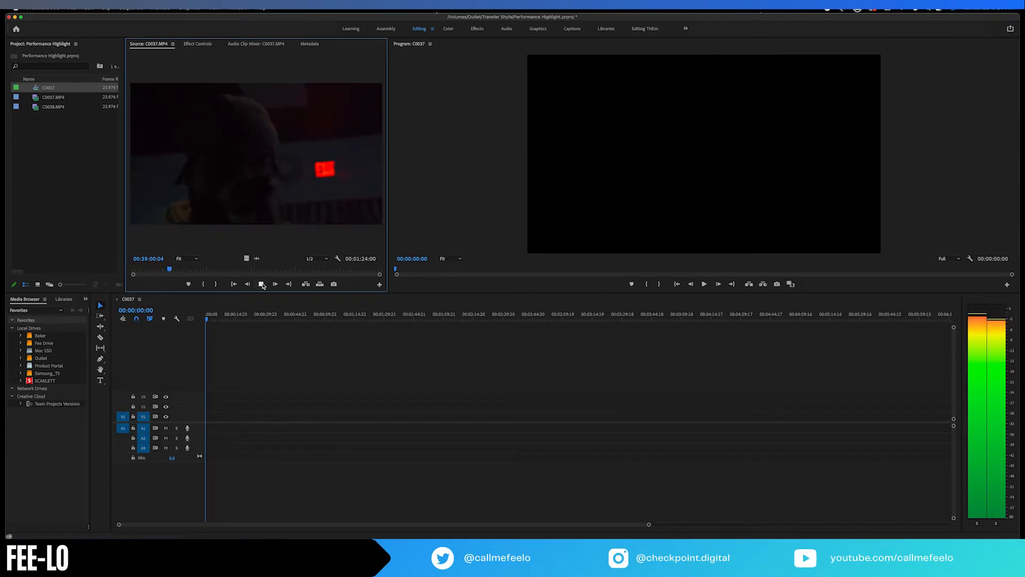
click(261, 285)
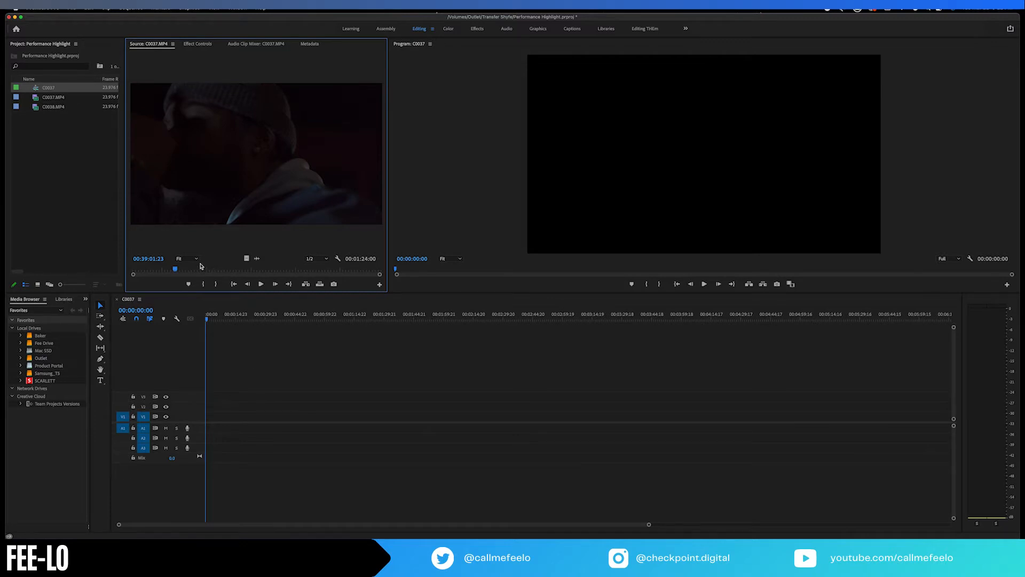
click(167, 271)
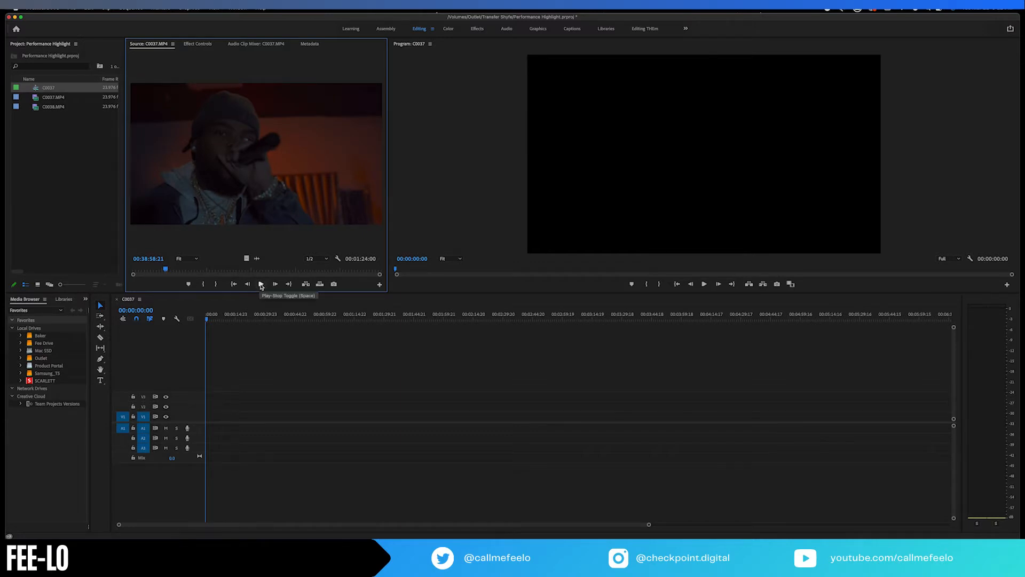
key(i)
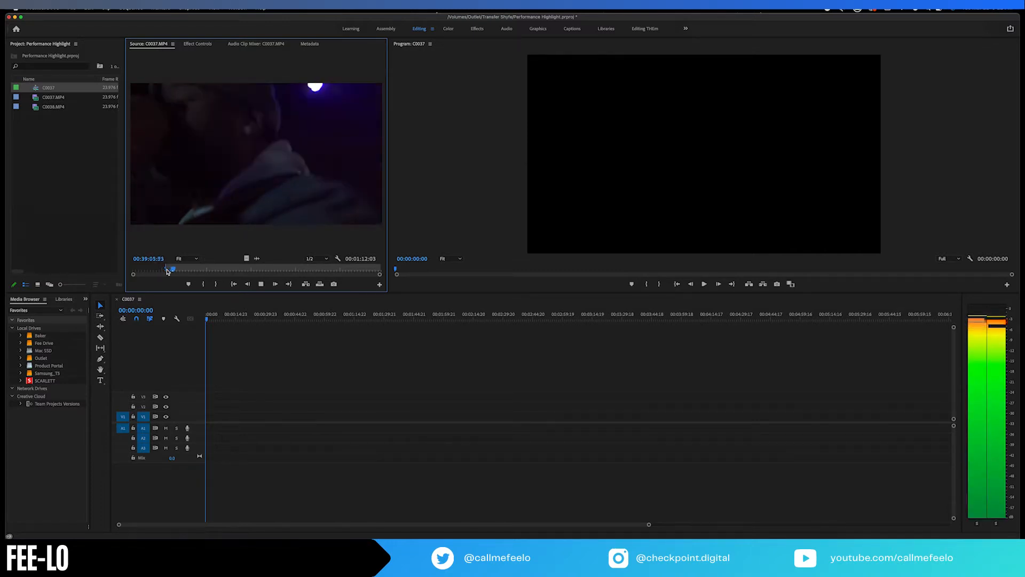
key(space)
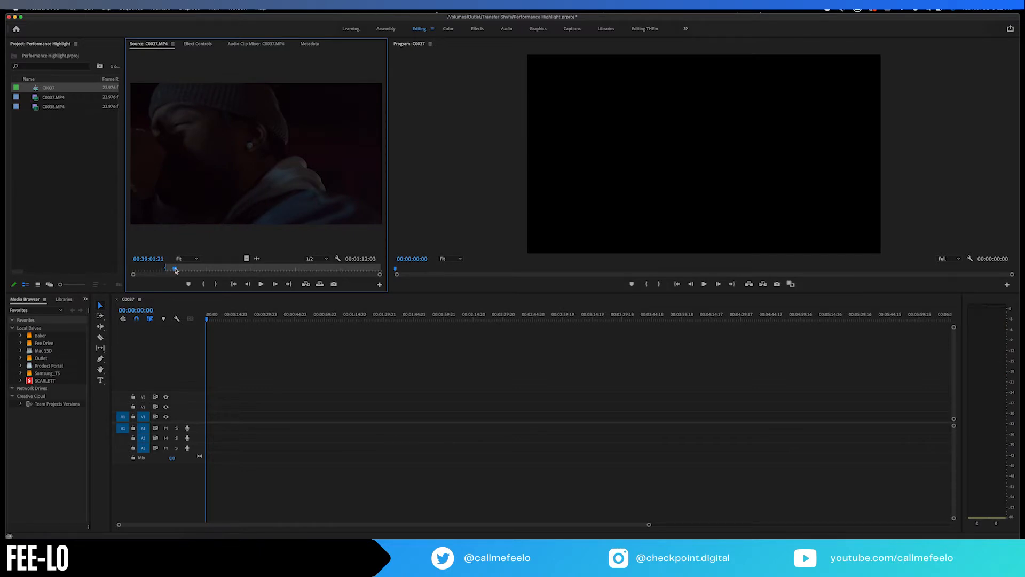
key(o)
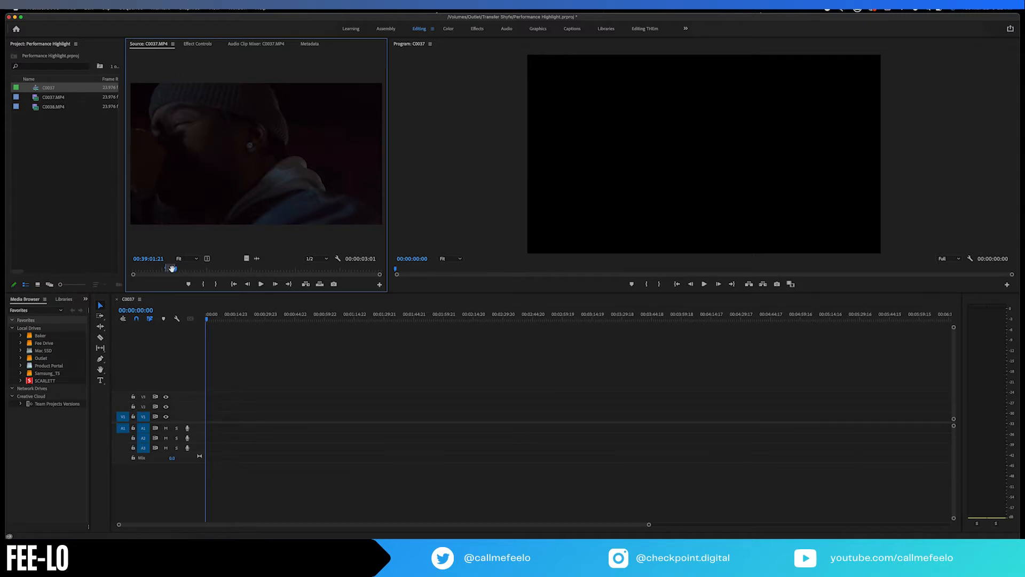
Place the marked section of C0037.MP4, with its audio, at the start of the sequence on tracks V1 and A1.
drag(242, 184, 209, 433)
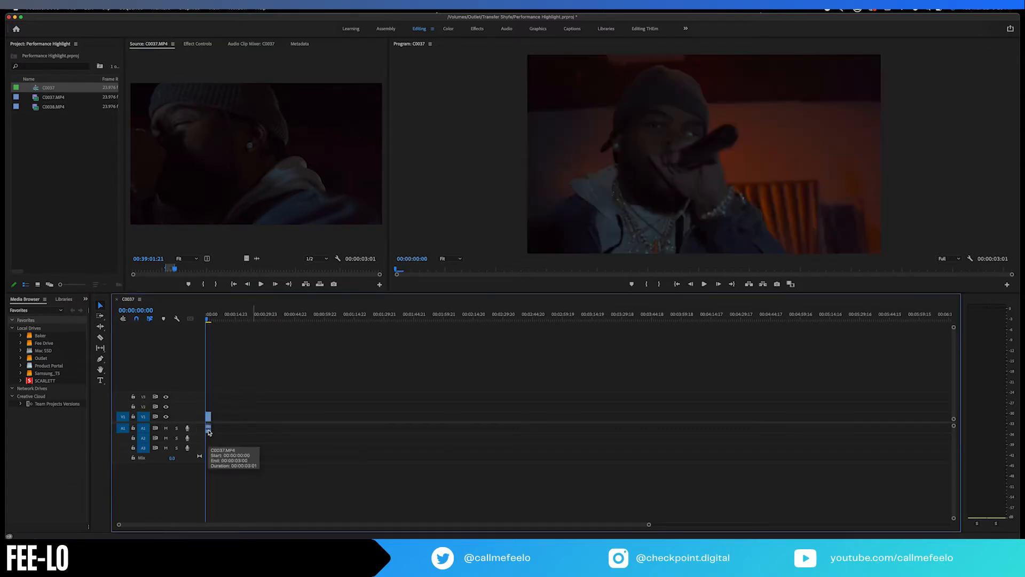
key(=)
key(=)
key(=)
key(=)
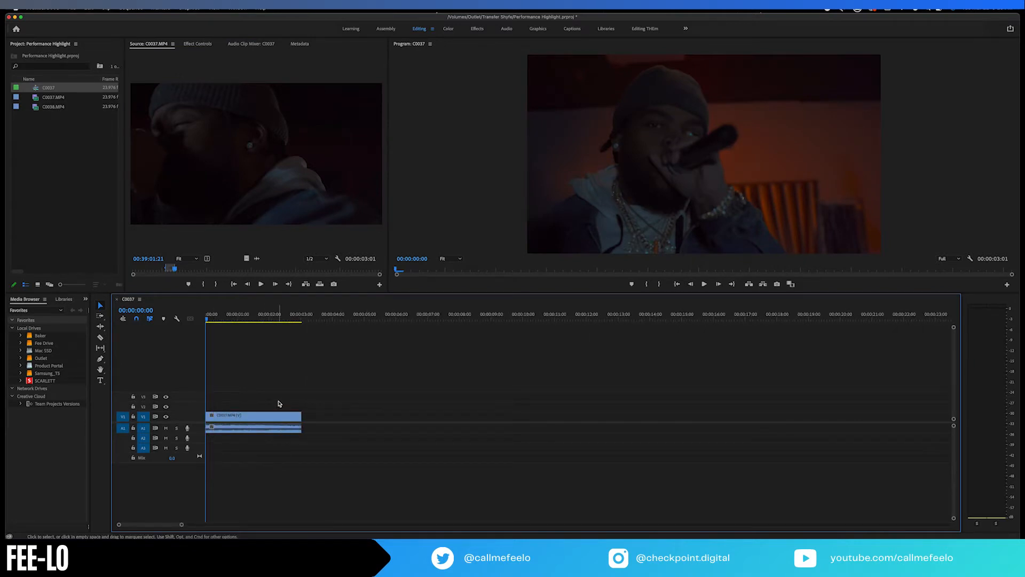
Increase the height of audio track A1 to show more of its waveform, keeping video track V1 at its compact height.
key(=)
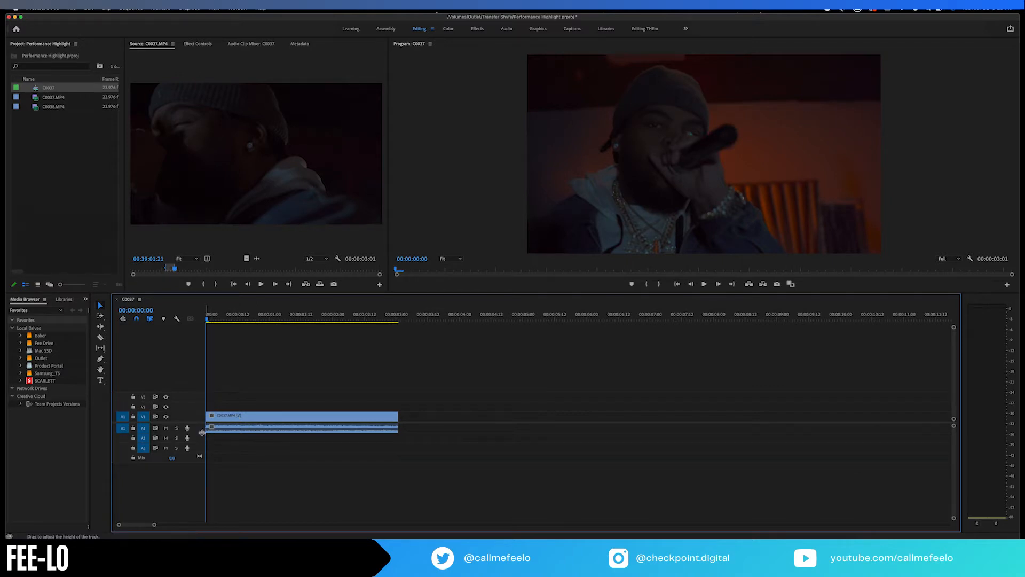
drag(201, 433, 201, 439)
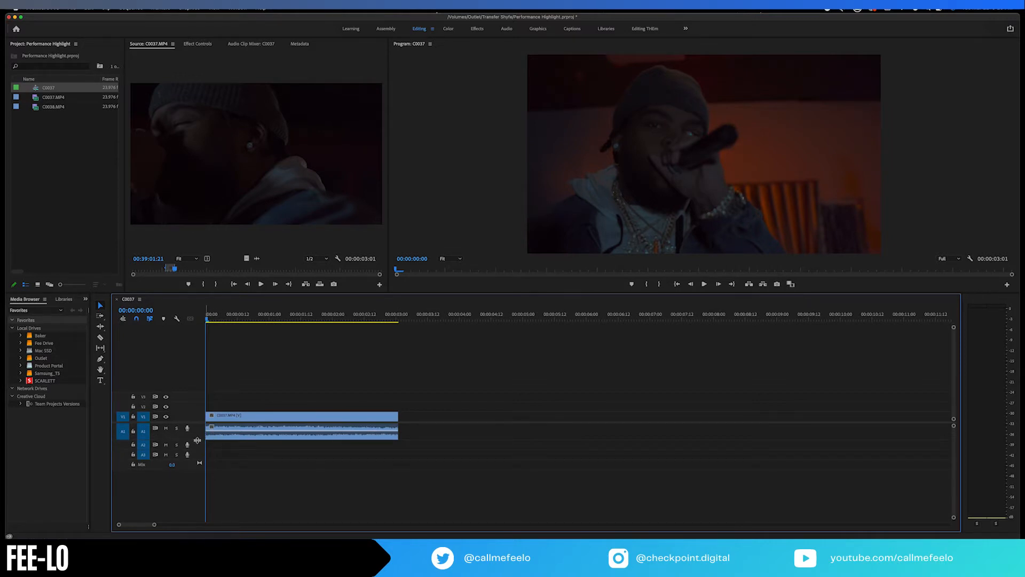
click(197, 440)
drag(200, 439, 196, 396)
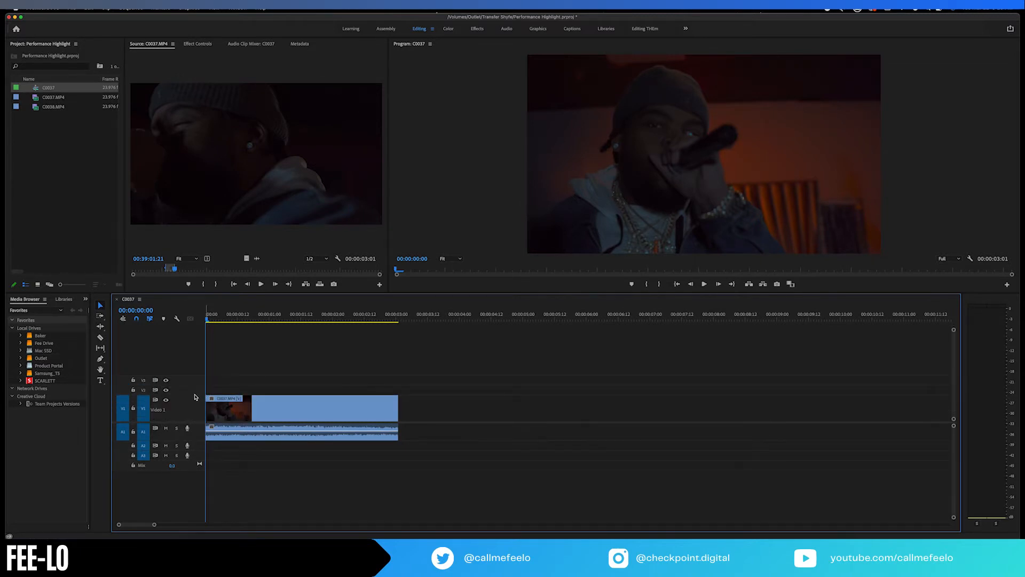
drag(195, 396, 196, 414)
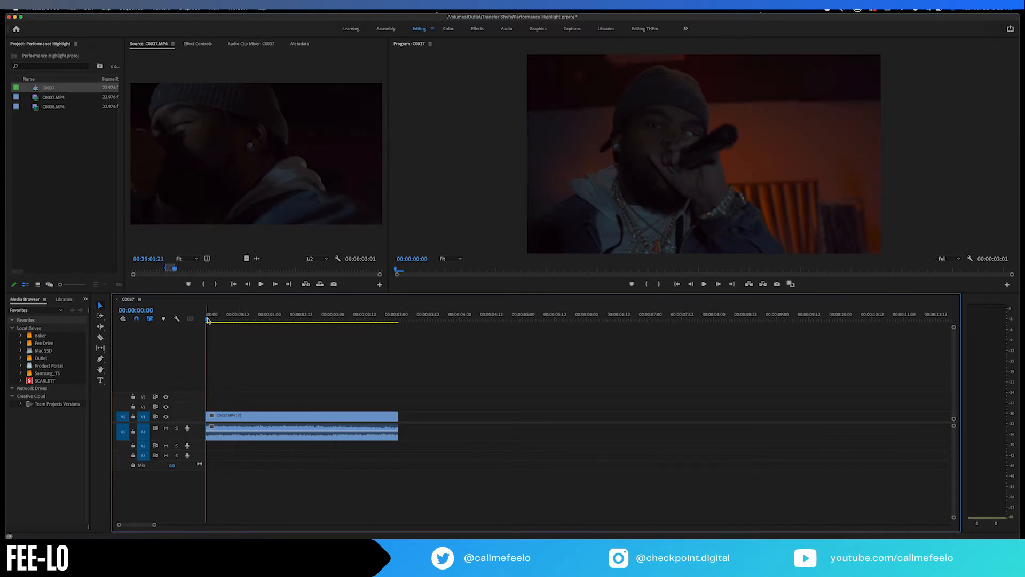
Scrub and play the C0037.MP4 clip on the timeline from several points to check how smoothly it plays back.
drag(206, 319, 243, 319)
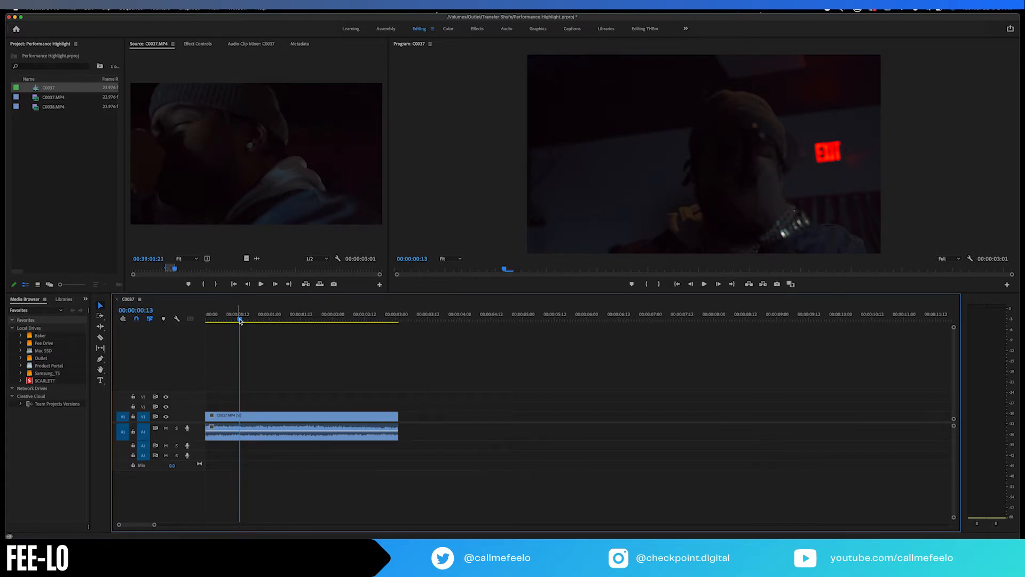
click(239, 320)
drag(240, 320, 205, 319)
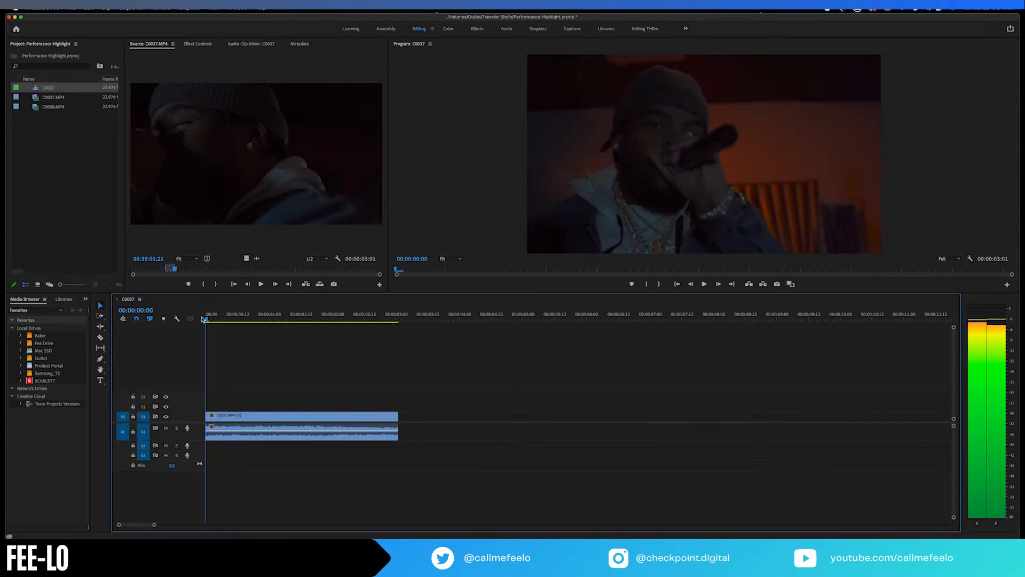
key(space)
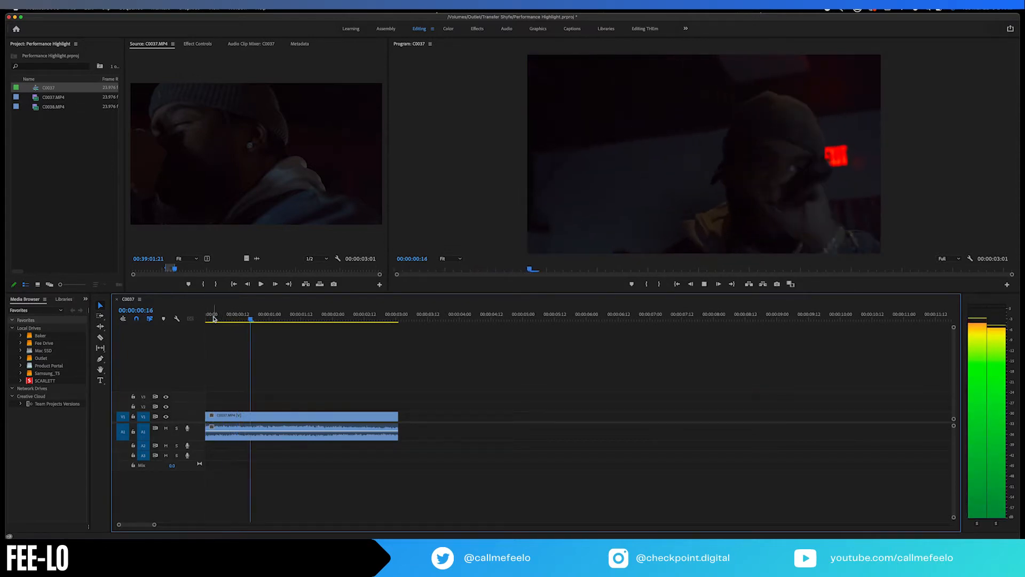
key(space)
click(226, 320)
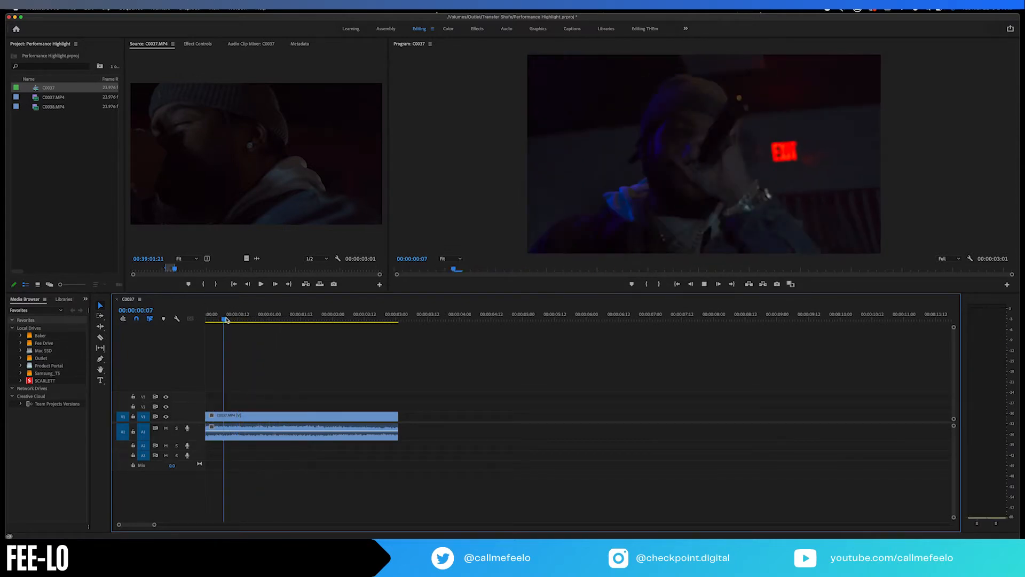
key(space)
key(space)
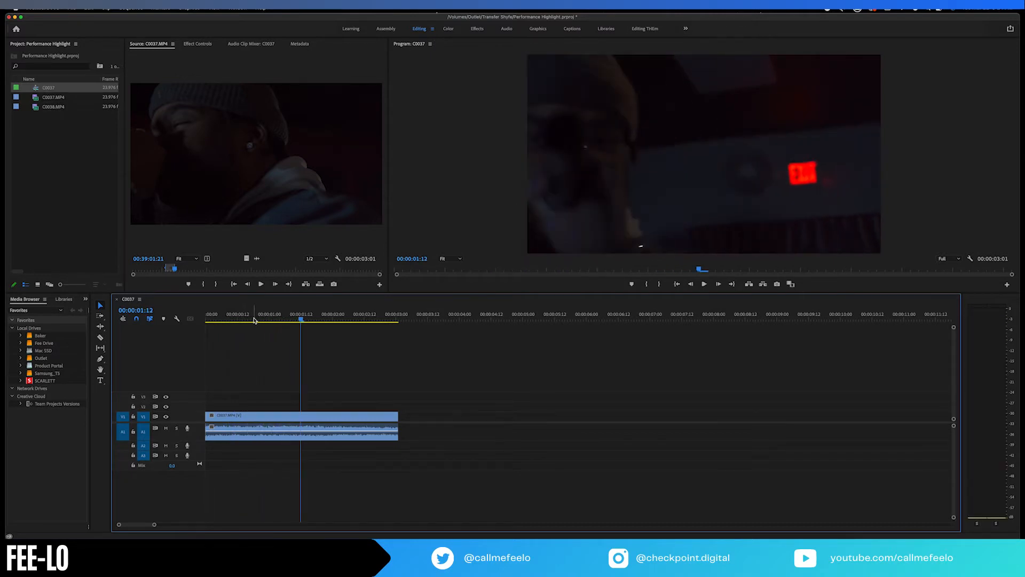
drag(301, 319, 196, 317)
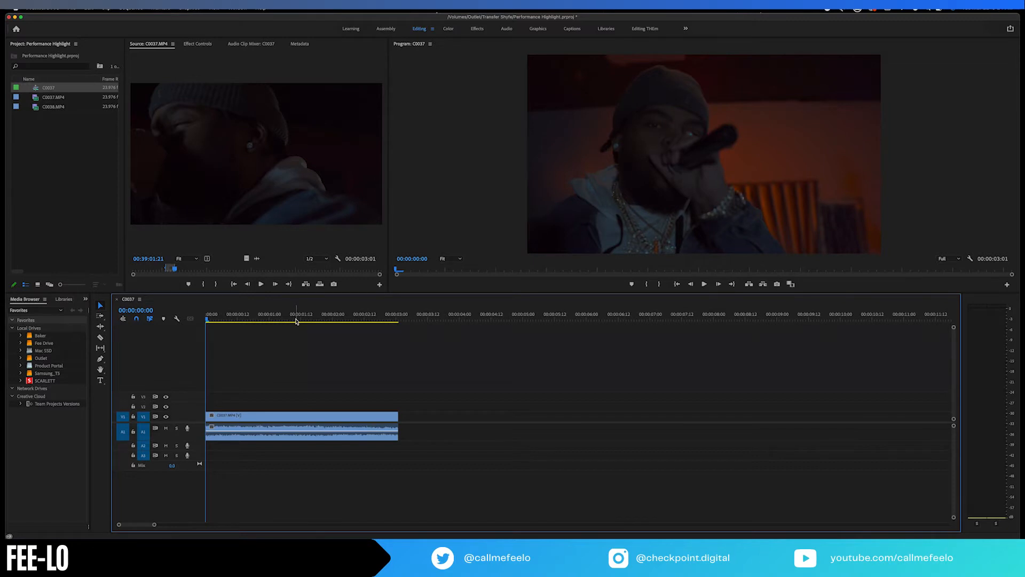
drag(207, 321, 235, 320)
key(space)
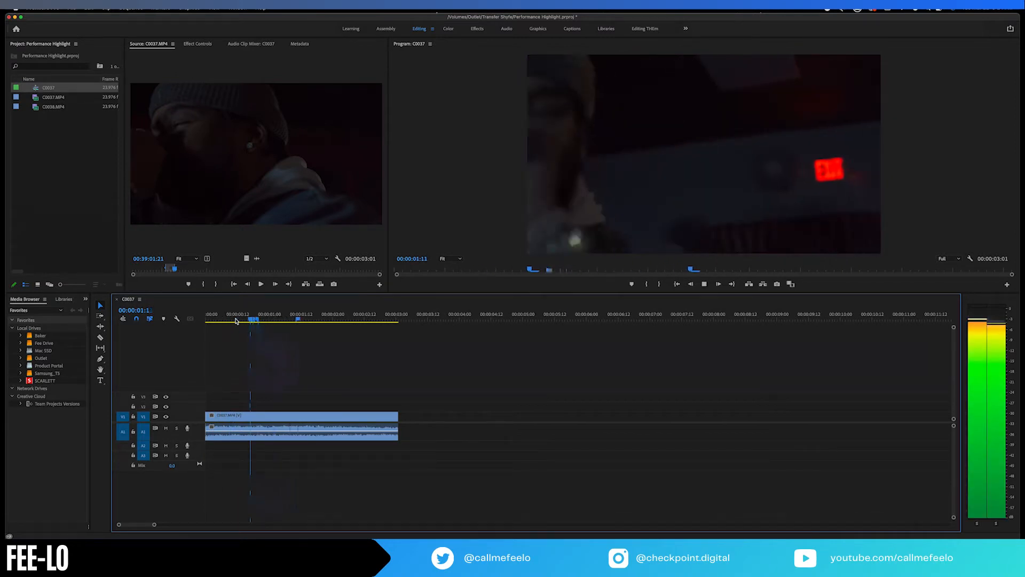
key(space)
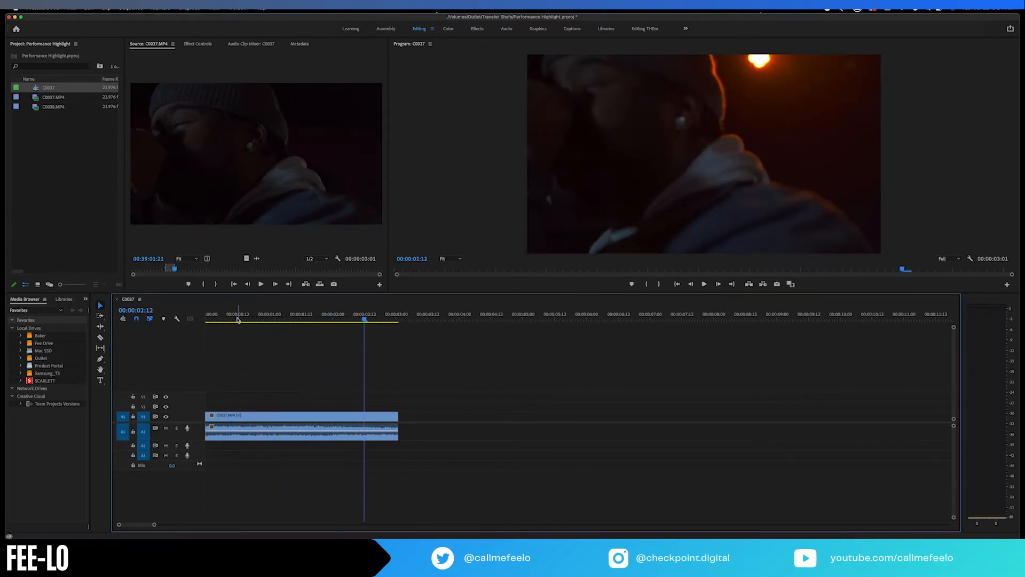
drag(273, 314, 197, 313)
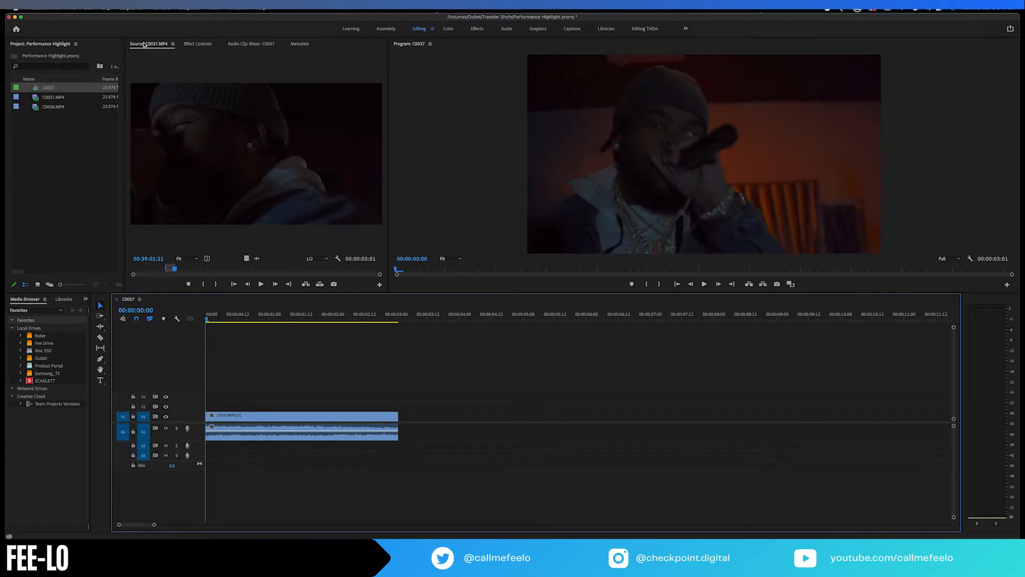
Render the sequence from in to out and play back the rendered clip.
click(132, 8)
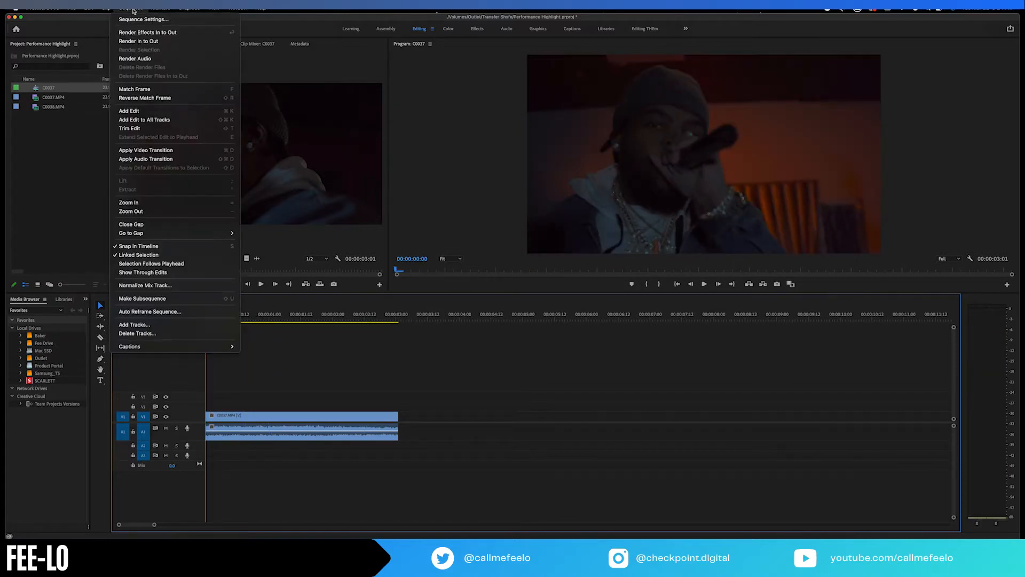
click(150, 43)
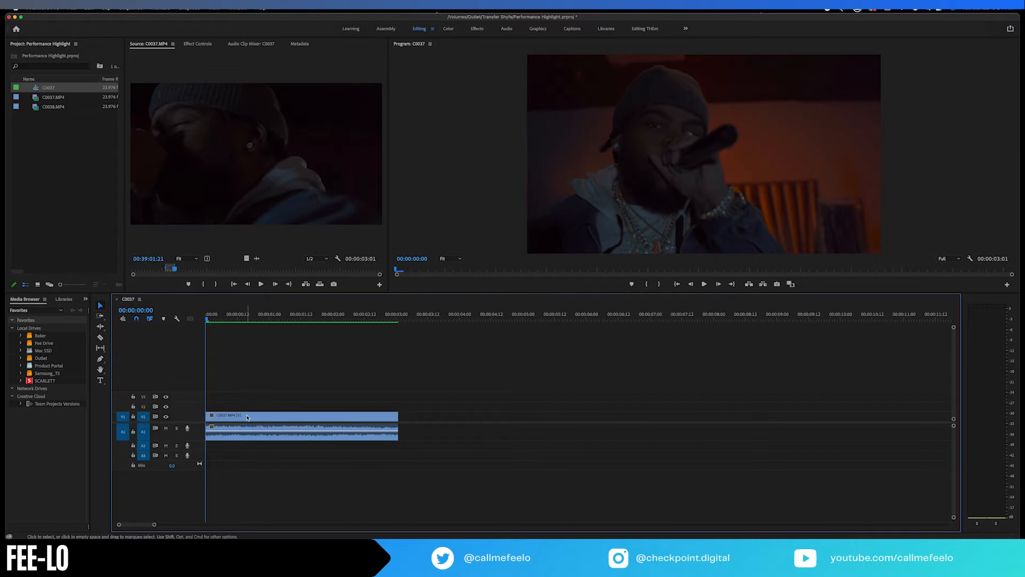
click(217, 319)
key(space)
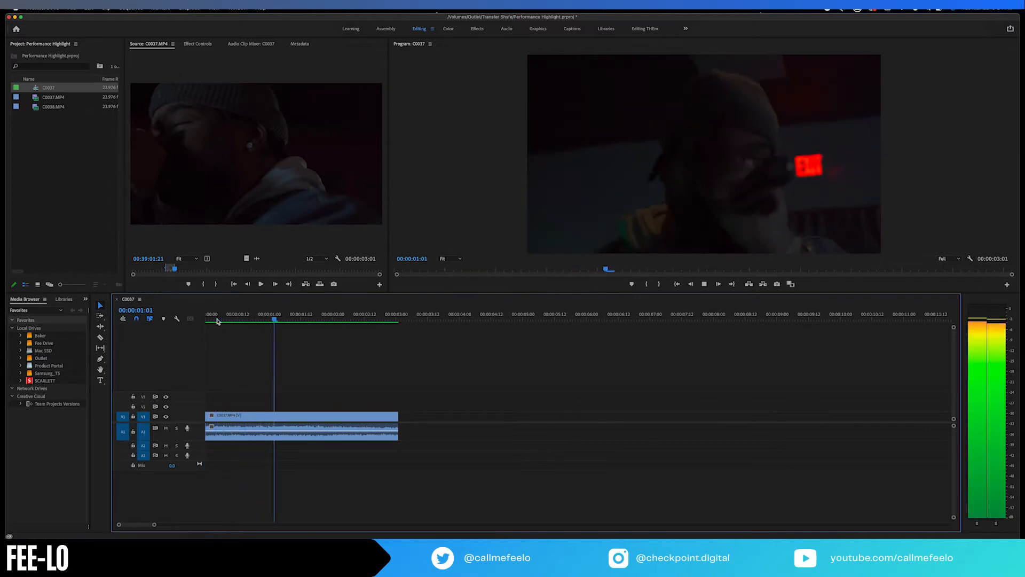
key(space)
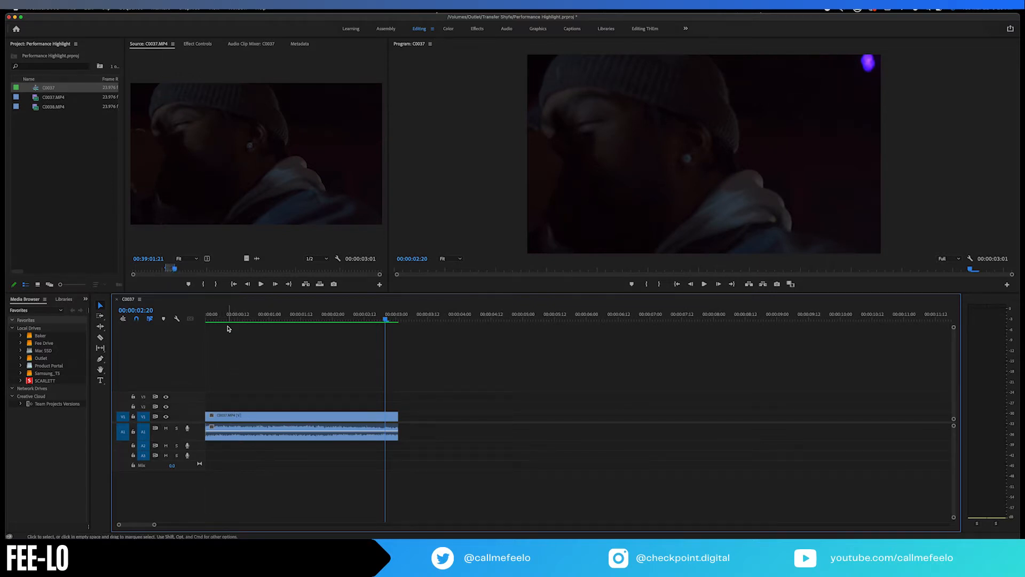
click(227, 319)
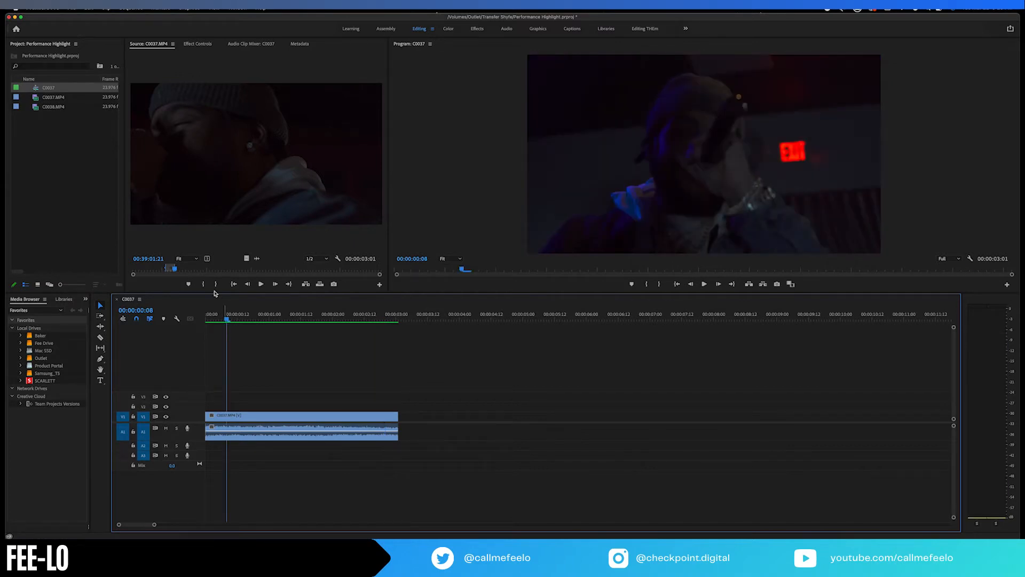
Mark C0037.MP4 from 00:39:11:04 to 00:39:19:08 and place that section on V1 and A1, a short gap after the first clip.
click(203, 270)
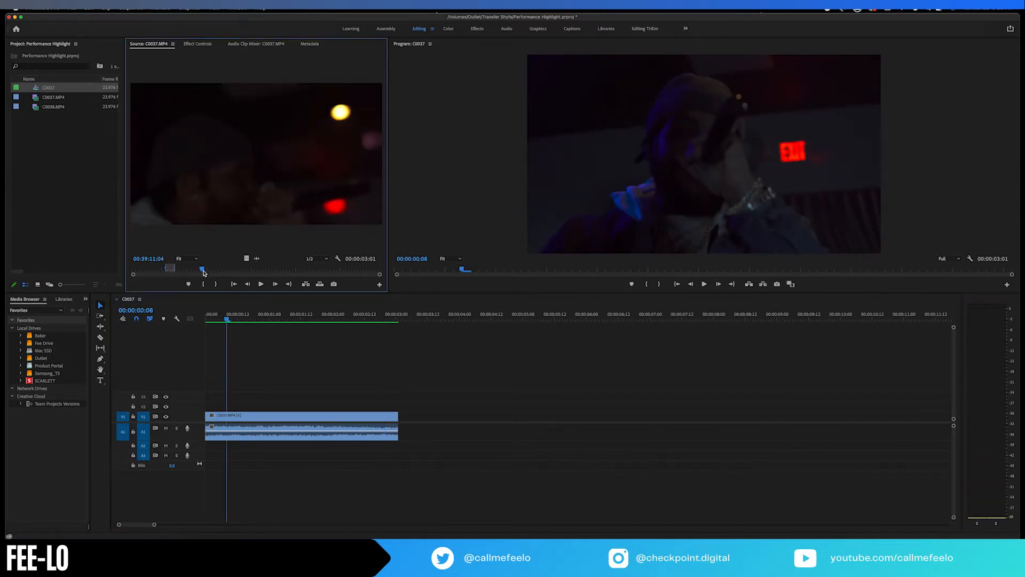
key(i)
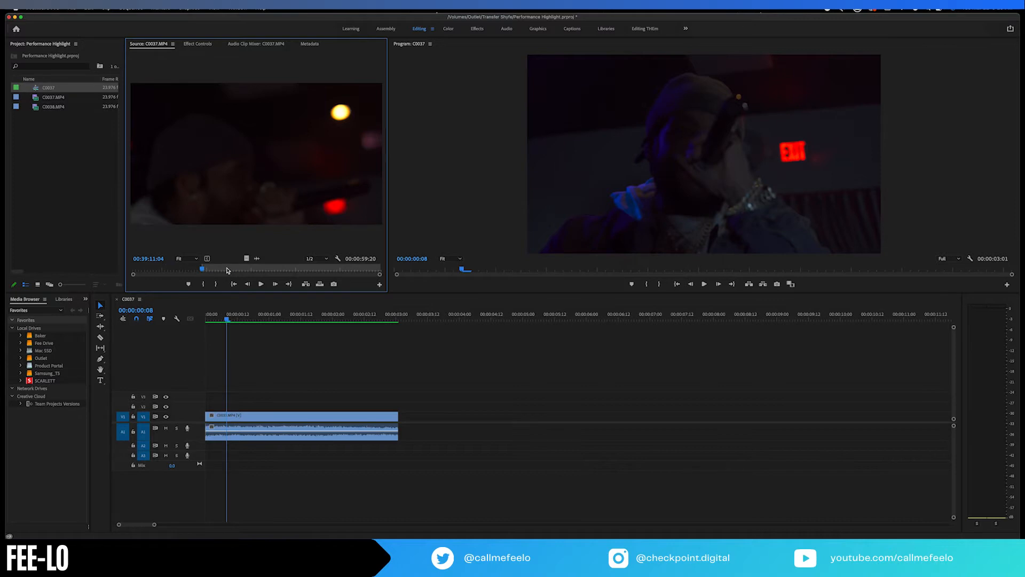
click(227, 271)
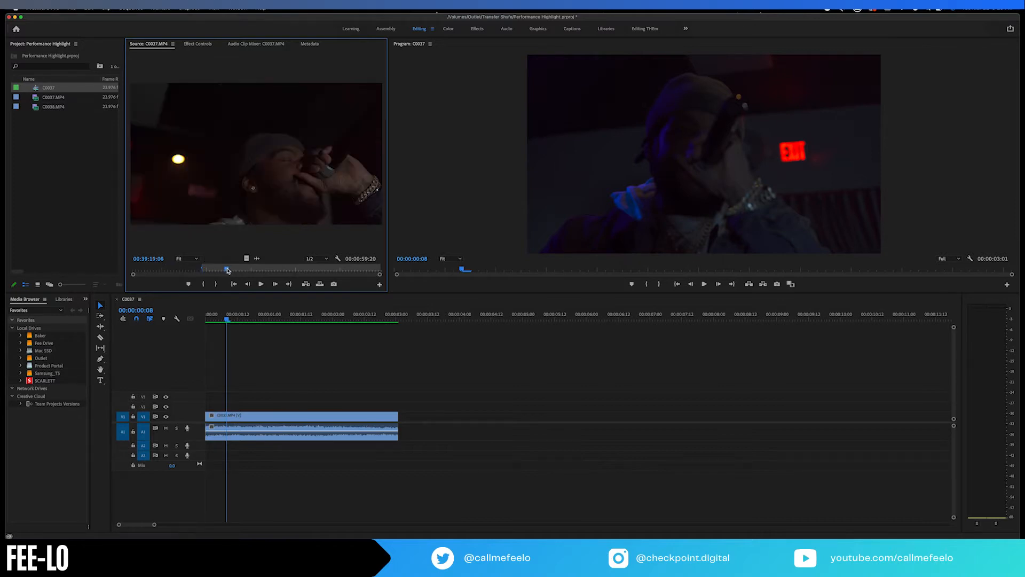
key(o)
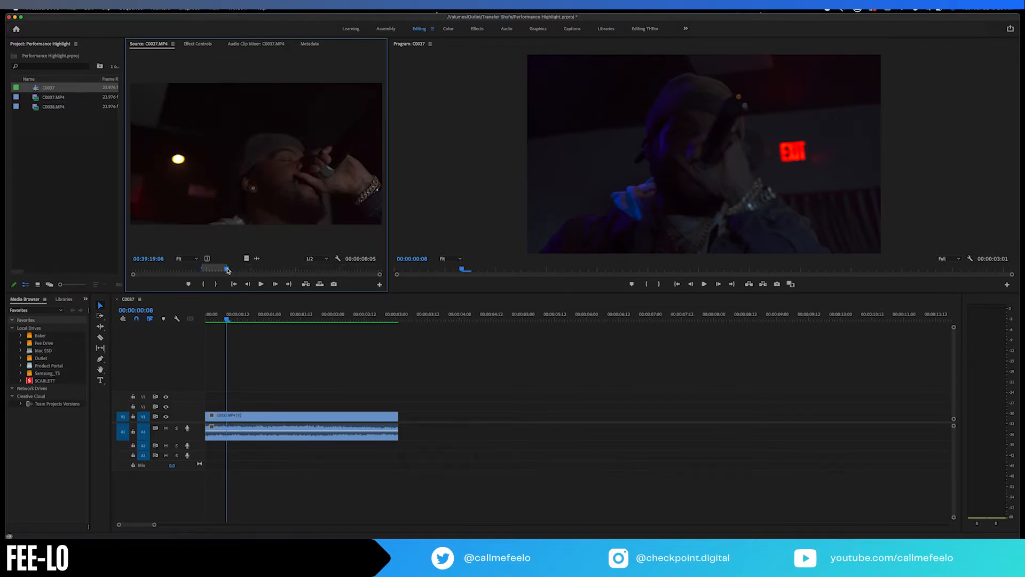
drag(243, 173, 415, 440)
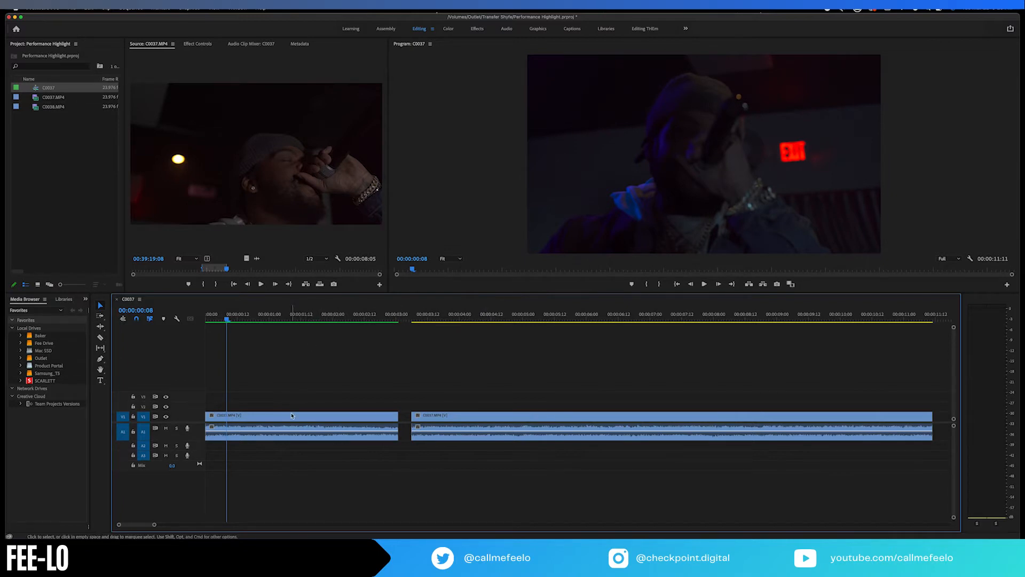
Delete both C0037.MP4 clips and their linked audio from the timeline.
click(279, 424)
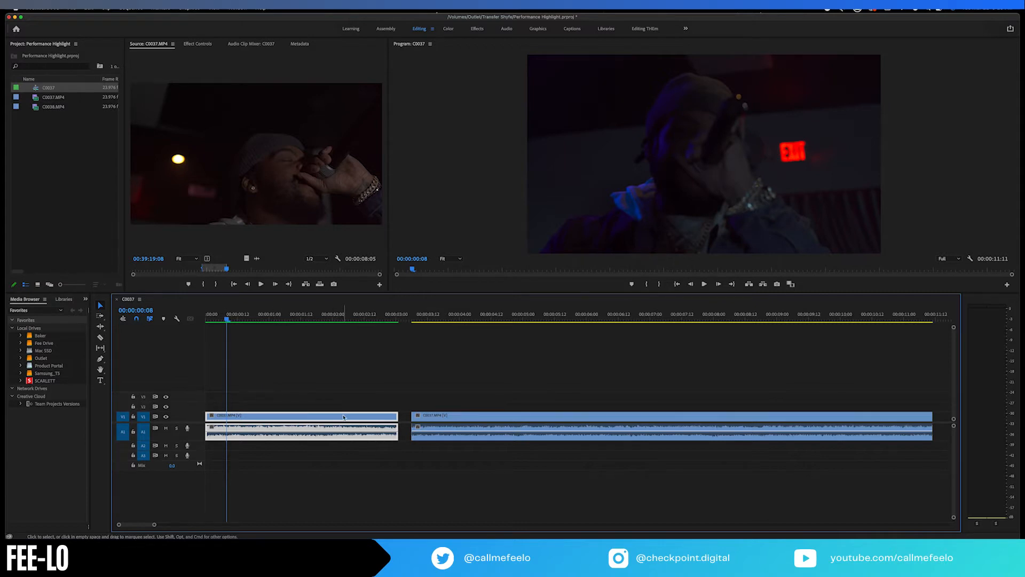
key(Delete)
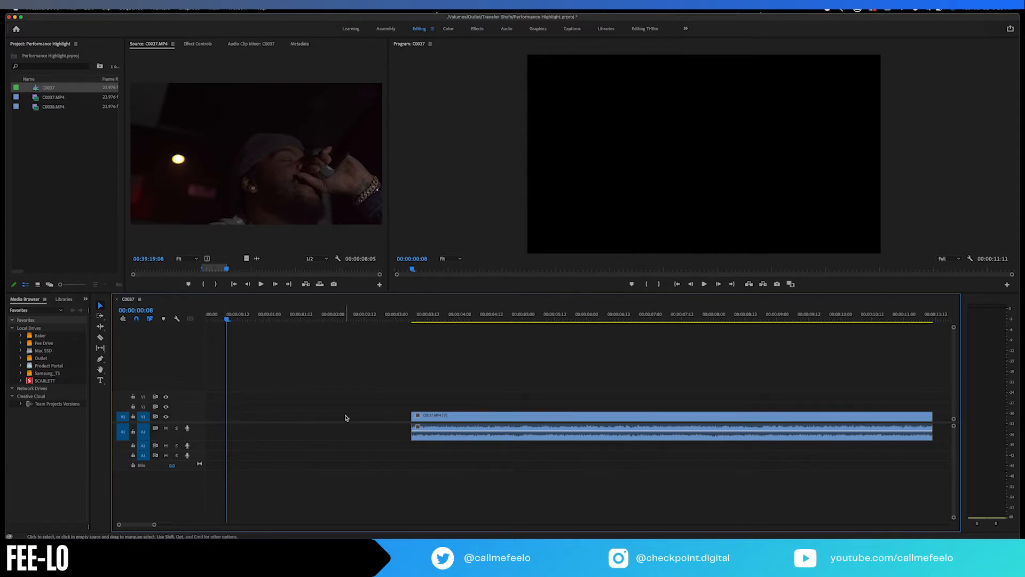
click(477, 421)
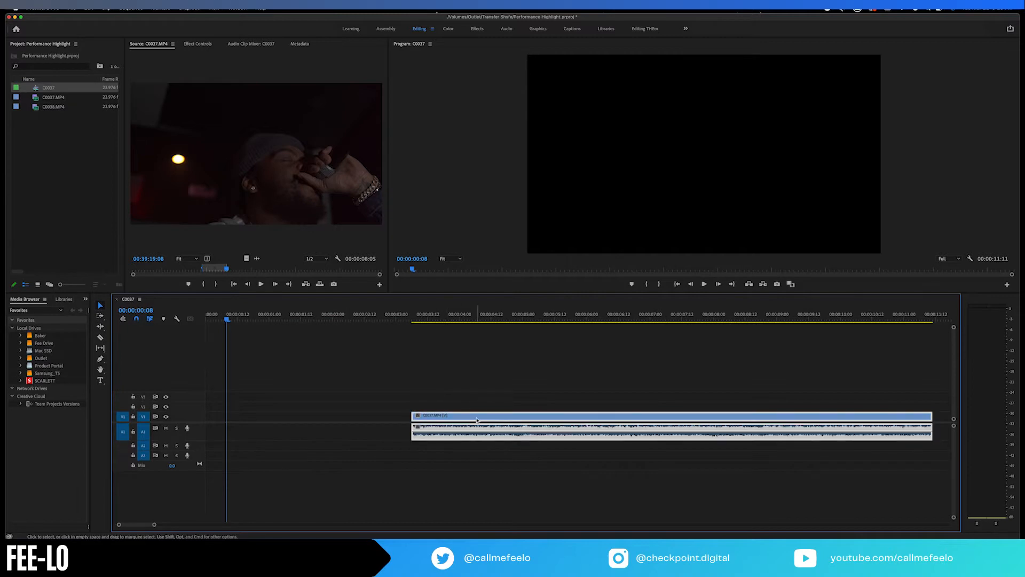
key(Delete)
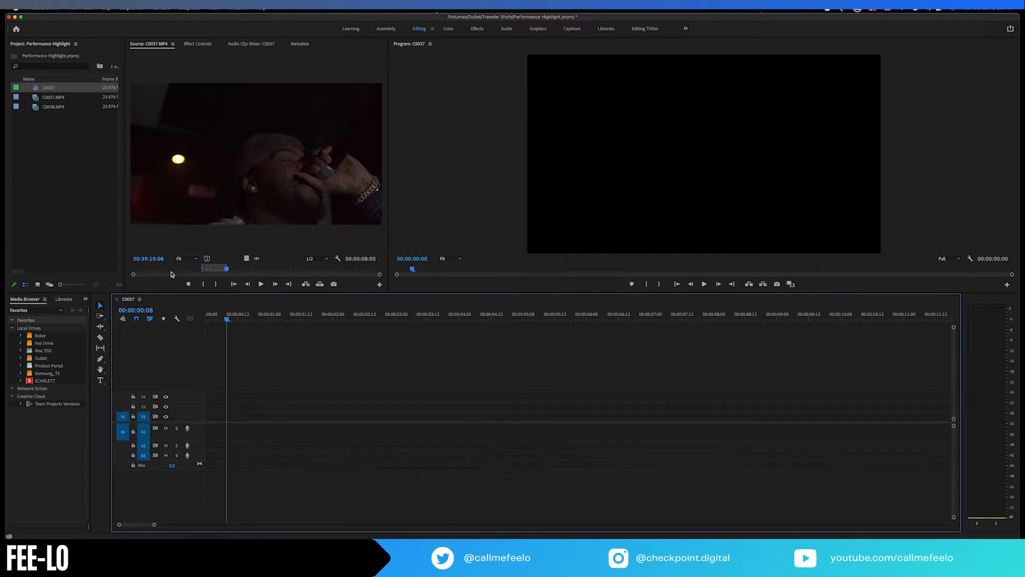
Mark C0037.MP4 from 00:39:00:15 to 00:39:05:14 and place that section with its audio at the start of V1 and A1.
click(171, 270)
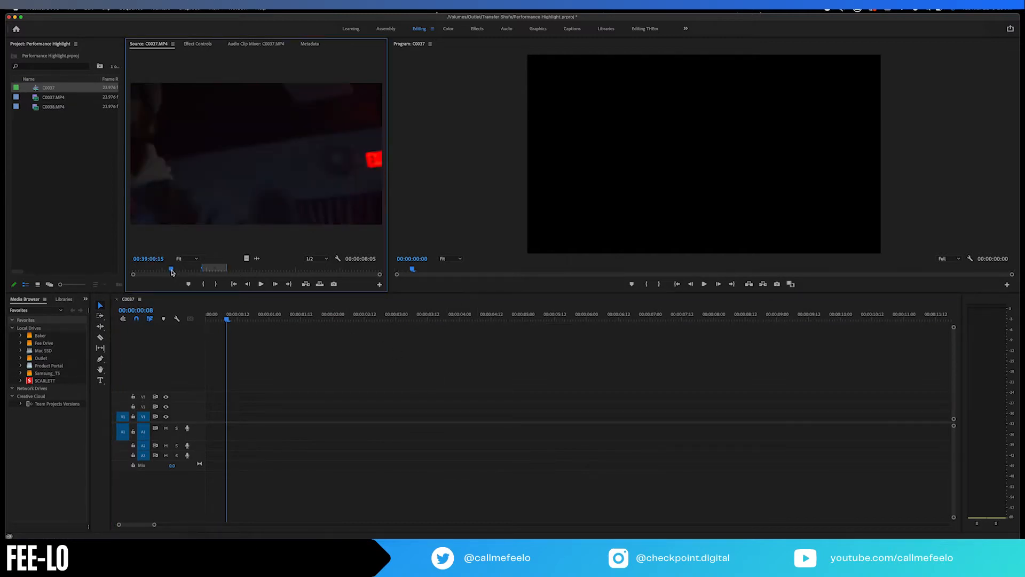
click(204, 285)
drag(172, 270, 186, 271)
click(217, 285)
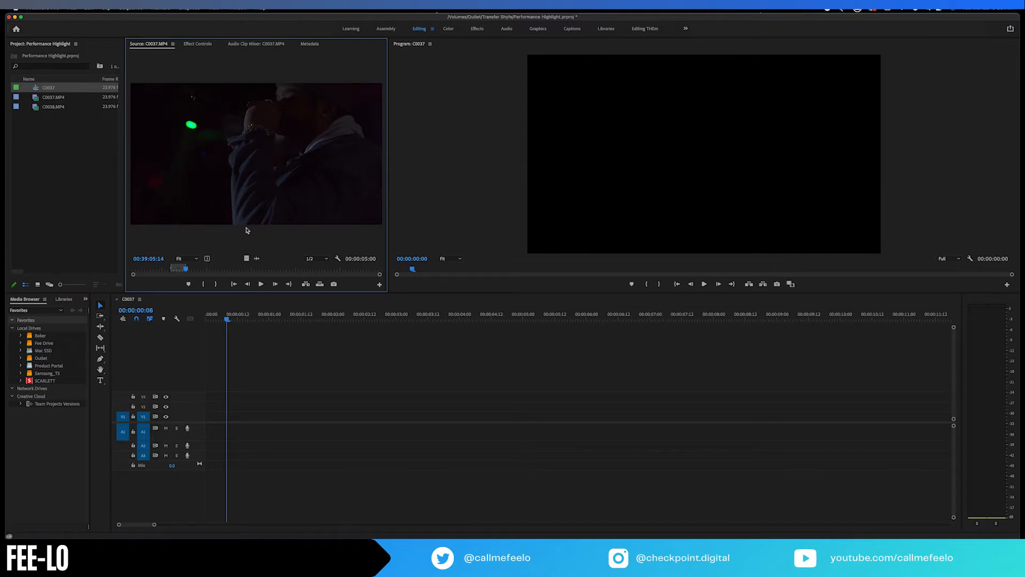
click(245, 198)
drag(245, 197, 207, 435)
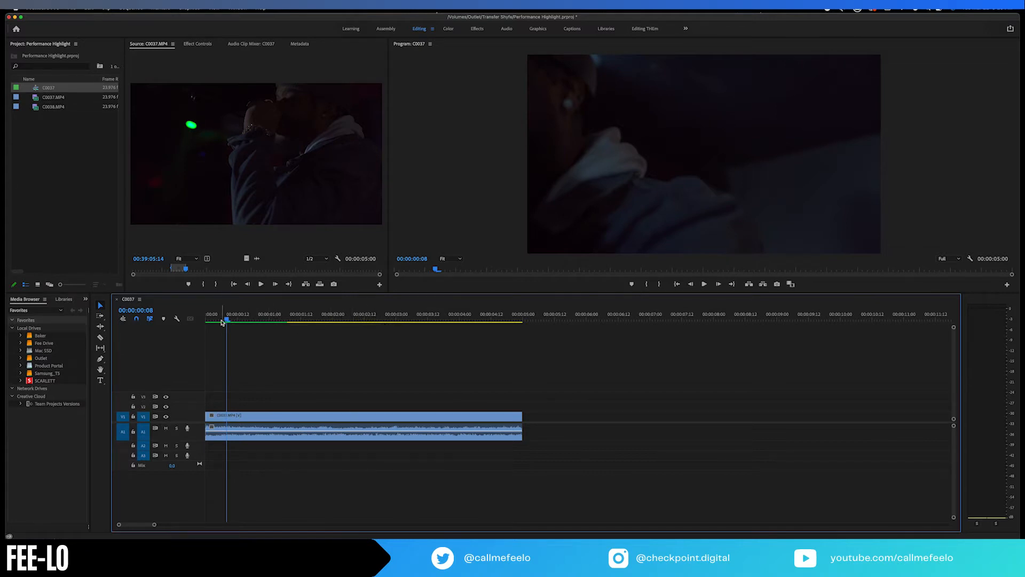
Select the C0037.MP4 clip together with its linked audio on the timeline.
click(234, 419)
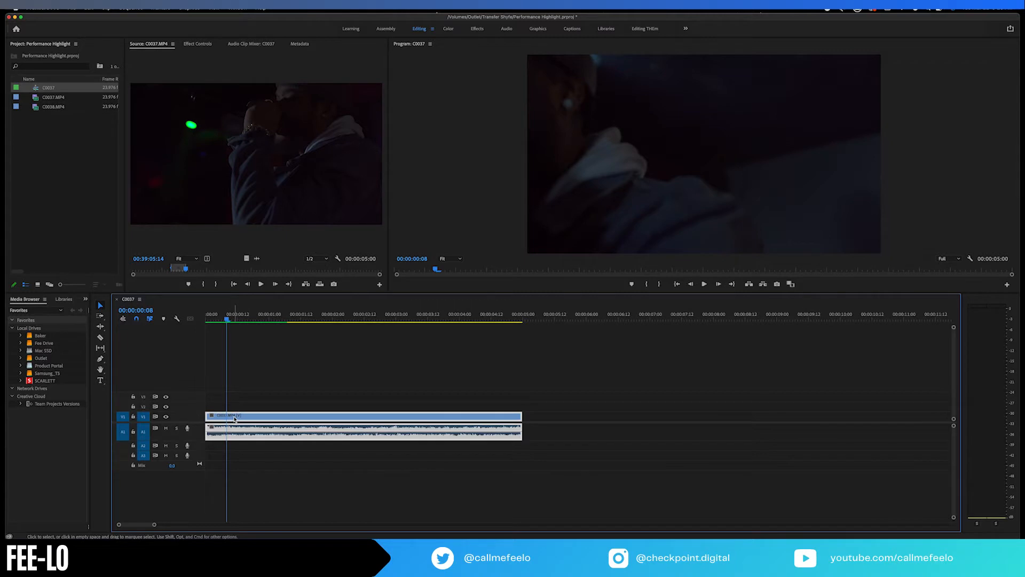
click(240, 400)
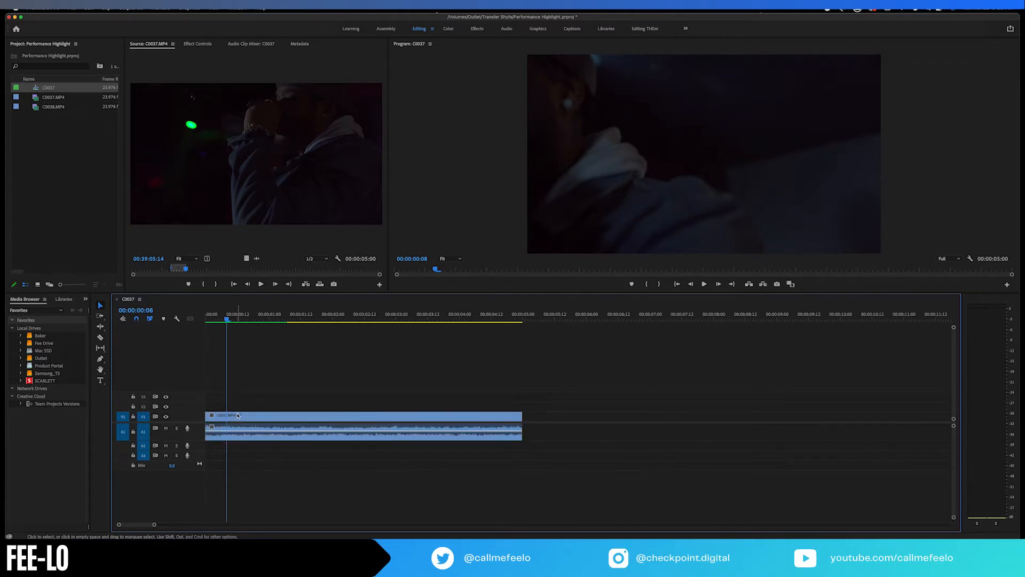
click(271, 438)
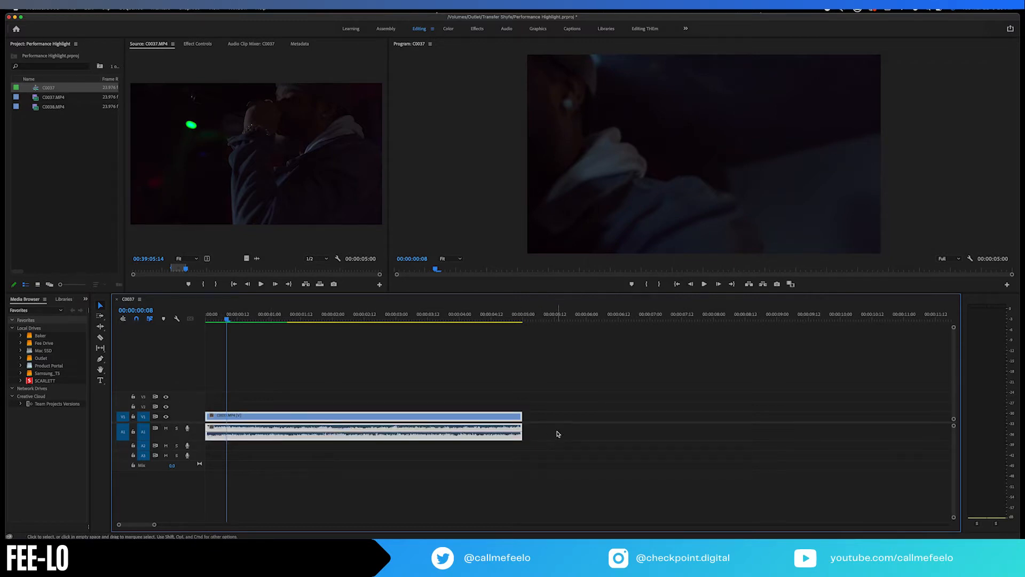
click(537, 415)
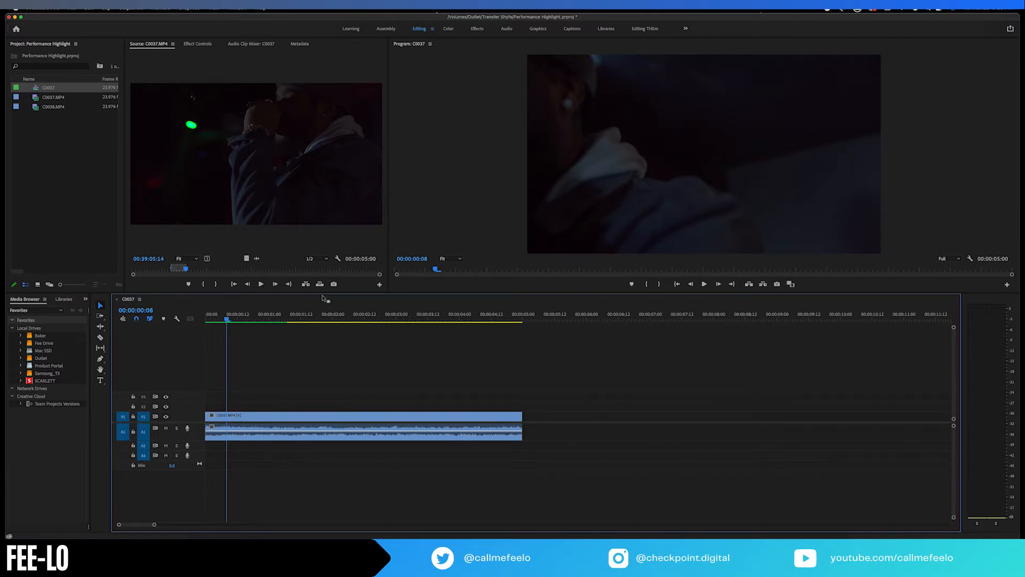
click(304, 420)
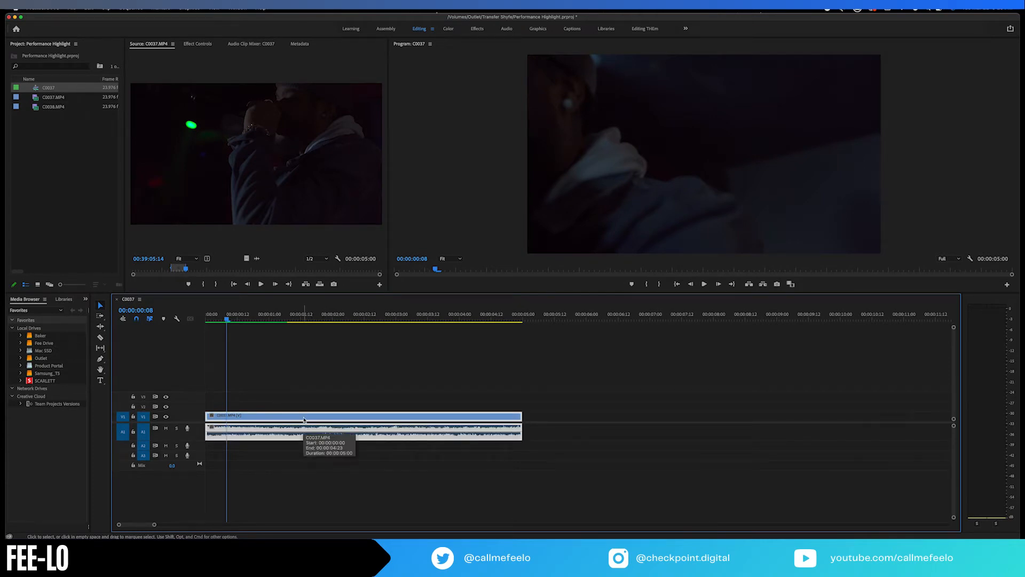
Replace the C0037.MP4 clip and its linked audio with only the video of the marked section at the start of V1.
key(Delete)
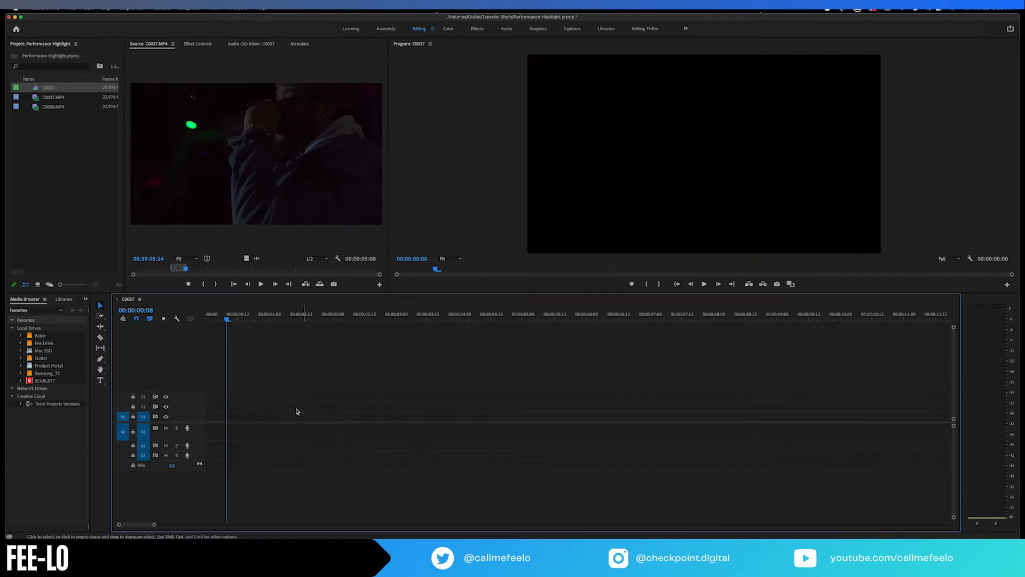
click(177, 271)
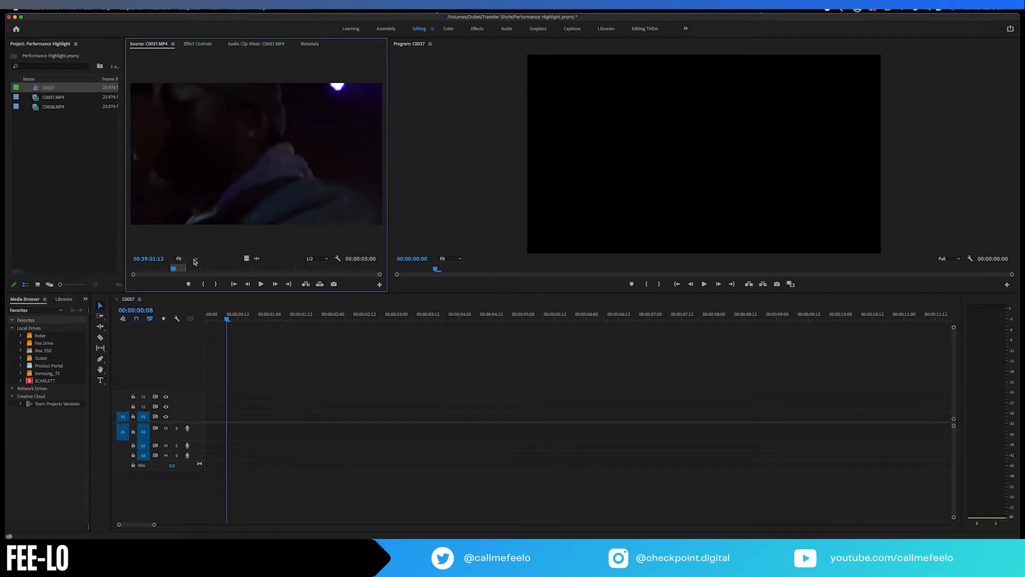
click(247, 260)
drag(248, 262, 206, 416)
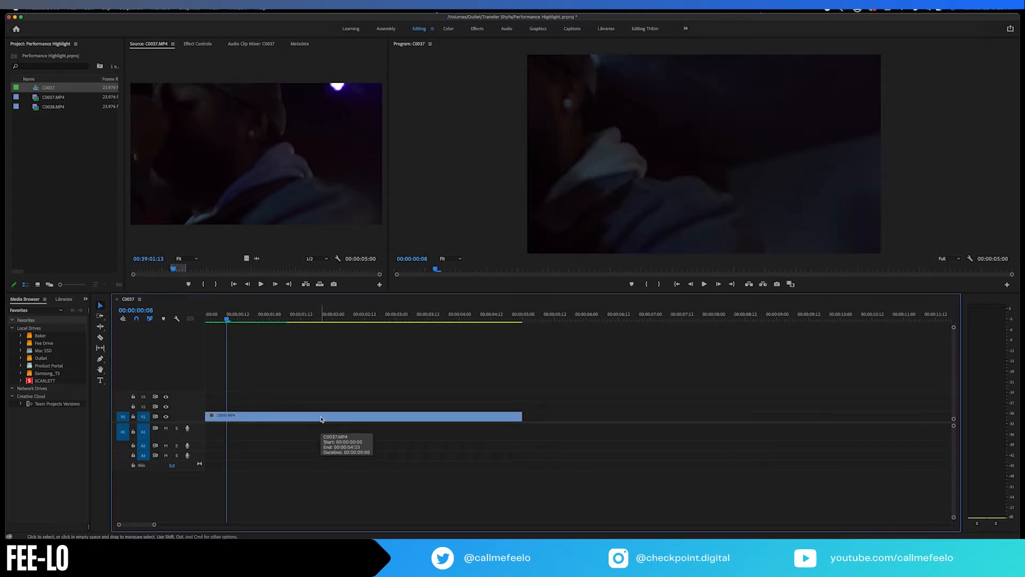
Delete the video-only clip from V1 and place only the audio of the marked C0037.MP4 section at the start of A2.
click(321, 419)
key(Delete)
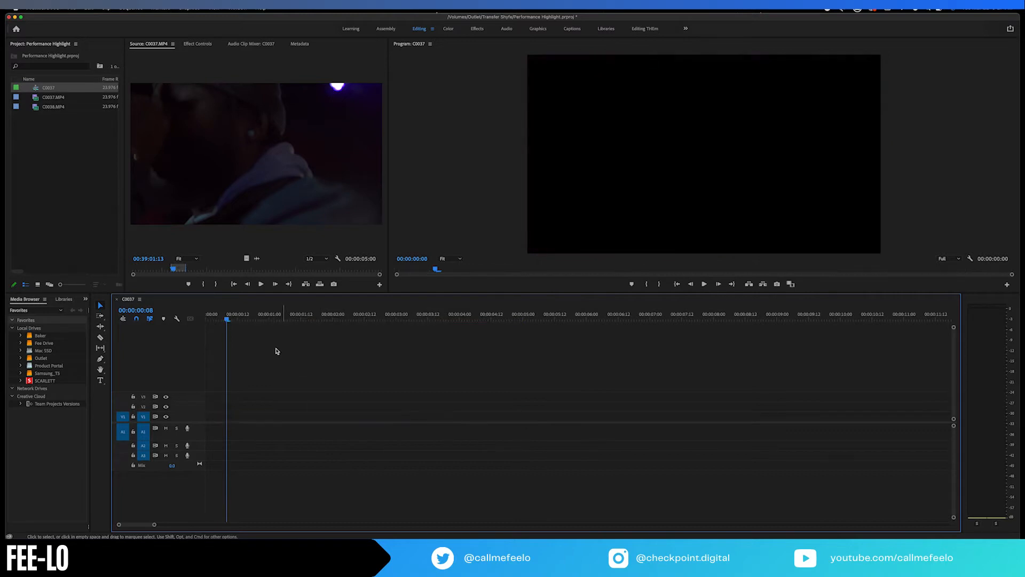
drag(256, 258, 206, 447)
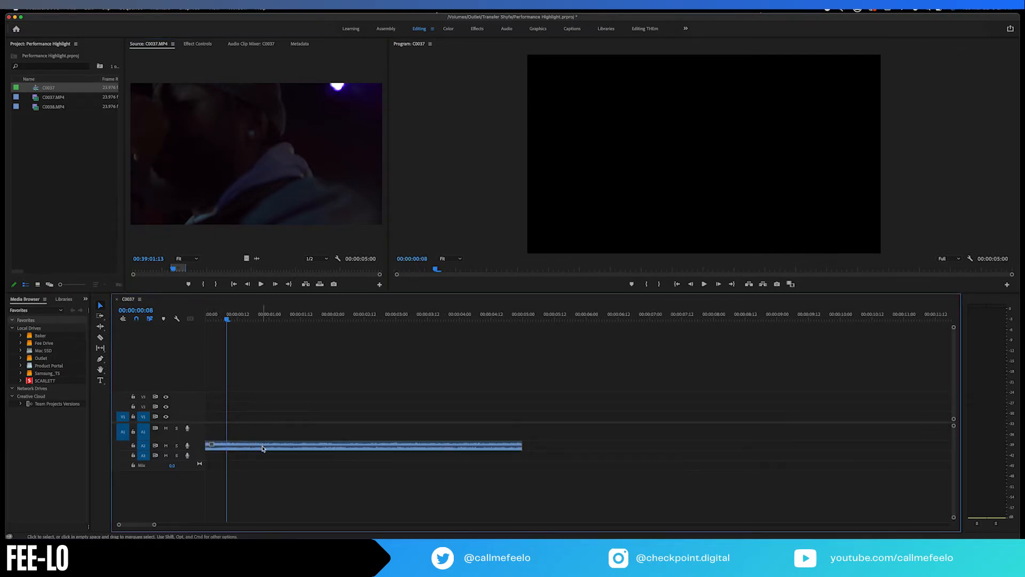
Delete the audio-only clip from A2 and place the marked C0037.MP4 section with both video and audio at the start of V1 and A1.
click(262, 449)
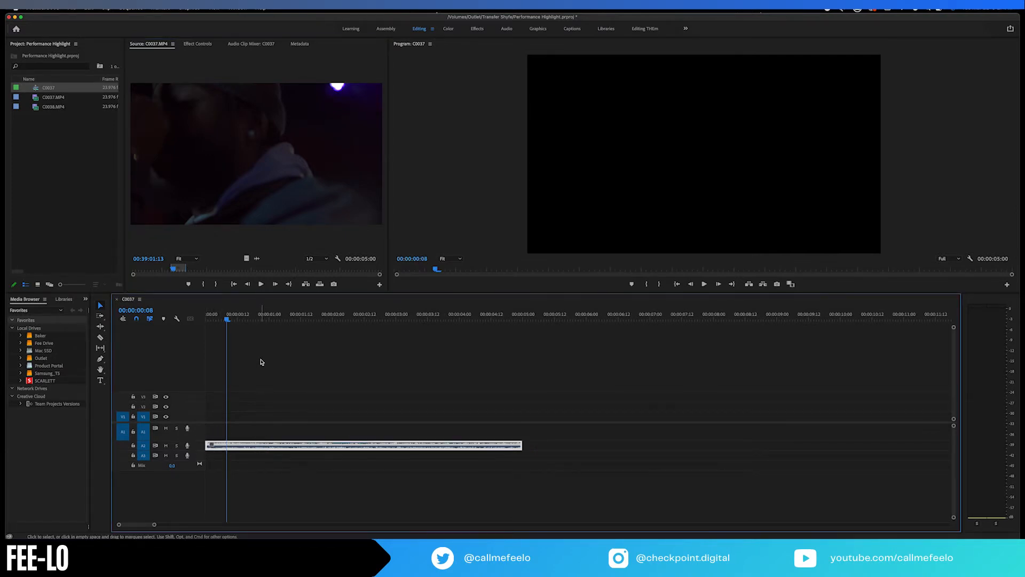
key(Delete)
drag(229, 174, 254, 462)
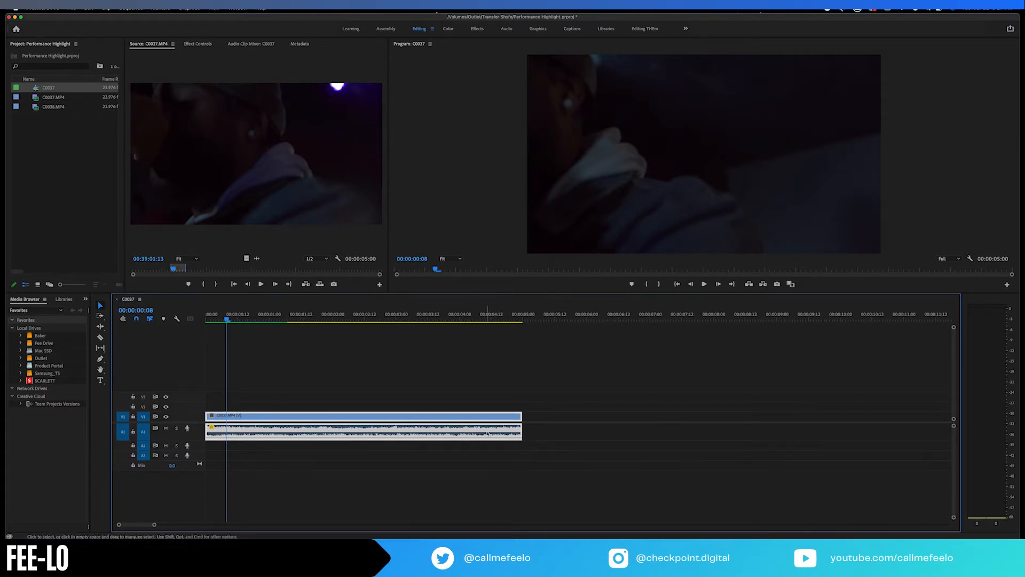
Delete the C0037.MP4 clip and its linked audio from the timeline, leaving the sequence empty.
click(535, 434)
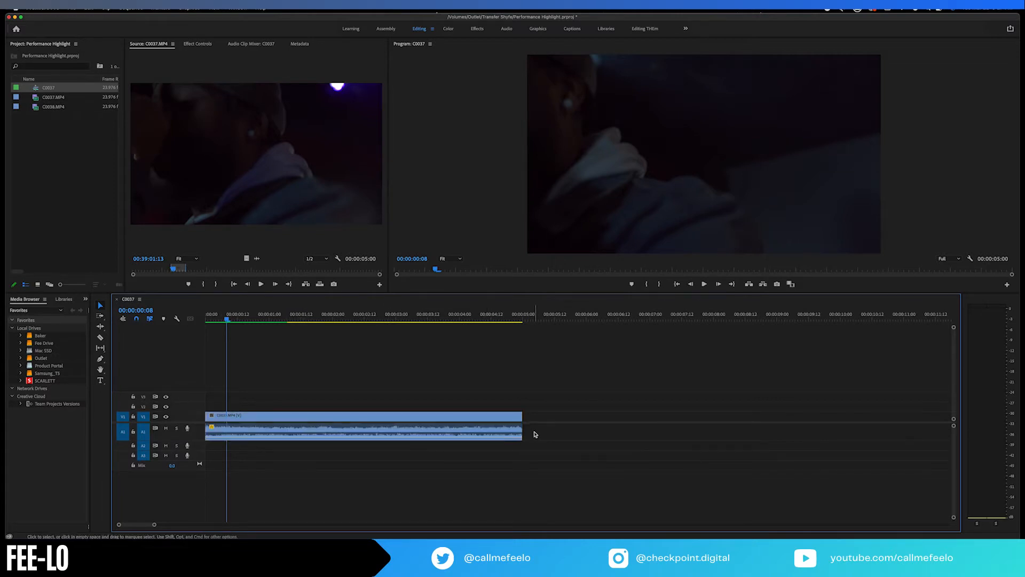
click(393, 419)
key(Delete)
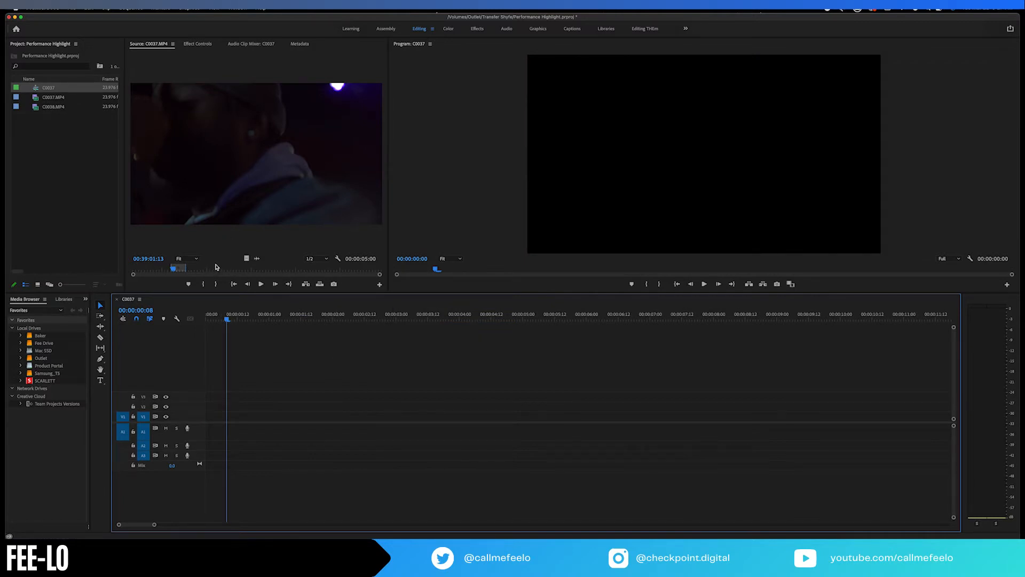
Import the audio file S.mp3 from the Transfer Shyfe folder into the project and clear the selection.
click(59, 146)
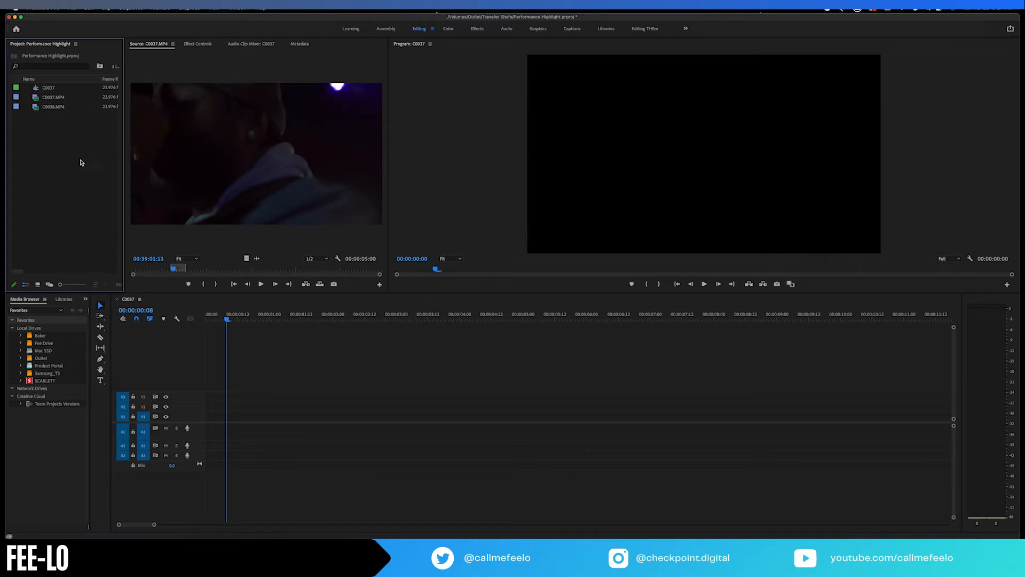
right_click(50, 147)
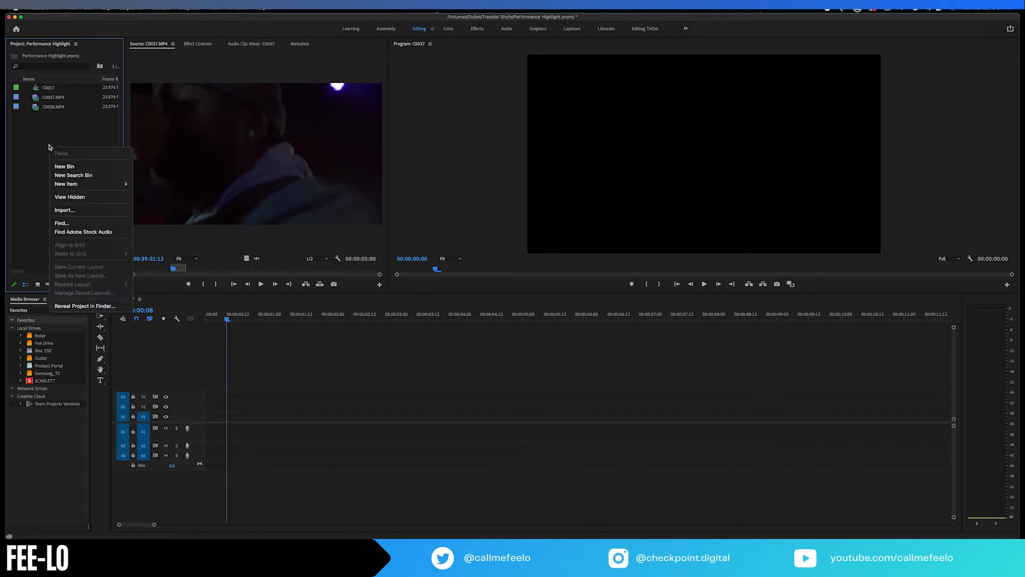
click(78, 211)
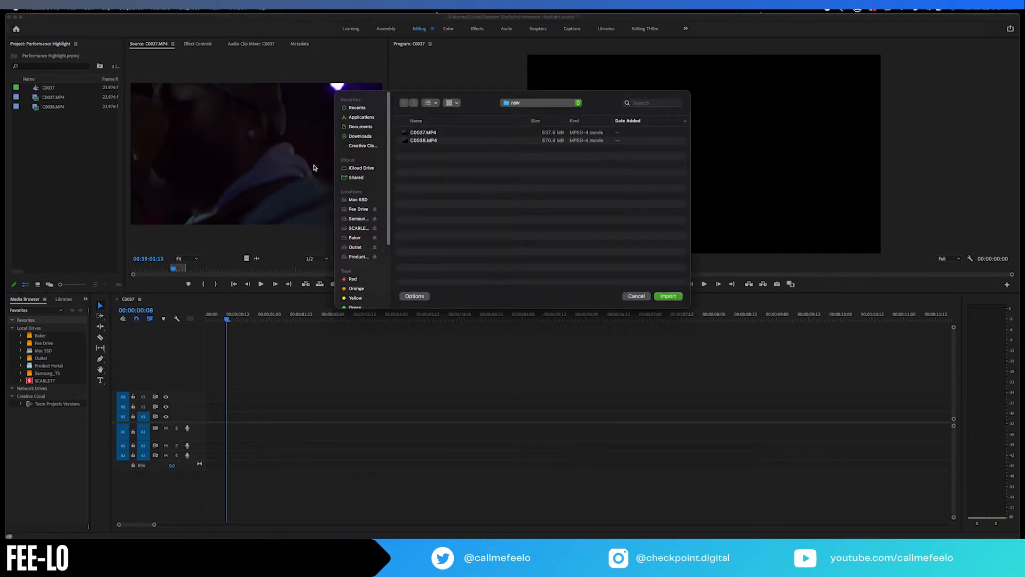
click(547, 104)
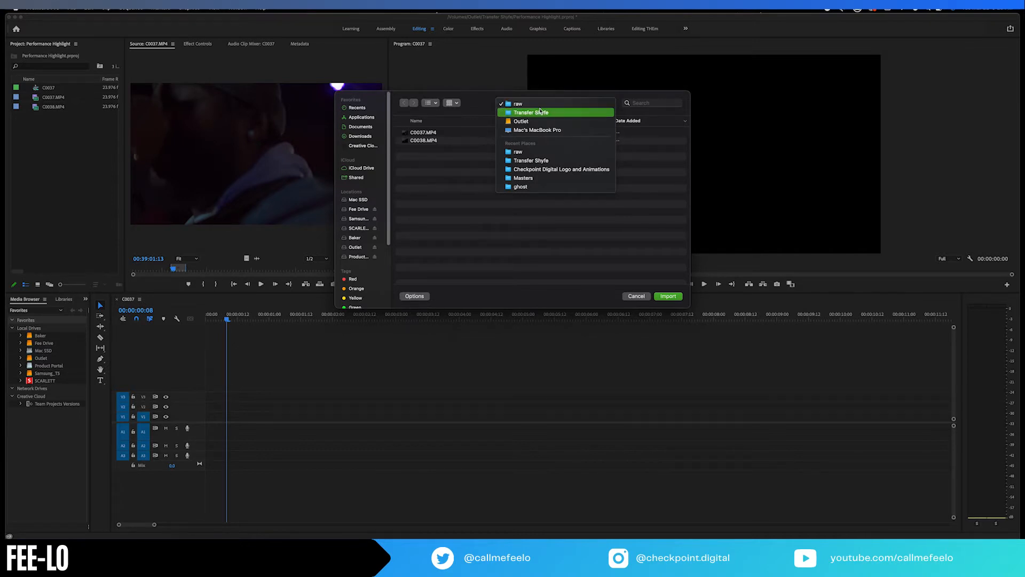
click(536, 113)
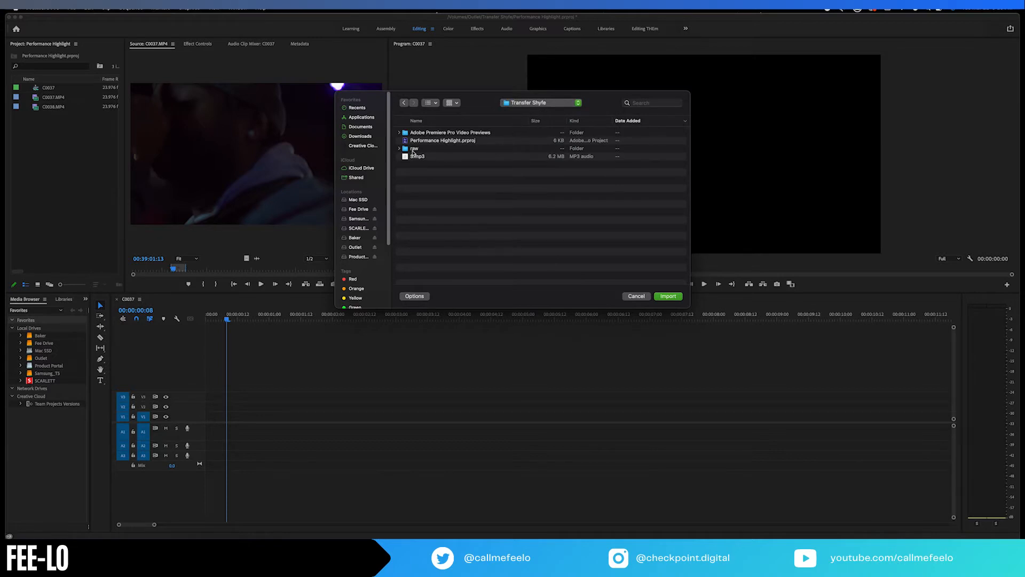
click(425, 158)
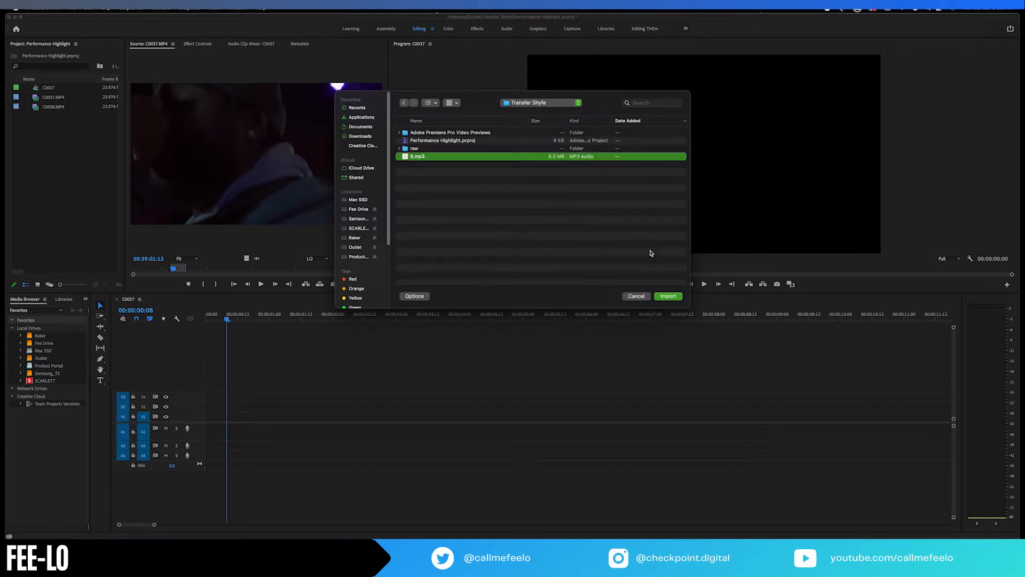
click(675, 296)
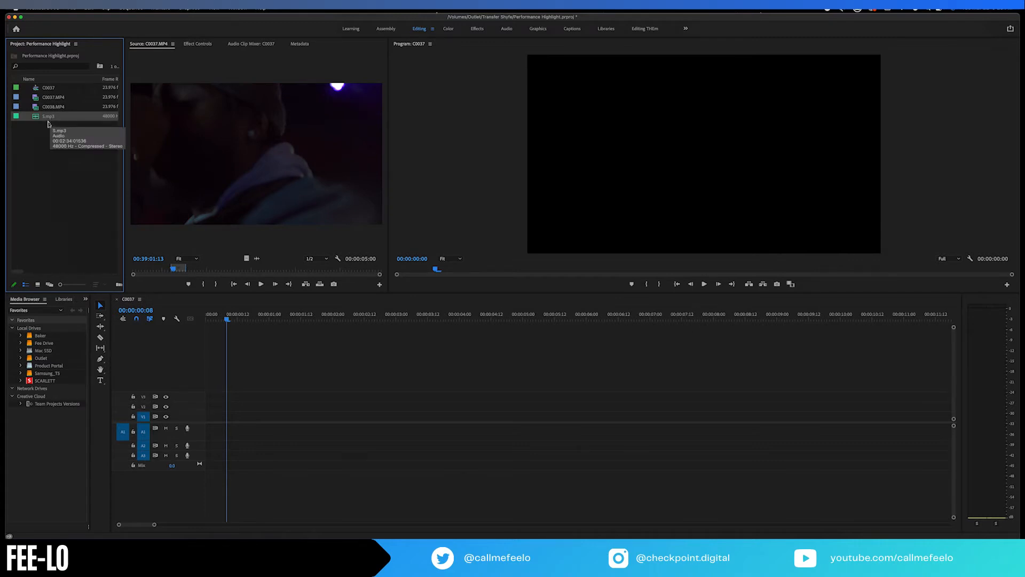
click(42, 137)
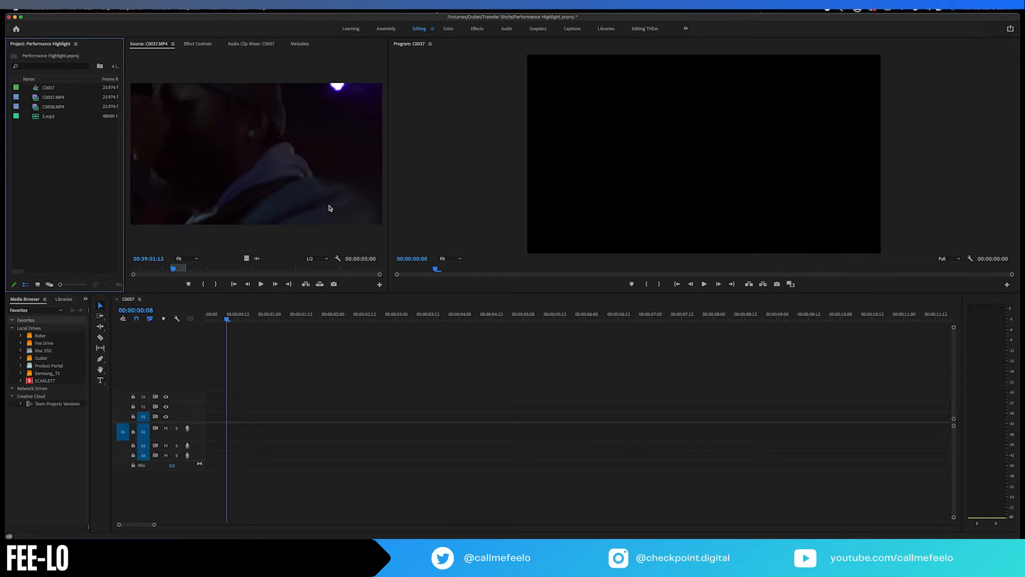
Open S.mp3 in the Source monitor to view its waveform, and point out the two video clips in the project.
double_click(36, 116)
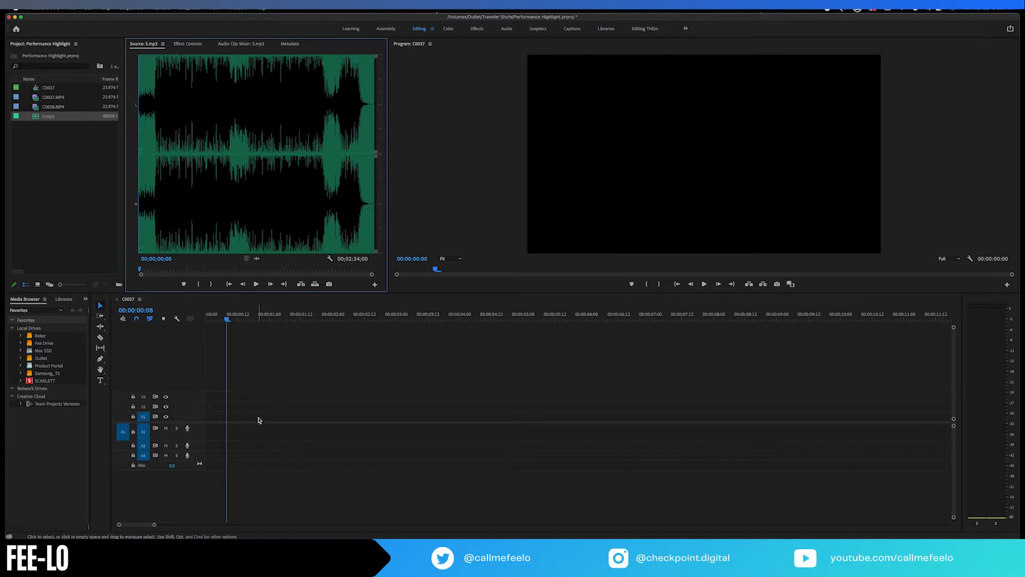
click(35, 98)
click(36, 107)
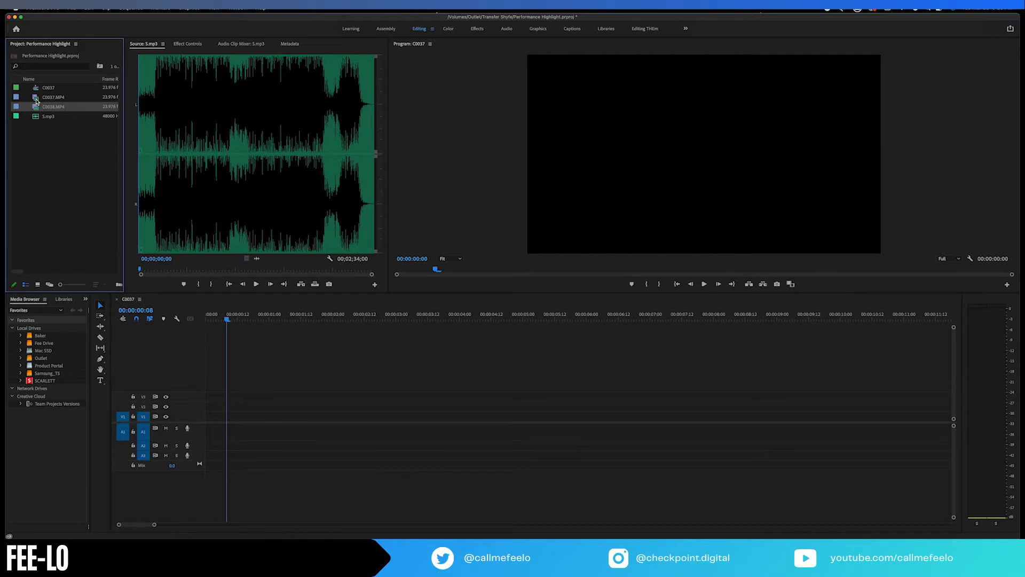
click(36, 99)
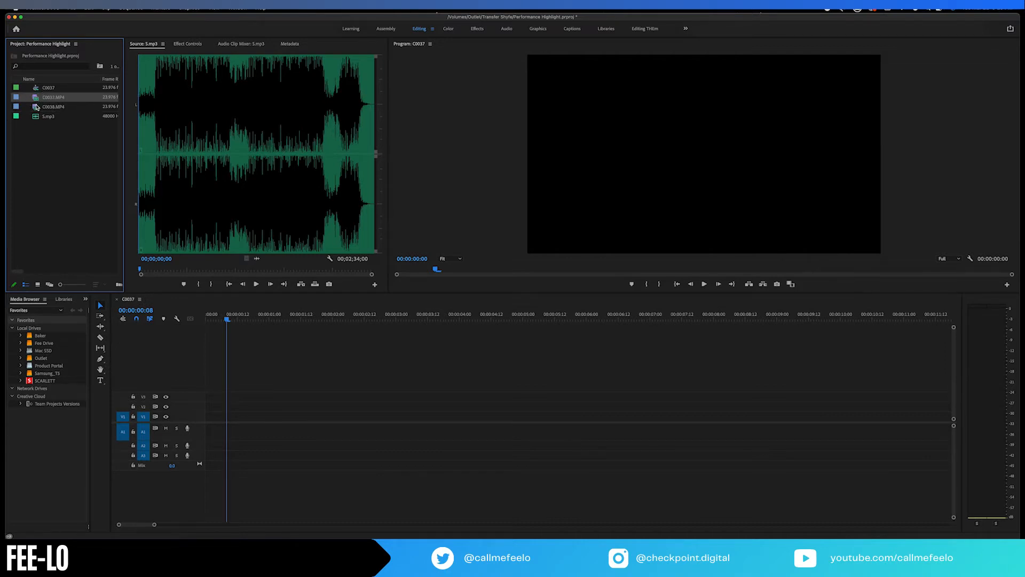
click(36, 108)
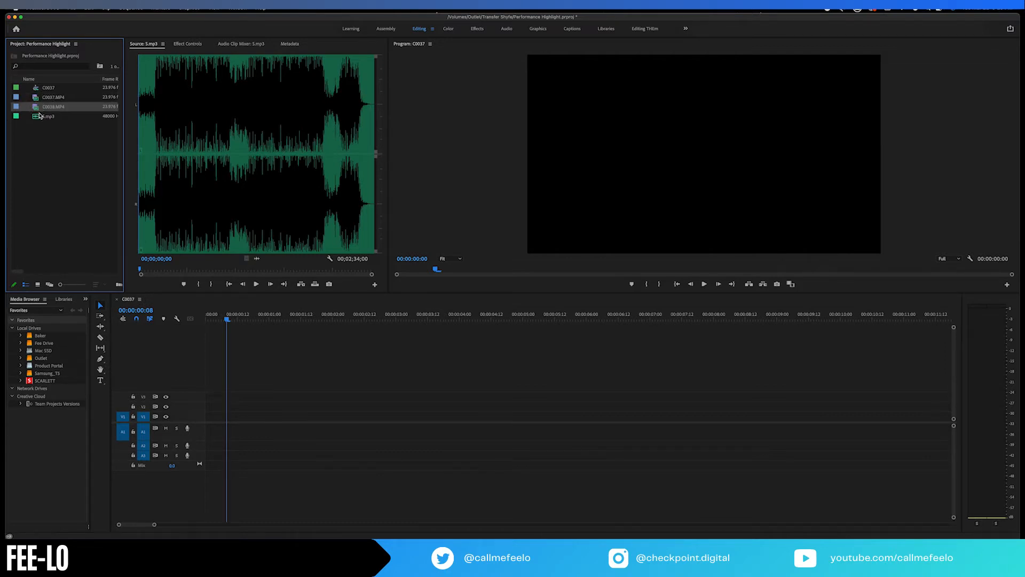
click(52, 163)
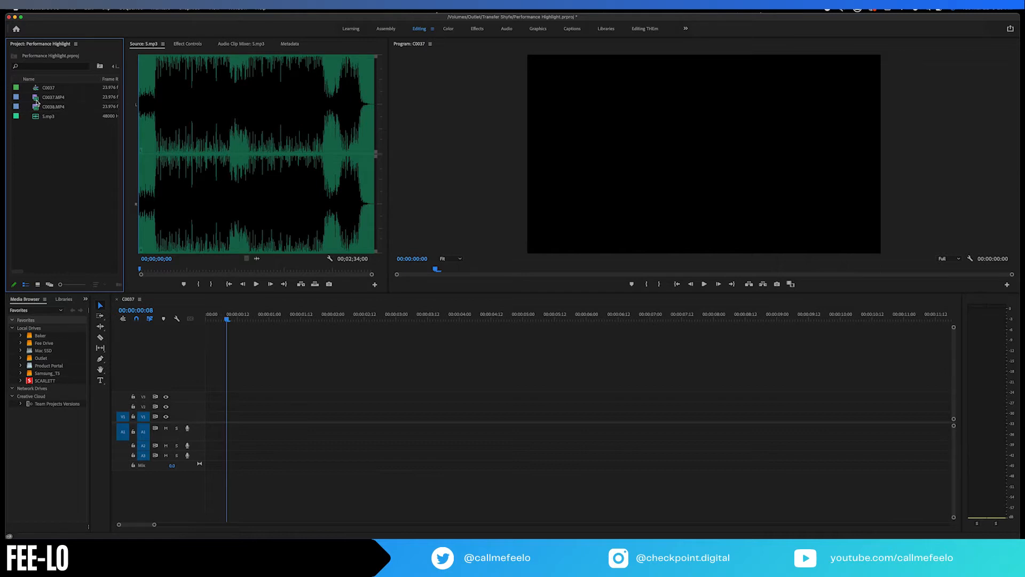
Open C0037.MP4 in the Source monitor and scrub beyond its marked section.
mouse_move(37, 101)
click(37, 98)
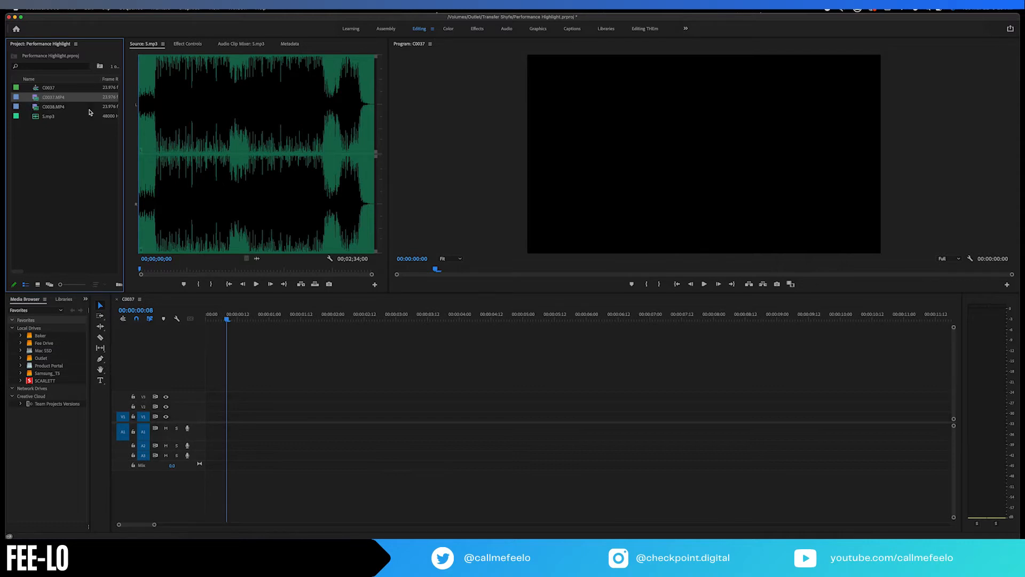
double_click(35, 100)
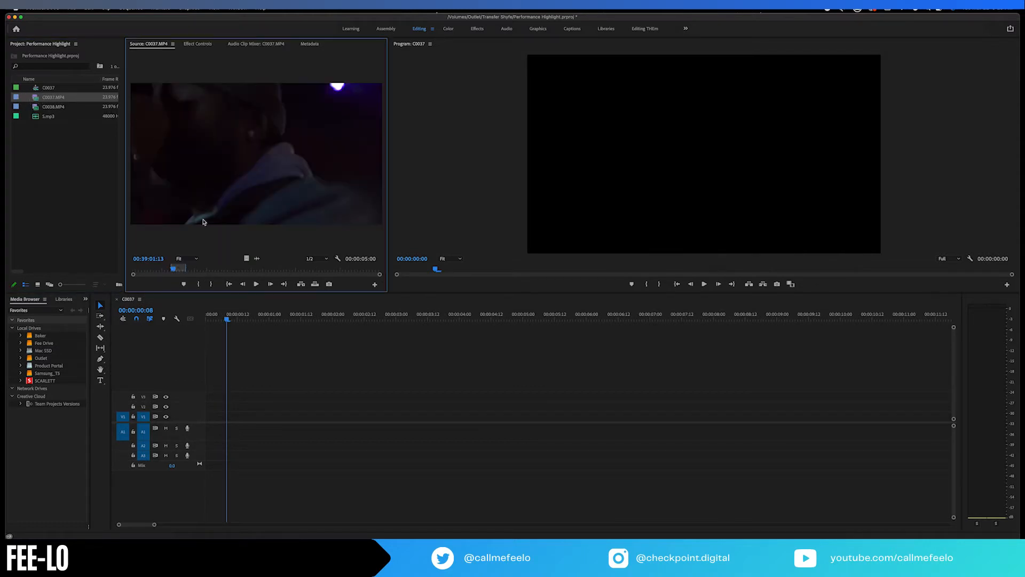
click(198, 269)
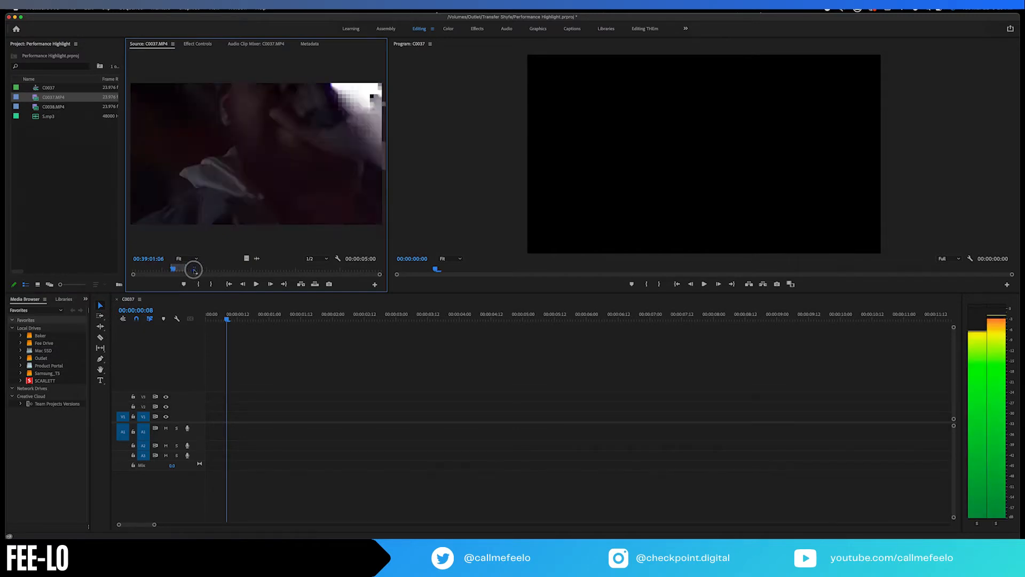
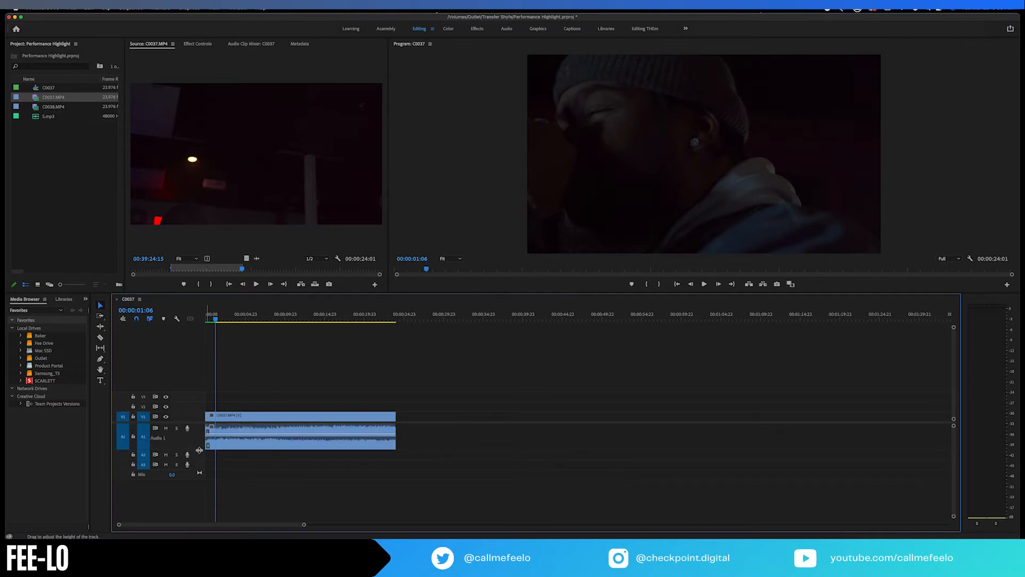
Play the C0037 sequence from its start to about 10 seconds.
key(backslash)
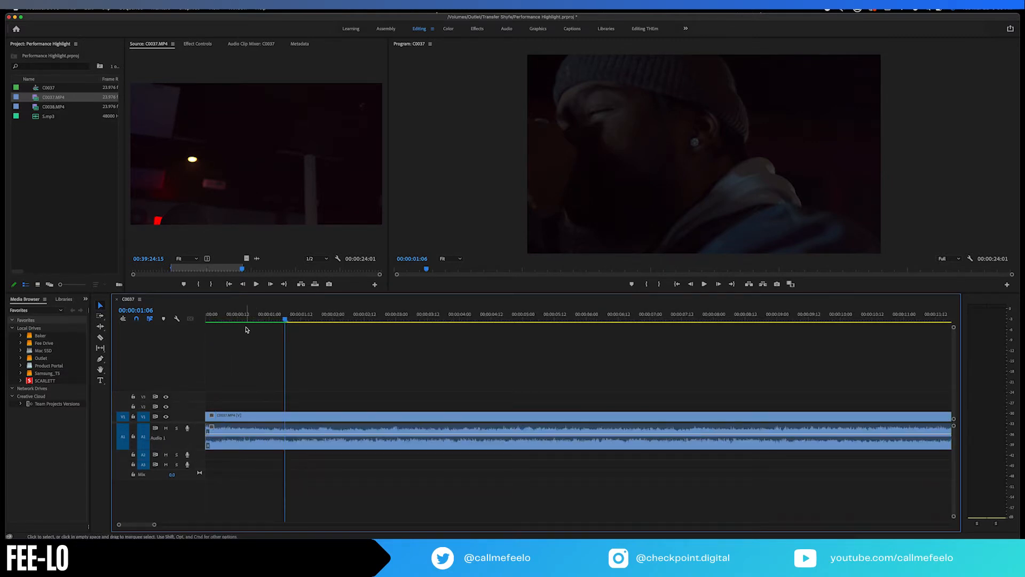
drag(232, 315, 163, 316)
key(space)
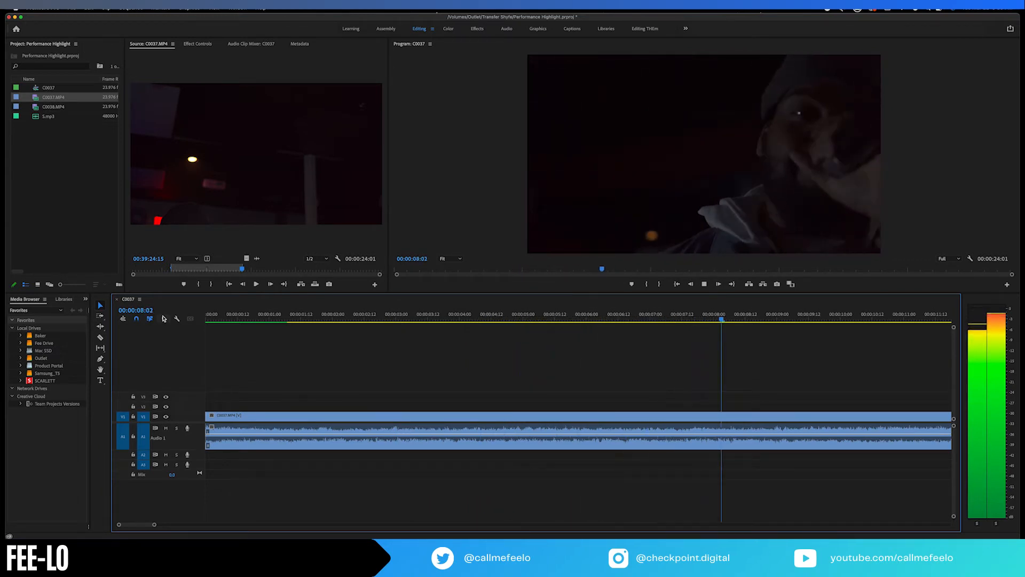
key(space)
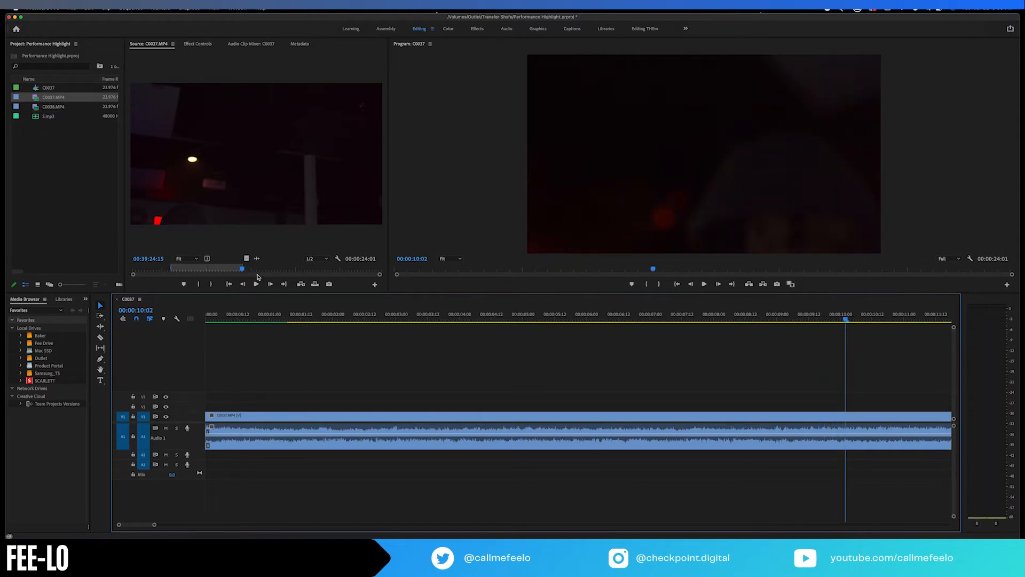
Replay the sequence from just before 8 seconds and park the playhead at 00:00:10:01.
click(699, 315)
key(space)
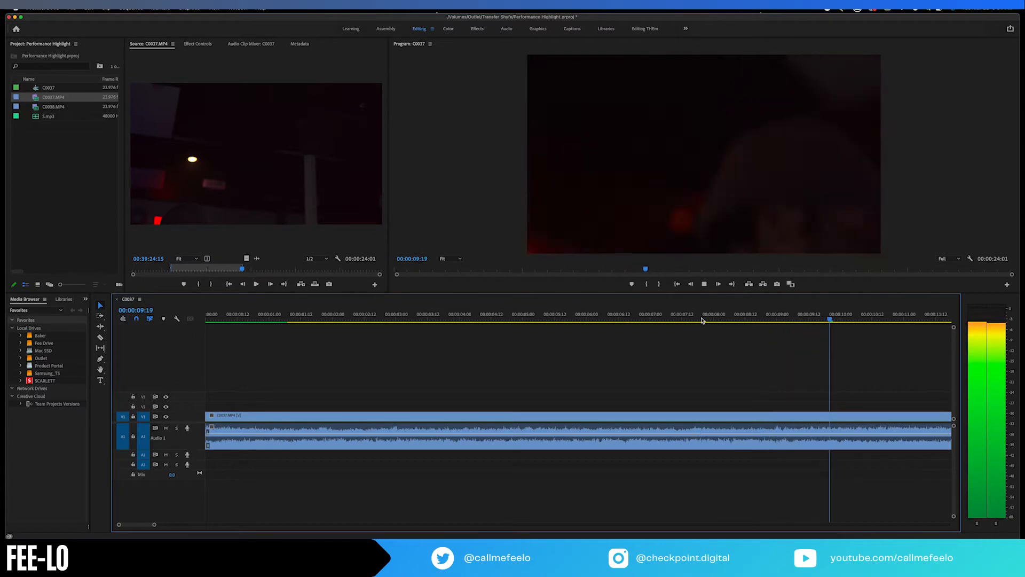
key(space)
click(709, 318)
key(space)
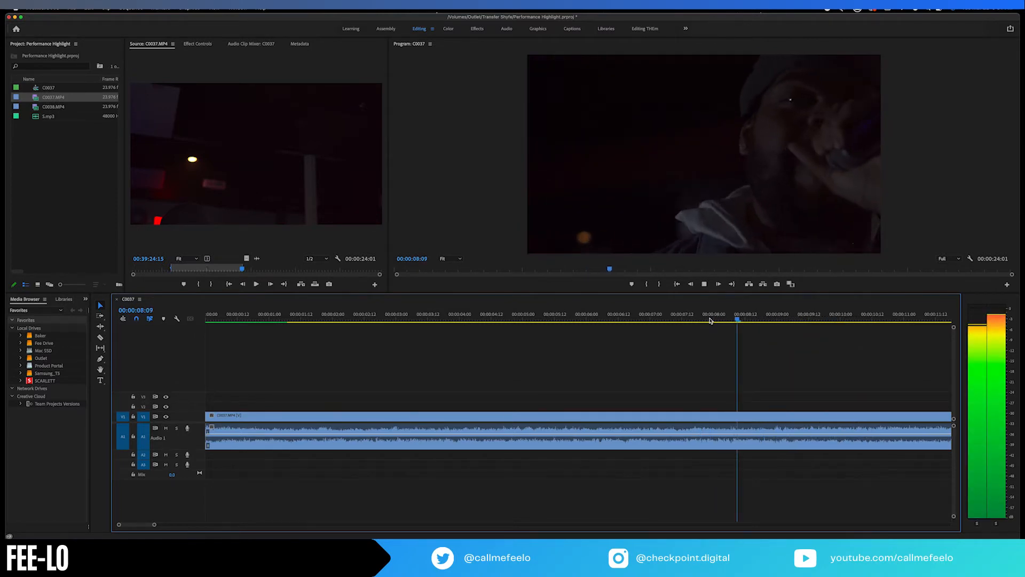
key(space)
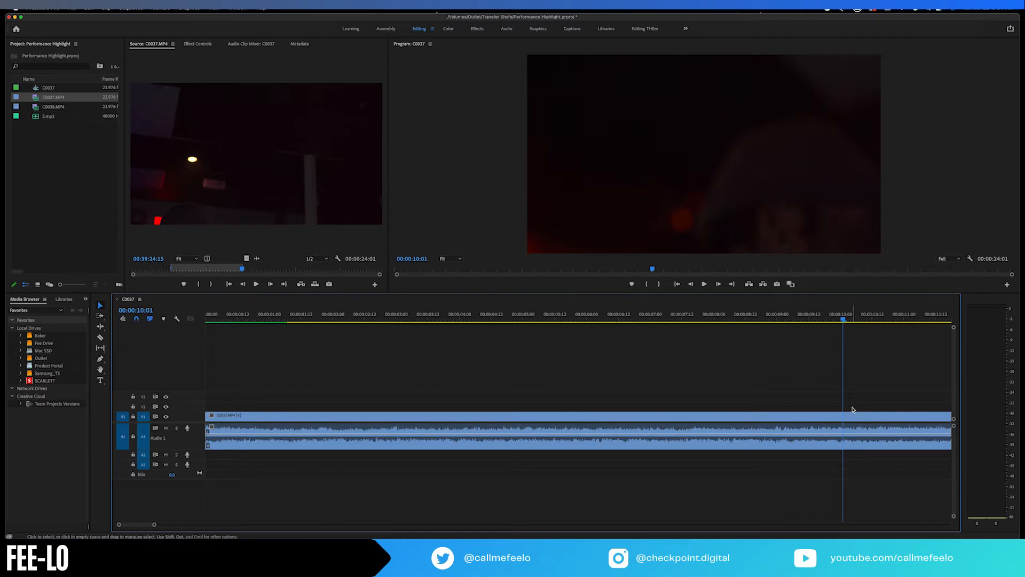
key(c)
key(v)
key(c)
key(v)
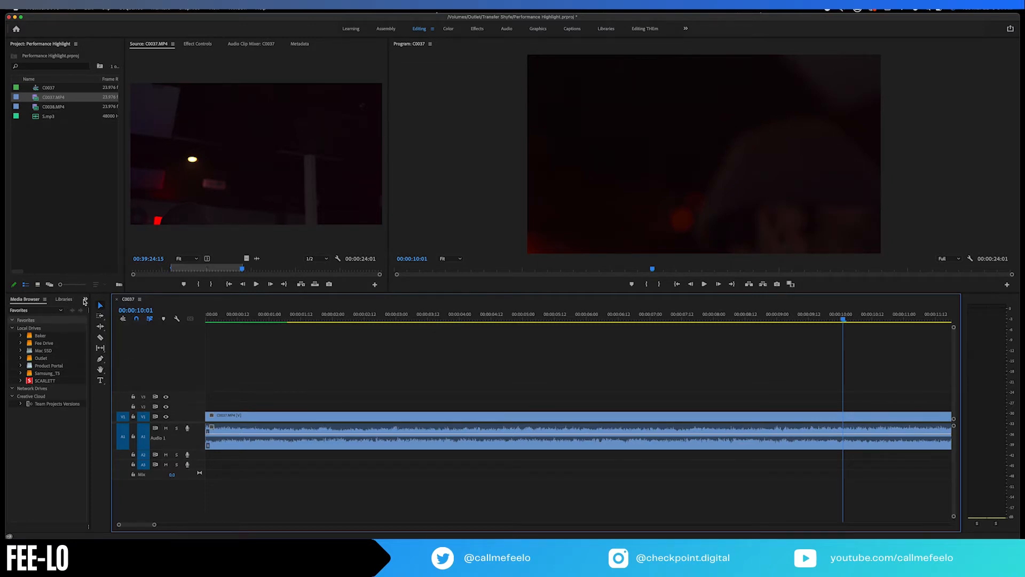
Bring up the effects list and split the C0037.MP4 clip at 00:00:10:01 with the Razor tool.
click(85, 299)
click(96, 335)
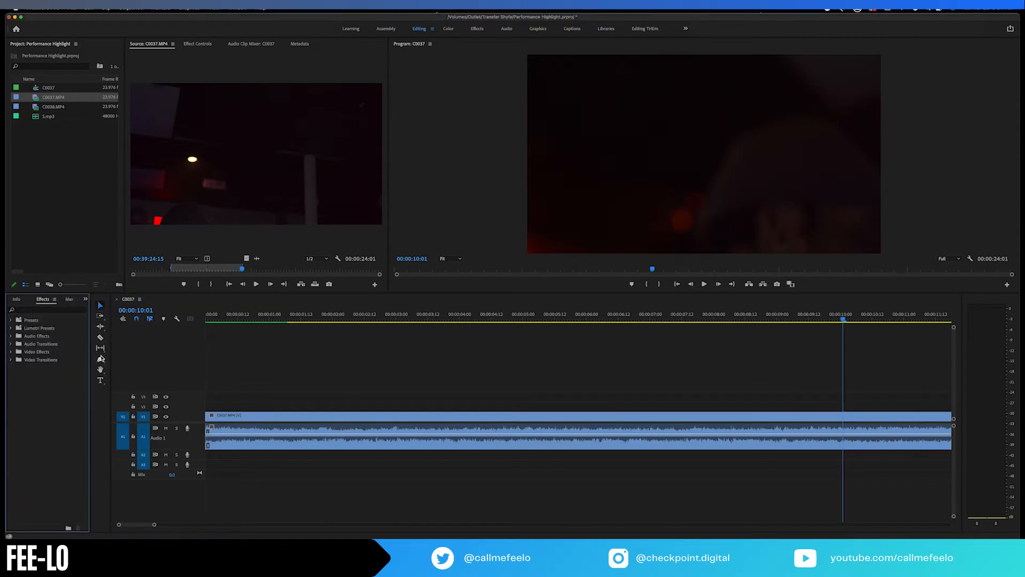
click(100, 337)
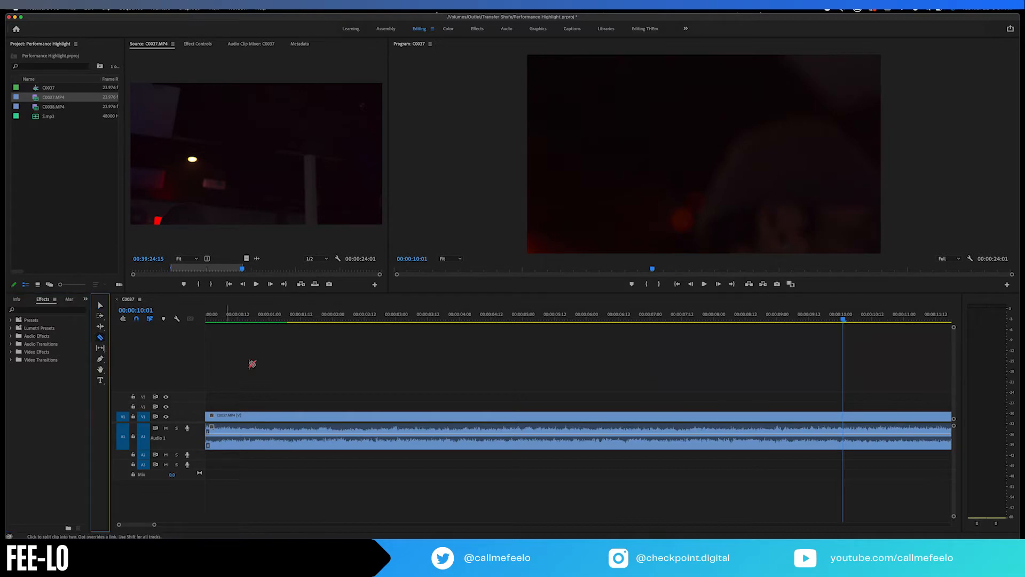
click(847, 417)
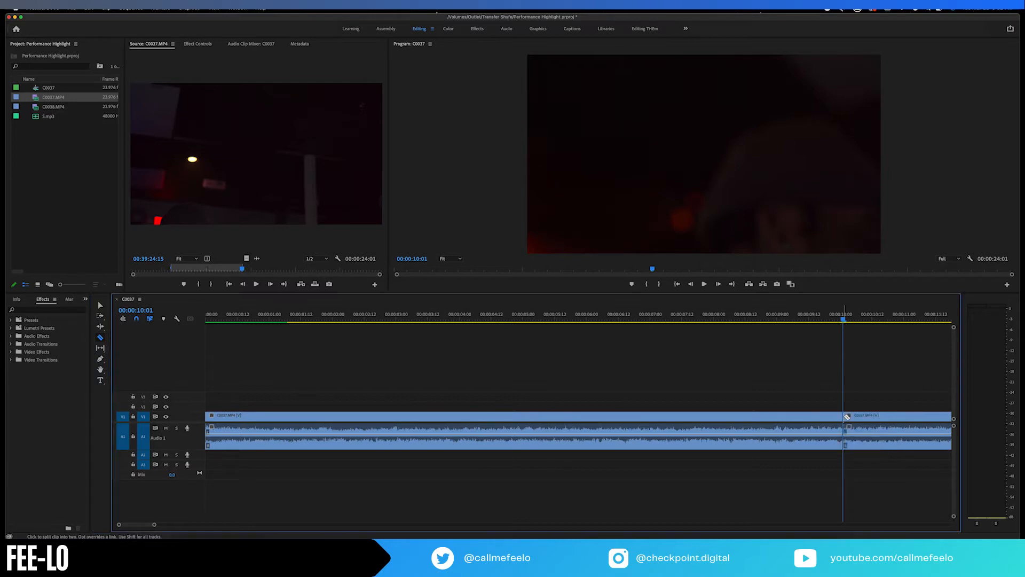
key(v)
Render the C0037 sequence from In to Out.
key(minus)
key(minus)
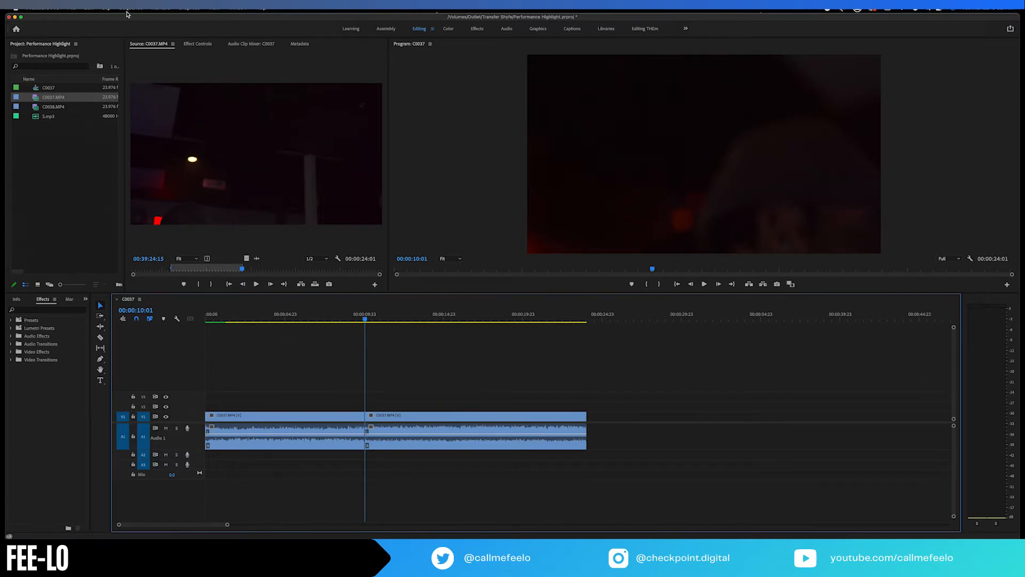
click(130, 8)
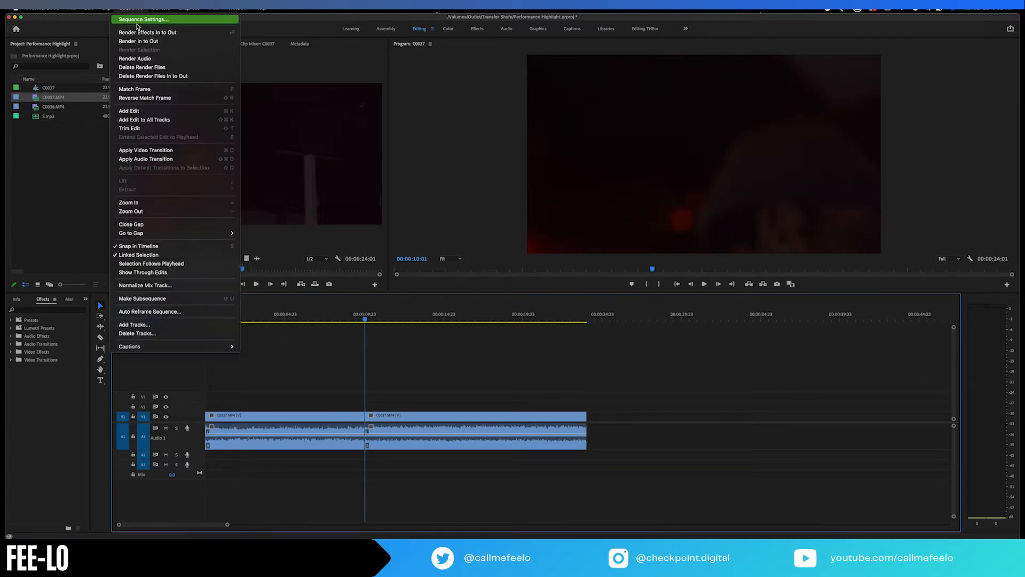
click(142, 43)
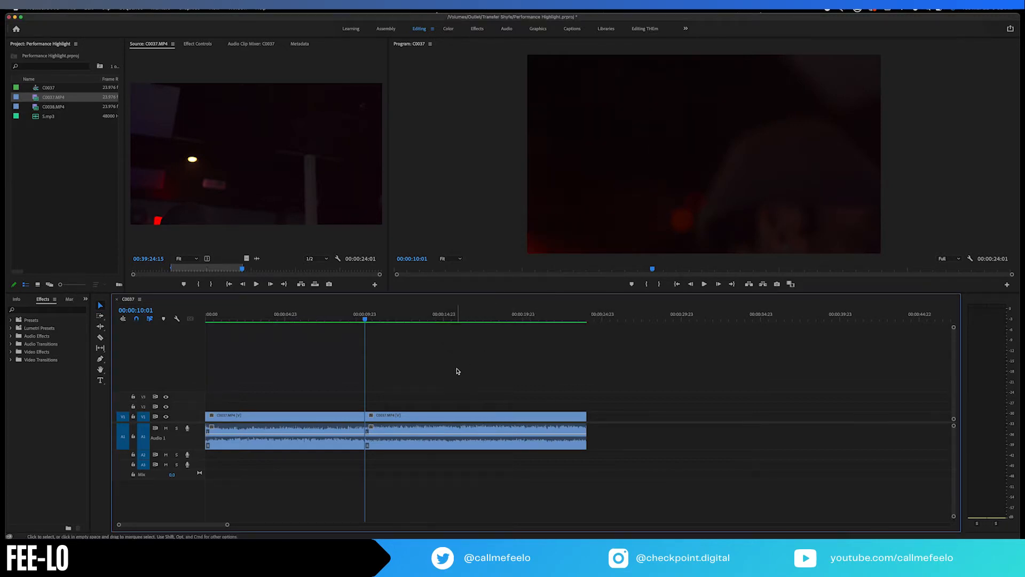
Fit the whole sequence in the timeline with some empty space after it, and park the playhead at the 00:00:10:01 cut.
click(358, 318)
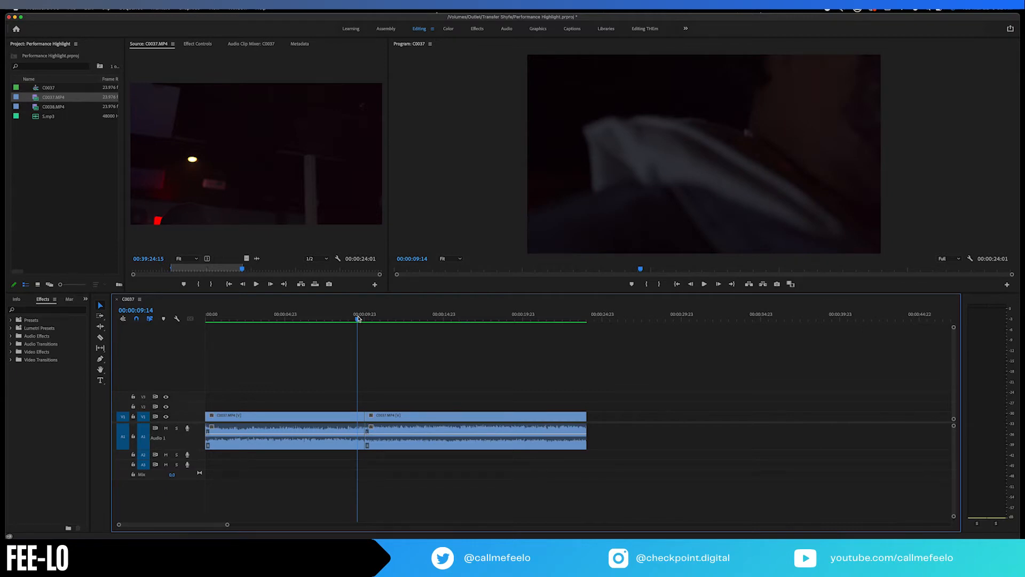
key(backslash)
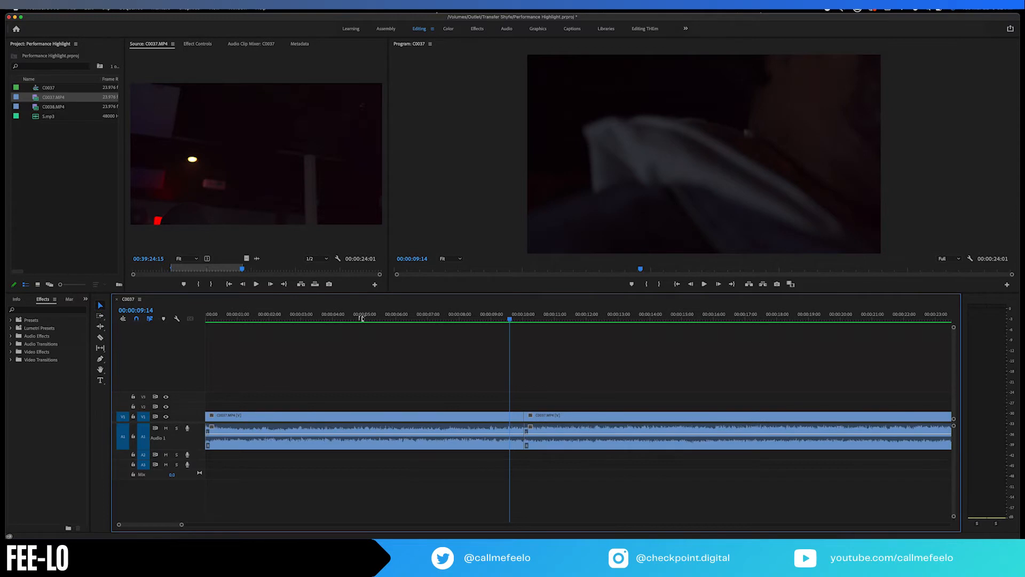
key(minus)
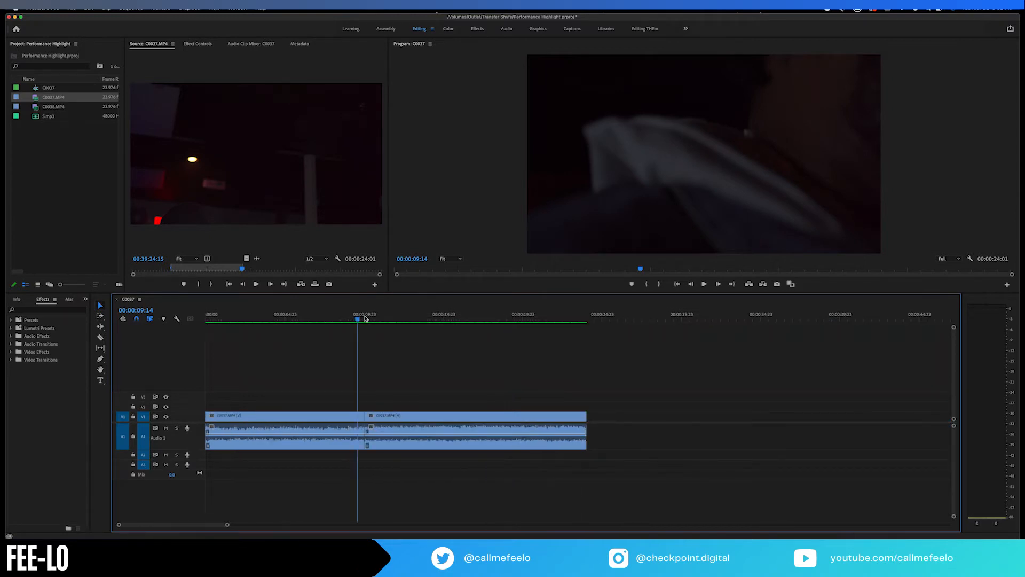
key(minus)
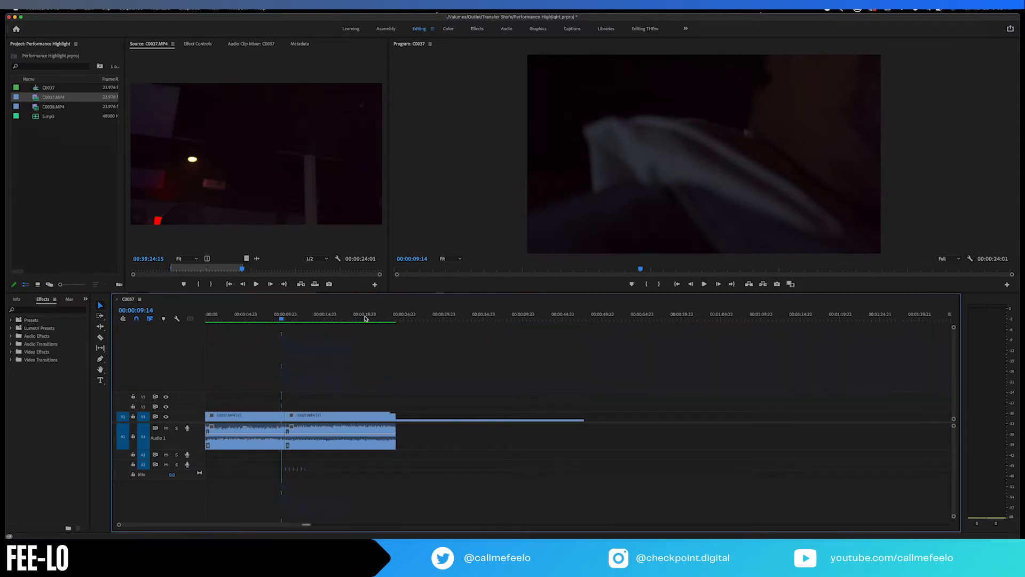
key(backslash)
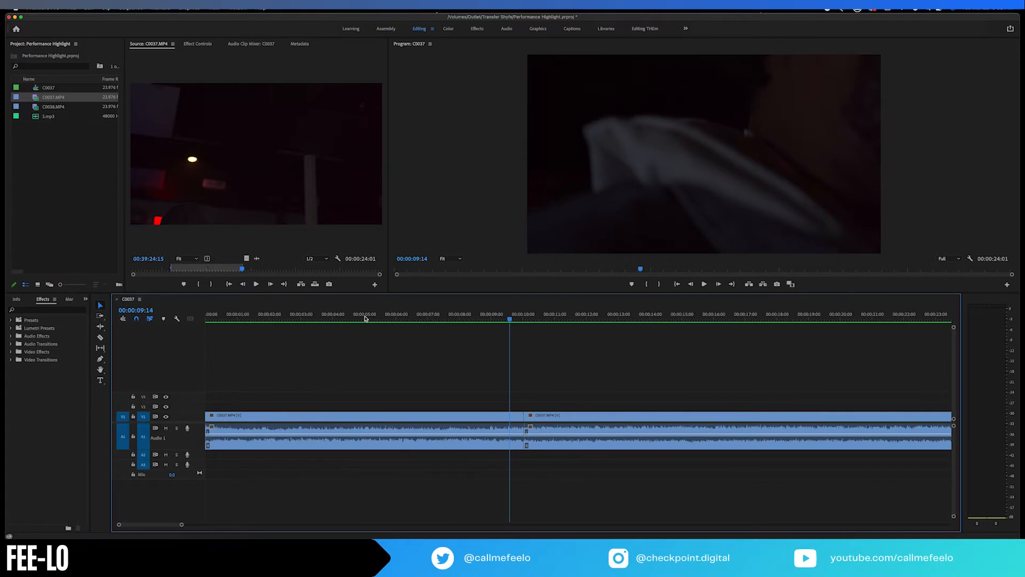
key(minus)
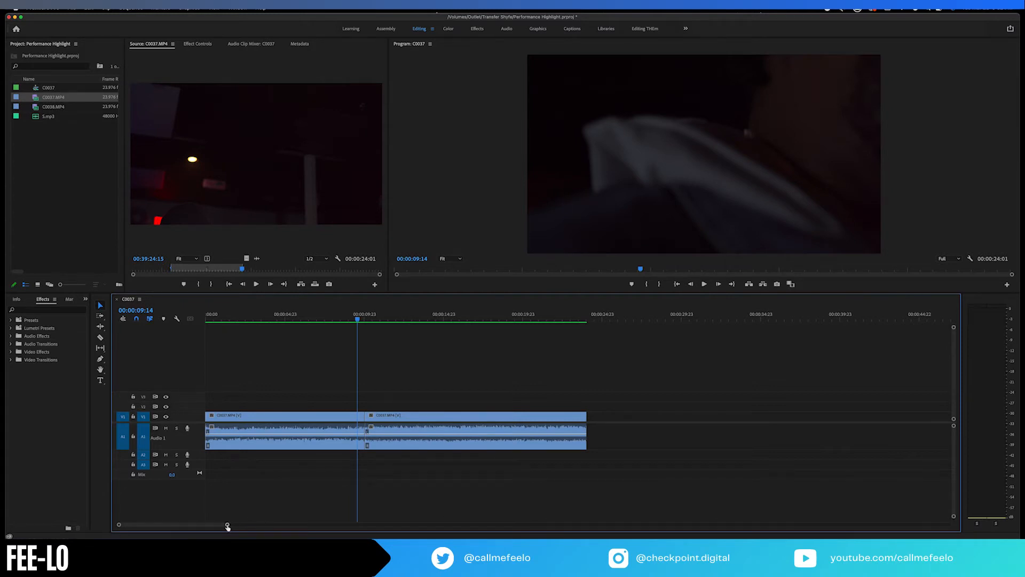
mouse_move(227, 527)
mouse_down()
mouse_move(202, 524)
mouse_move(238, 526)
mouse_up()
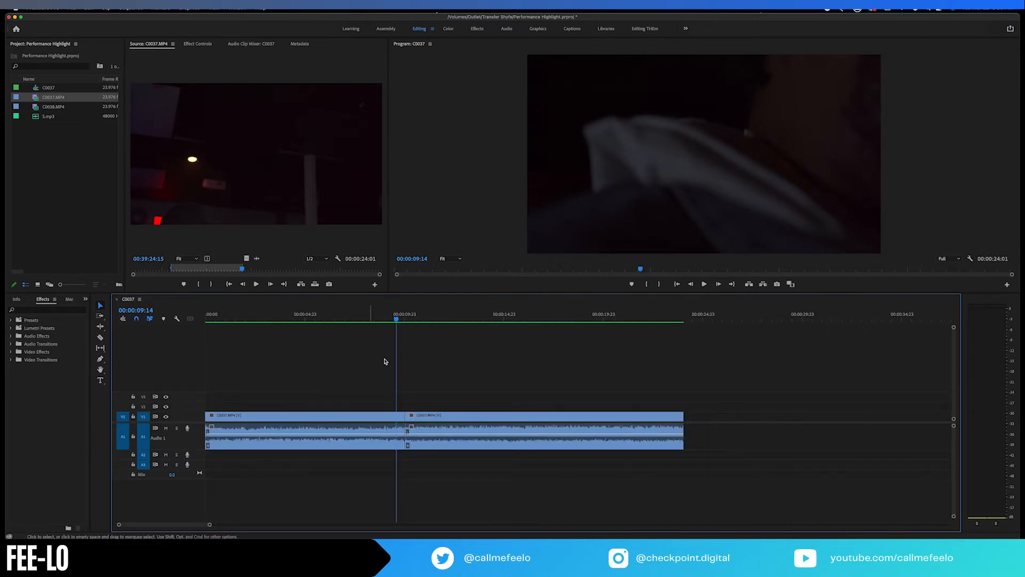
click(397, 320)
drag(397, 320, 406, 320)
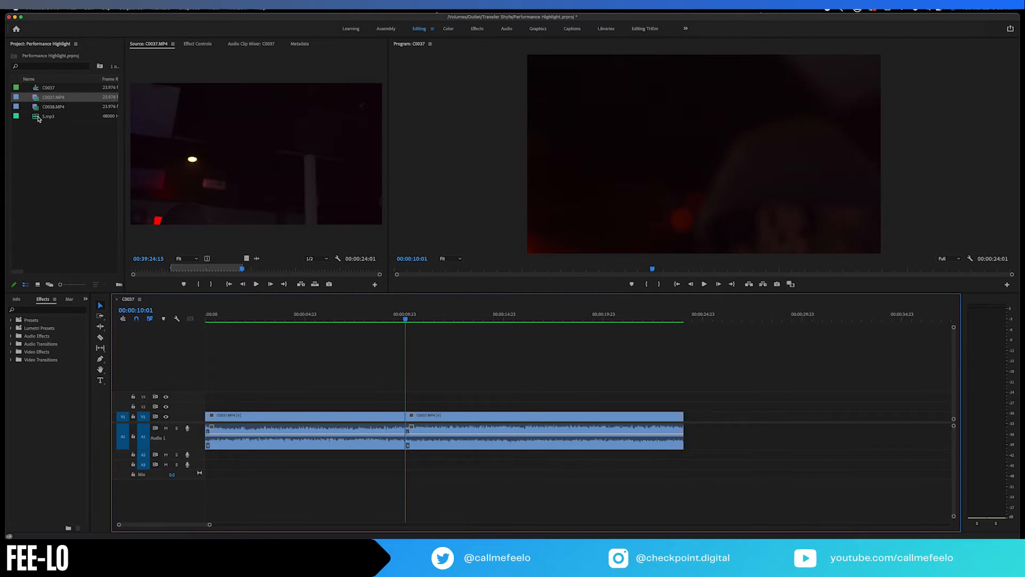
Open S.mp3 in the Source monitor and listen to passages from about 26 to 51 seconds.
double_click(38, 119)
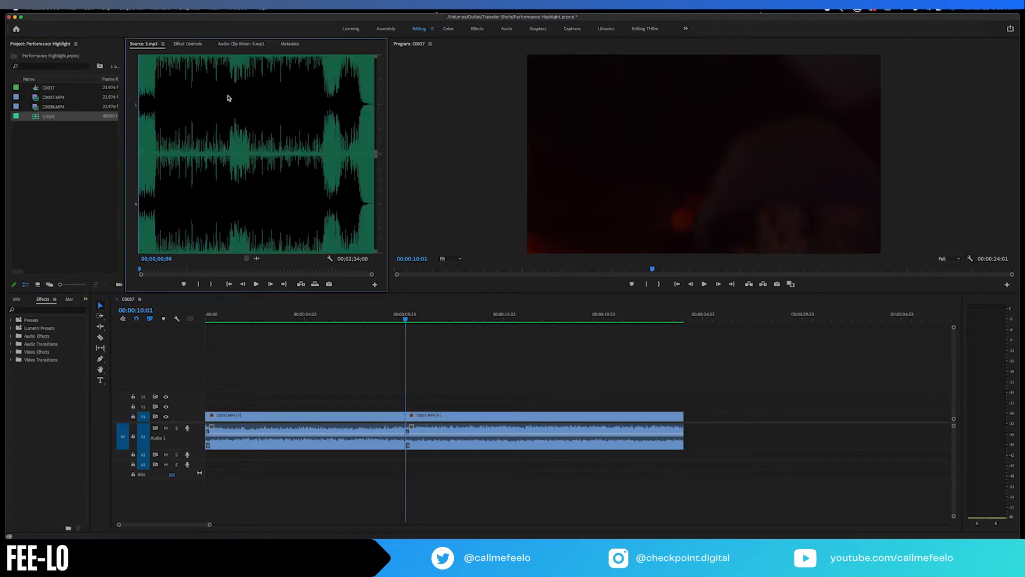
click(179, 103)
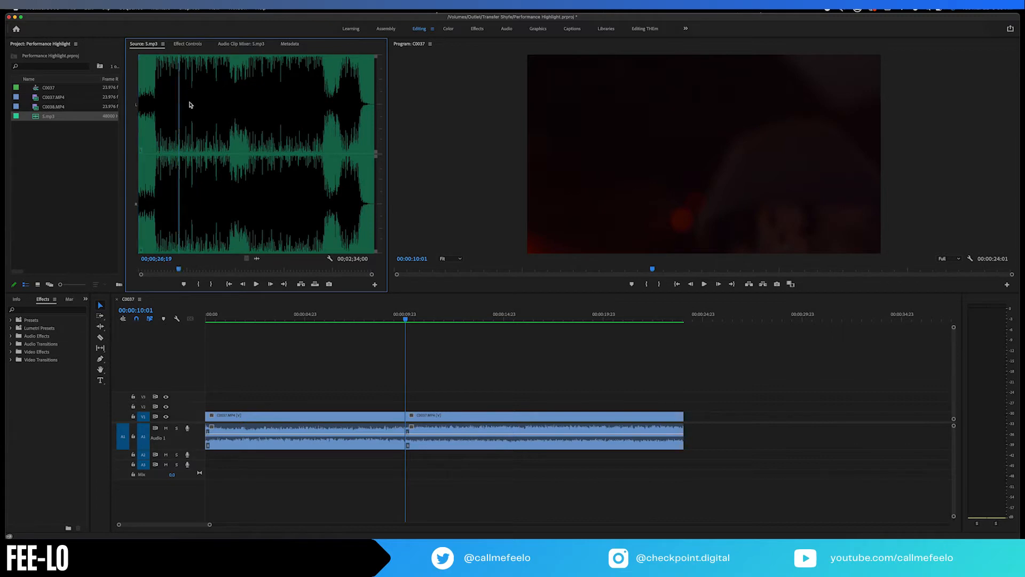
key(space)
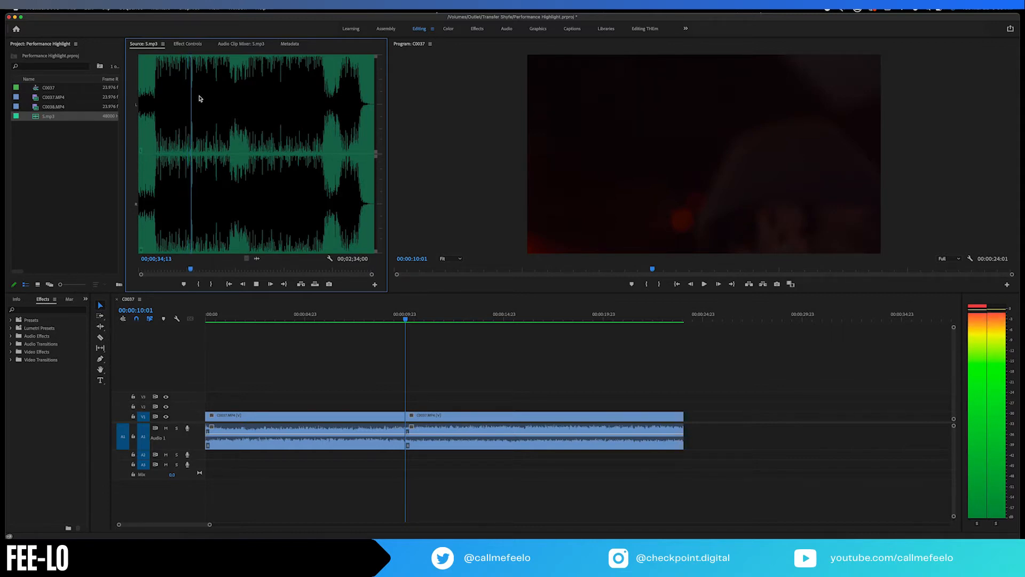
key(space)
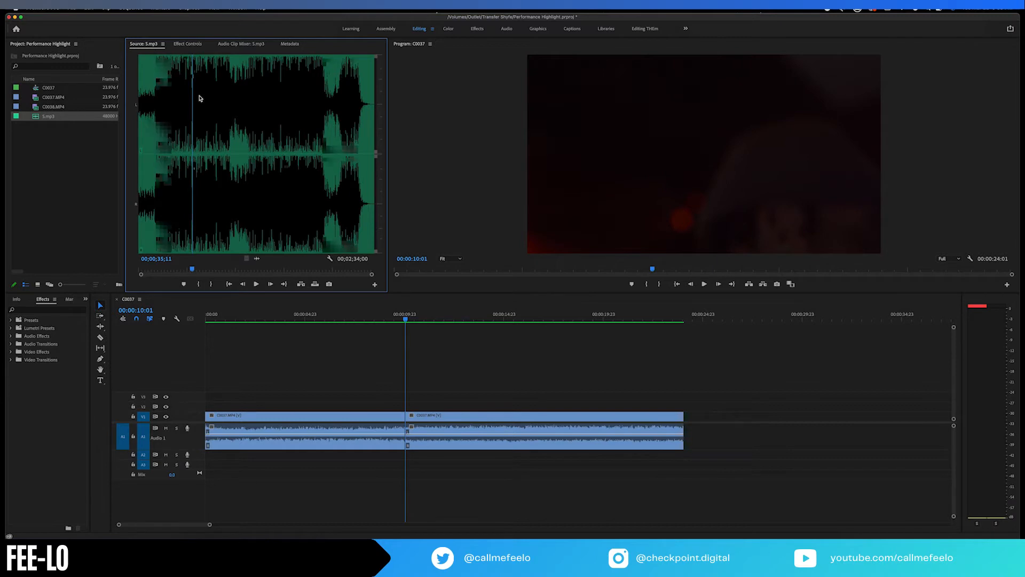
key(=)
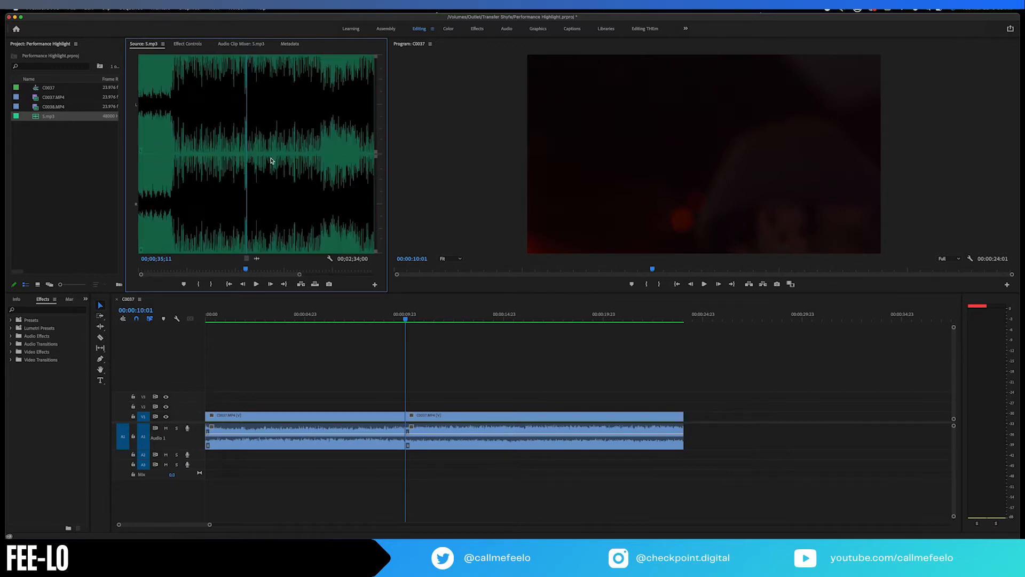
click(271, 131)
key(space)
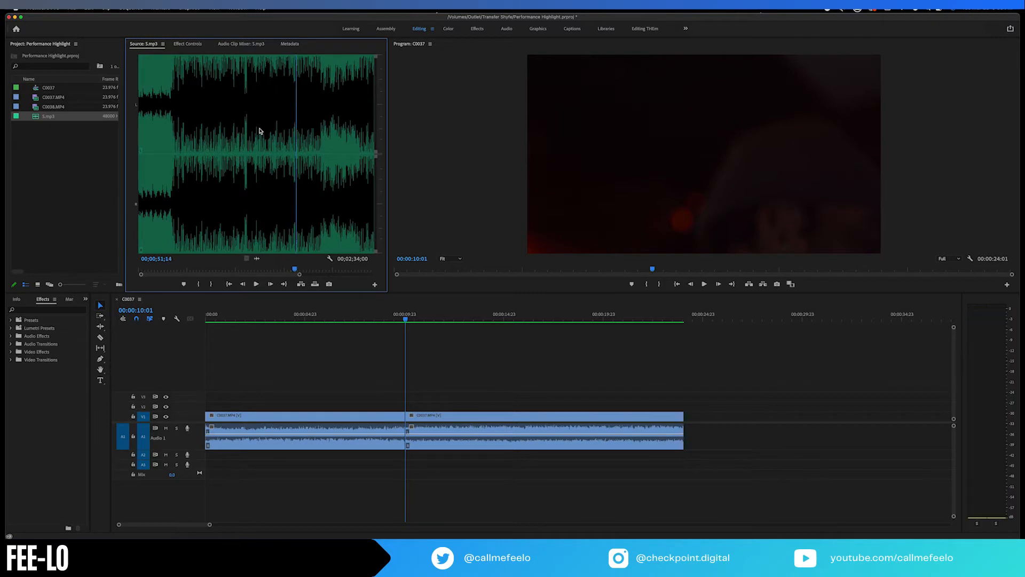
click(260, 130)
key(space)
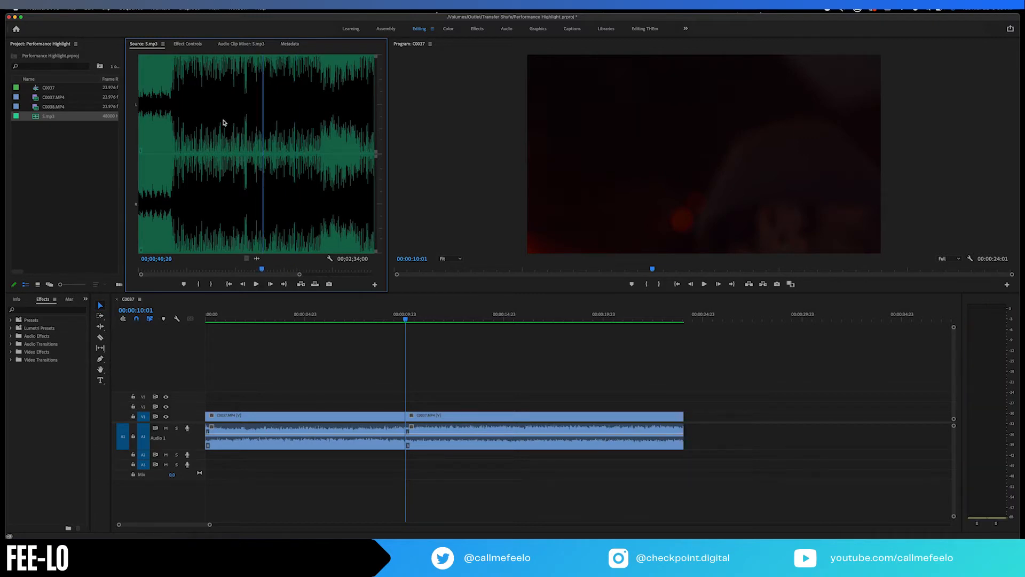
Play S.mp3 from about 22 seconds, mark its In point at 00;00;23;11 and save the project.
click(223, 120)
click(201, 117)
key(space)
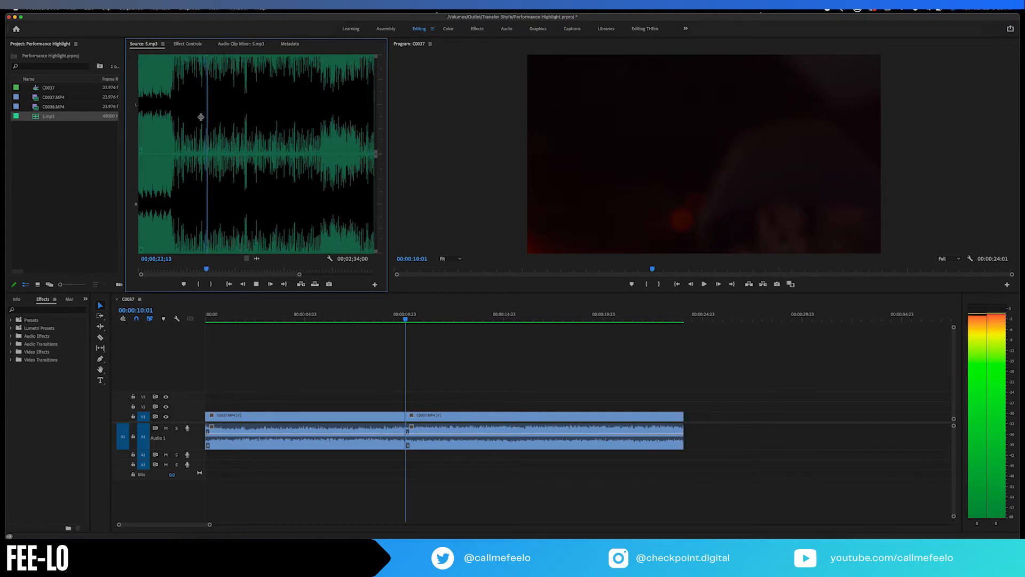
key(space)
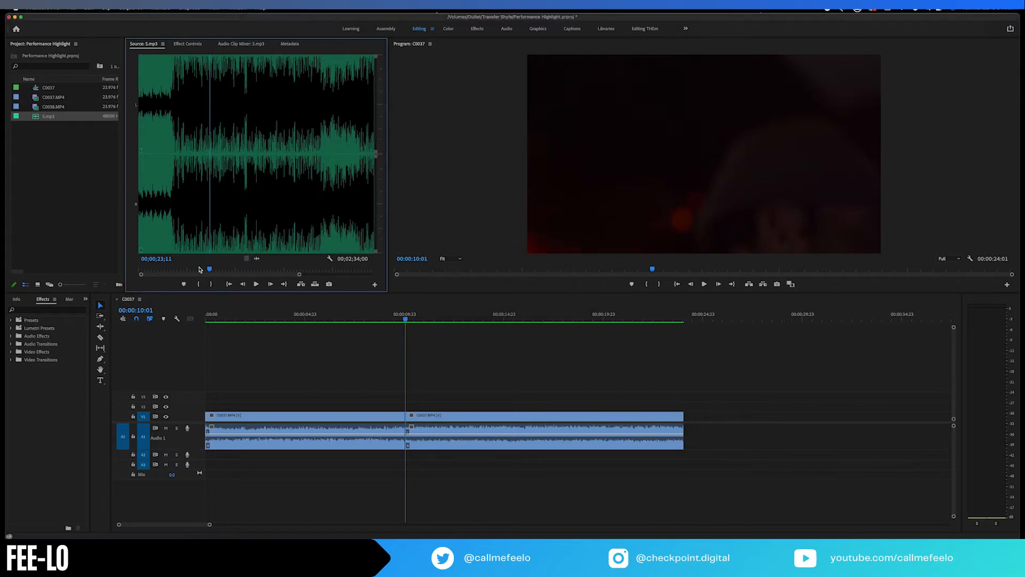
key(i)
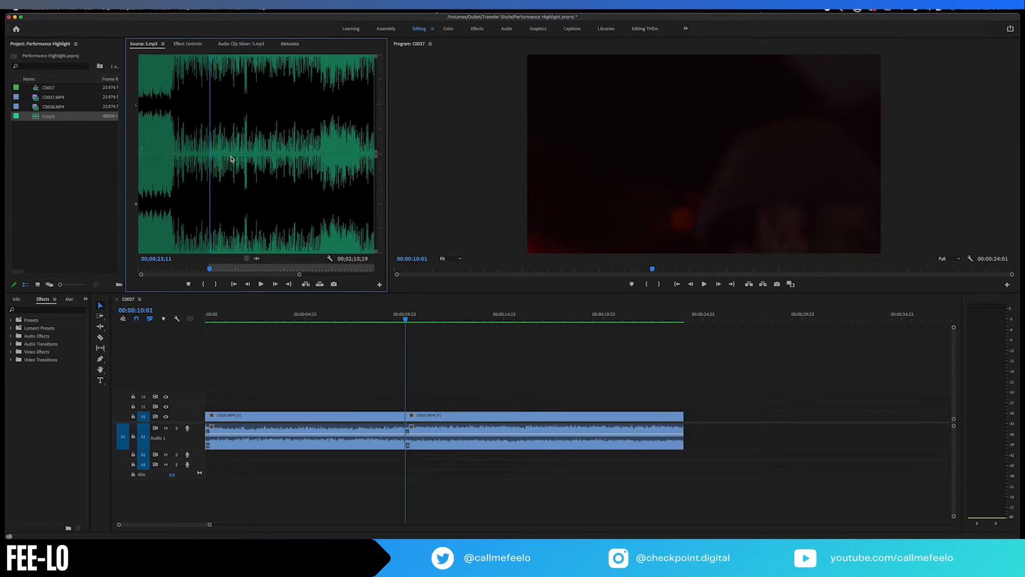
key(super+s)
Mark the Out point of S.mp3 at 00;00;32;00 and place the marked section on track A2 at 00:00:10:01.
key(space)
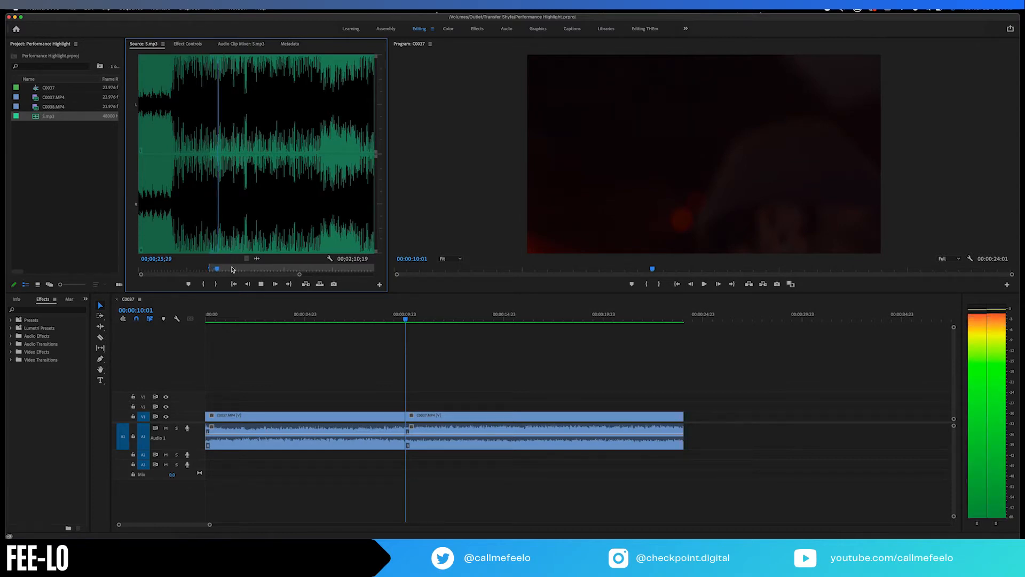
drag(234, 270, 238, 271)
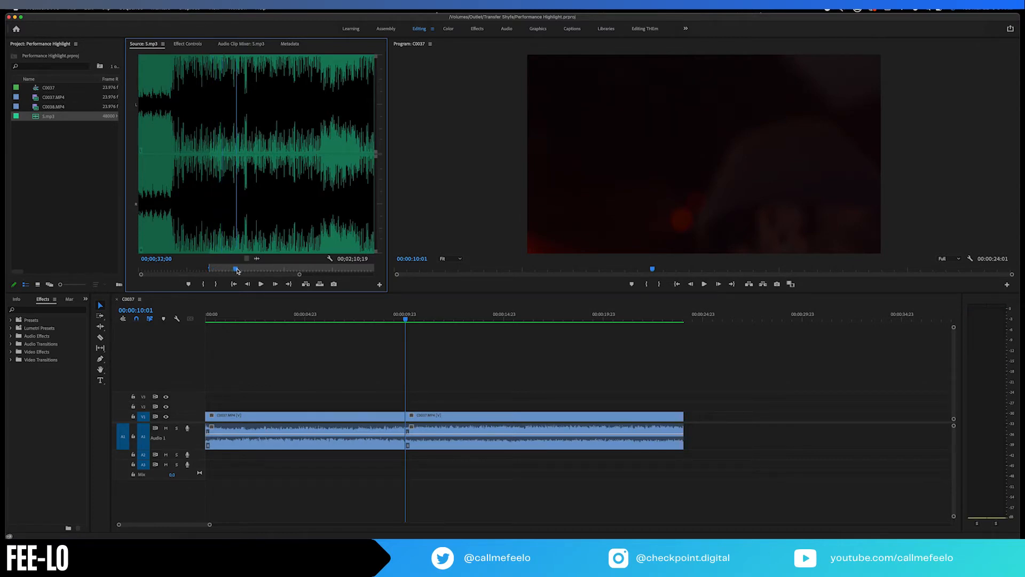
key(o)
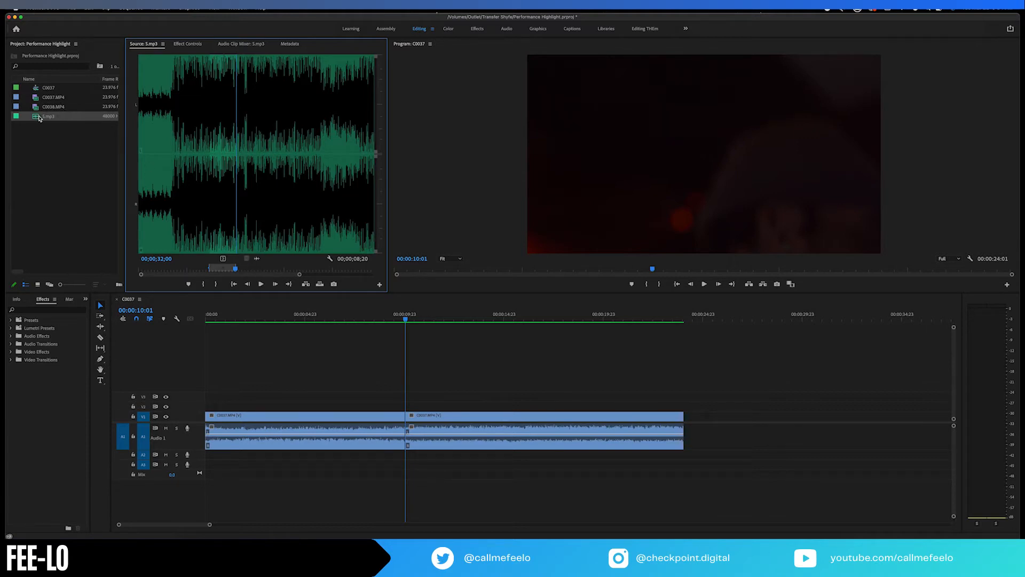
click(257, 259)
drag(257, 260, 403, 459)
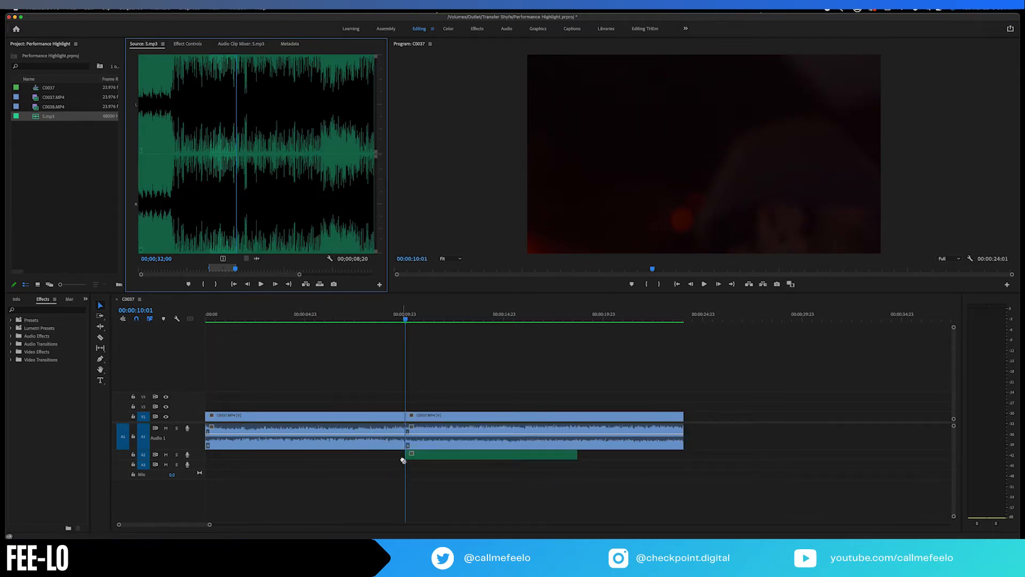
Extend the start of the S.mp3 clip on A2 earlier, to just before 9 seconds, so it overlaps the first video section.
click(394, 315)
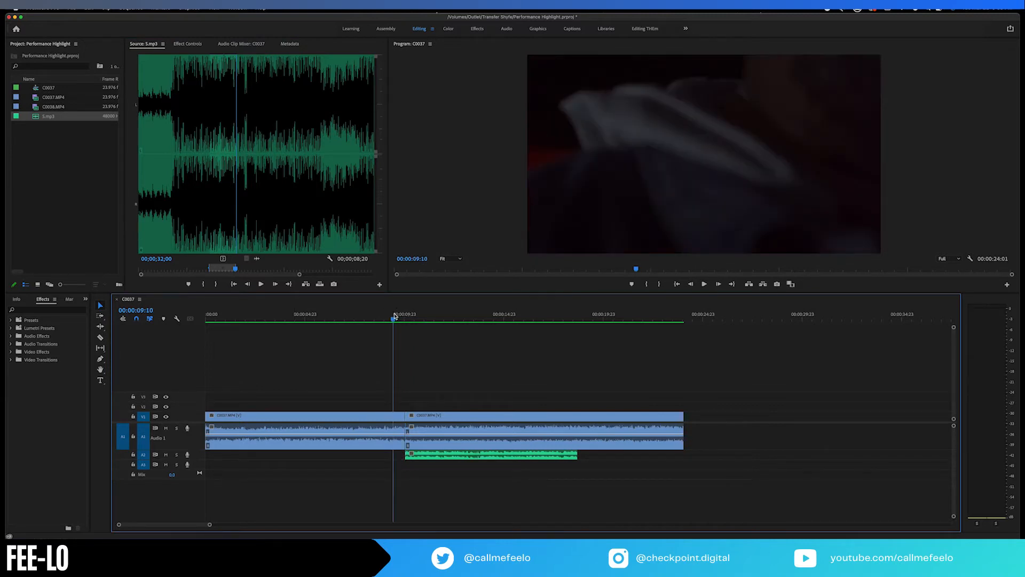
key(=)
key(=)
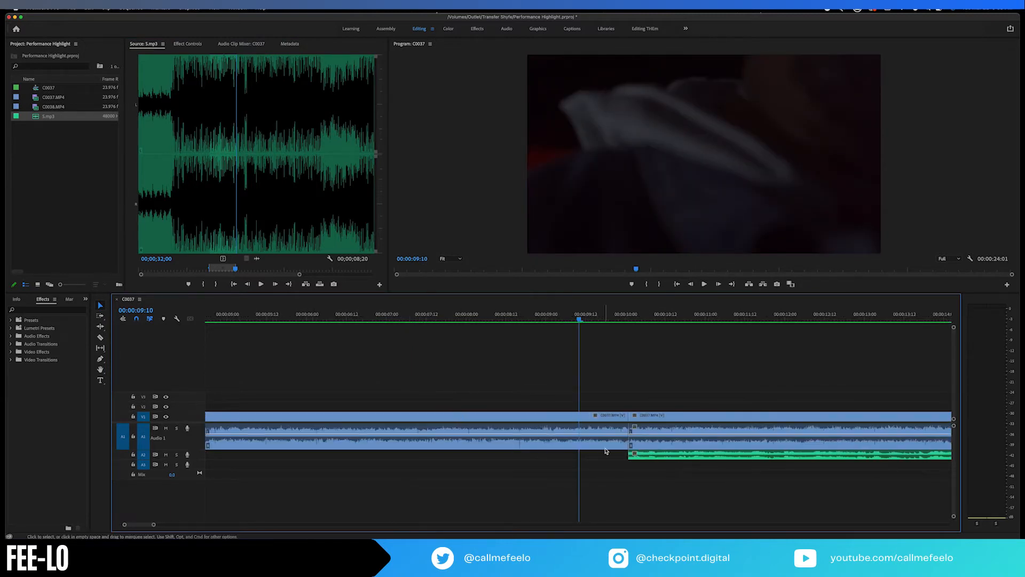
drag(631, 455, 521, 451)
key(-)
key(-)
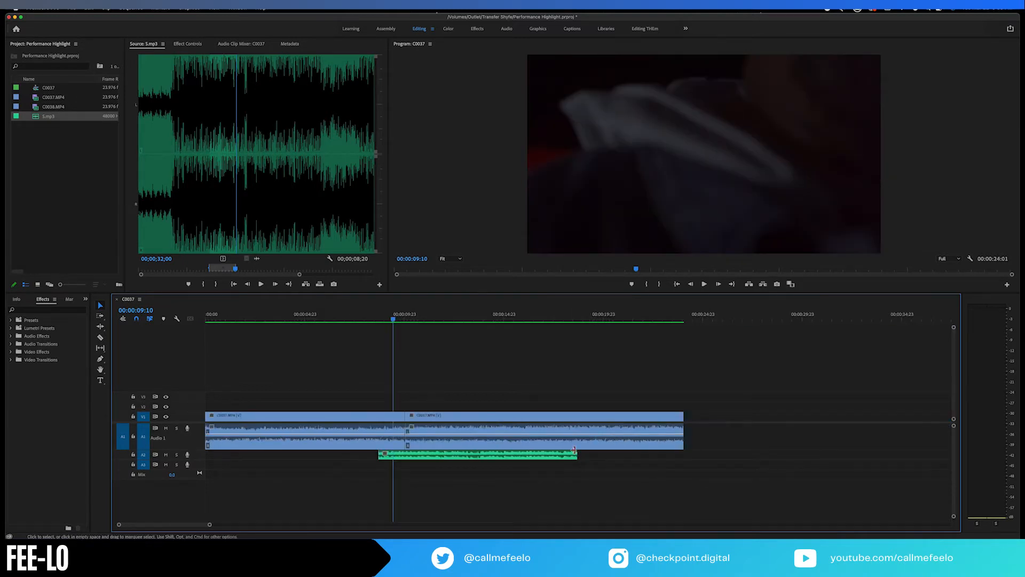
Enlarge track A2, play the sequence from 00:00:08:23 to about 15 seconds, and return the playhead to 00:00:09:17.
click(384, 318)
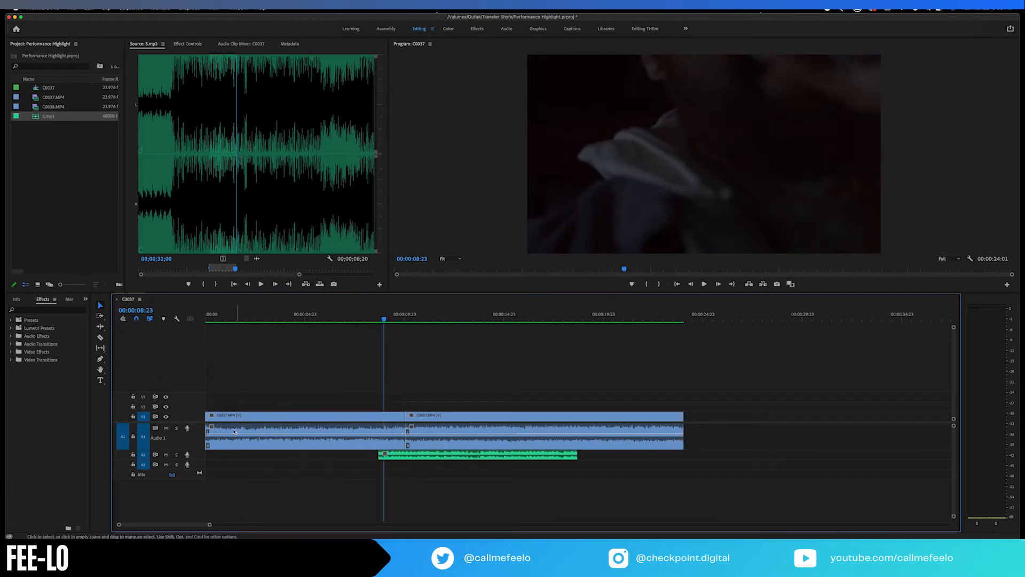
drag(200, 459, 200, 481)
key(space)
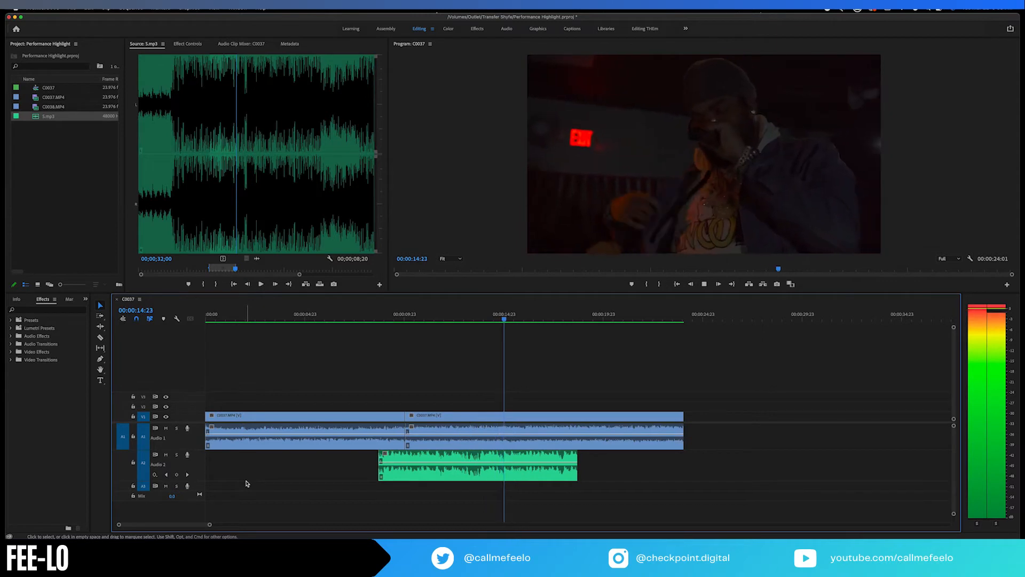
key(space)
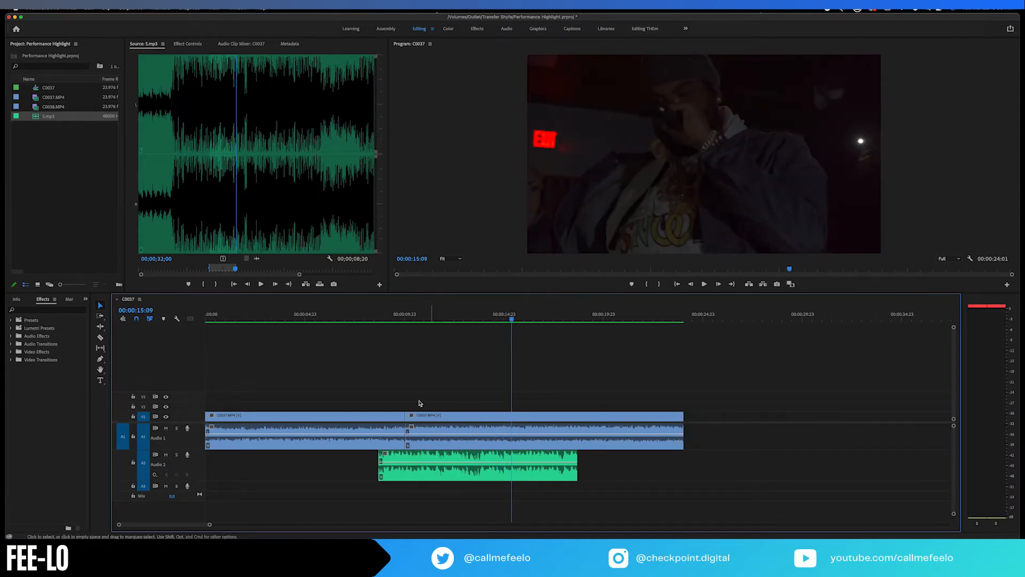
click(399, 318)
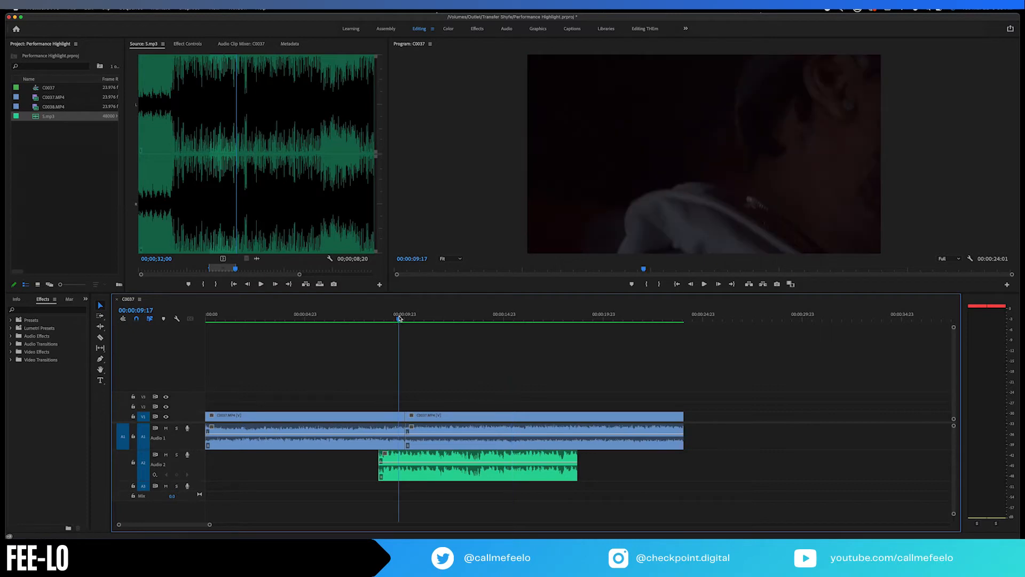
Play the sequence from 00:00:07:20 to about 00:00:16:20 to check the music sync, and return the playhead to 00:00:09:02.
click(362, 316)
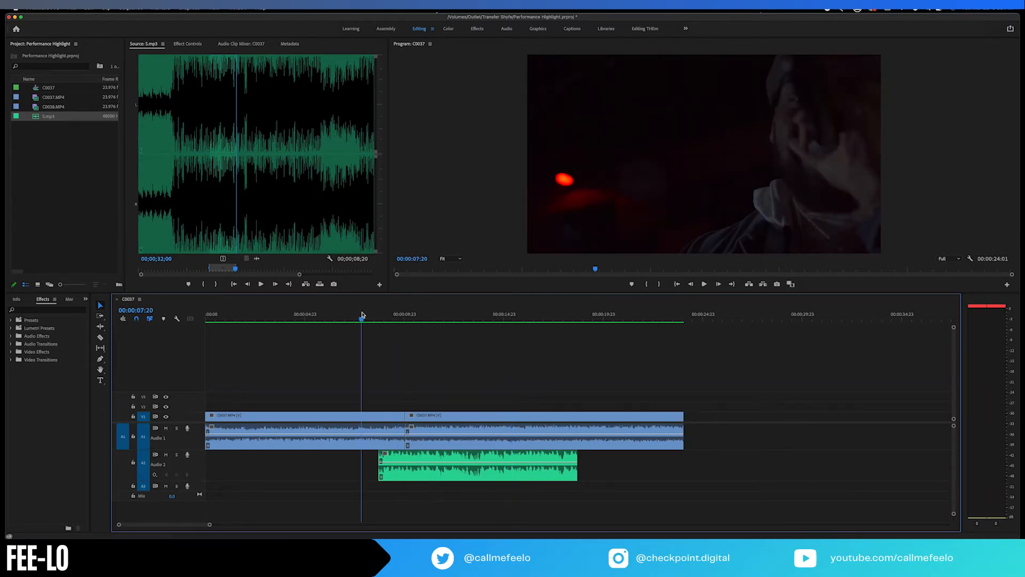
key(space)
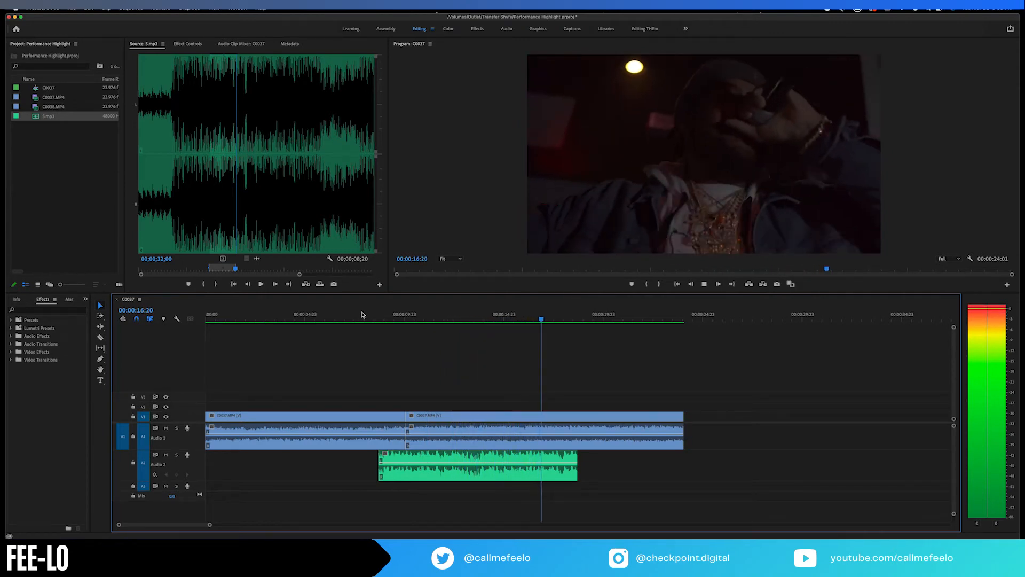
key(space)
click(389, 318)
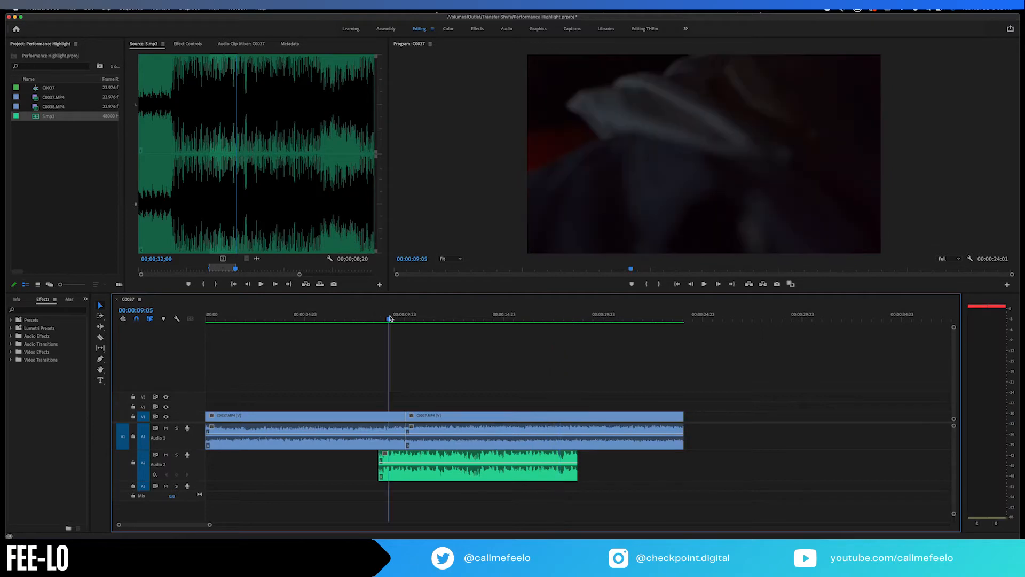
drag(389, 320, 386, 320)
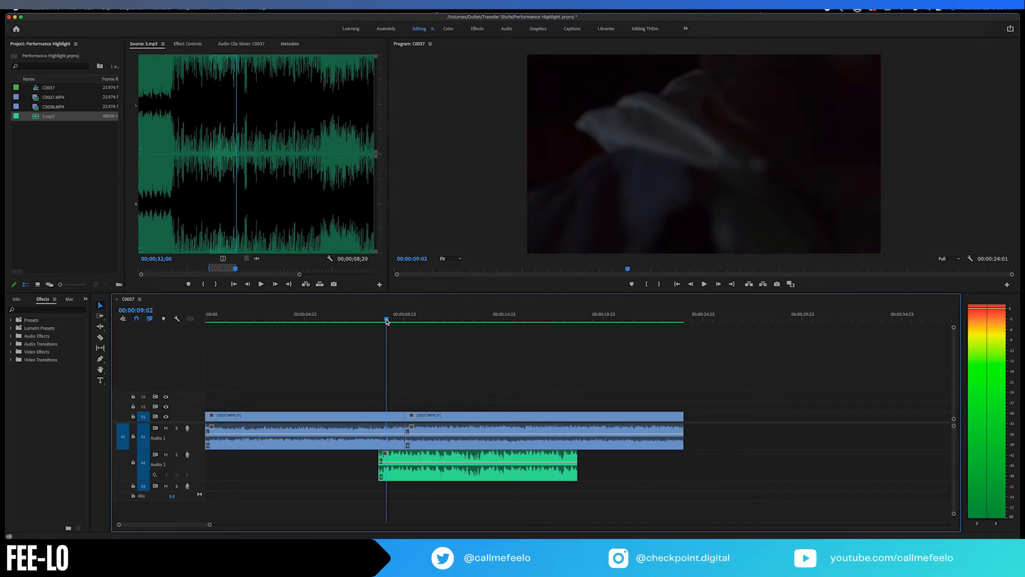
Trim the start of the S.mp3 clip on A2 to the cut between the video sections, and extend it back to 00:00:09:12.
drag(383, 468, 407, 468)
key(space)
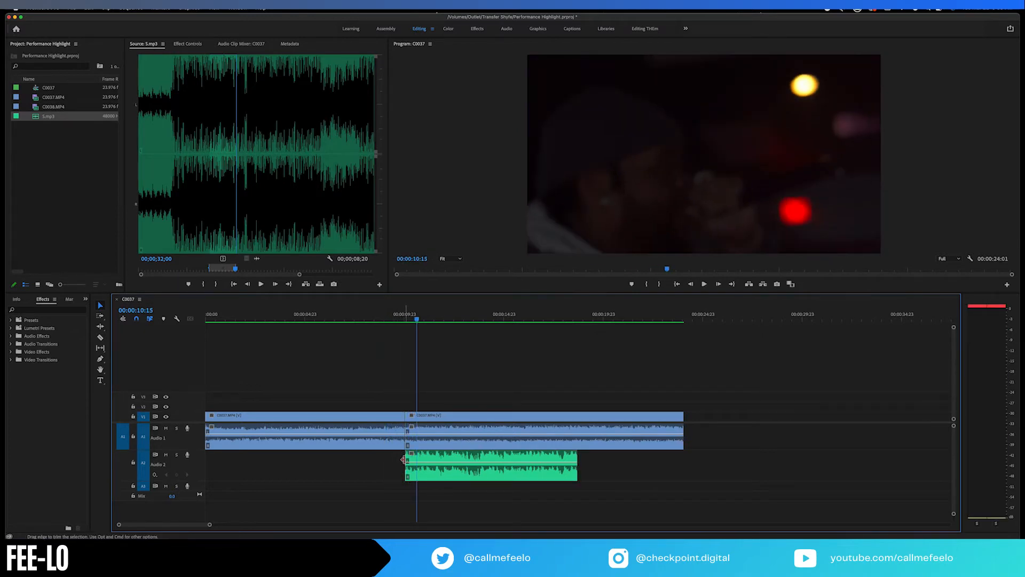
drag(403, 459, 400, 464)
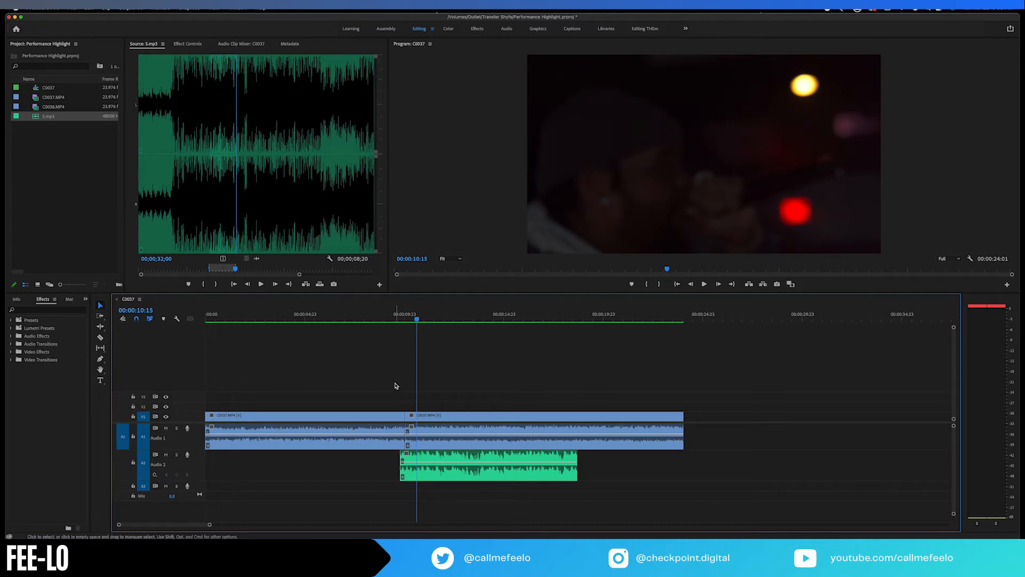
click(402, 475)
drag(400, 475, 393, 470)
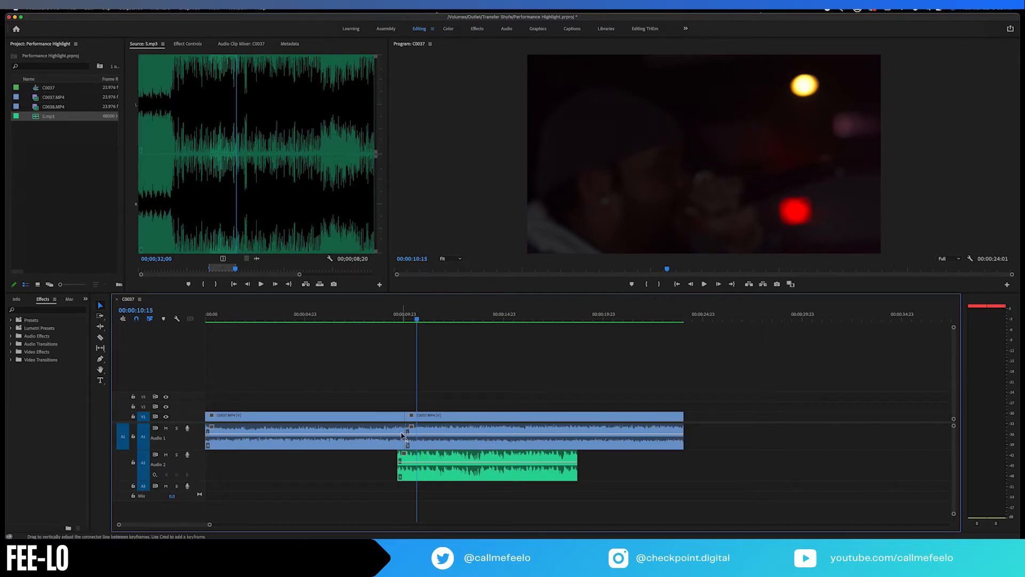
click(400, 467)
drag(399, 467, 394, 467)
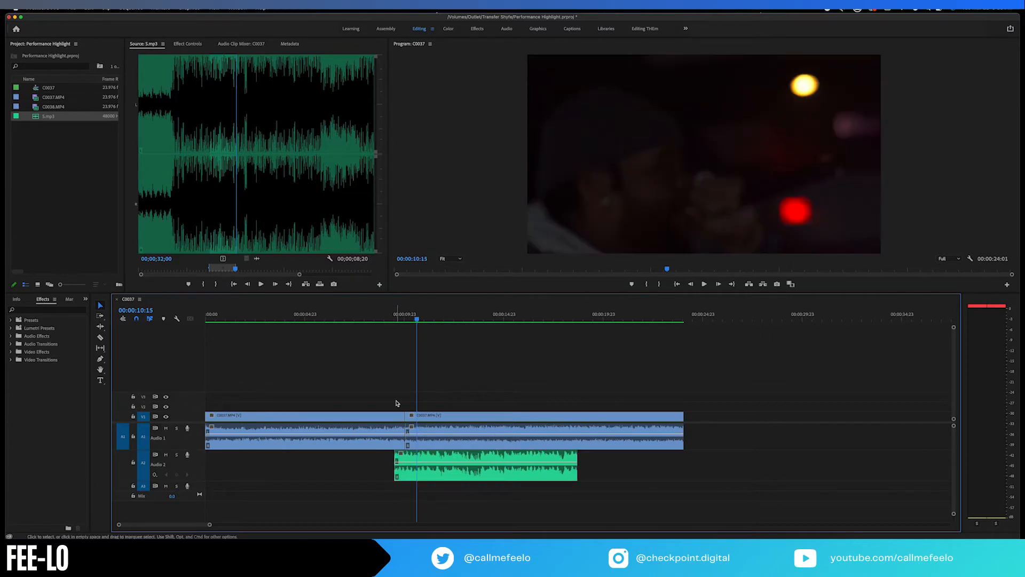
Enlarge track A1 and slide the S.mp3 clip on A2 to start at about 00:00:09:11, matching its waveform to the camera audio.
click(404, 317)
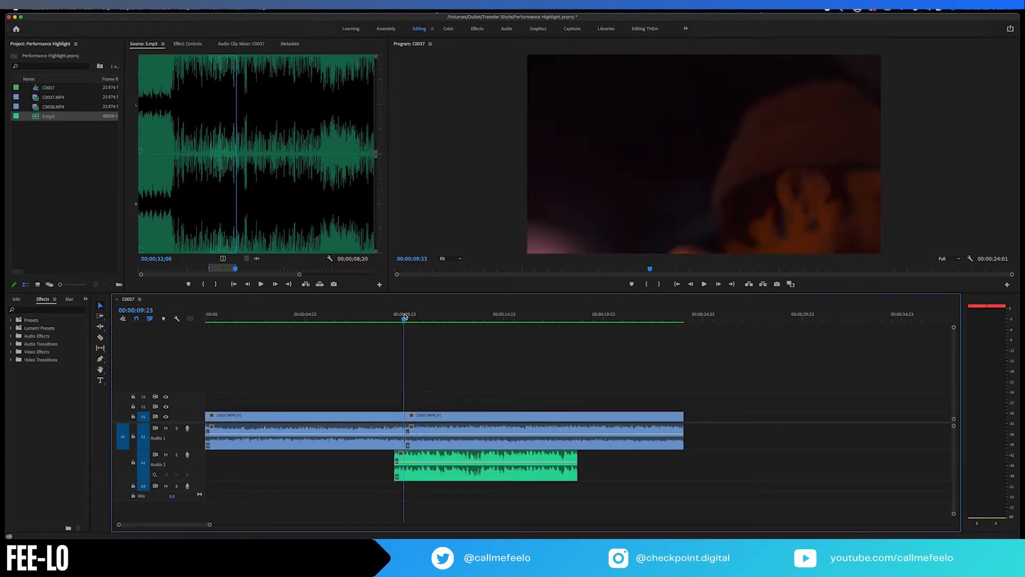
key(=)
key(=)
key(=)
key(=)
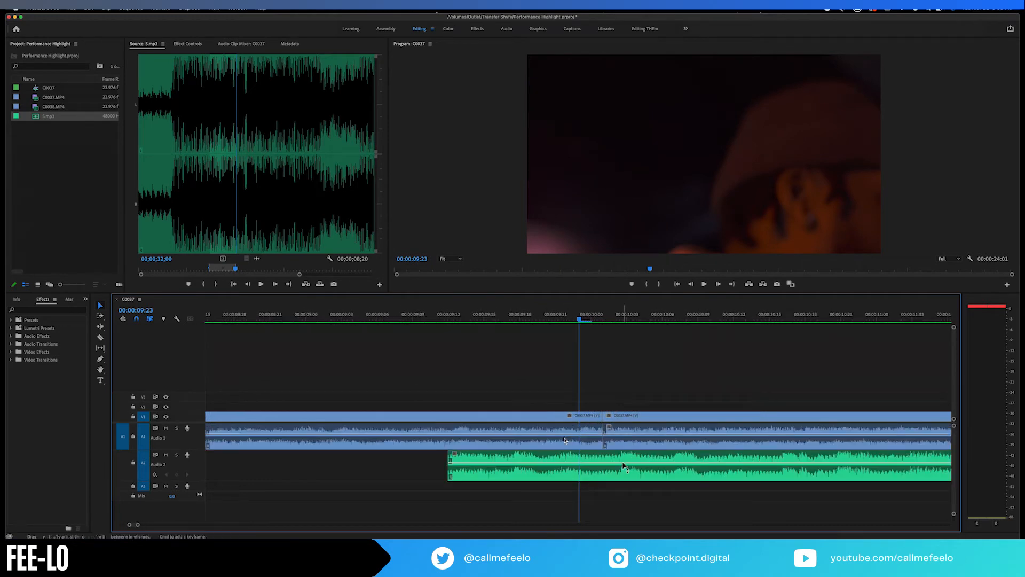
click(604, 315)
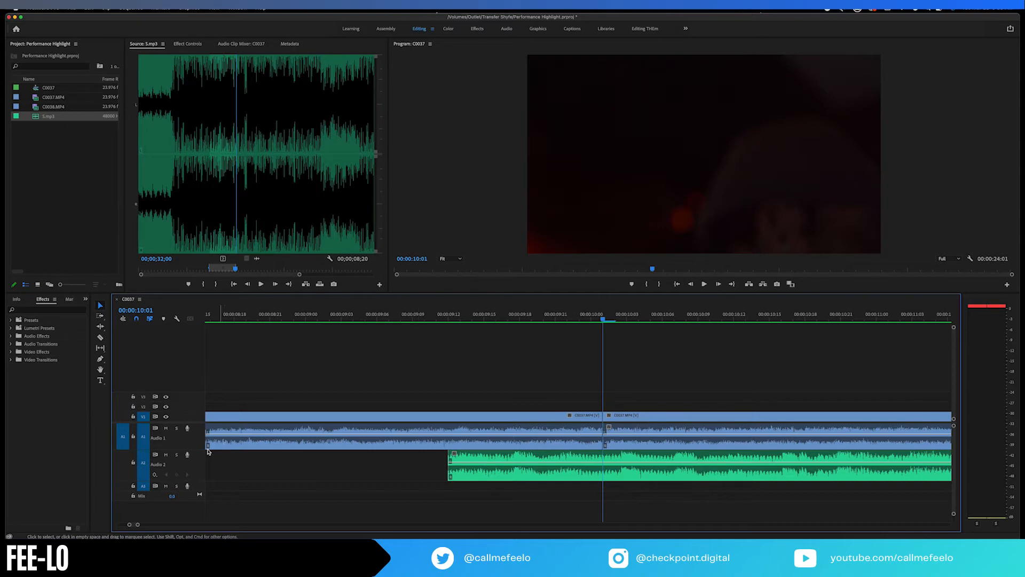
drag(195, 450, 194, 461)
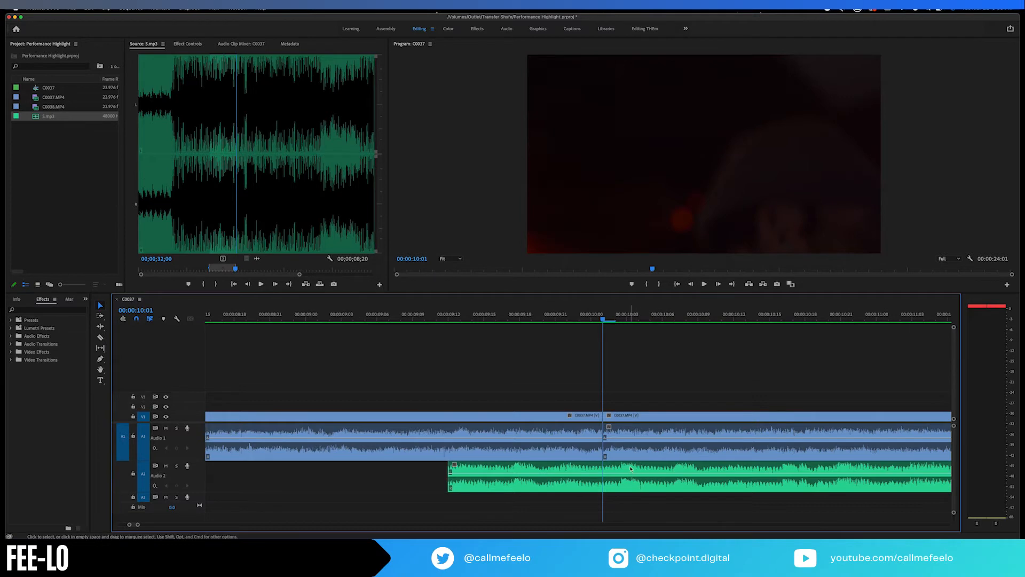
drag(631, 468, 636, 469)
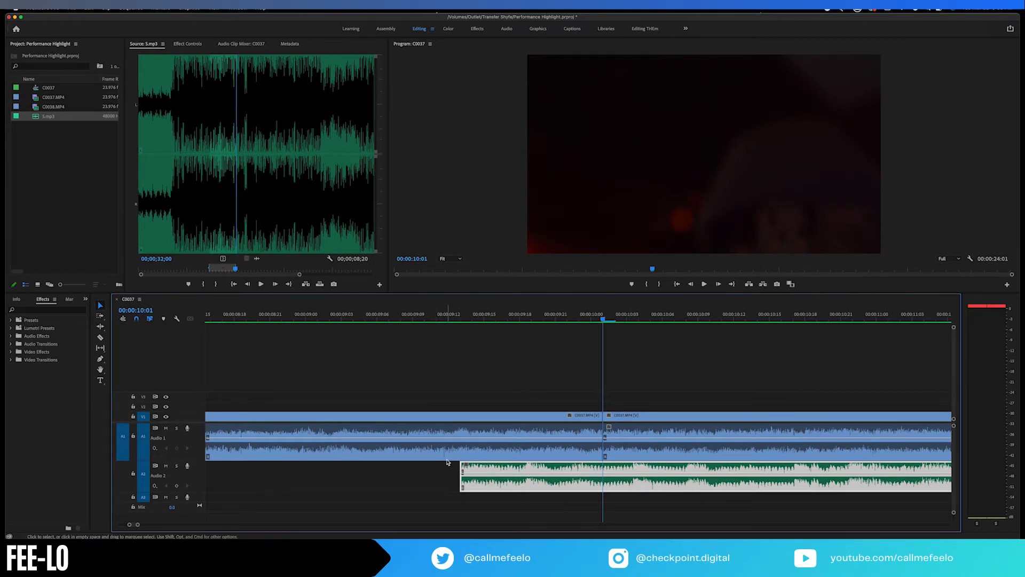
drag(481, 472, 446, 470)
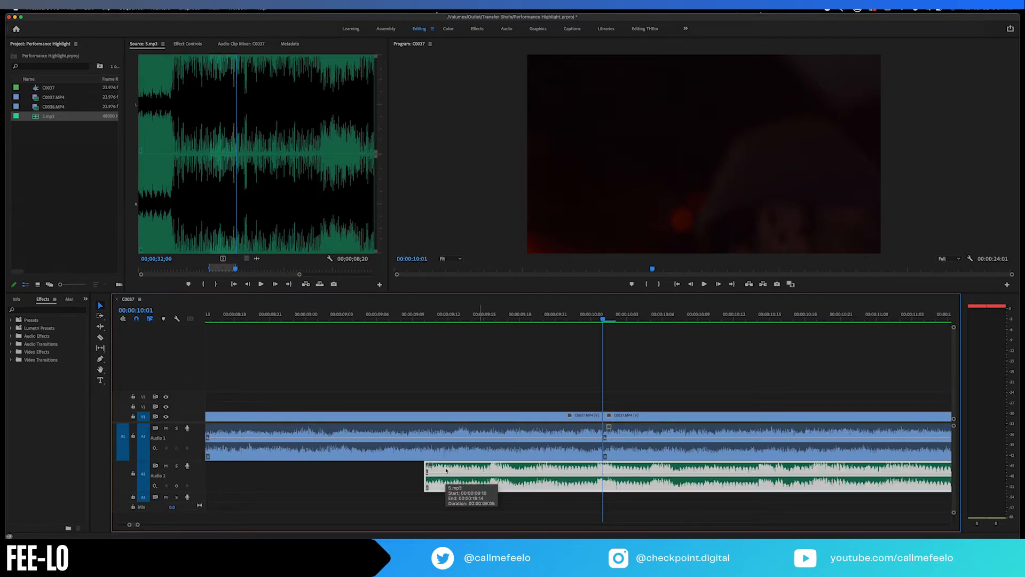
key(space)
drag(473, 469, 485, 470)
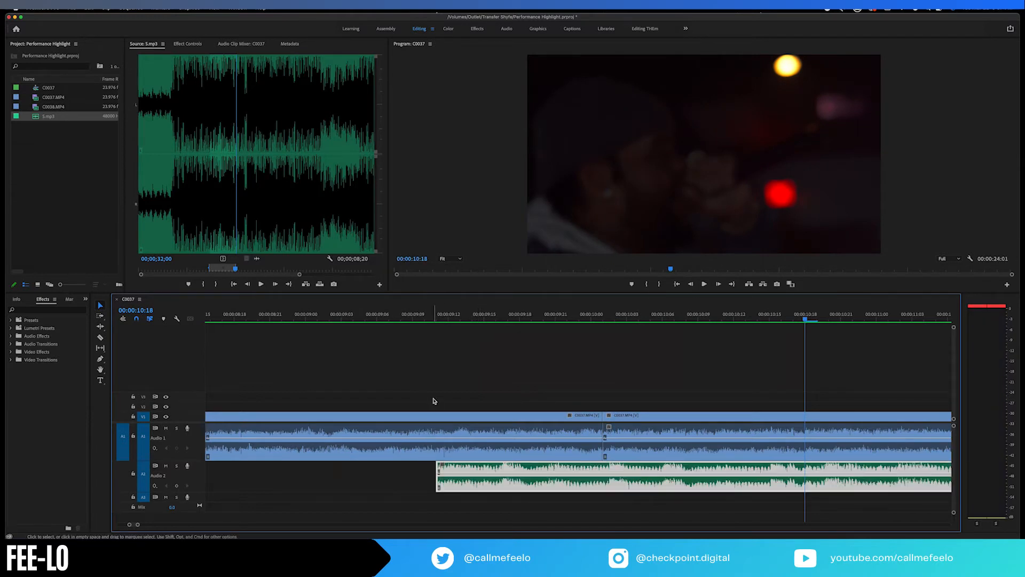
Play the sequence from about 00:00:09:05 to 00:00:12:05 to check the sync of S.mp3 with the camera audio.
click(366, 316)
key(space)
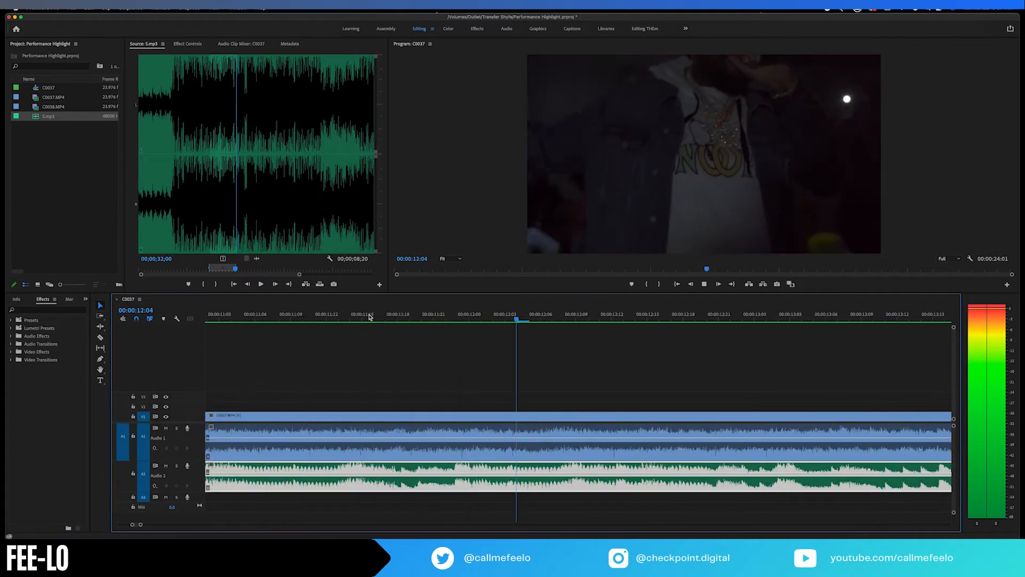
key(space)
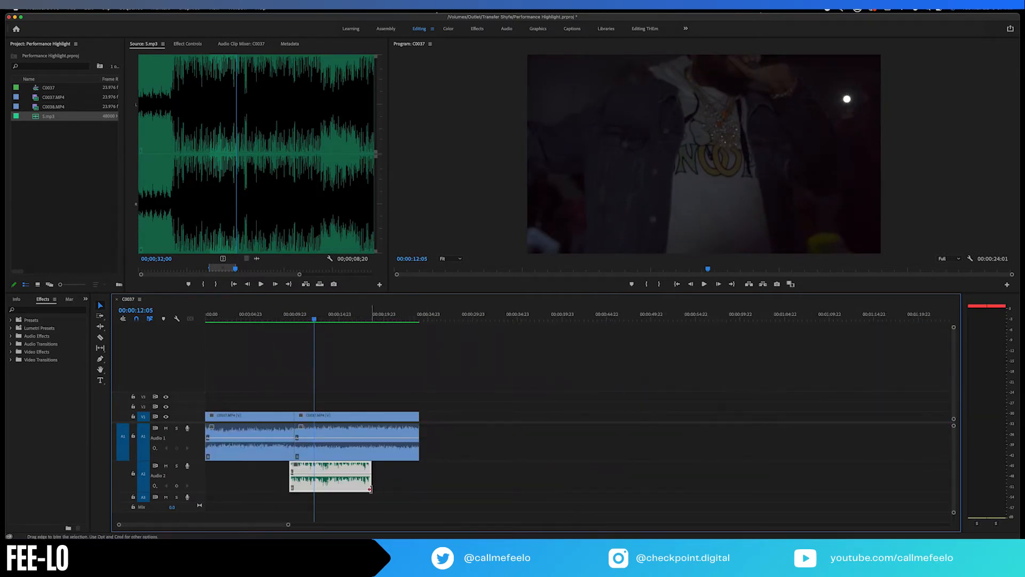
Extend both ends of the S.mp3 clip on A2 to span the full length of the video.
drag(371, 489, 417, 488)
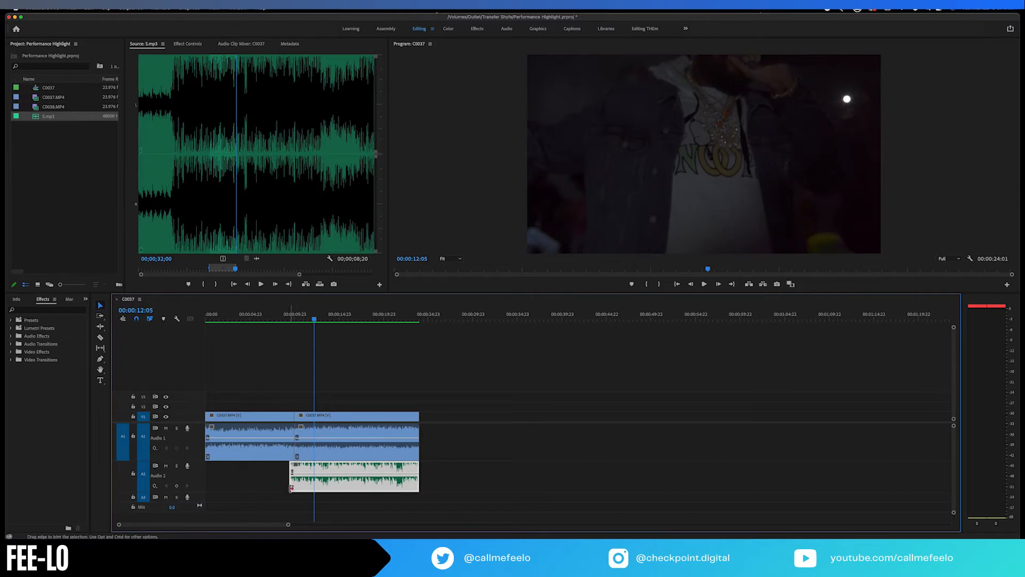
drag(290, 486, 191, 483)
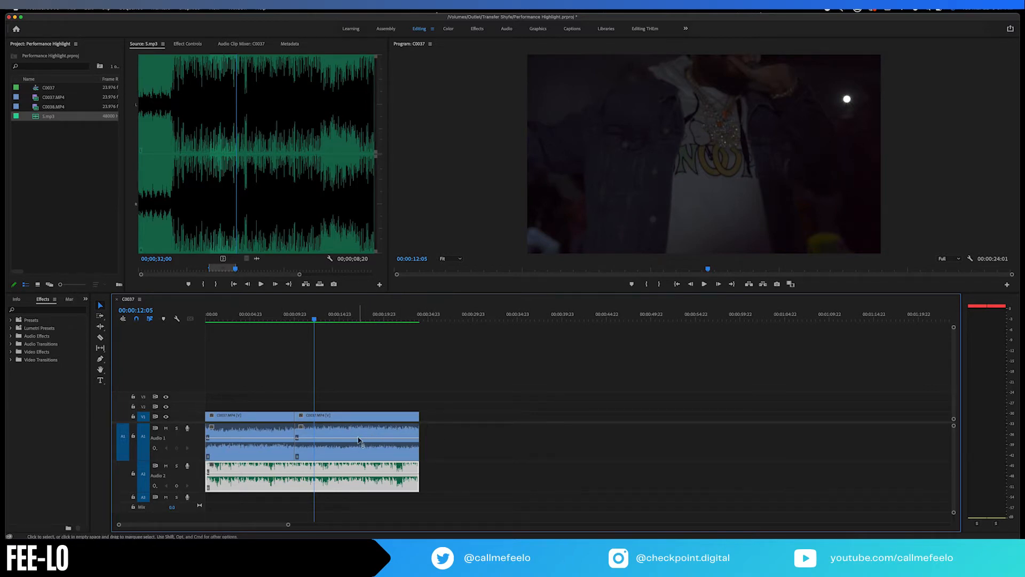
Delete the first C0037.MP4 section together with its linked audio, and undo the deletion.
click(364, 453)
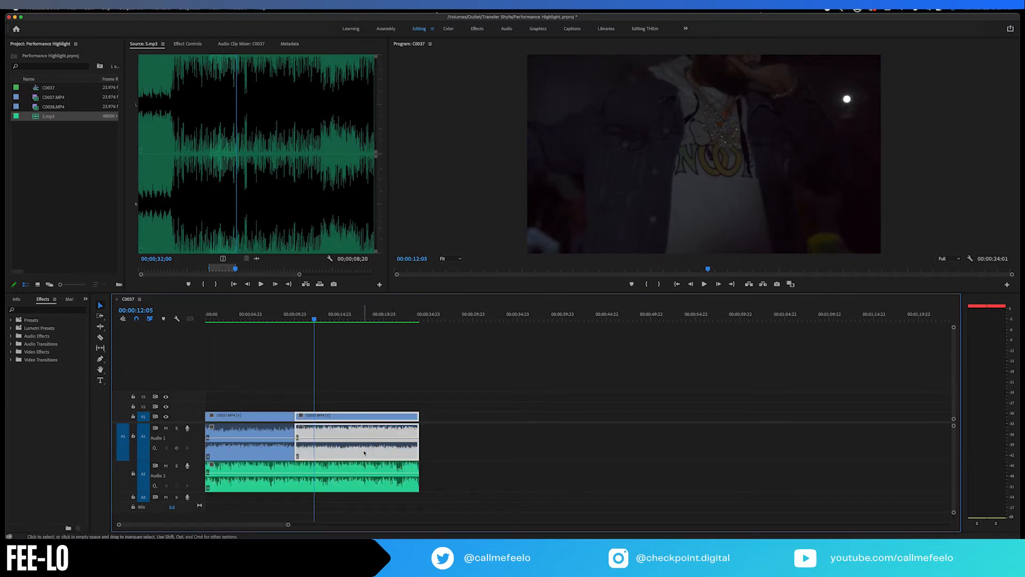
click(246, 455)
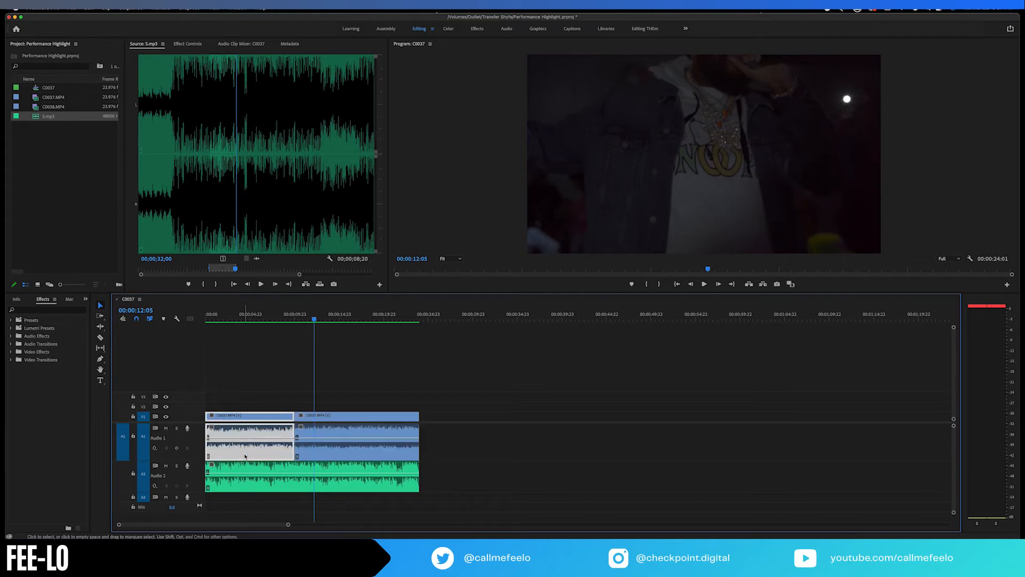
click(435, 453)
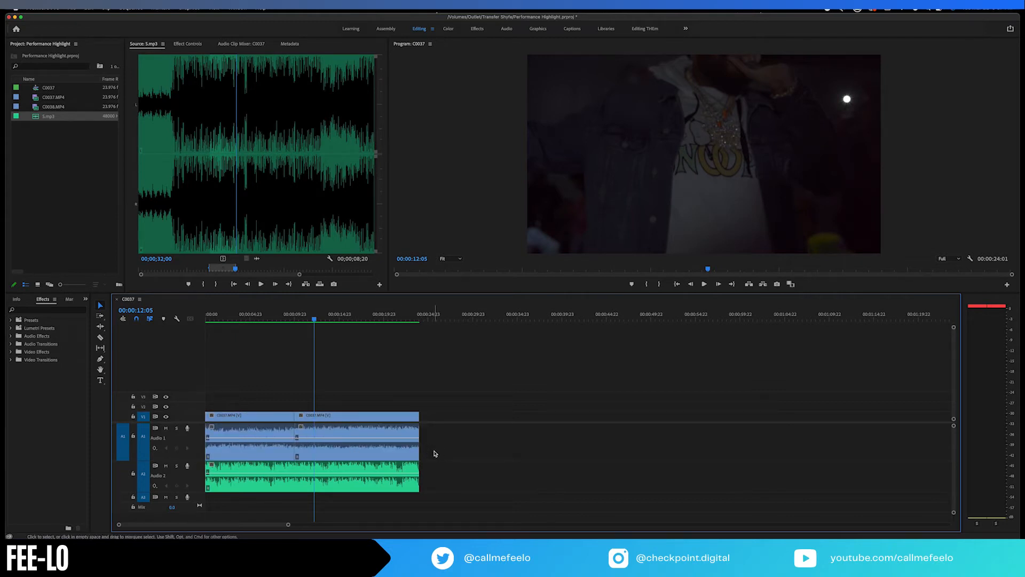
click(262, 451)
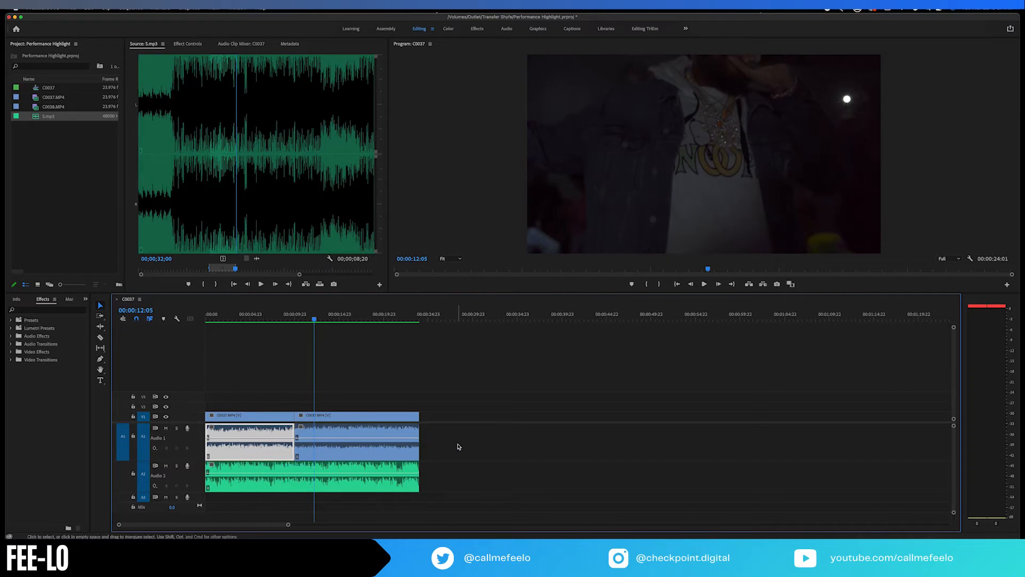
click(457, 447)
click(252, 457)
key(Delete)
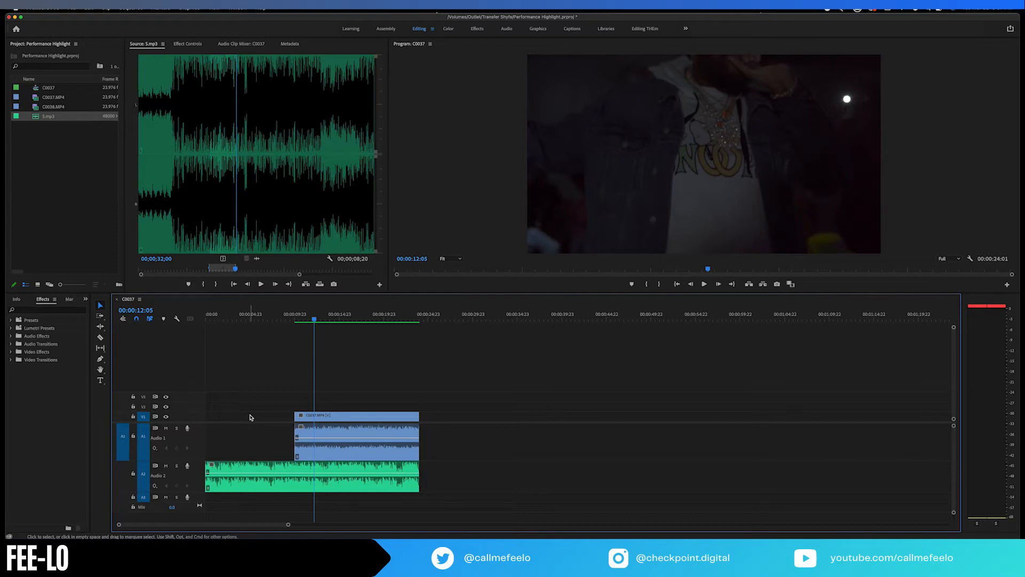
key(super+z)
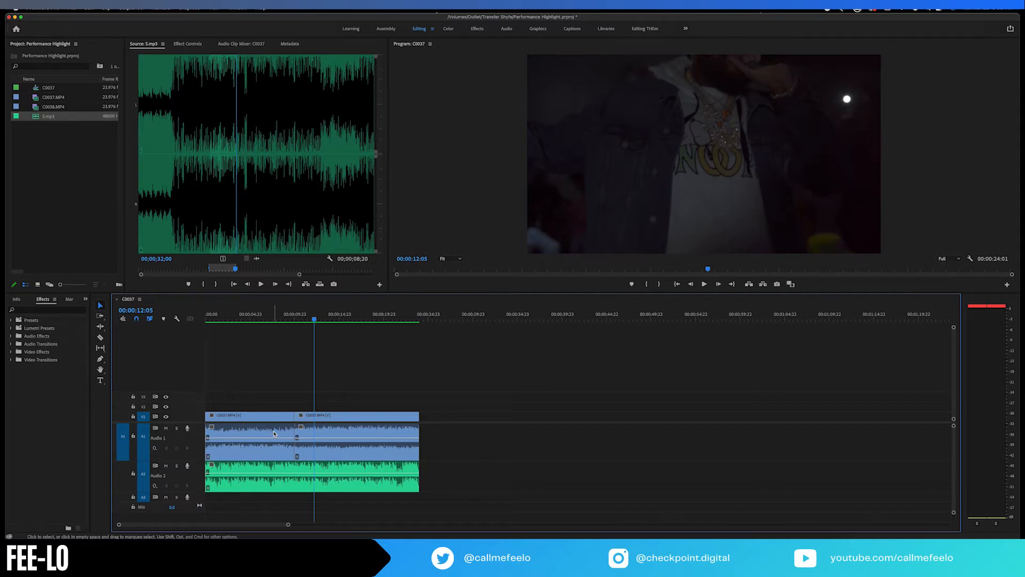
Delete only the audio of the first C0037.MP4 section, remove the second section, and extend the first section's video to the end of S.mp3.
click(274, 434)
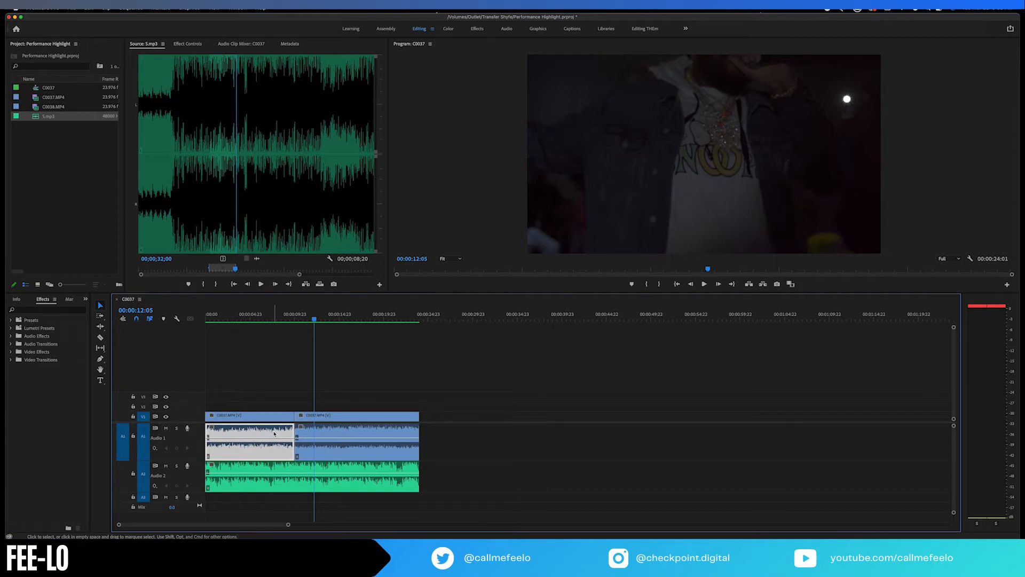
key(Delete)
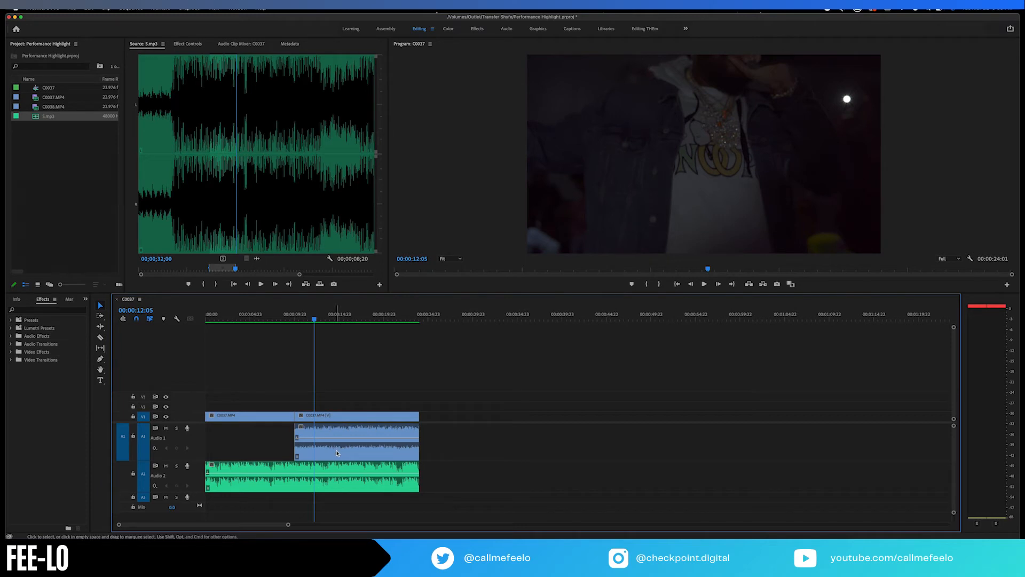
click(334, 420)
key(Delete)
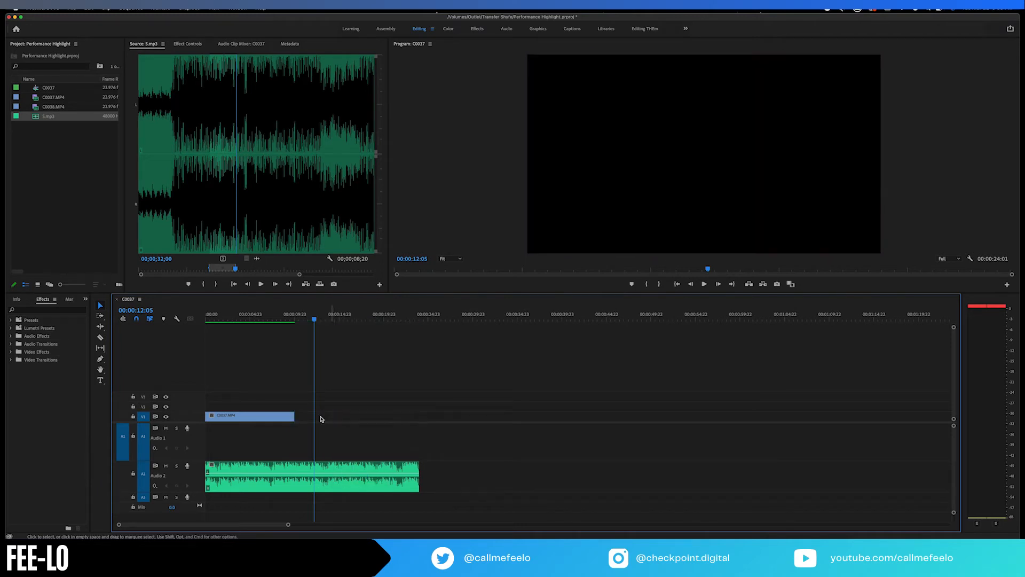
key(super+z)
key(Delete)
drag(293, 416, 419, 419)
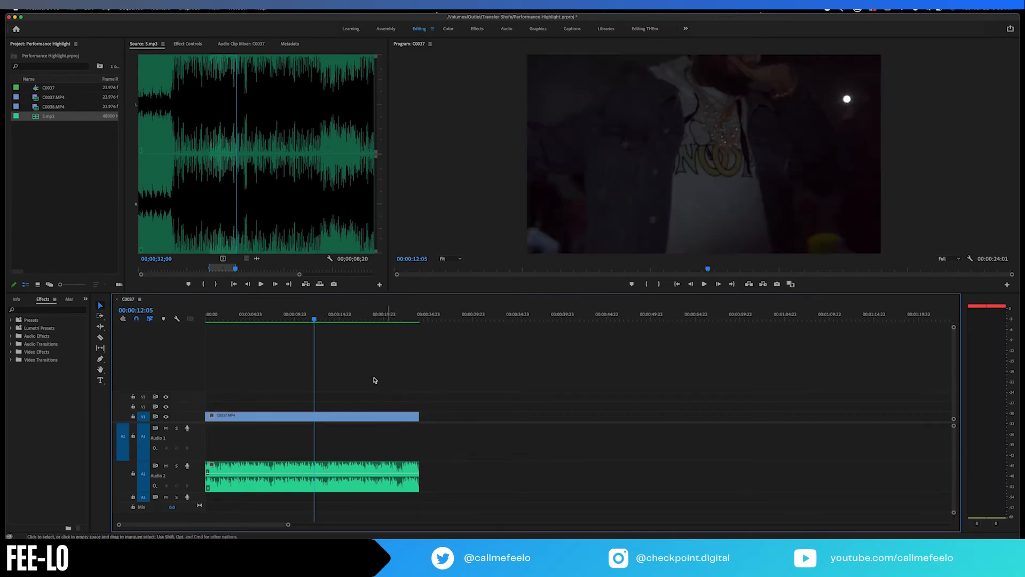
Play the video with the S.mp3 music from the start of the sequence to 00:00:09:18.
drag(214, 316, 207, 316)
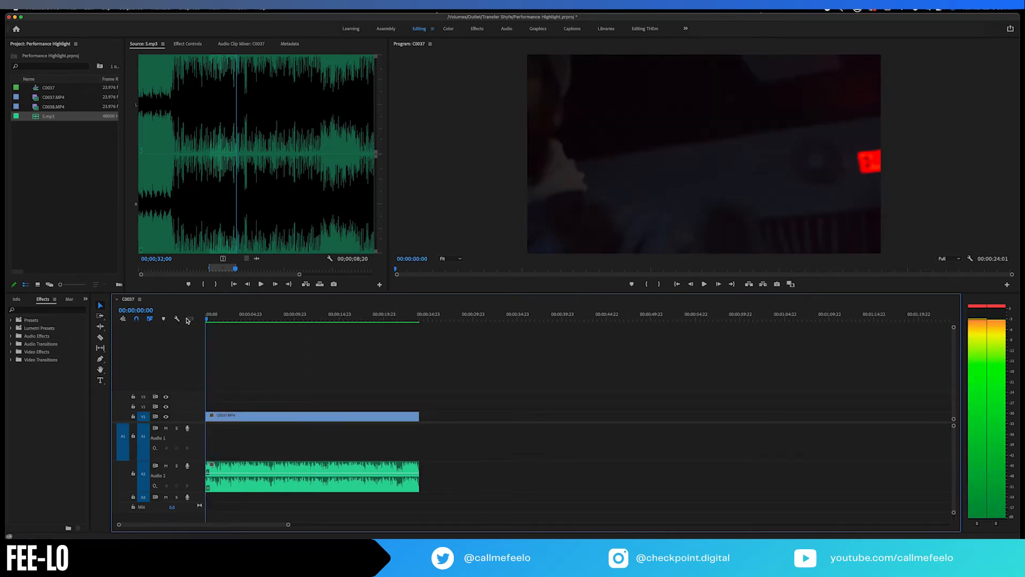
key(space)
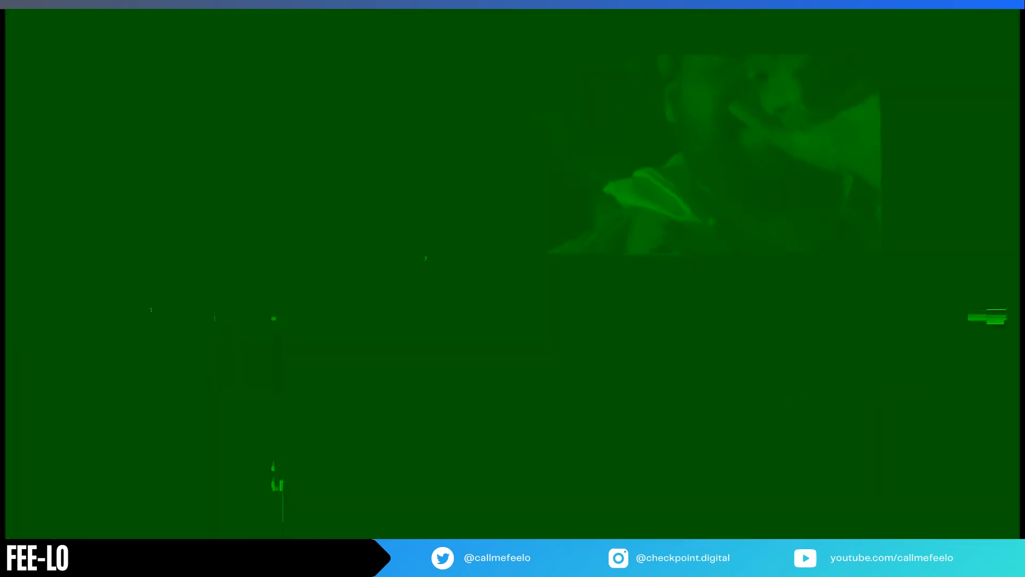
key(space)
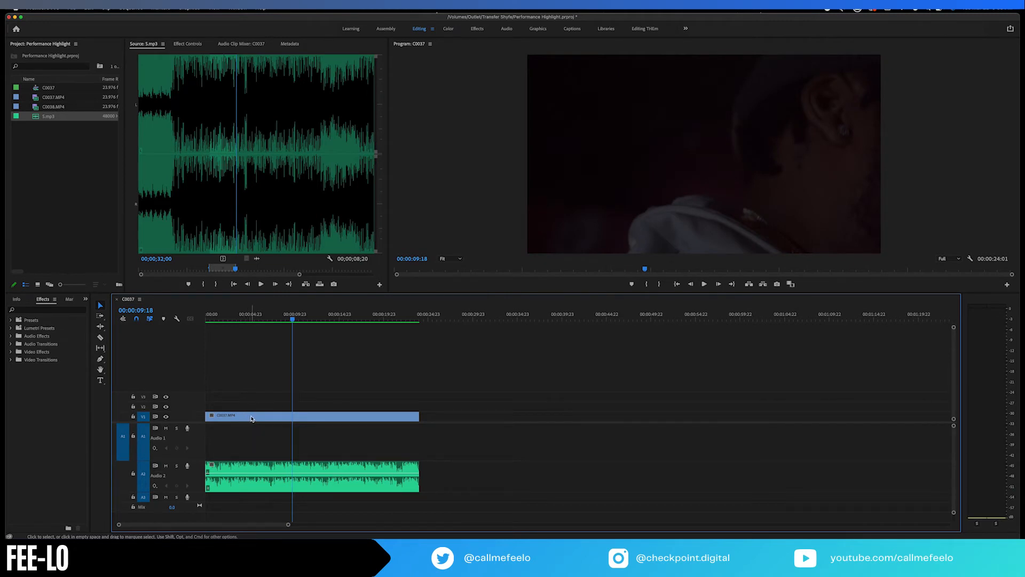
Move the C0037.MP4 video clip from V1 up to V3 and open C0038.MP4 in the Source monitor.
drag(252, 419, 254, 397)
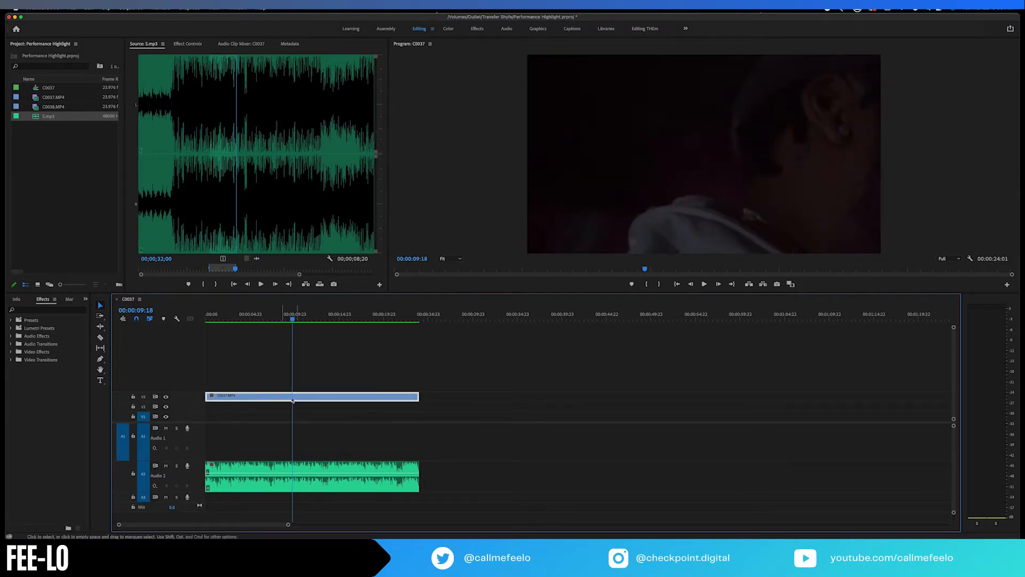
click(327, 408)
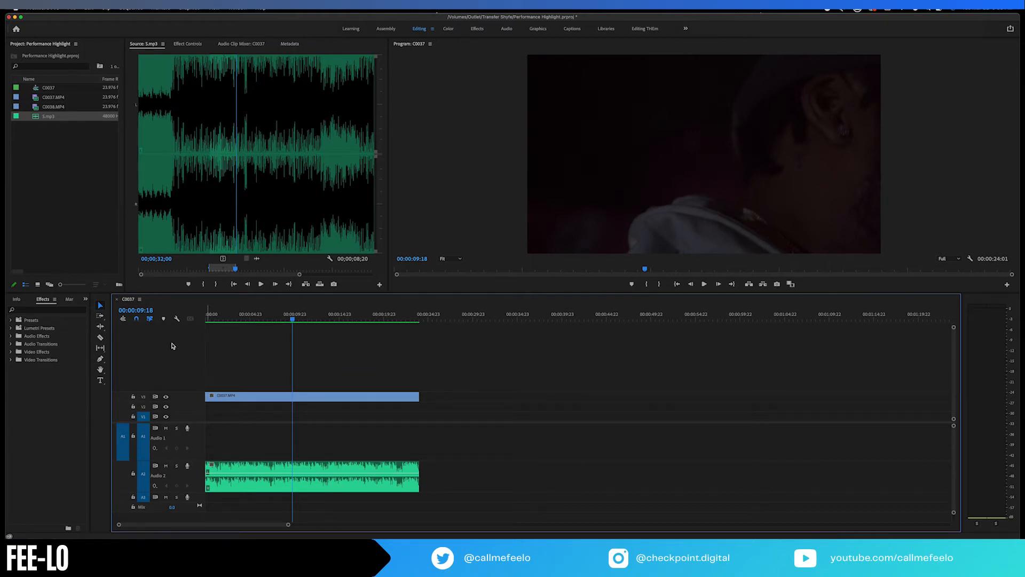
double_click(40, 107)
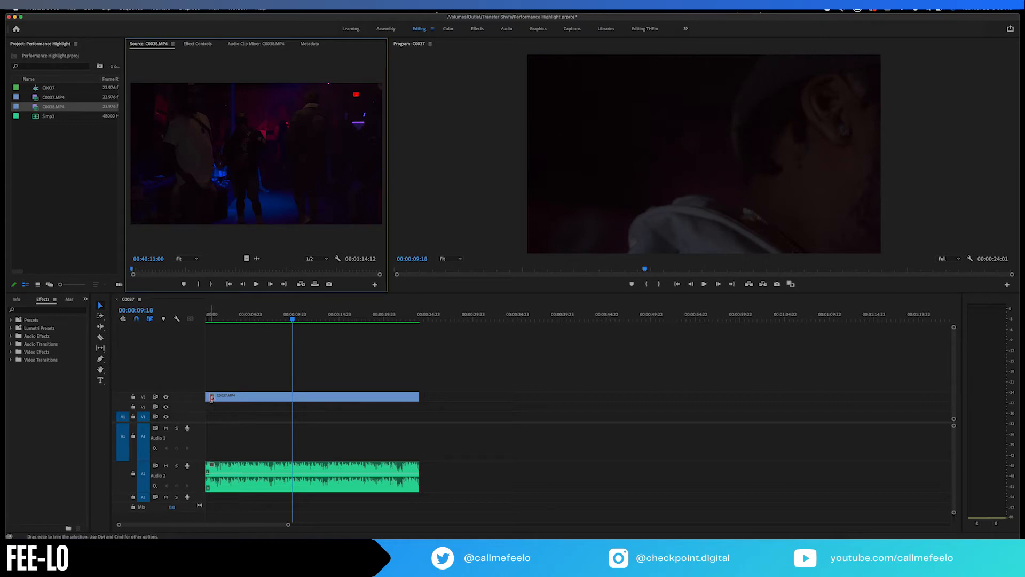
Split the C0037.MP4 clip on V3 at about 5 seconds and trim the second section's start to 00:00:09:18.
click(243, 398)
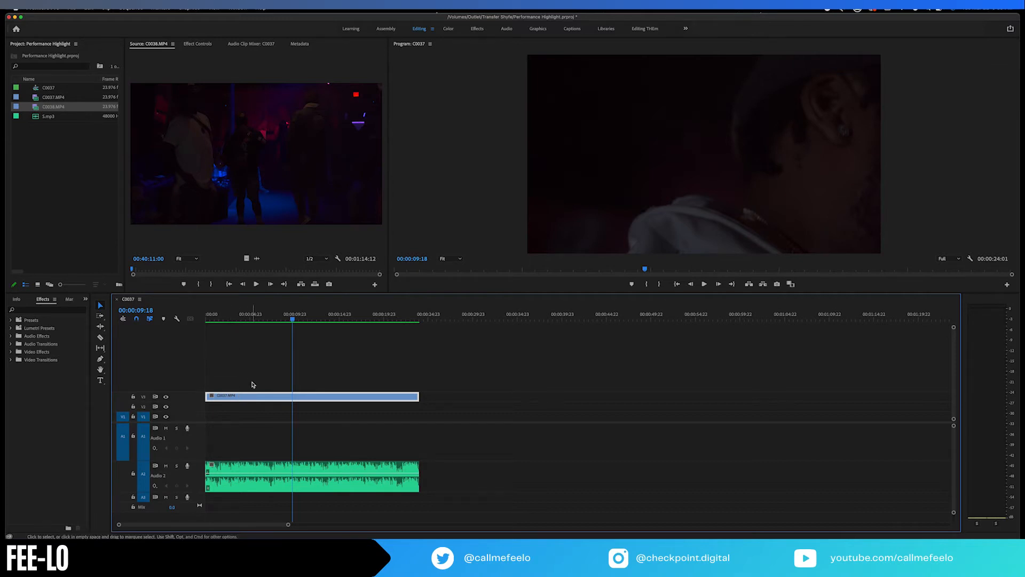
key(c)
click(252, 395)
key(v)
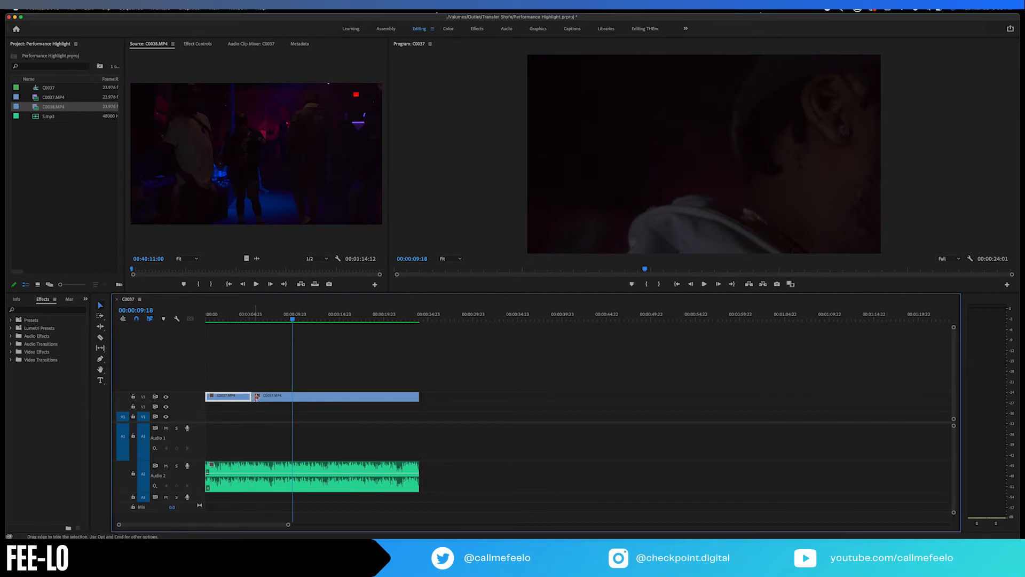
click(256, 398)
drag(255, 397, 292, 398)
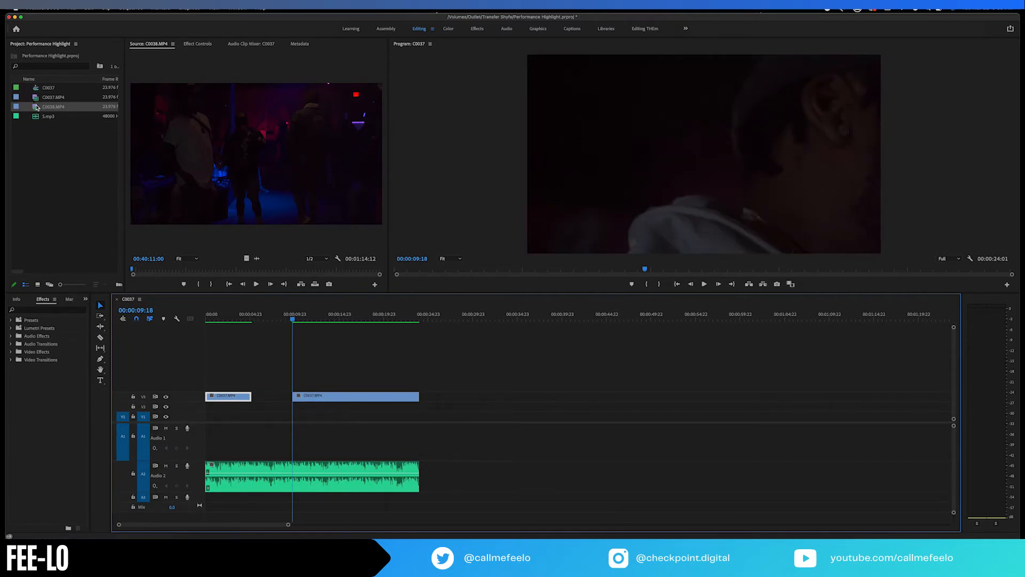
Mark C0038.MP4 from 00:40:26:12 to 00:40:33:15 and place only its video on V4 above the second C0037.MP4 section.
click(182, 269)
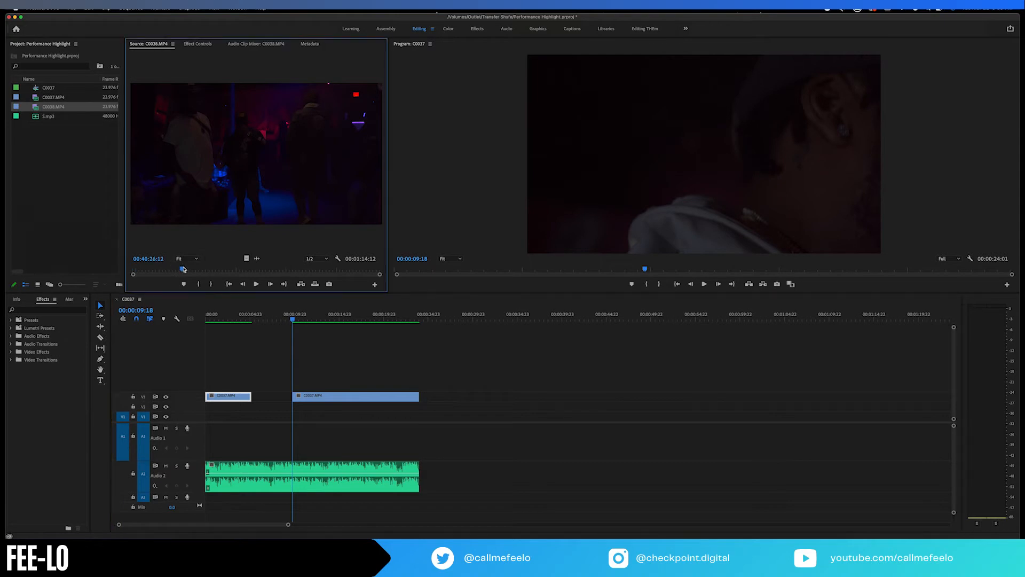
key(i)
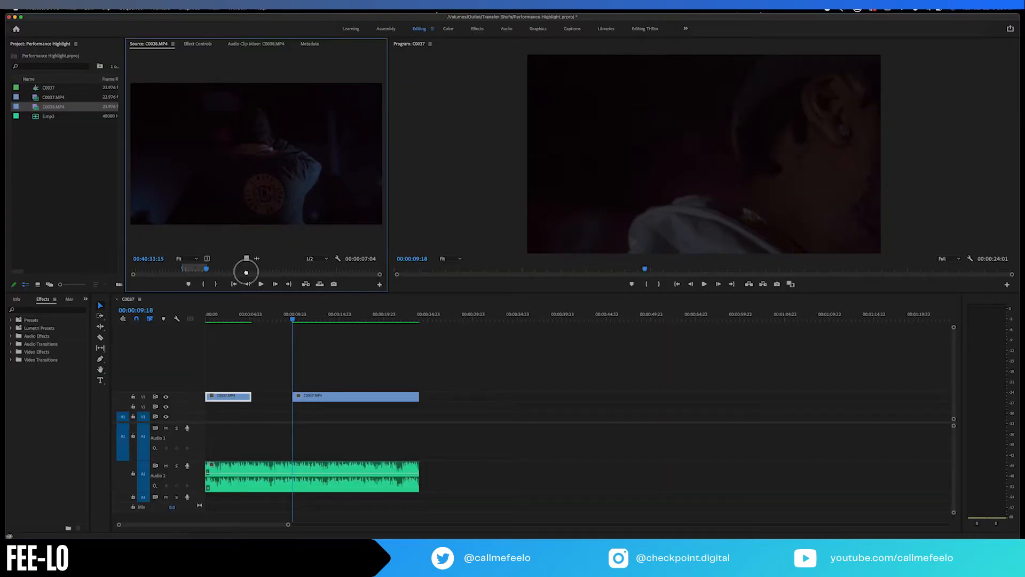
drag(247, 258, 327, 386)
Extend the first C0037.MP4 section to meet the second one and play the sequence to 00:00:09:14.
drag(251, 396, 288, 396)
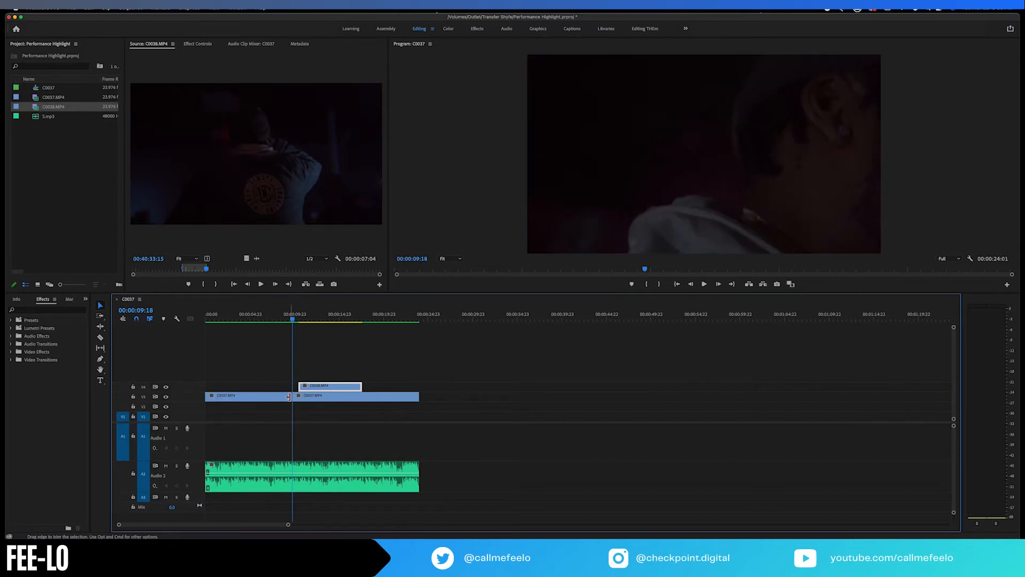
click(228, 318)
key(space)
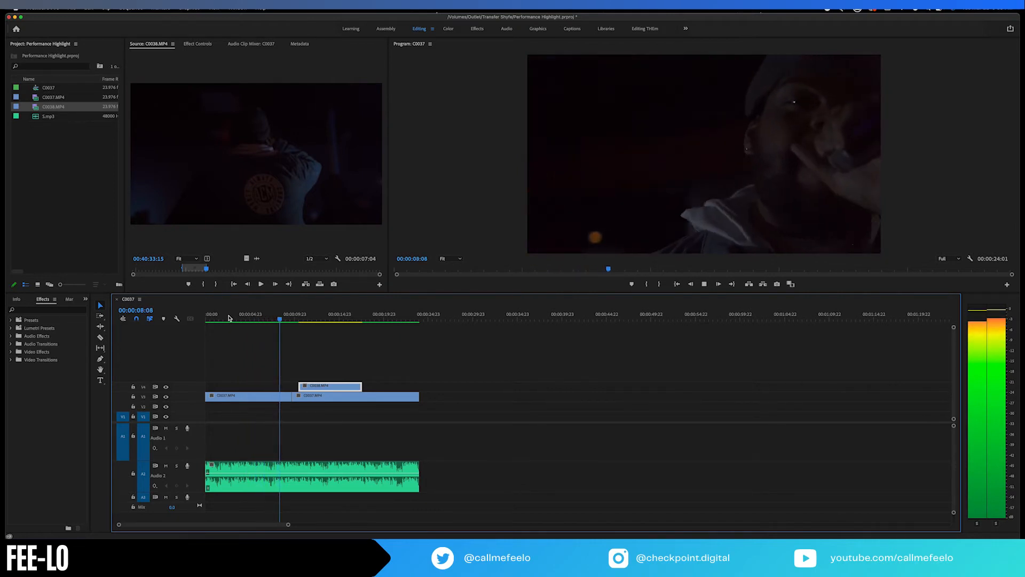
key(space)
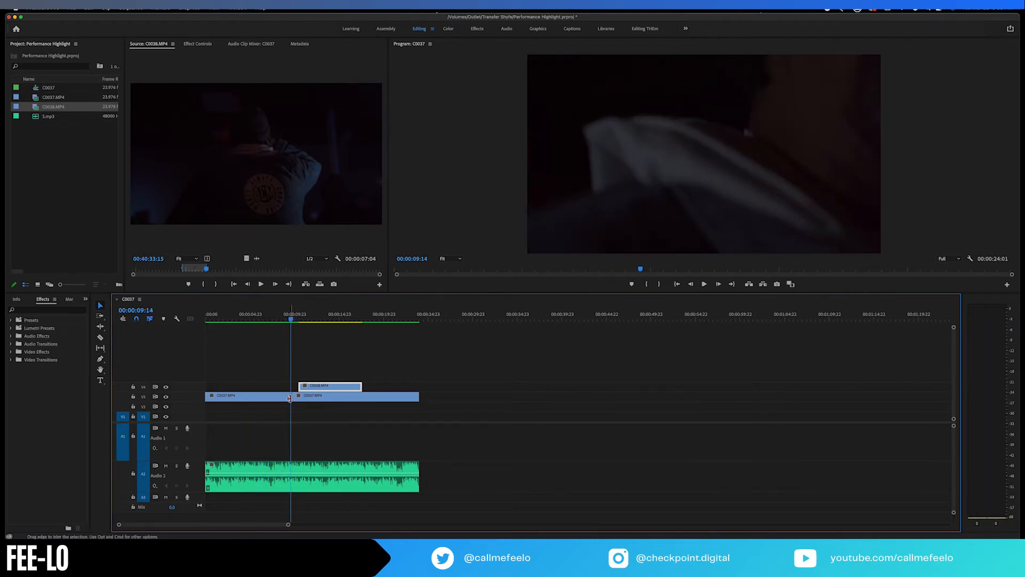
Trim the first C0037.MP4 section's end to about 4.5 seconds and move the C0038.MP4 clip over the gap, starting at about 00:00:03:08.
drag(289, 398, 246, 396)
drag(309, 387, 258, 387)
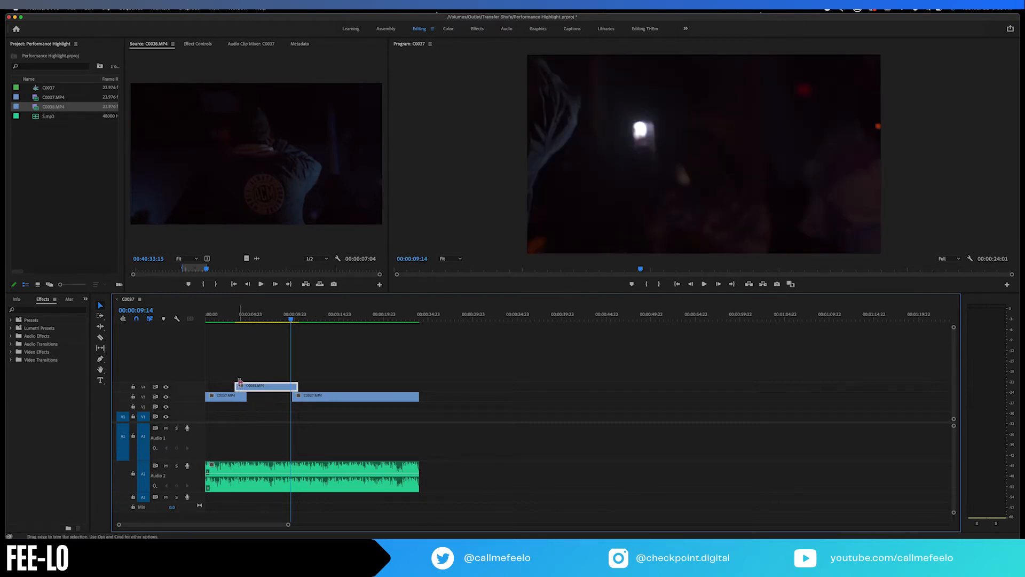
Play the sequence twice from about 00:00:02 to check how the C0038.MP4 clip lines up with the music.
click(224, 318)
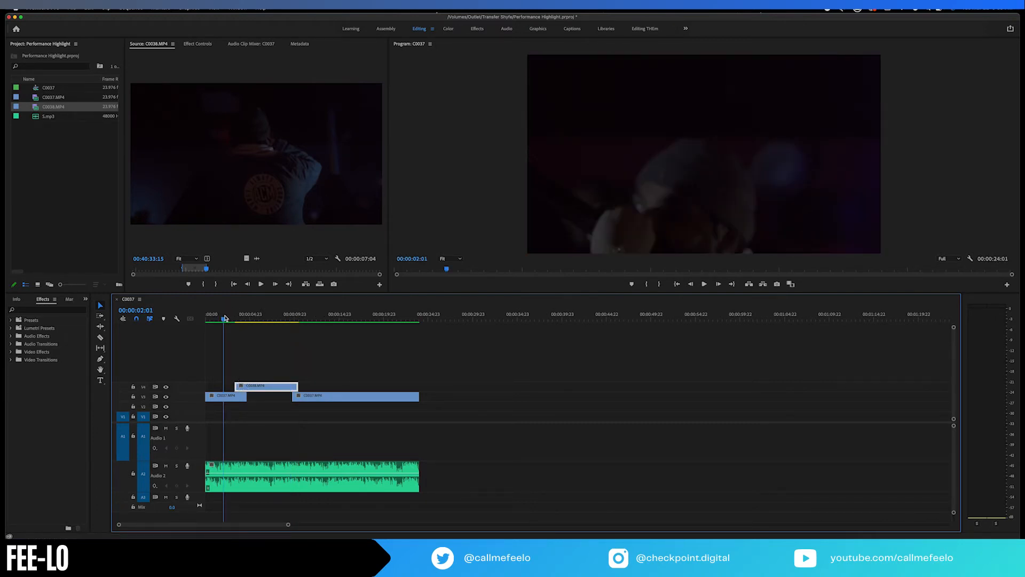
key(space)
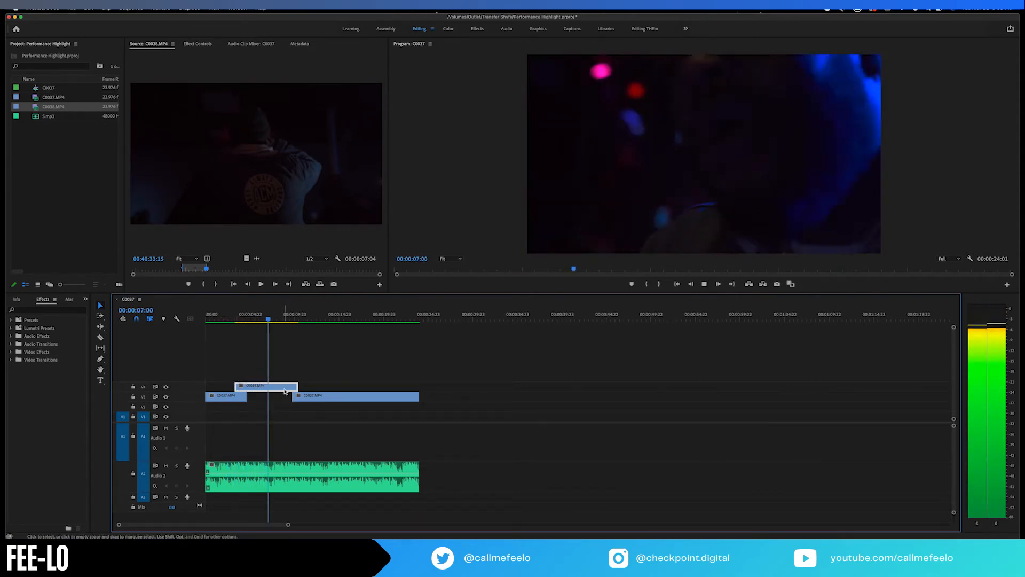
key(space)
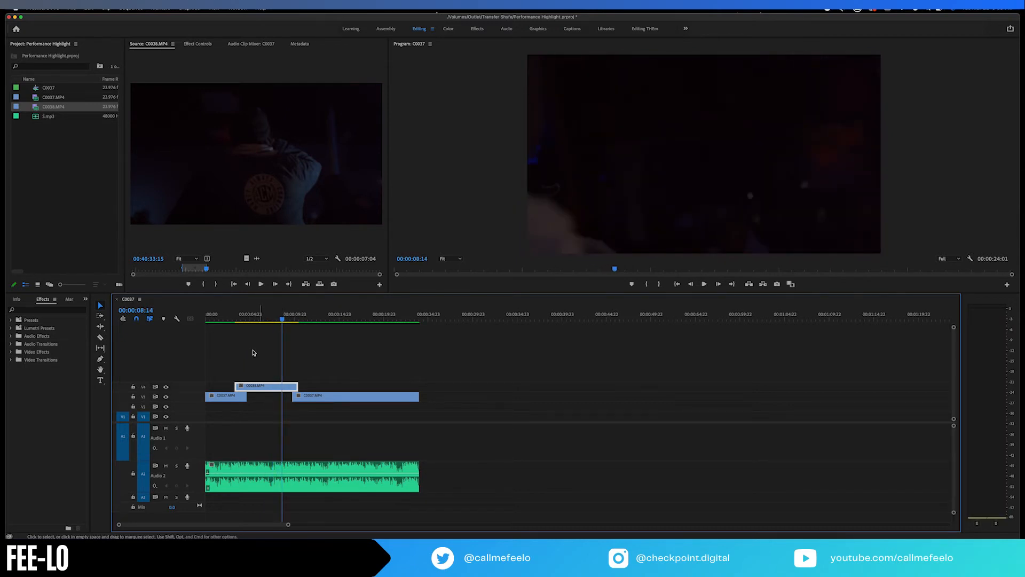
click(224, 316)
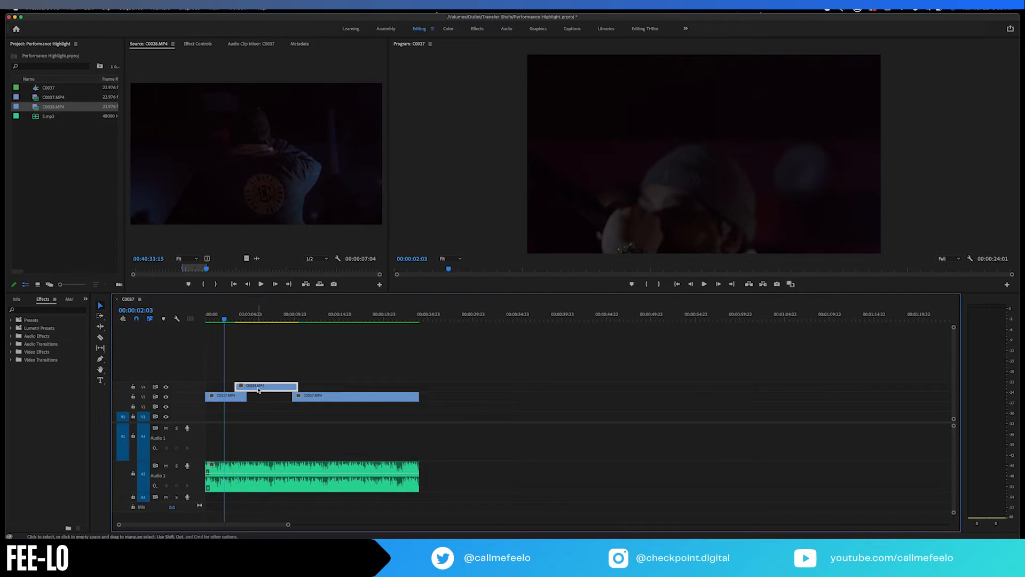
key(space)
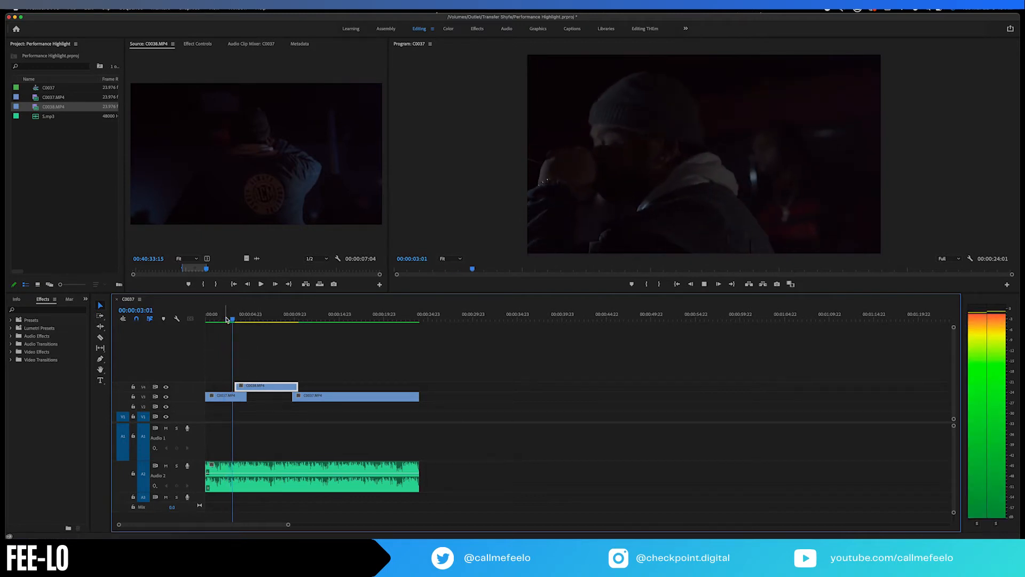
key(space)
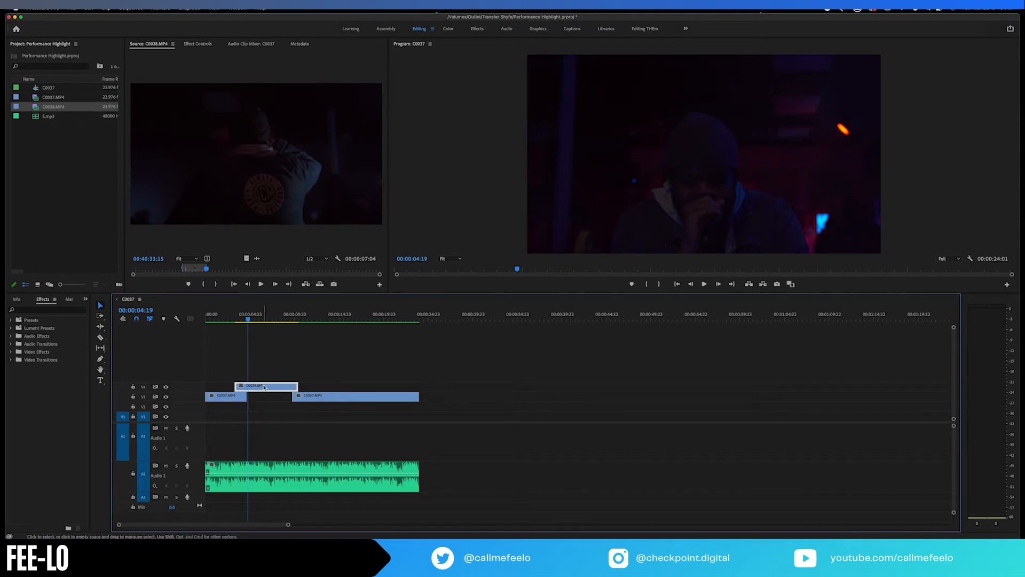
Move the C0038.MP4 clip from V4 down to V2 and trim the first C0037.MP4 section's end to its start at 00:00:03:08.
click(350, 398)
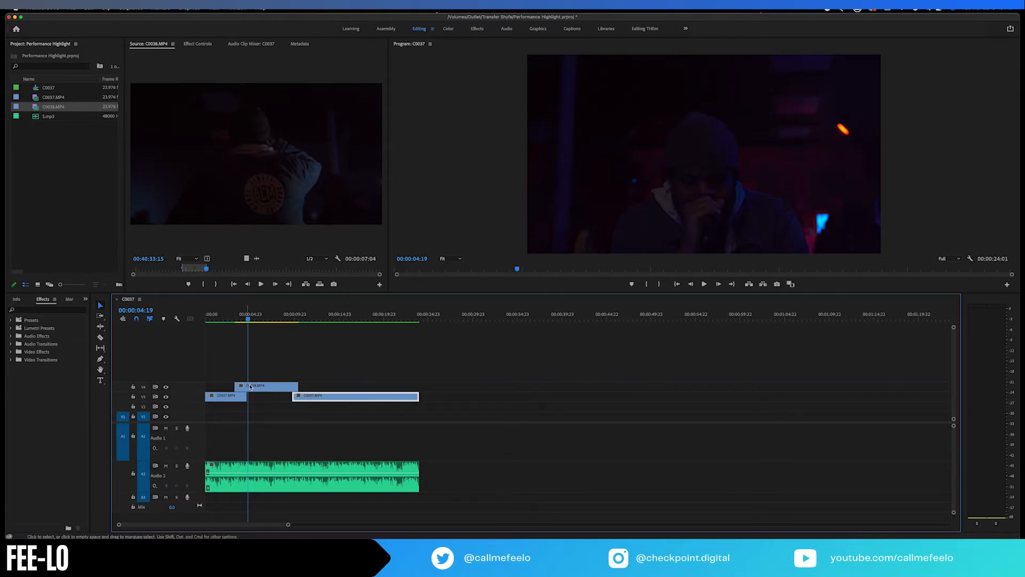
drag(261, 391, 263, 408)
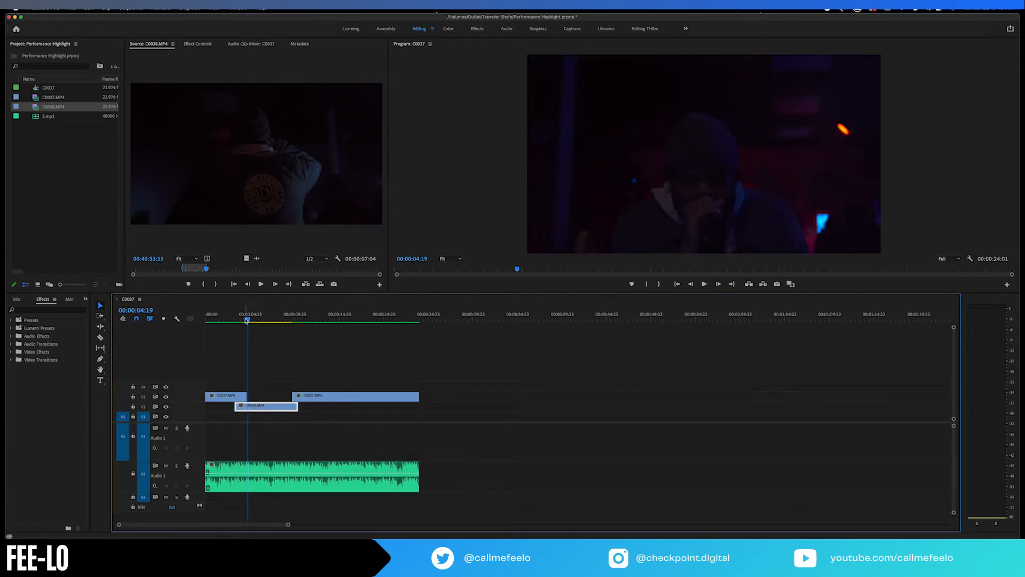
drag(249, 319, 235, 320)
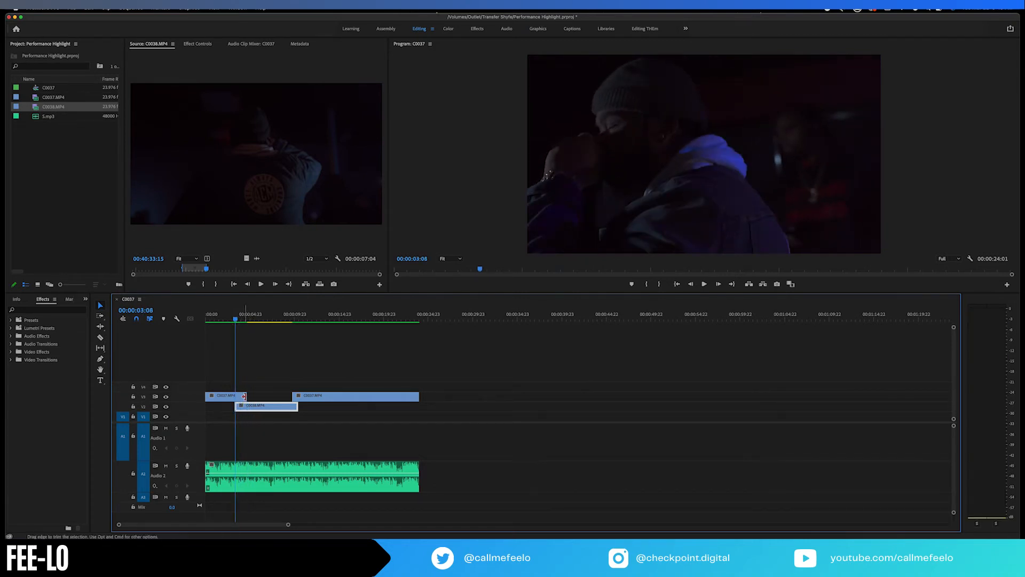
drag(245, 397, 231, 396)
Play the cut from the first C0037.MP4 section into C0038.MP4 up to 00:00:06:02.
click(230, 318)
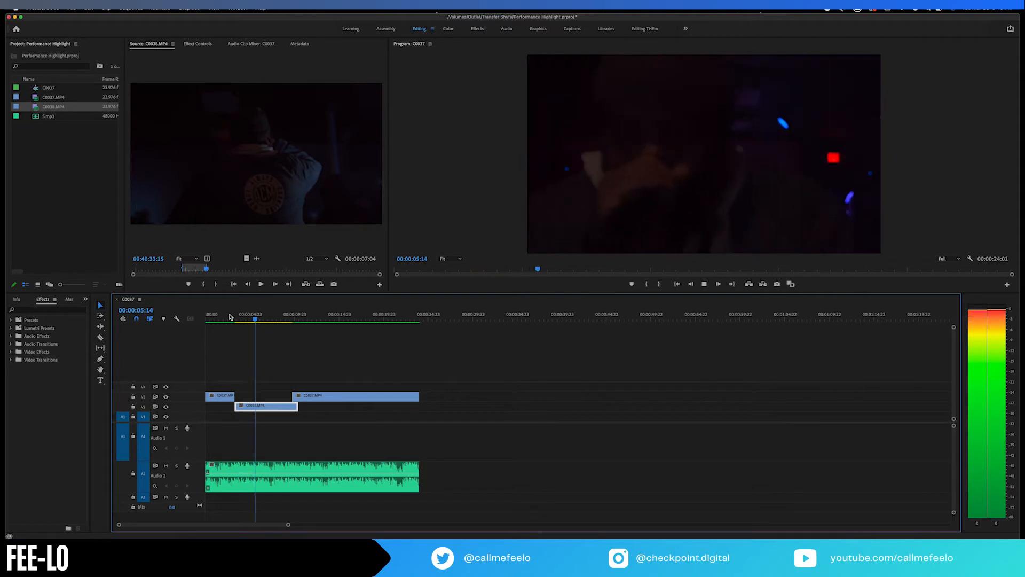
key(space)
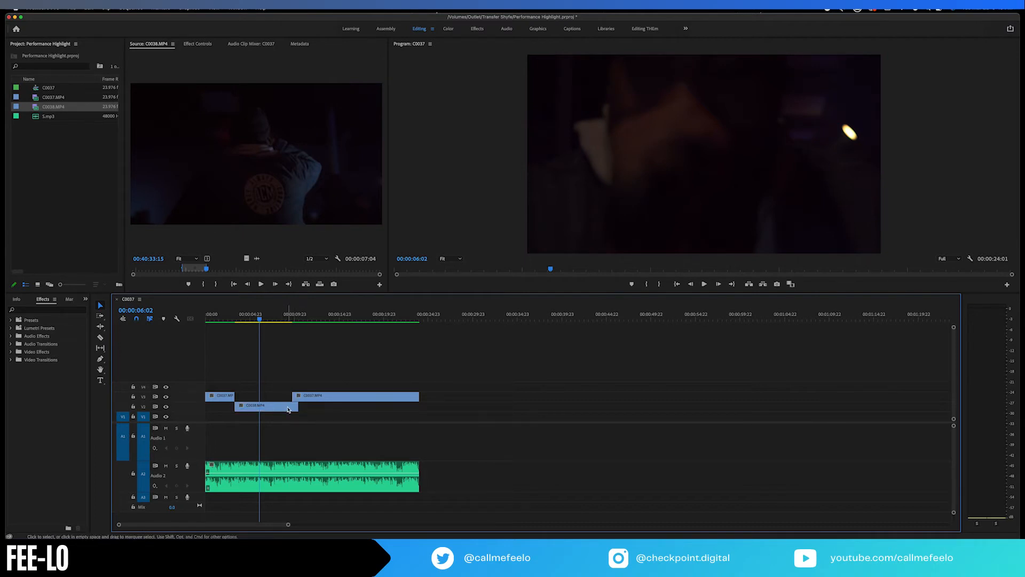
click(295, 407)
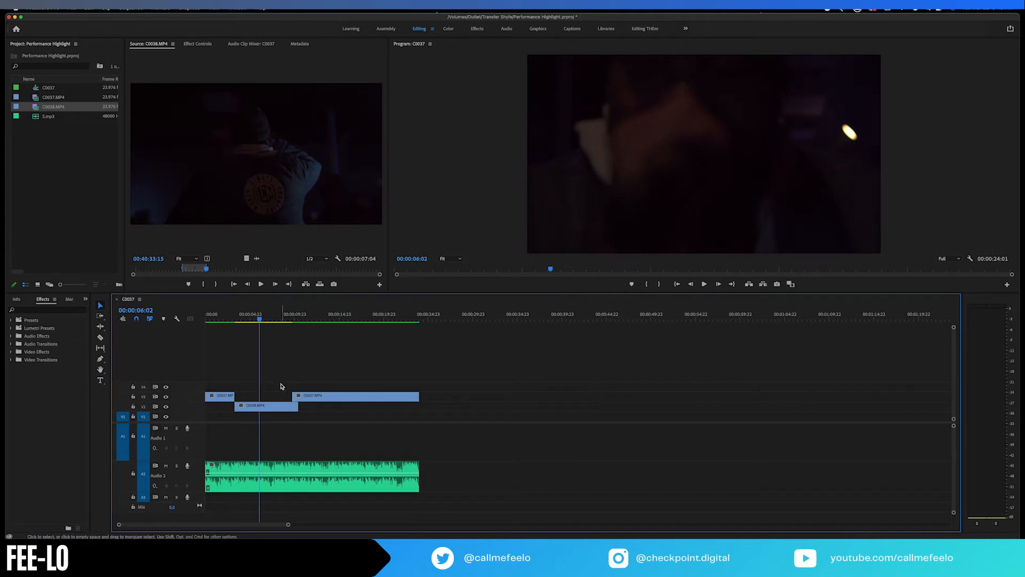
Reopen C0038.MP4 in the Source monitor, play it from 00:40:26:12, and set its Out point at 00:40:29:19.
double_click(38, 109)
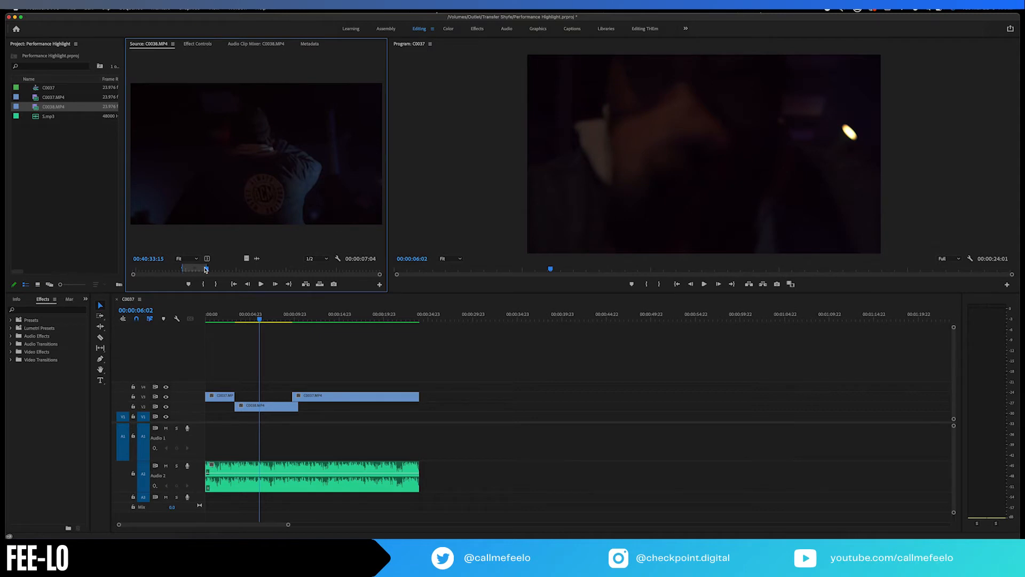
drag(208, 270, 183, 271)
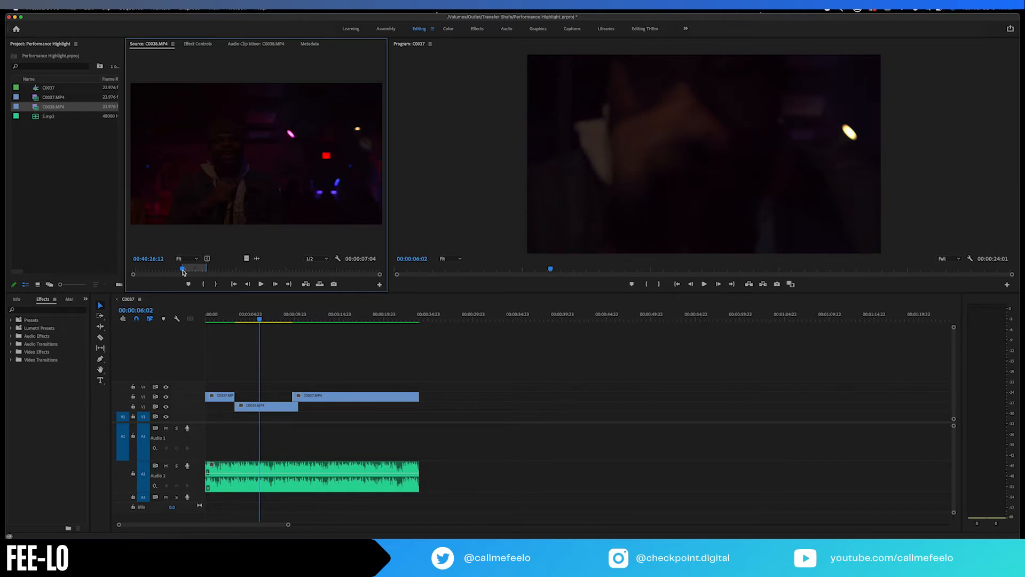
key(space)
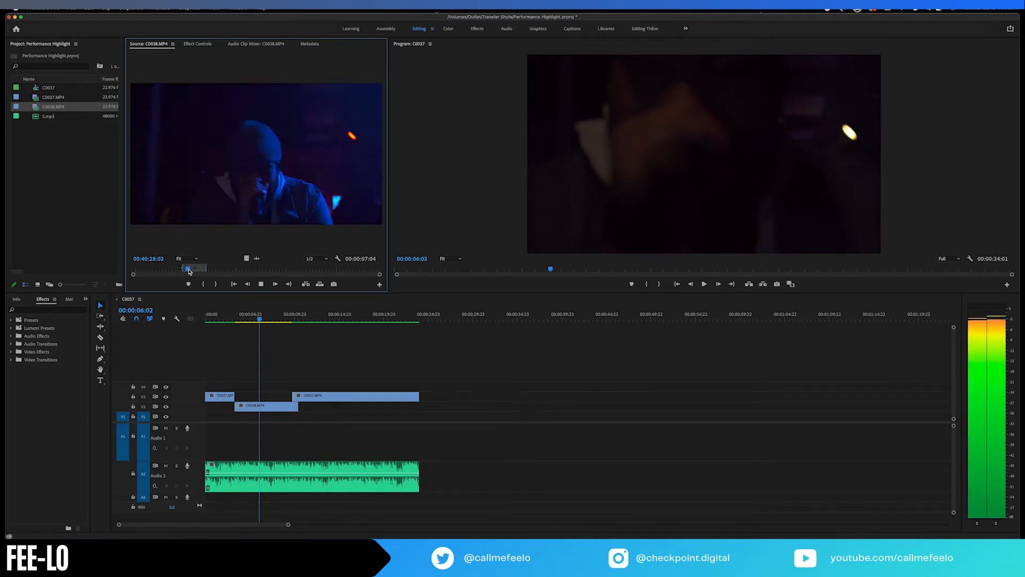
key(space)
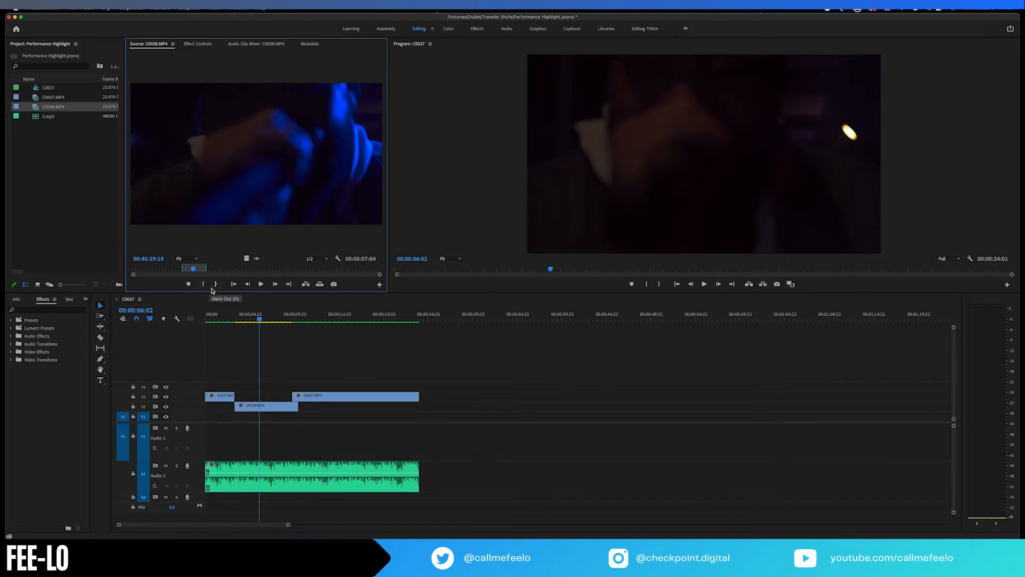
key(o)
click(274, 469)
click(286, 444)
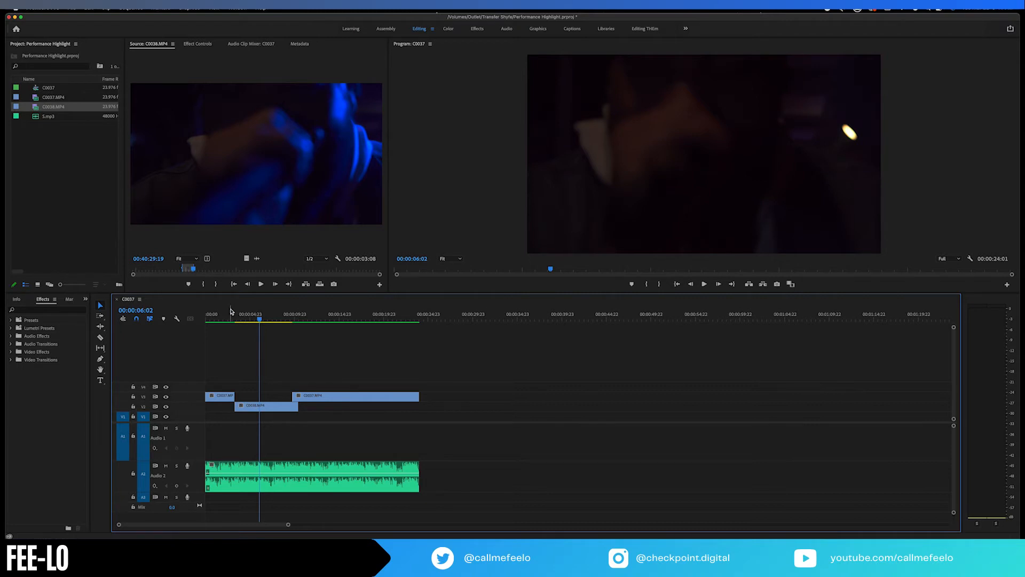
Play the sequence from its start to about 00:00:07:03.
click(231, 317)
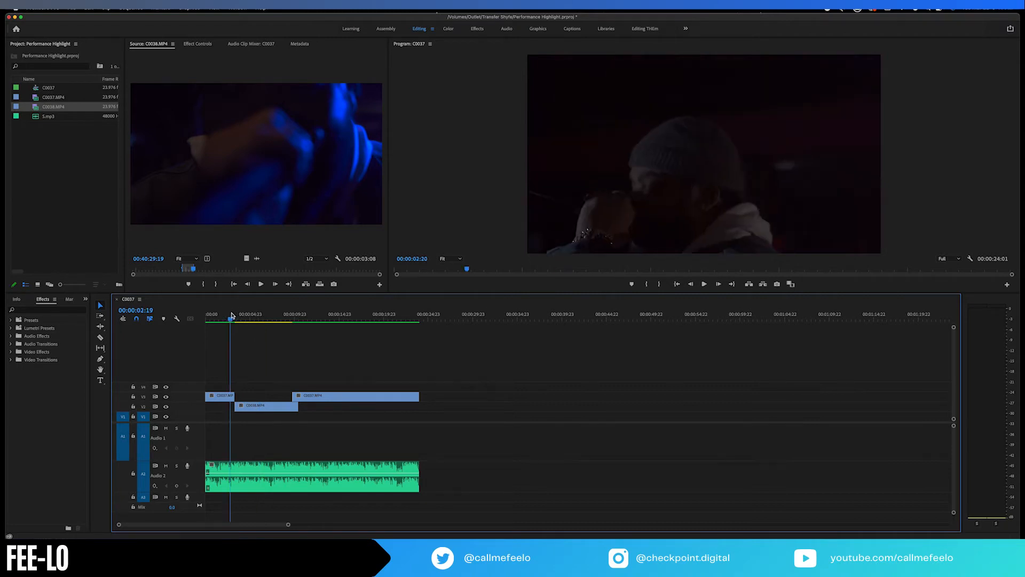
drag(231, 318, 191, 317)
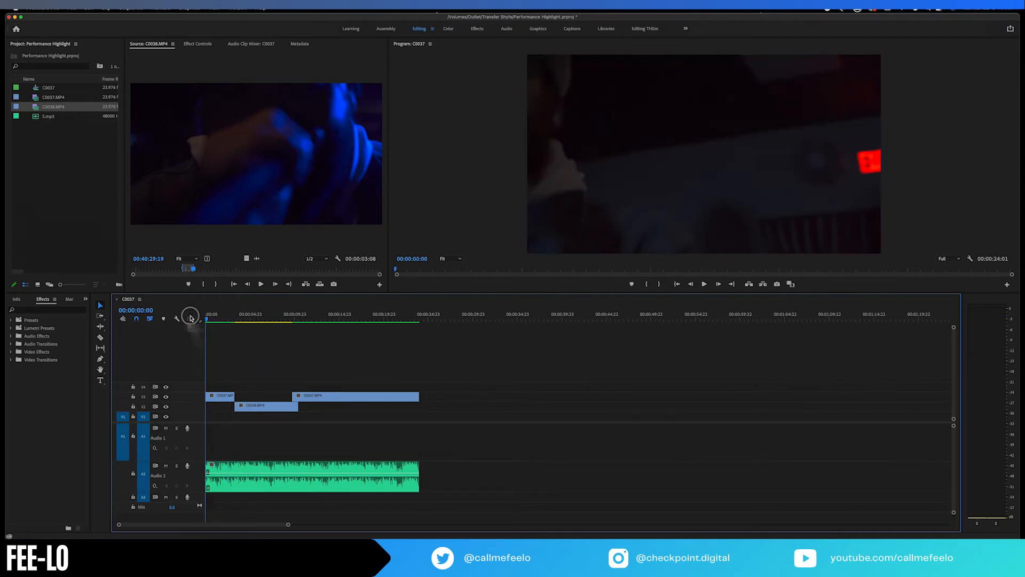
key(space)
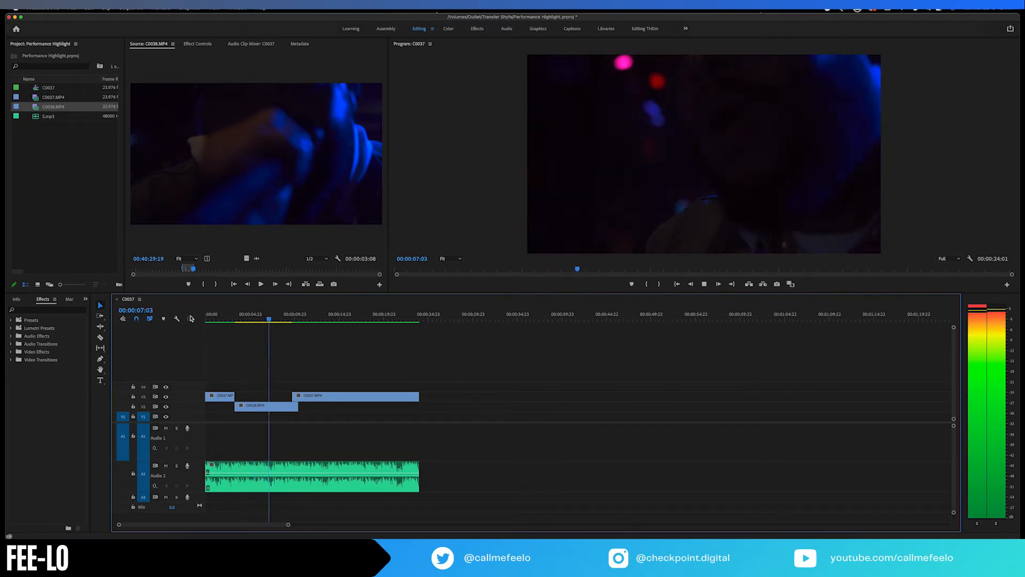
key(space)
Play the C0038.MP4 clip on the timeline from near its start to about 00:00:05:04.
click(240, 321)
key(space)
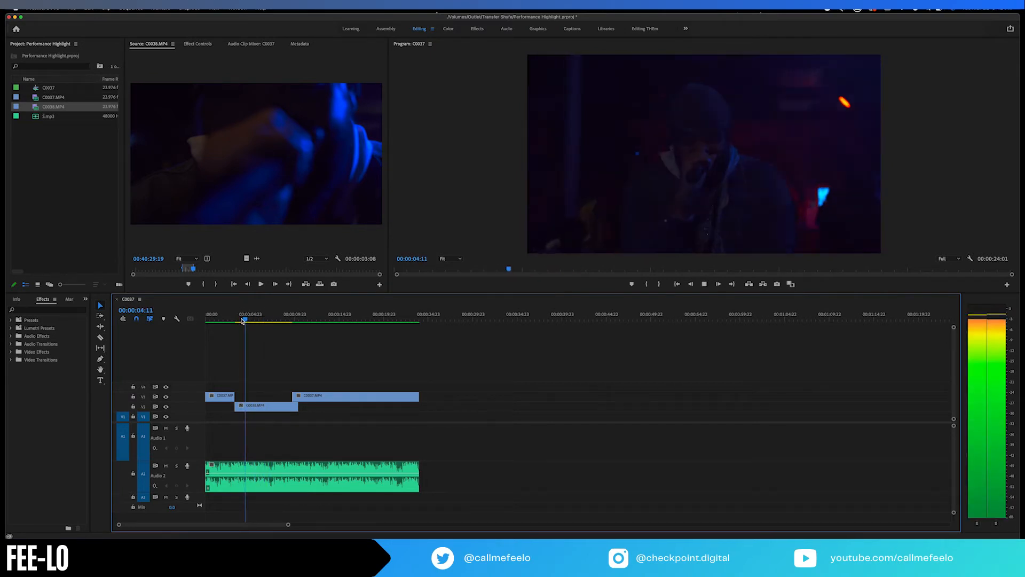
key(space)
key(space)
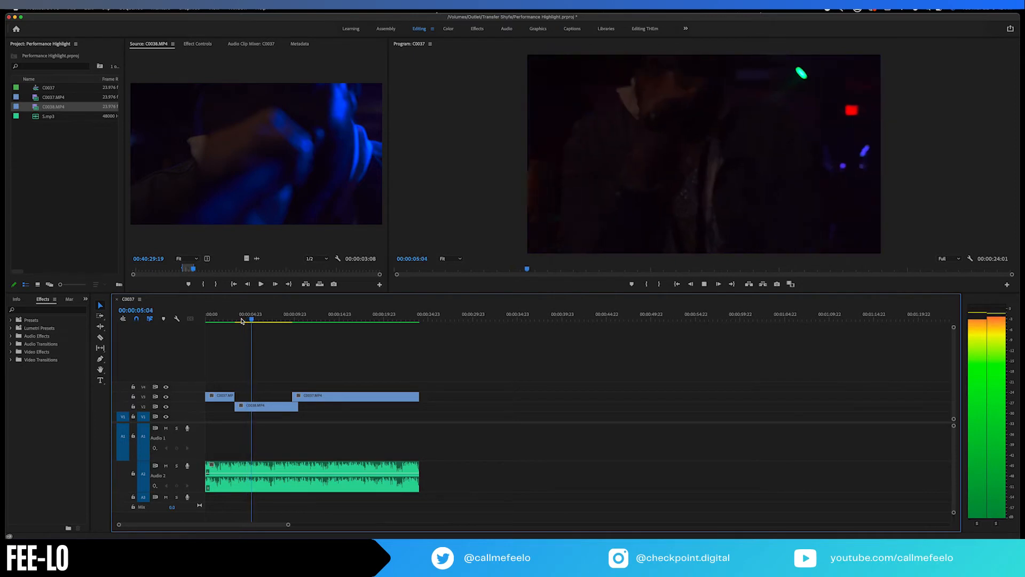
key(space)
Replay the cut into C0038.MP4 from about 00:00:02:16 and stop the playhead at 00:00:04:19 to choose where the clip ends.
click(231, 320)
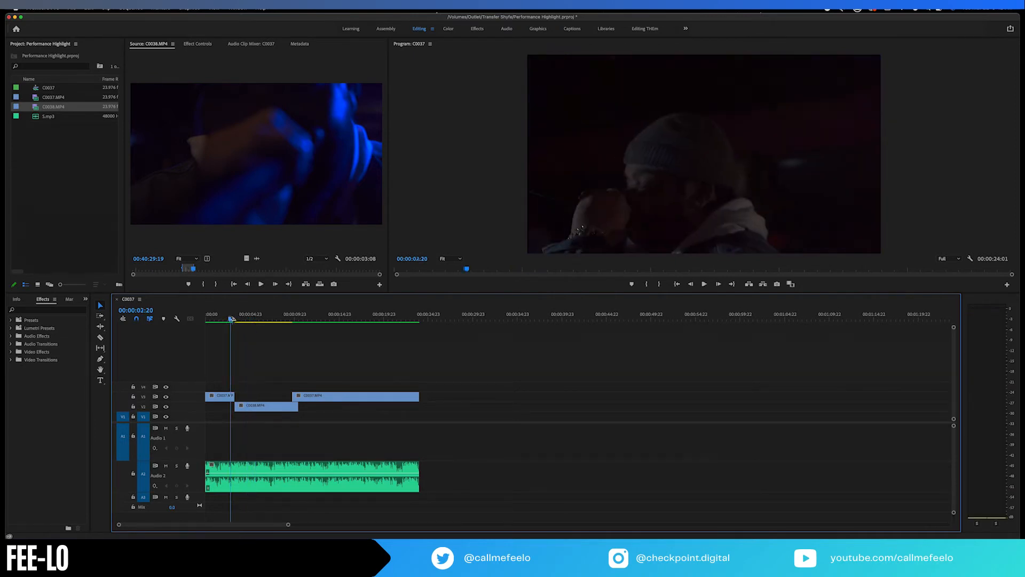
key(space)
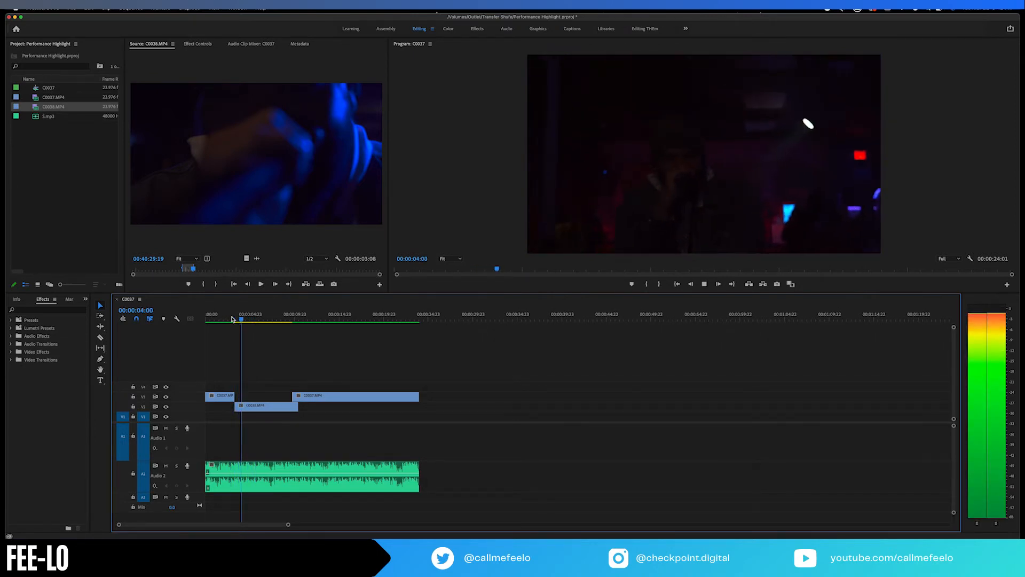
key(space)
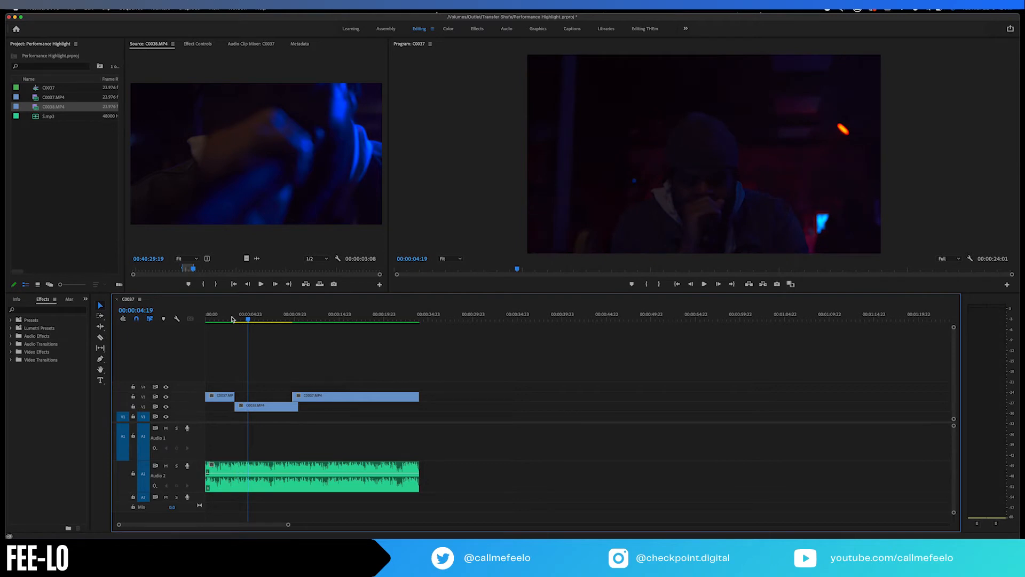
click(231, 319)
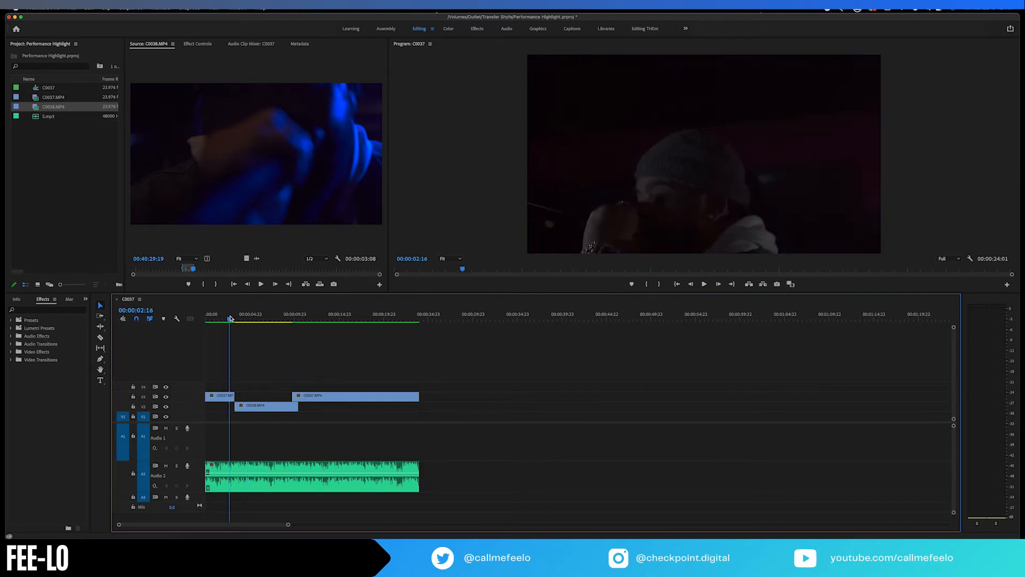
key(space)
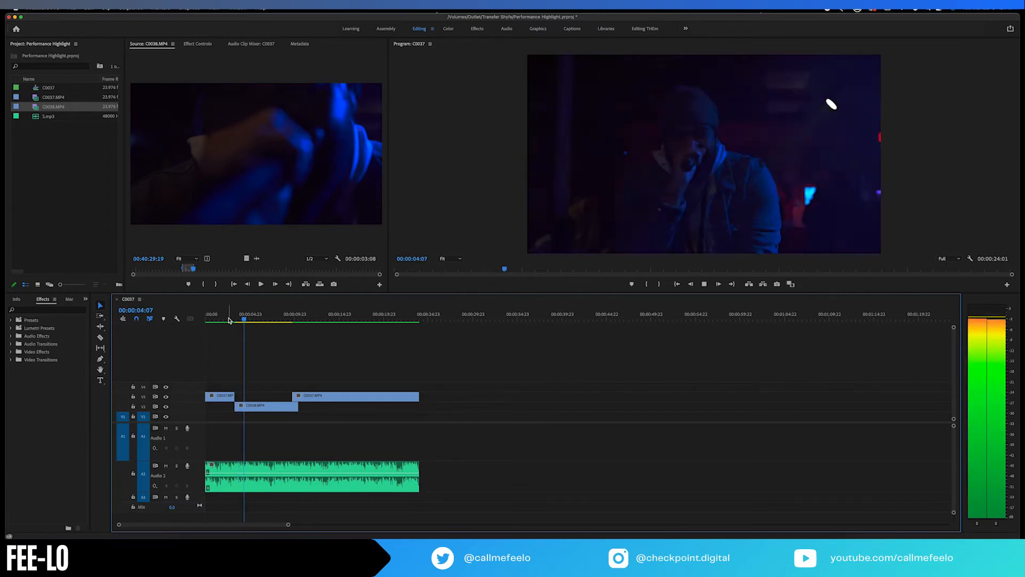
click(230, 319)
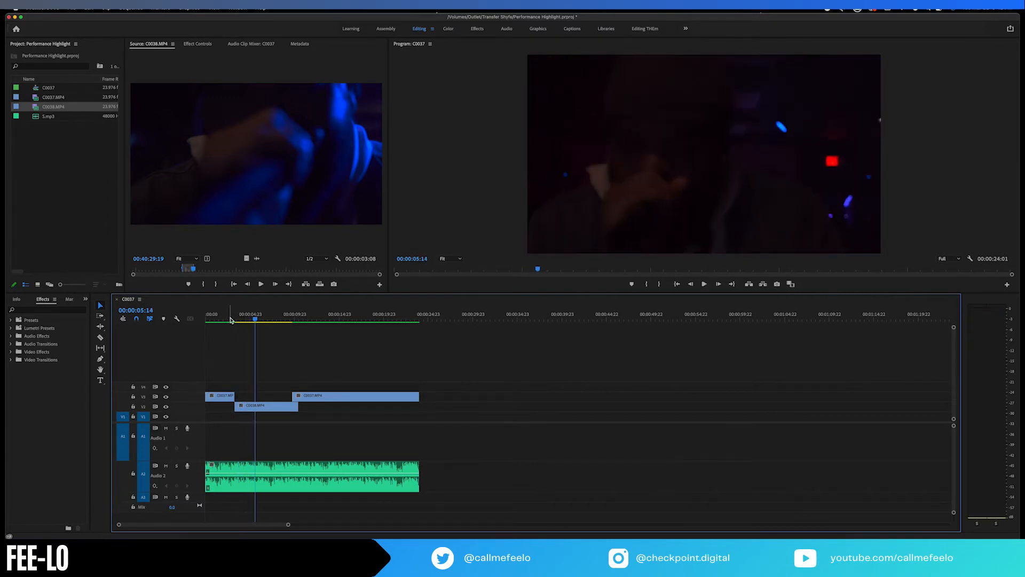
key(space)
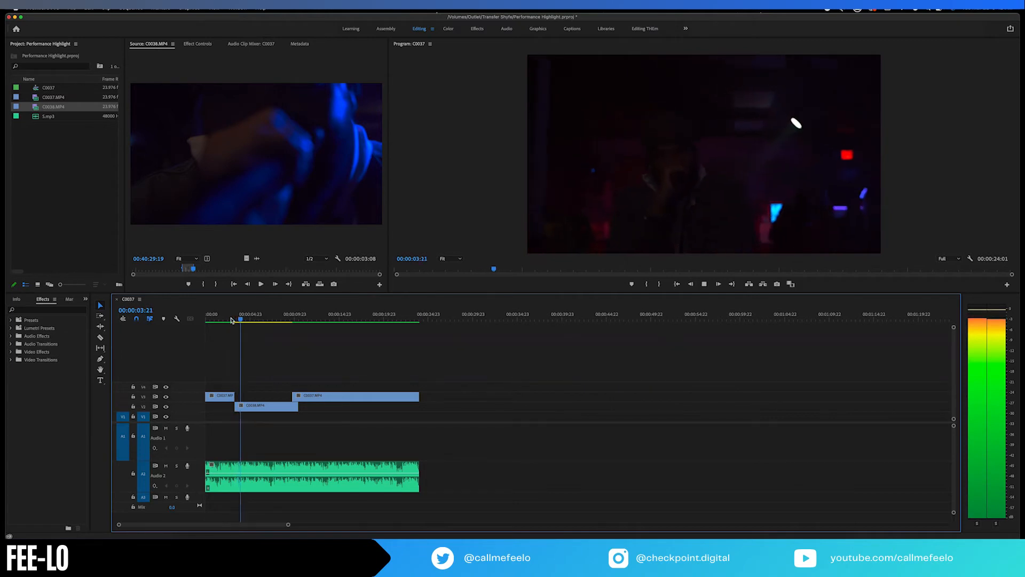
key(space)
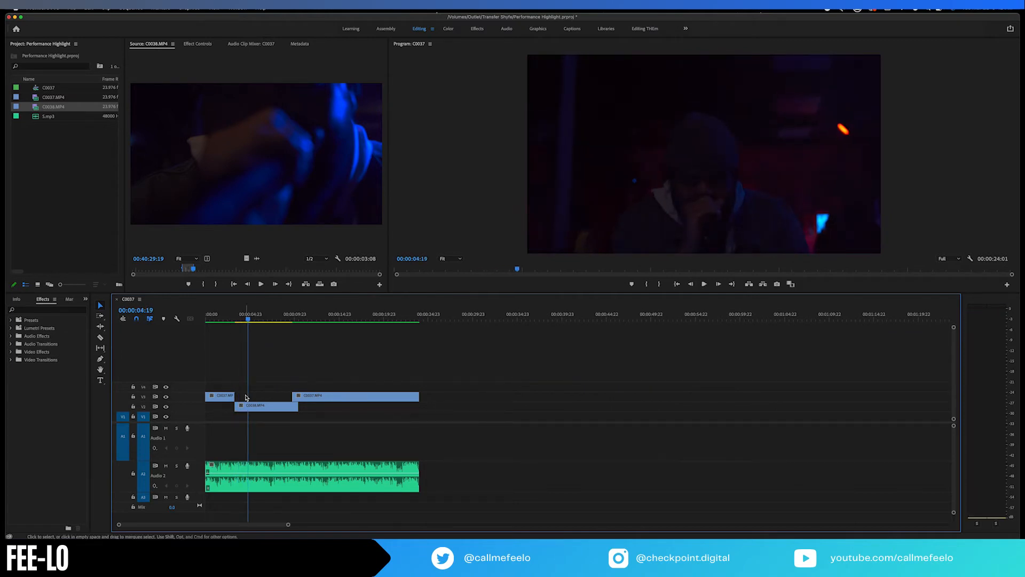
Split the C0038.MP4 clip on V2 with the Razor tool at 00:00:04:19.
key(equal)
key(equal)
key(equal)
key(equal)
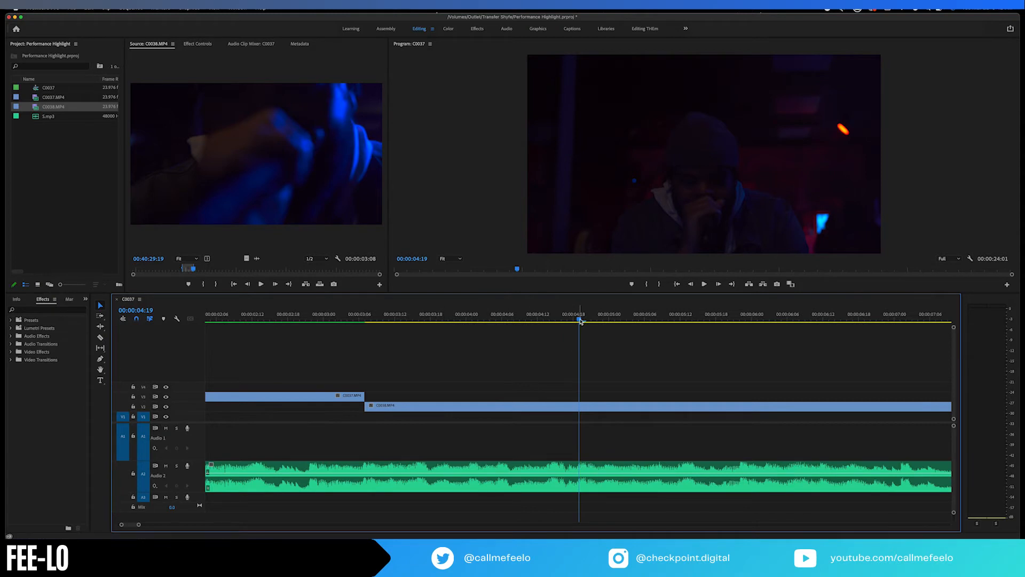
drag(581, 321, 579, 319)
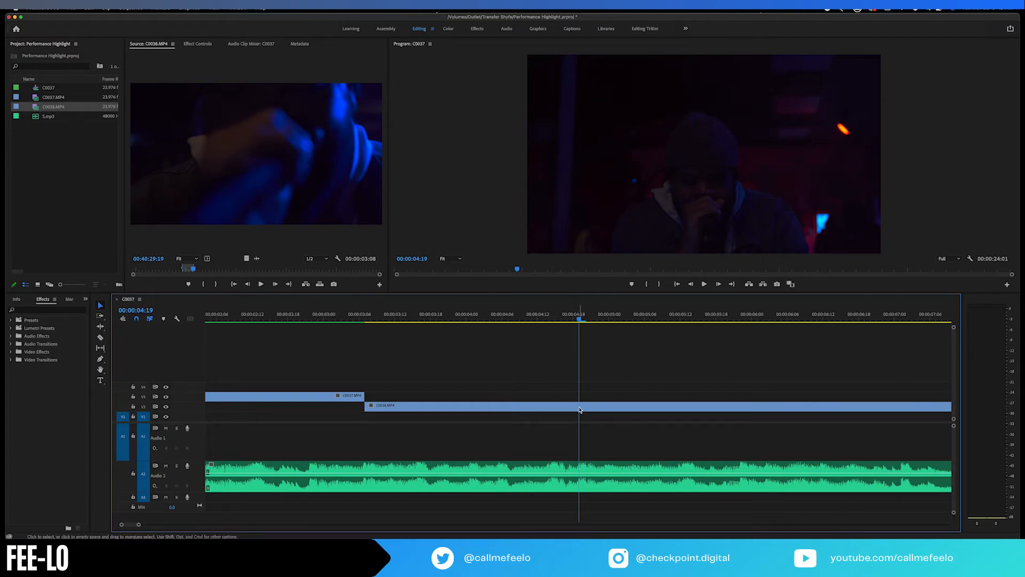
key(c)
click(581, 407)
key(v)
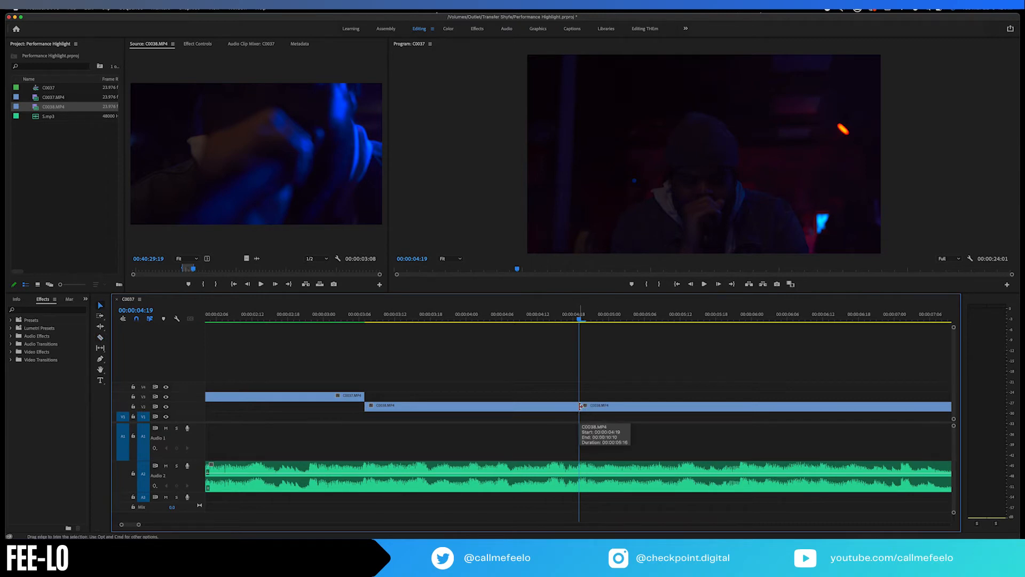
Try deleting the C0038.MP4 piece after the split and extending the second C0037.MP4 section's start back to 00:00:04:19.
key(minus)
key(minus)
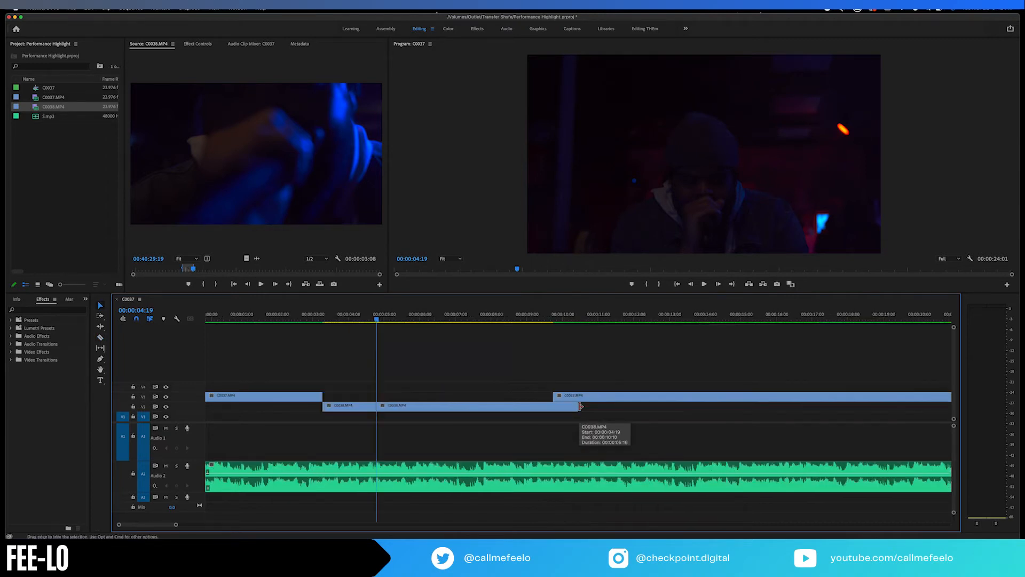
click(422, 408)
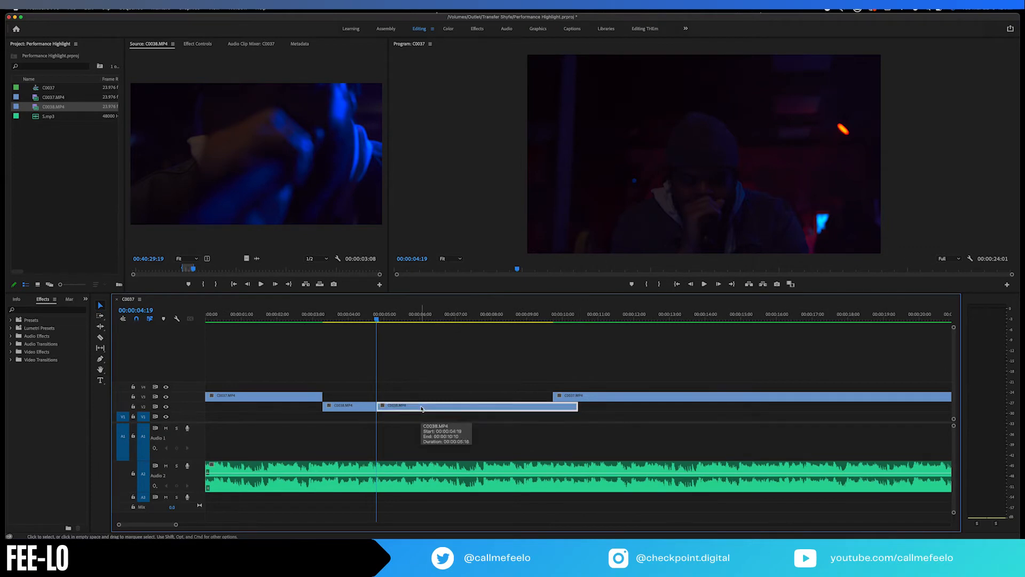
key(Delete)
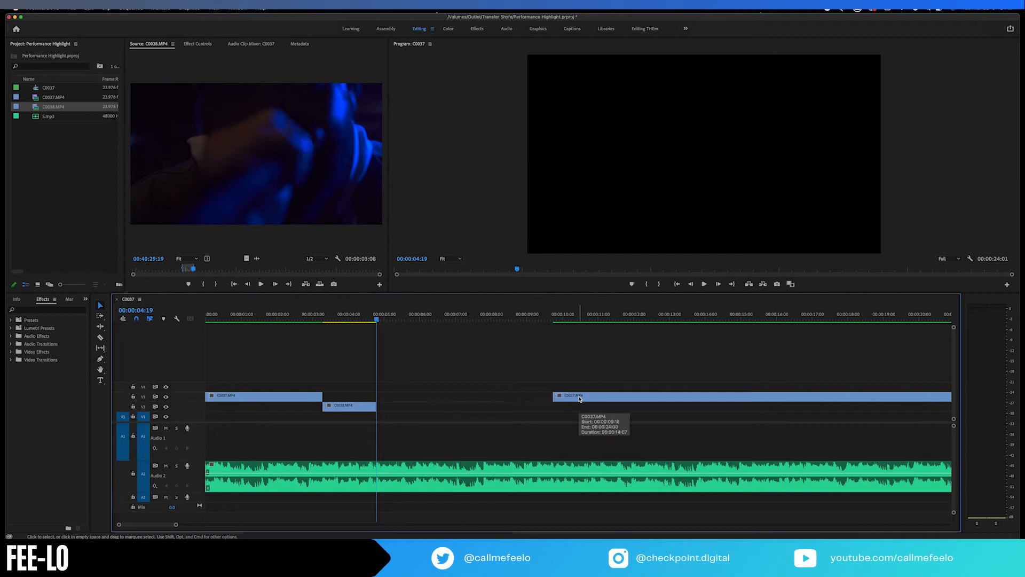
drag(554, 397, 379, 396)
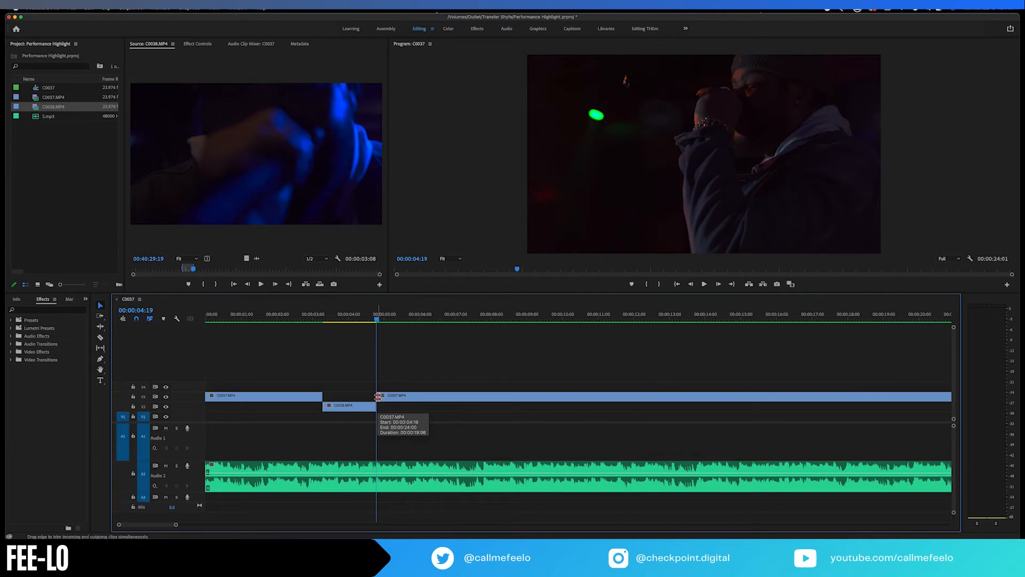
key(super+z)
key(super+z)
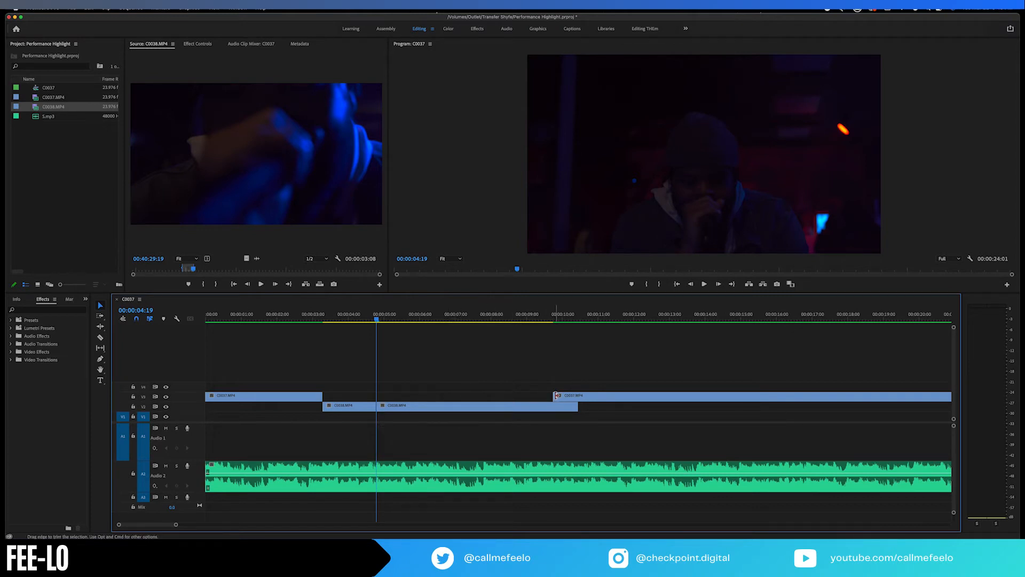
Extend the second C0037.MP4 section's start back to 00:00:04:19 above the C0038.MP4 piece and scrub across both cuts.
drag(557, 396, 379, 391)
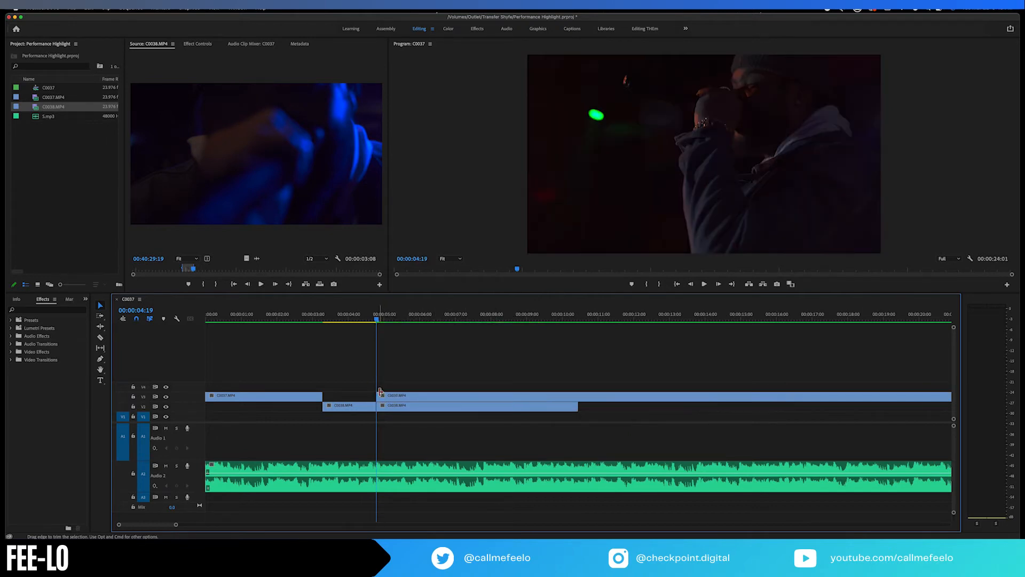
mouse_move(357, 313)
mouse_down()
mouse_move(348, 313)
mouse_move(361, 317)
mouse_up()
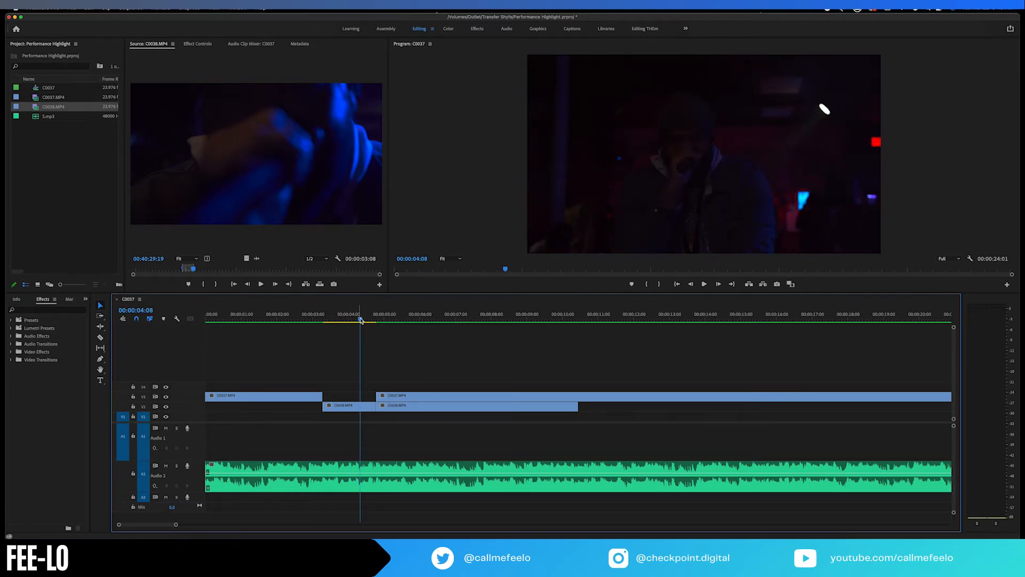
drag(361, 319, 383, 319)
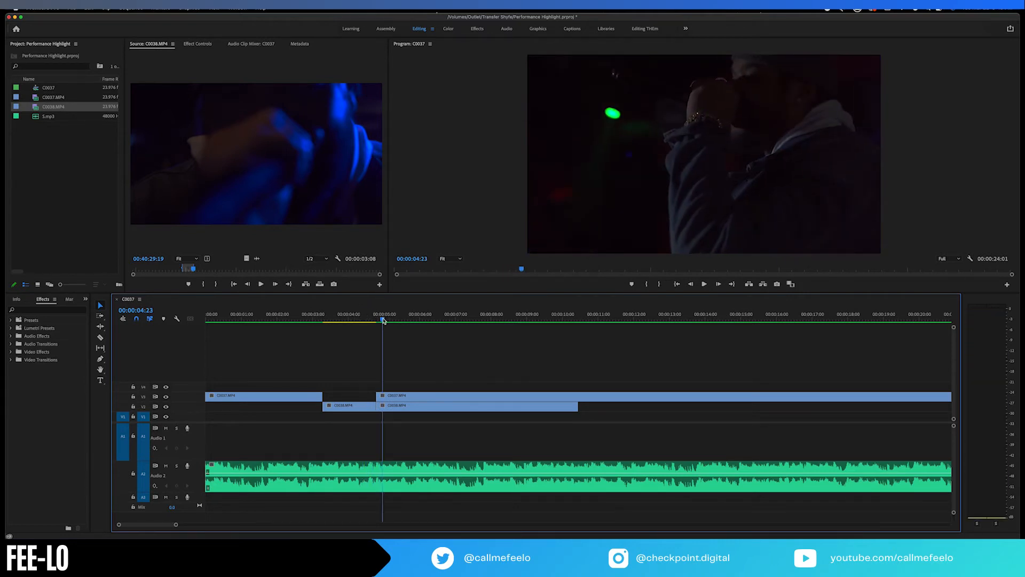
click(404, 319)
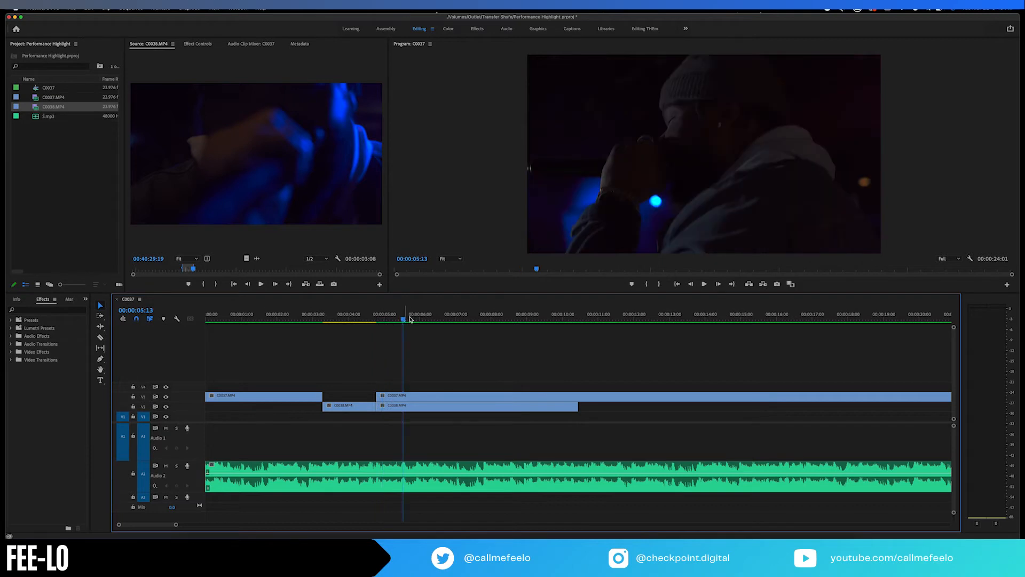
click(426, 319)
click(391, 320)
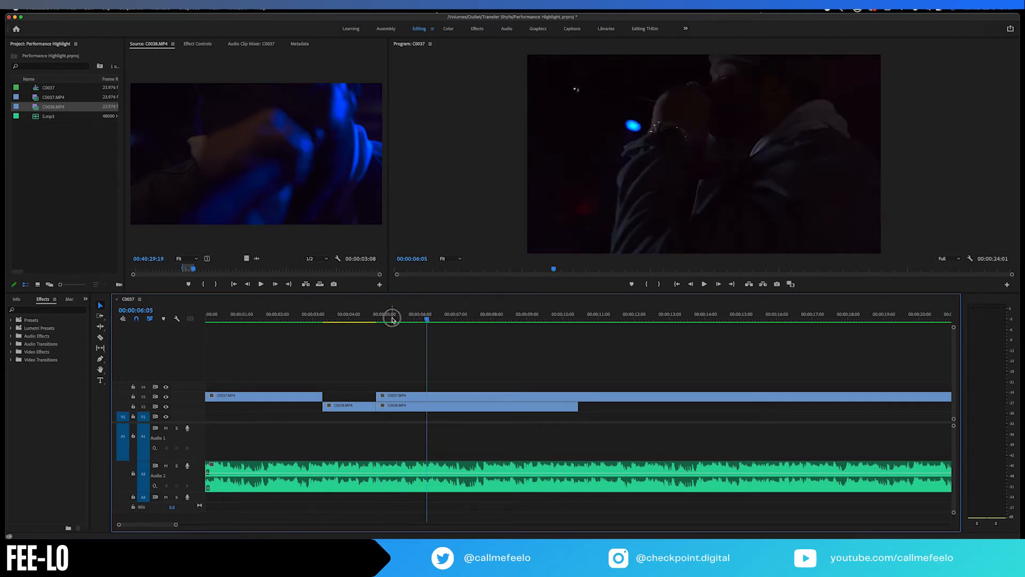
click(314, 318)
click(324, 317)
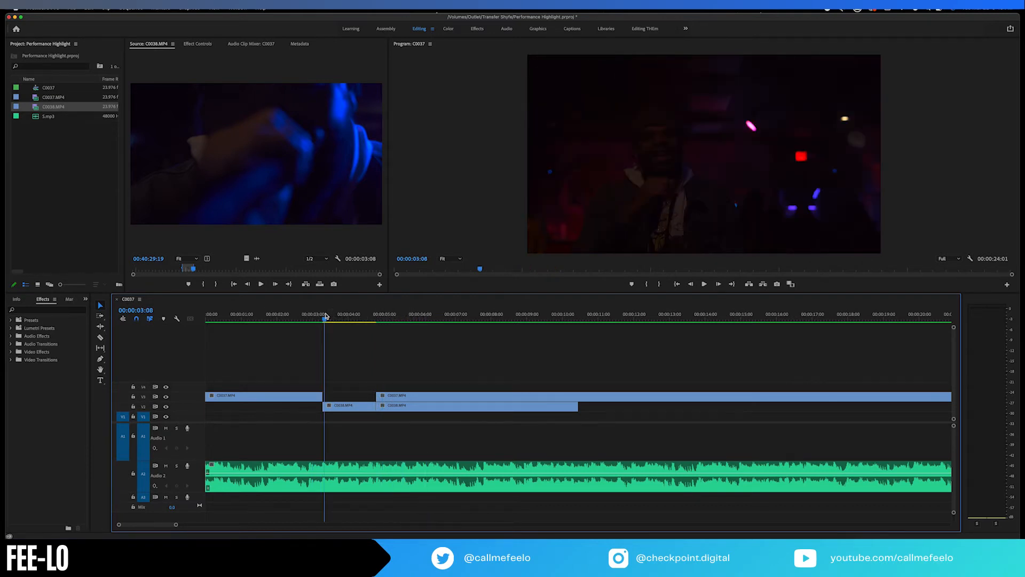
click(367, 318)
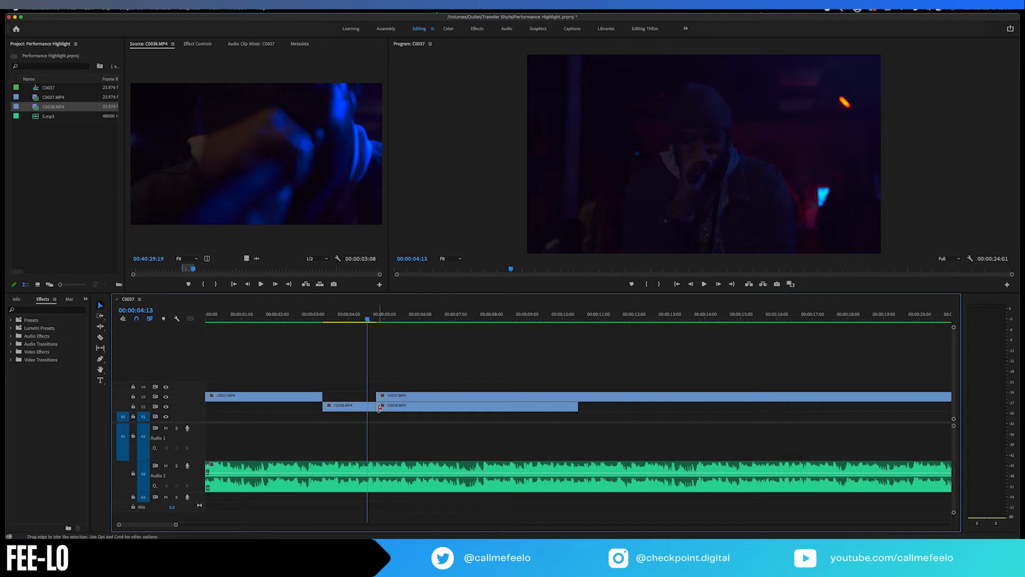
Trim the second C0037.MP4 section's start to the end of the second C0038.MP4 piece and delete that C0038.MP4 piece.
click(415, 407)
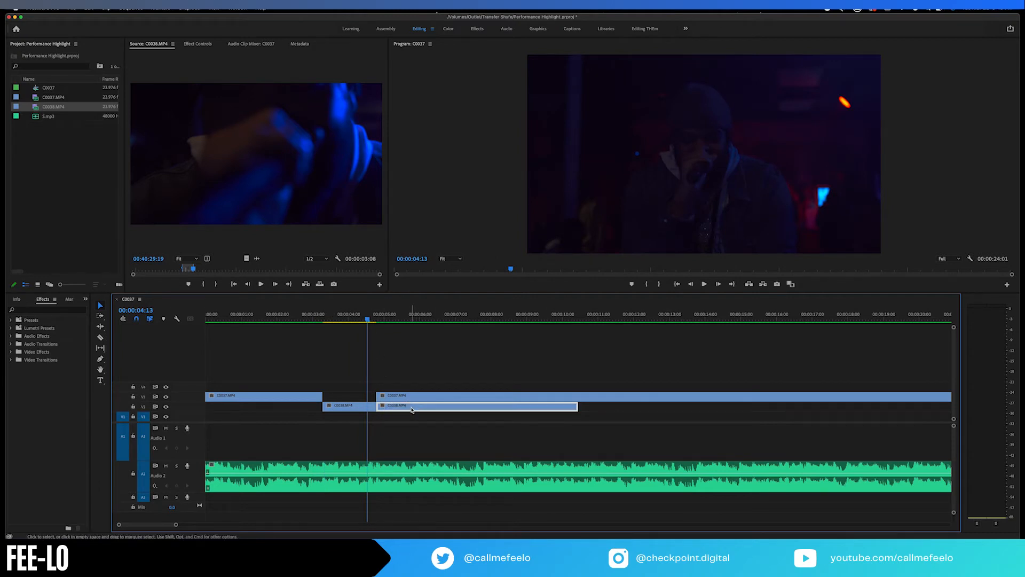
drag(379, 396, 580, 405)
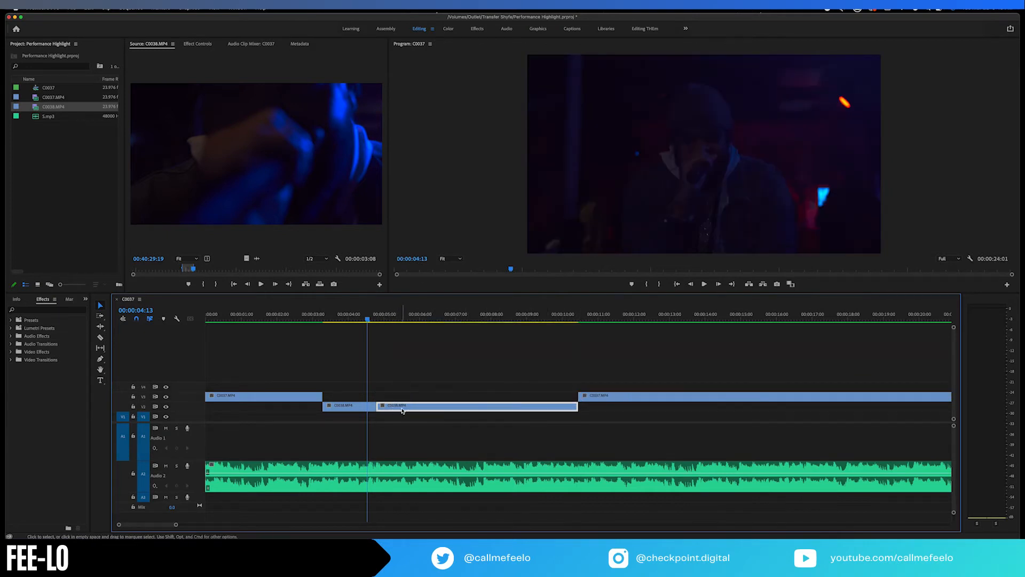
key(Delete)
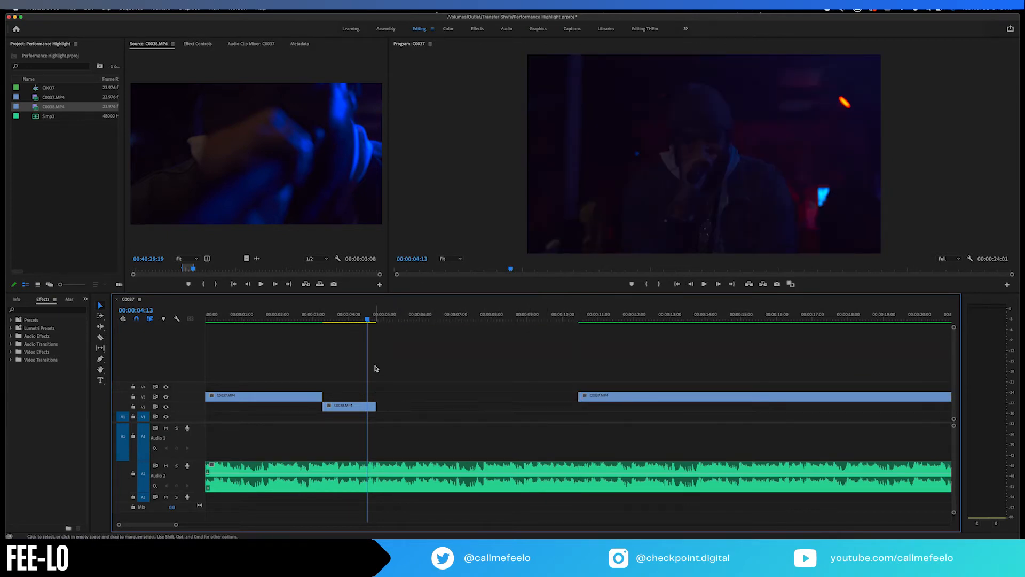
Play the gap after the shortened C0038.MP4 clip from 00:00:04:19 to 00:00:06:00 and view the C0037.MP4 frame at 00:00:12:05.
click(377, 319)
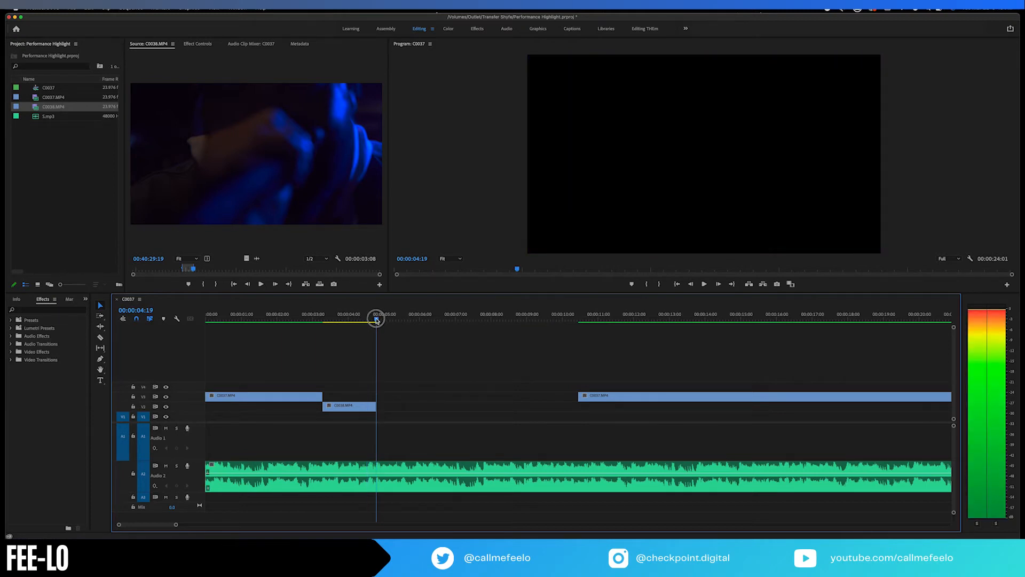
click(376, 319)
key(space)
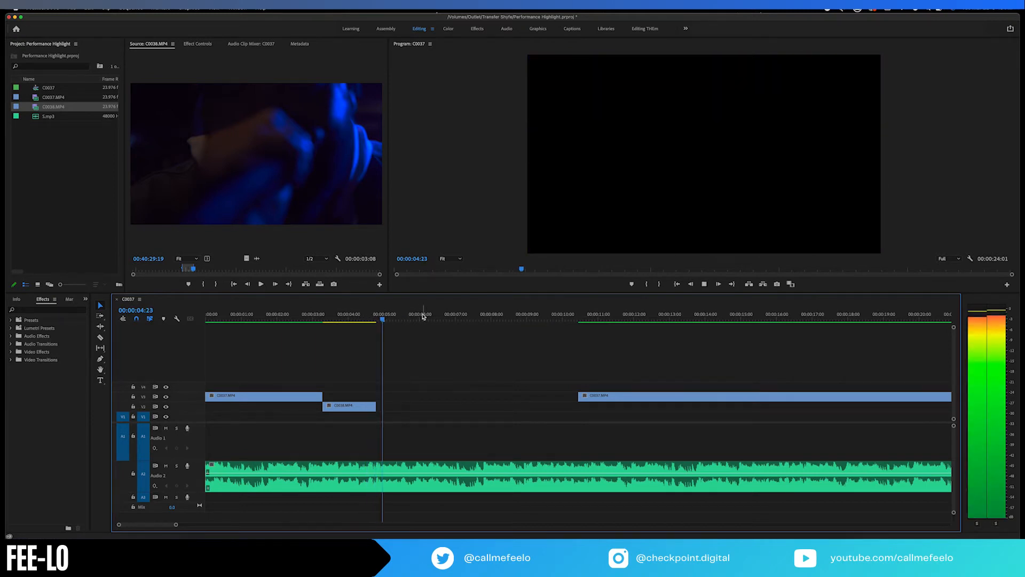
key(space)
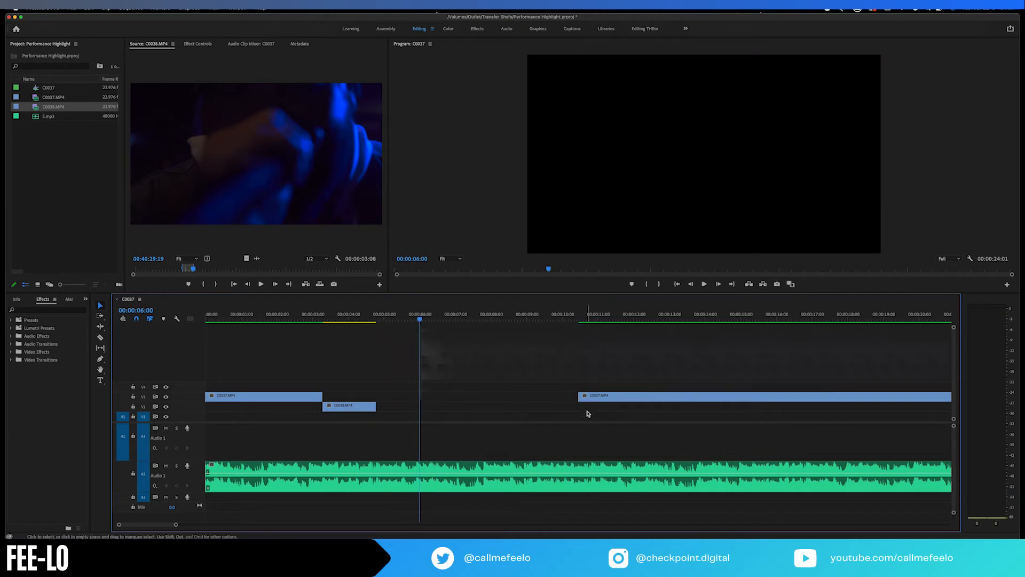
click(641, 319)
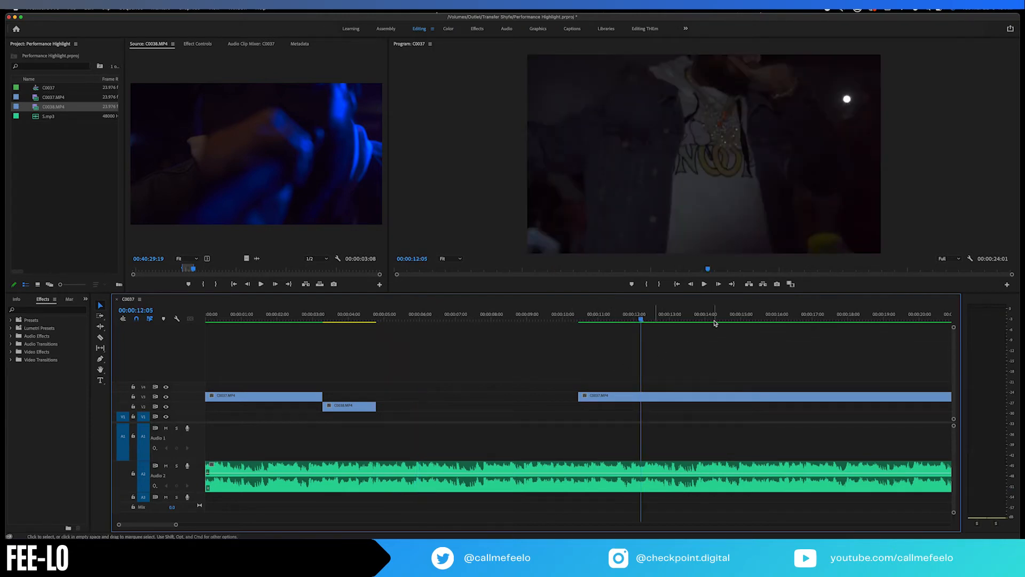
Extend the second C0037.MP4 section's start back to the end of the C0038.MP4 clip at 00:00:04:19.
click(372, 407)
drag(581, 396, 377, 394)
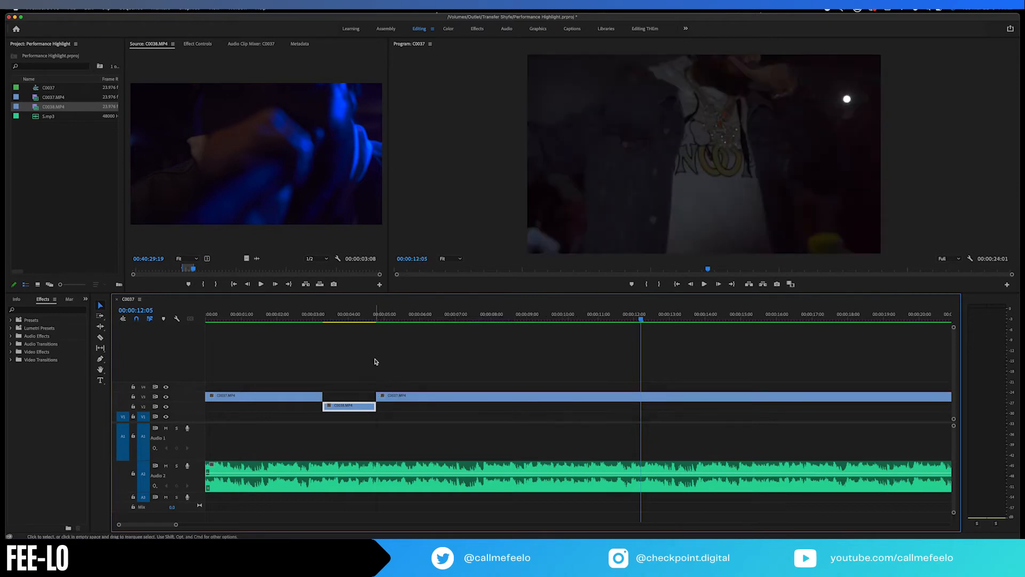
Render the sequence from In to Out and set the timeline playhead to 00:00:03:06, just before the C0038.MP4 clip.
click(372, 318)
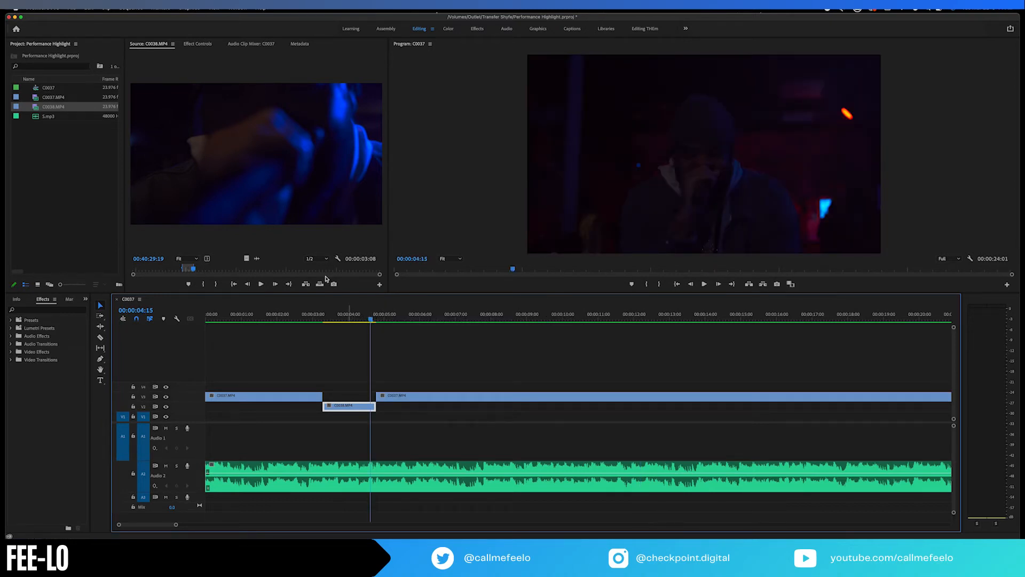
click(133, 8)
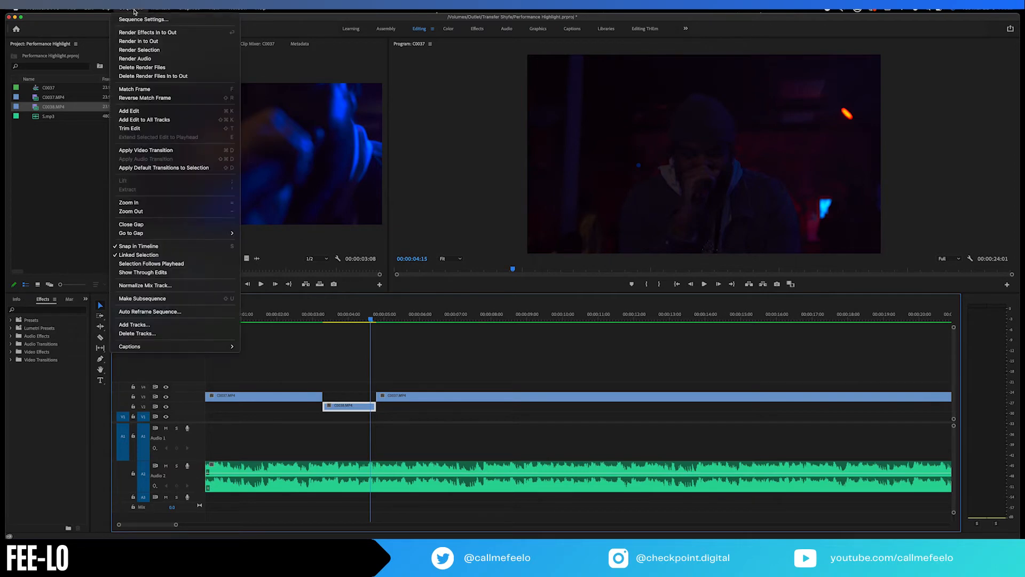
click(138, 41)
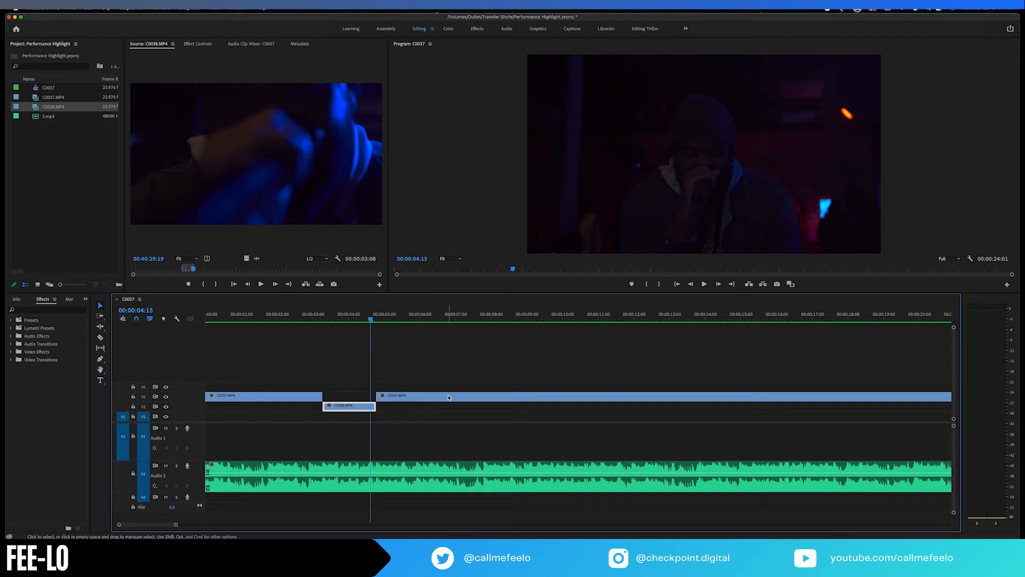
key(minus)
key(minus)
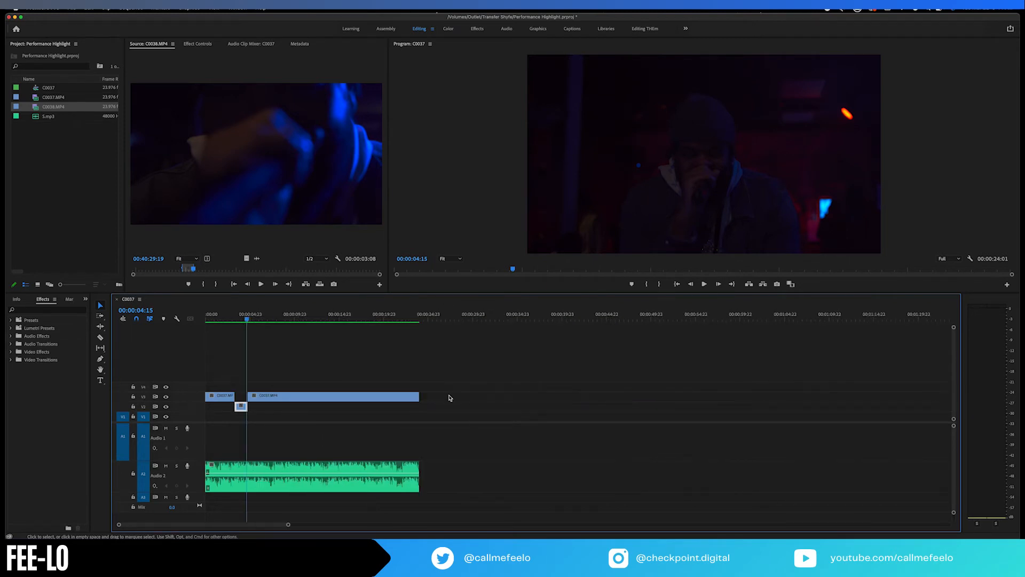
click(235, 319)
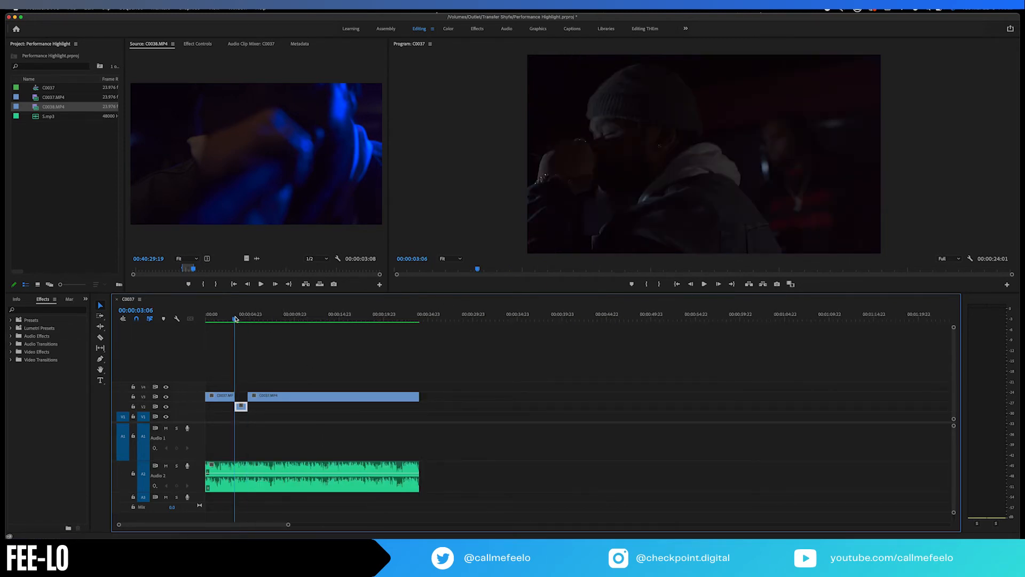
key(equal)
key(equal)
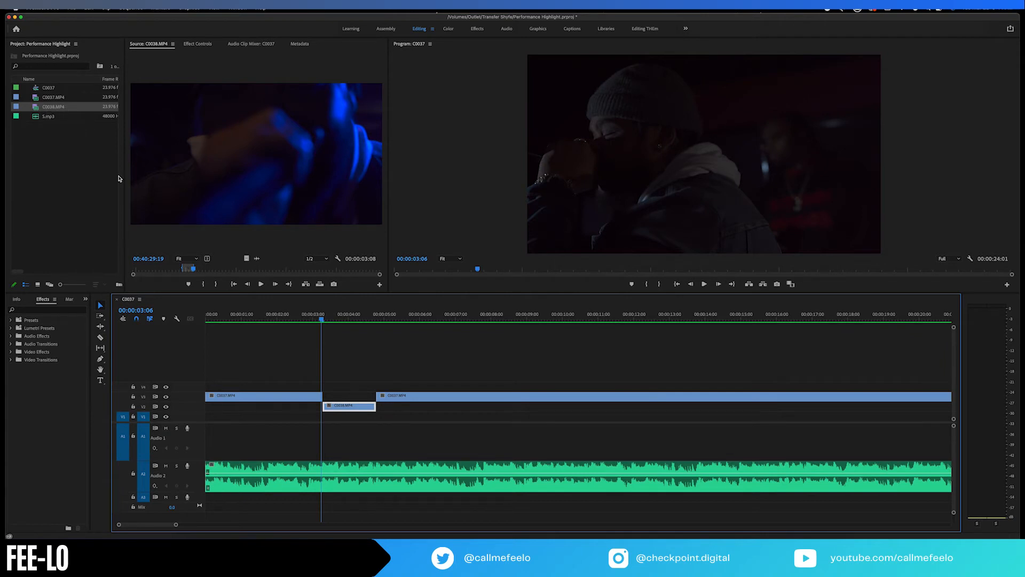
Play the C0038.MP4 source footage from 00:40:34:11 and mark an In point at 00:40:49:01.
click(210, 270)
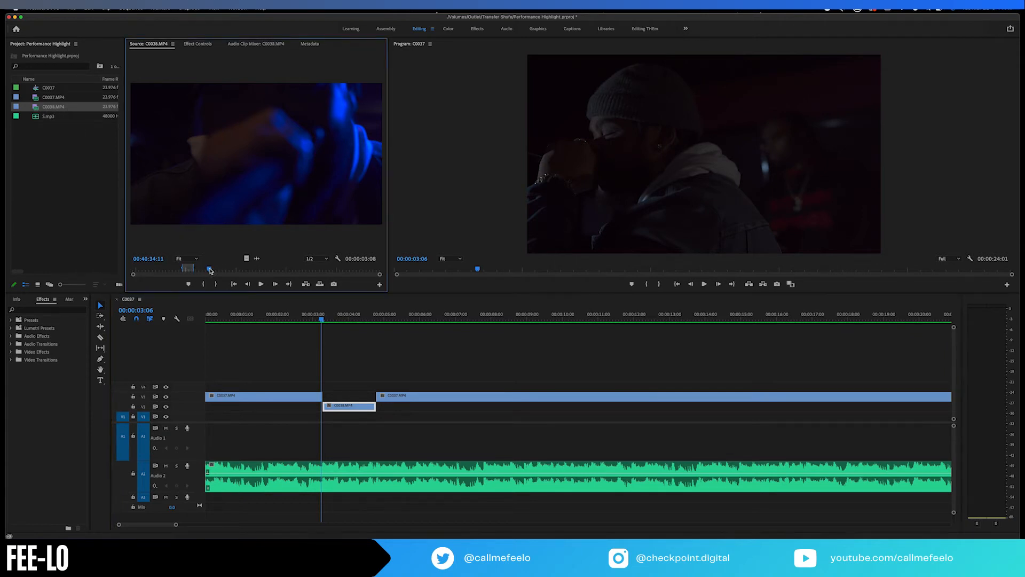
key(space)
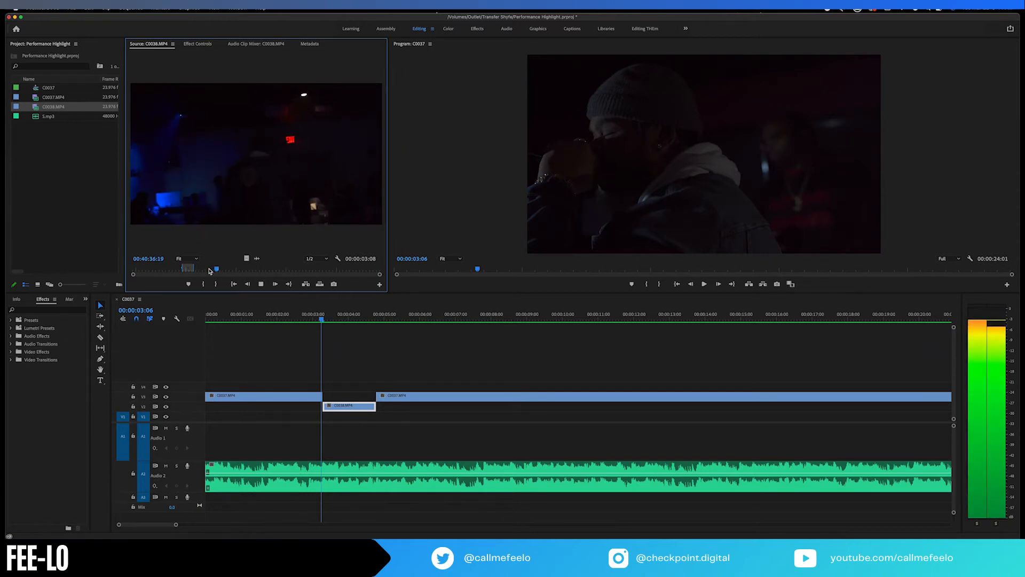
key(space)
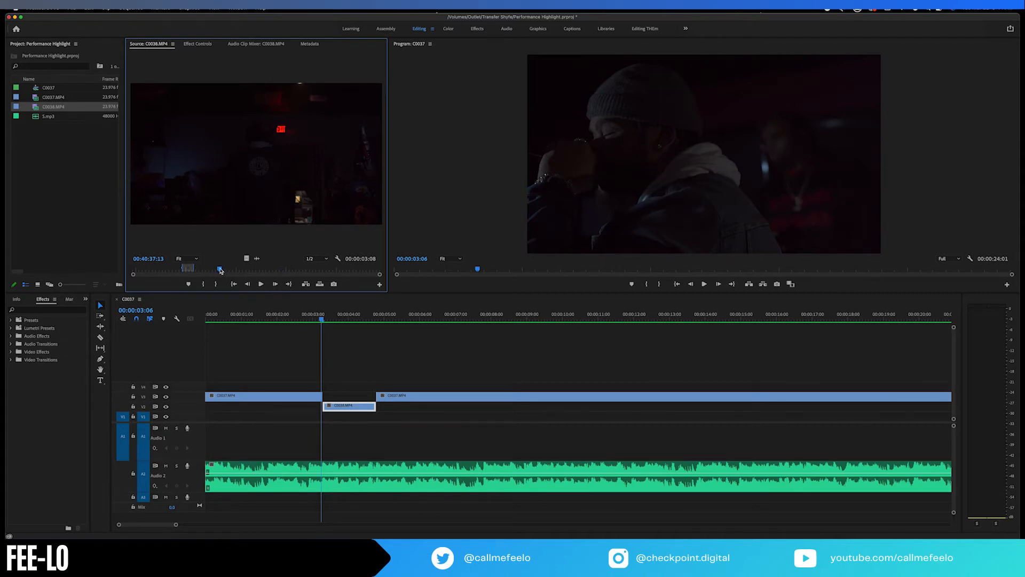
drag(219, 269, 223, 271)
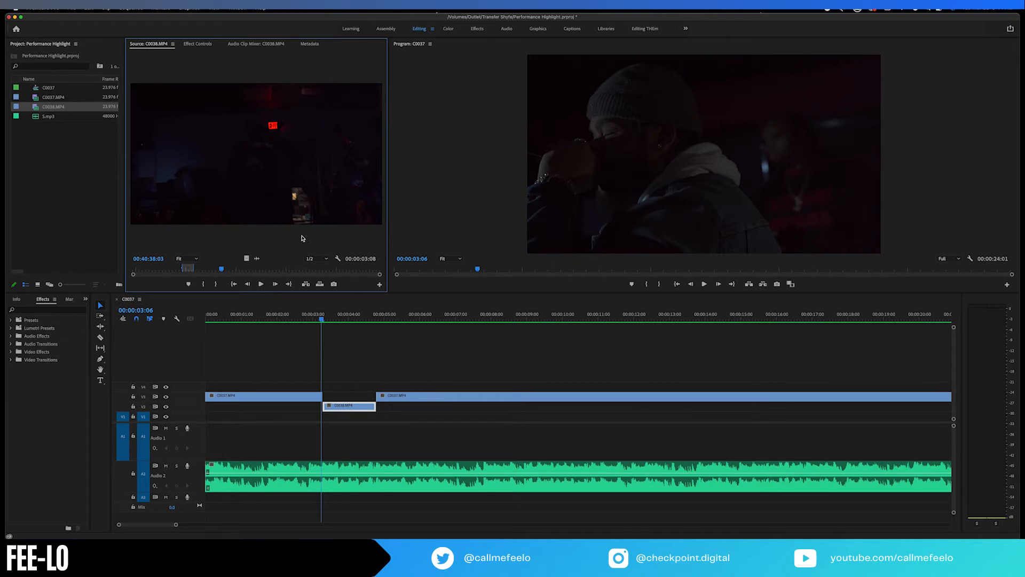
key(space)
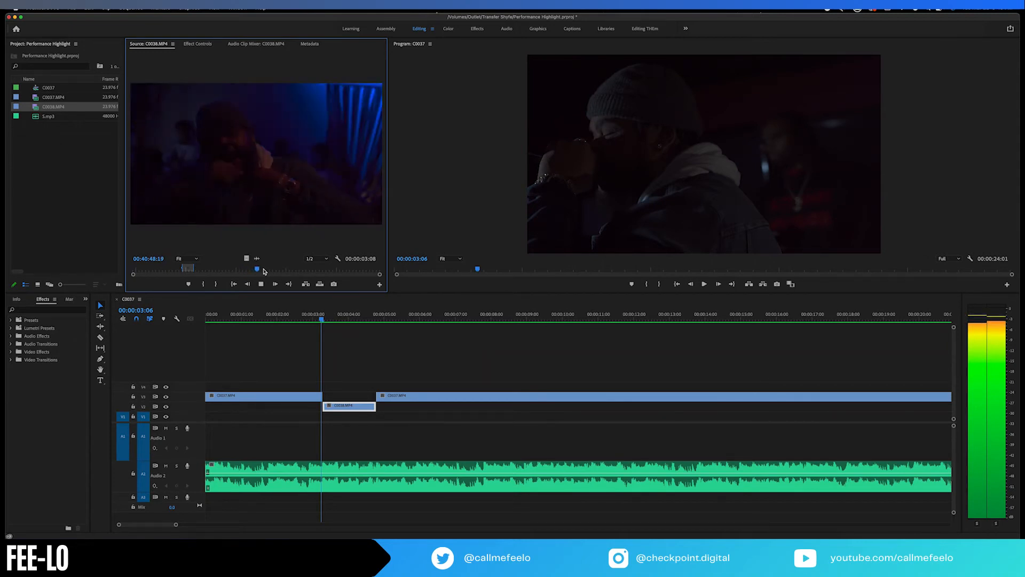
key(space)
key(j)
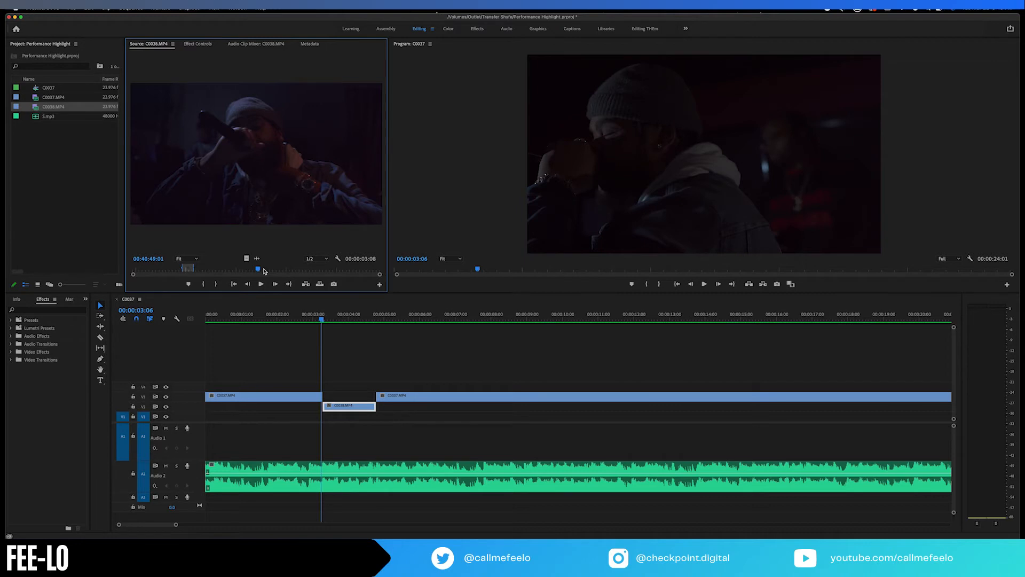
key(i)
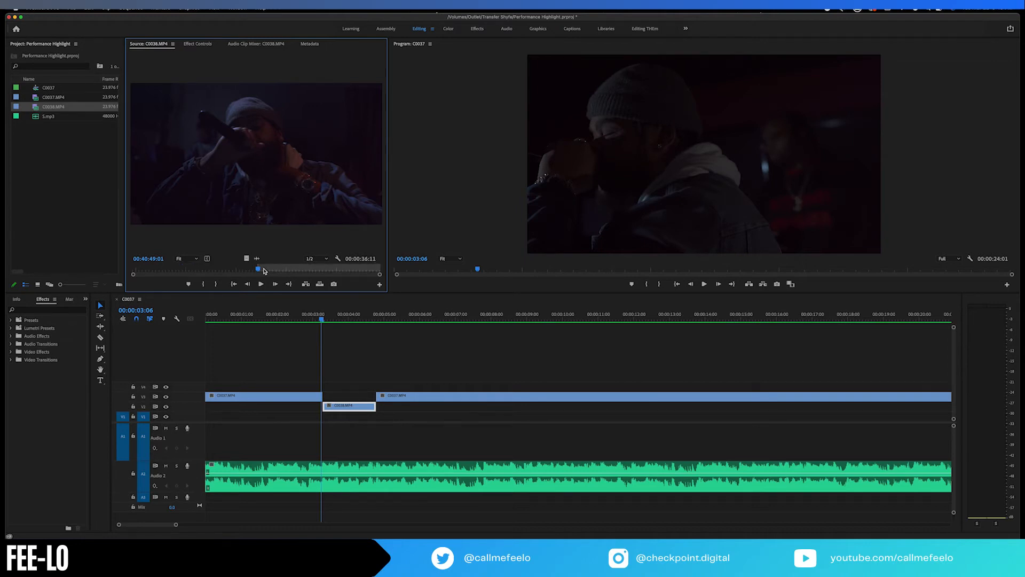
Review more of the C0038.MP4 source and move its In point to 00:41:10:17.
key(space)
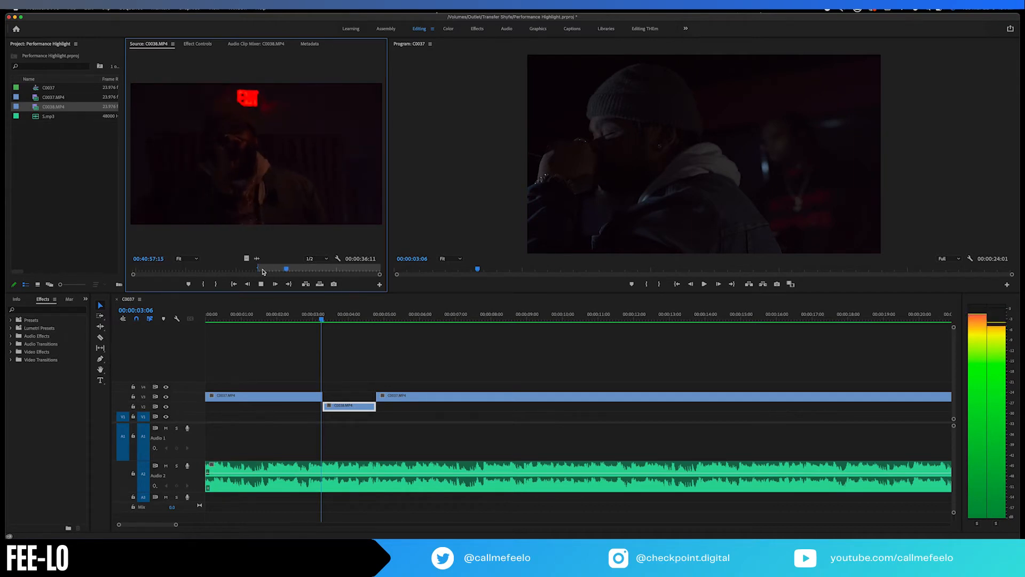
key(space)
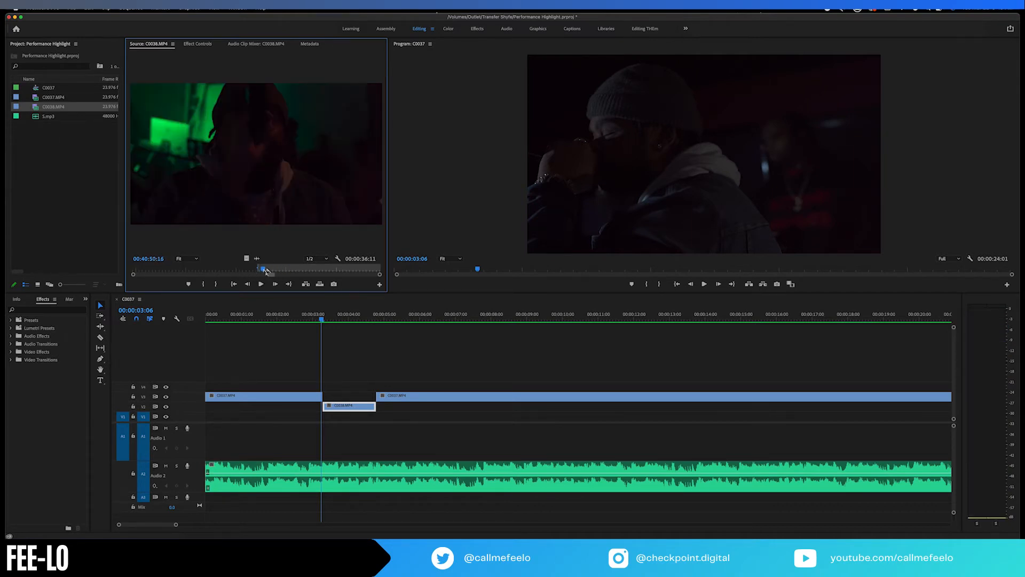
drag(284, 271, 332, 269)
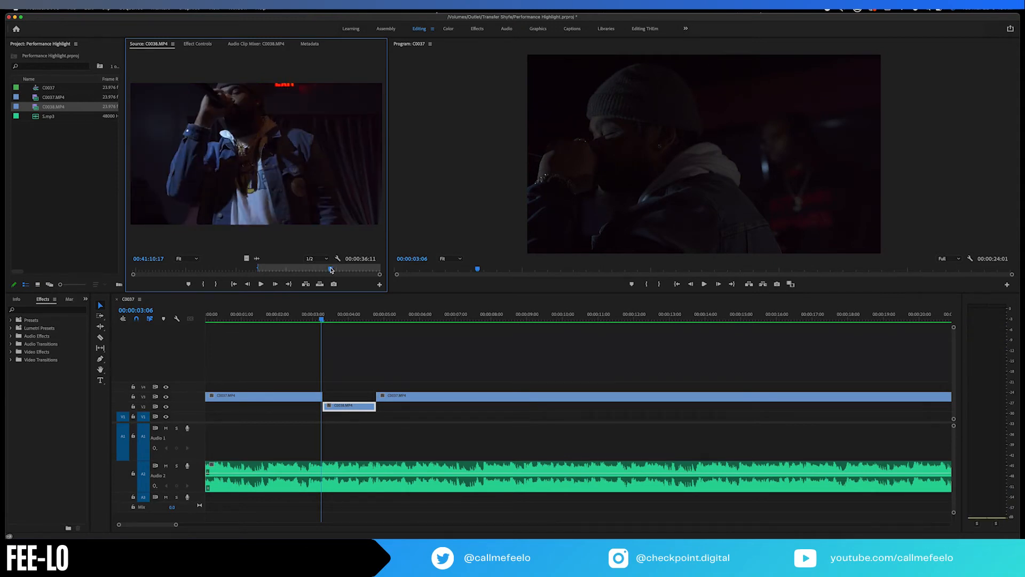
key(i)
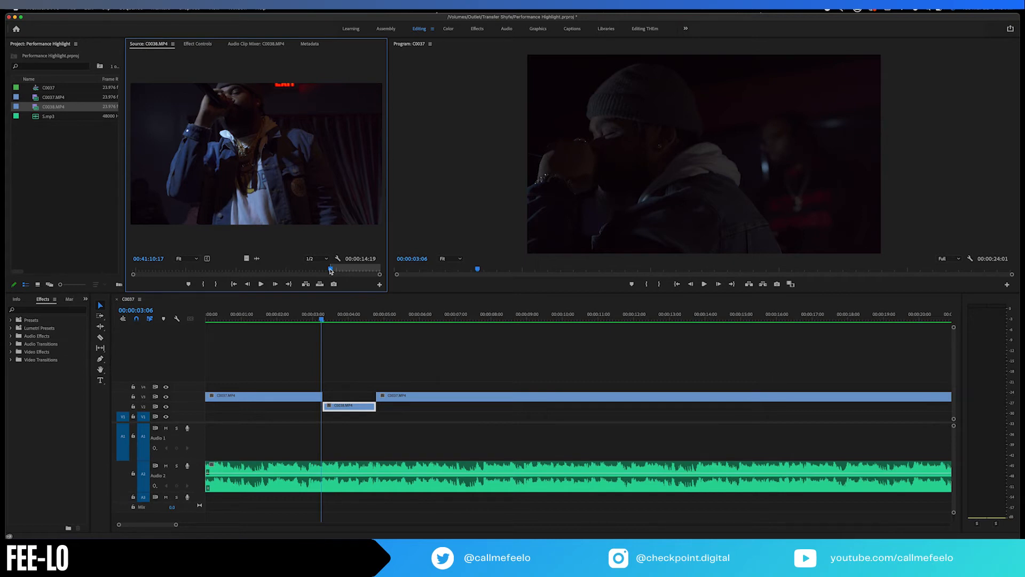
Play and step through the C0038.MP4 source footage after 00:41:10:17 to look for a usable matching shot.
key(space)
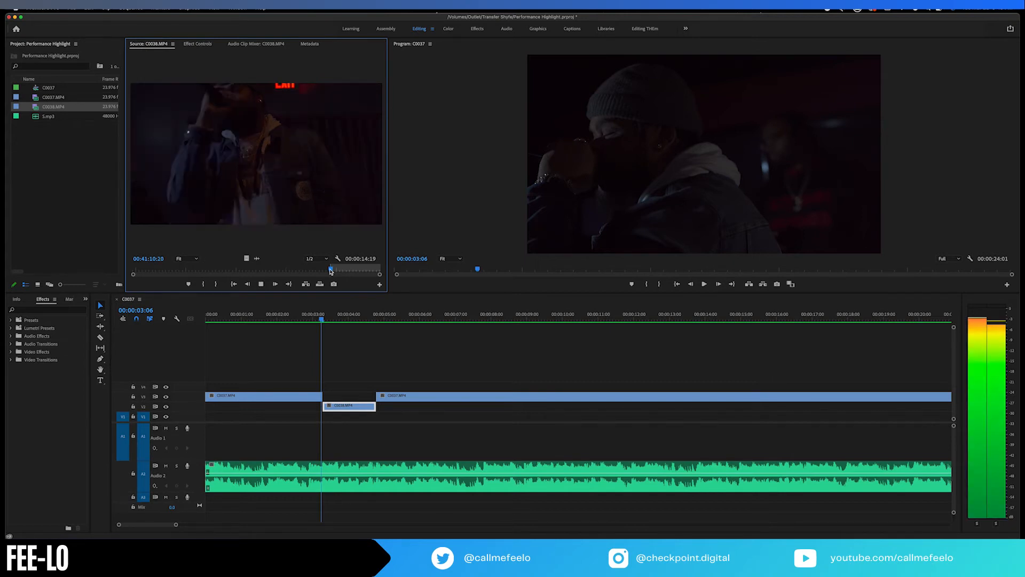
key(space)
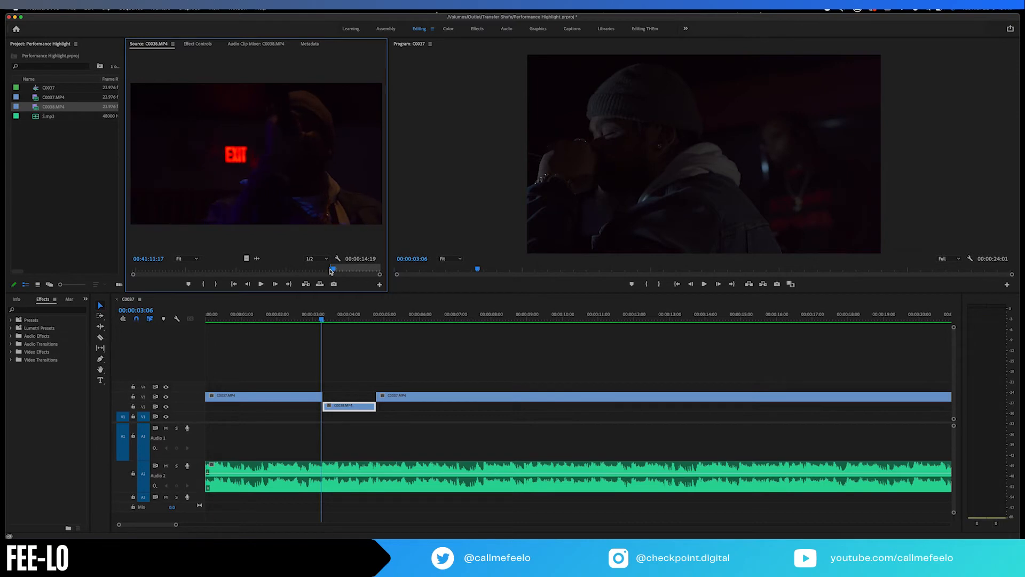
key(Left)
key(Left)
key(Left)
key(Left)
key(Left)
key(Left)
key(Left)
key(Left)
key(Left)
key(Left)
key(Left)
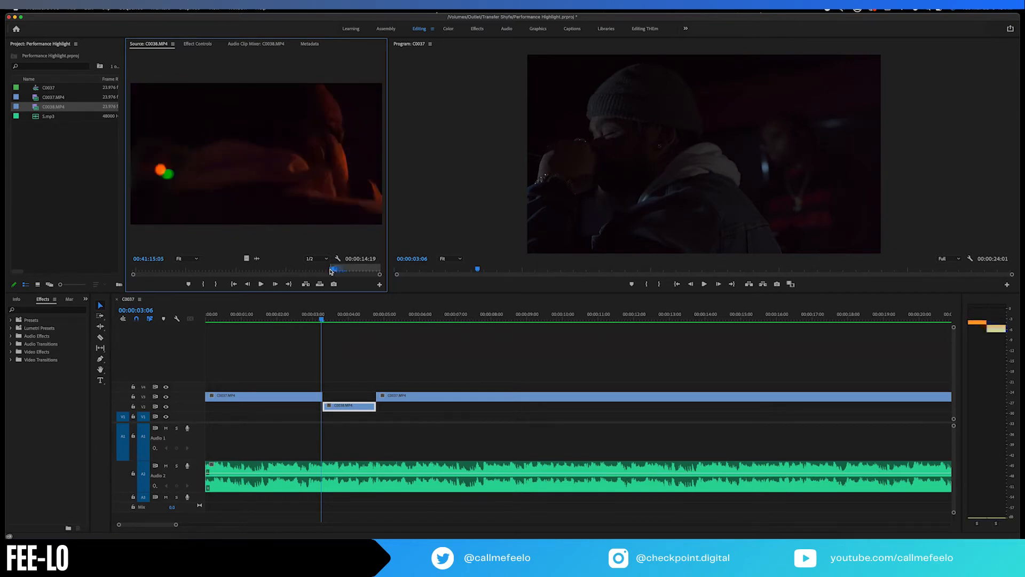
key(space)
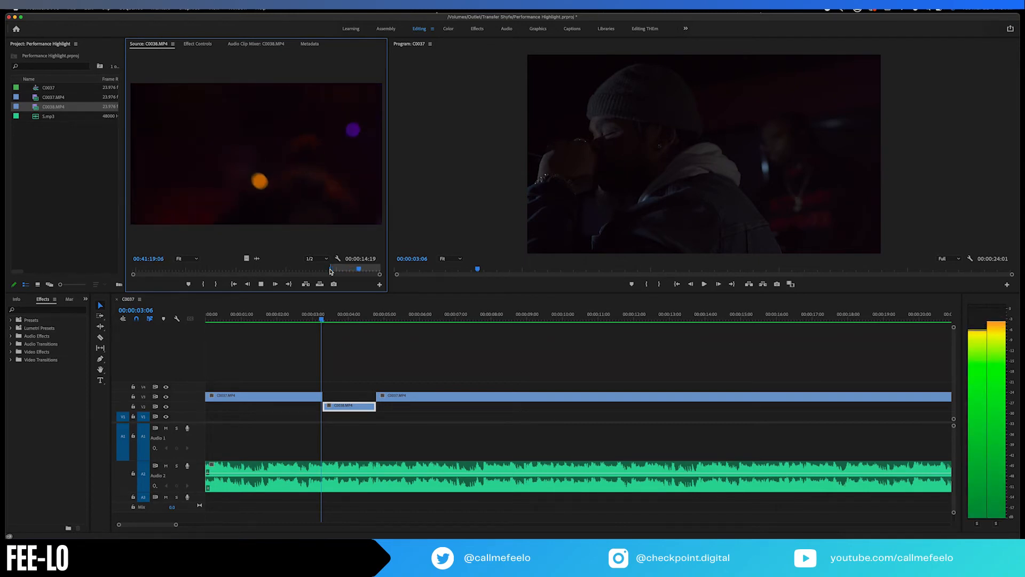
key(space)
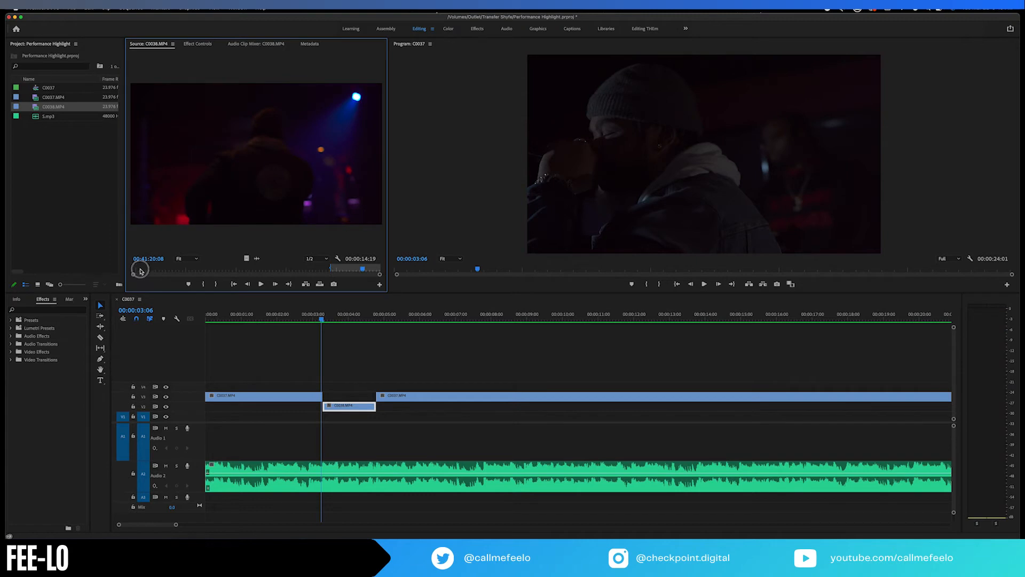
Review the beginning of the C0038.MP4 source and mark a 00:00:03:15 range ending at 00:40:23:16.
drag(140, 271, 111, 274)
key(space)
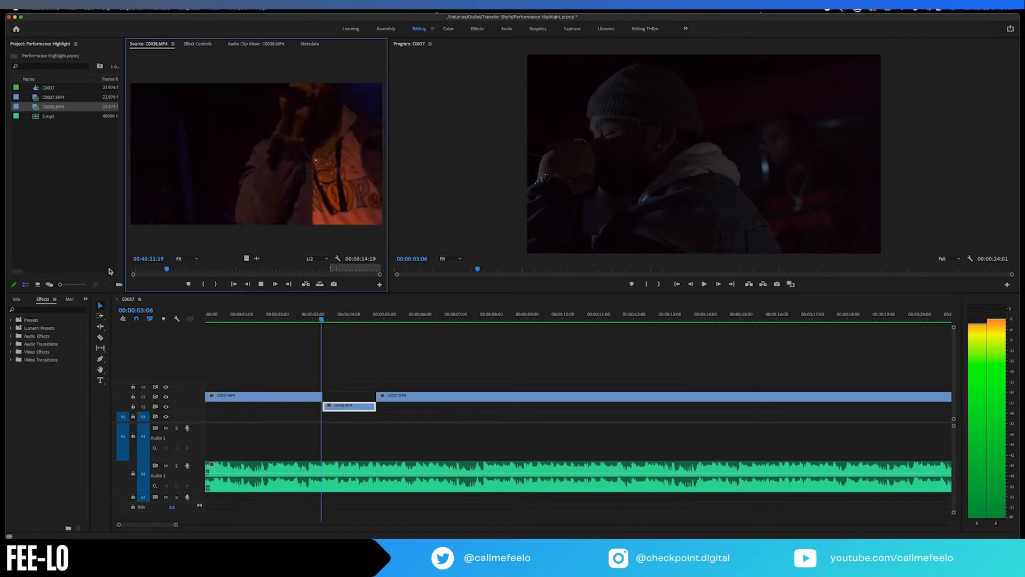
key(space)
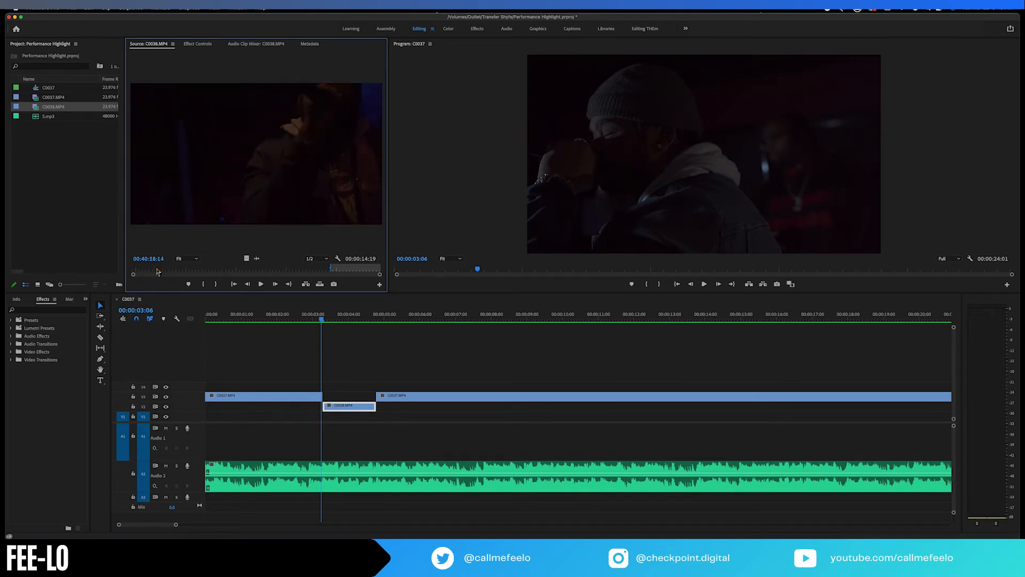
key(space)
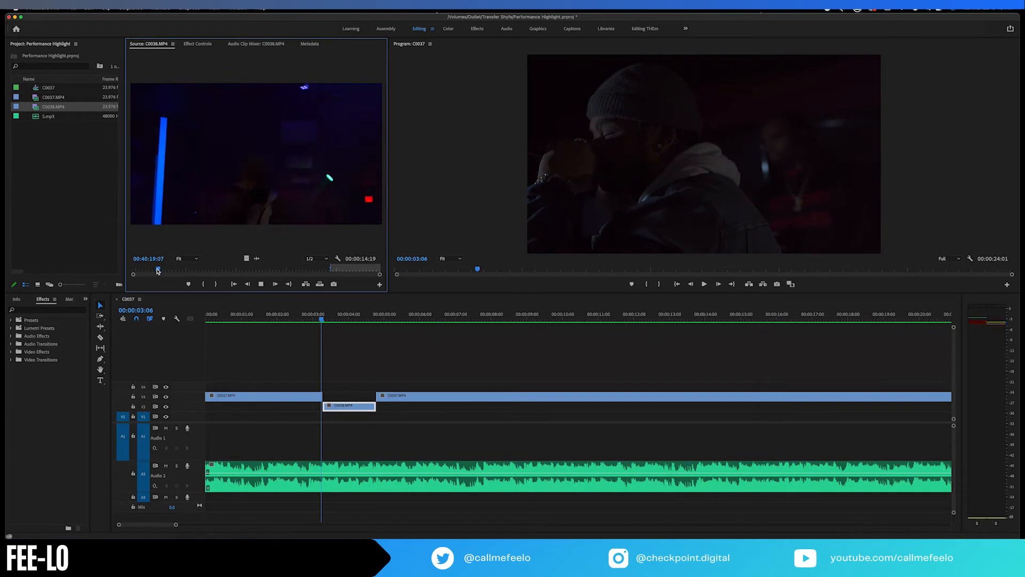
key(i)
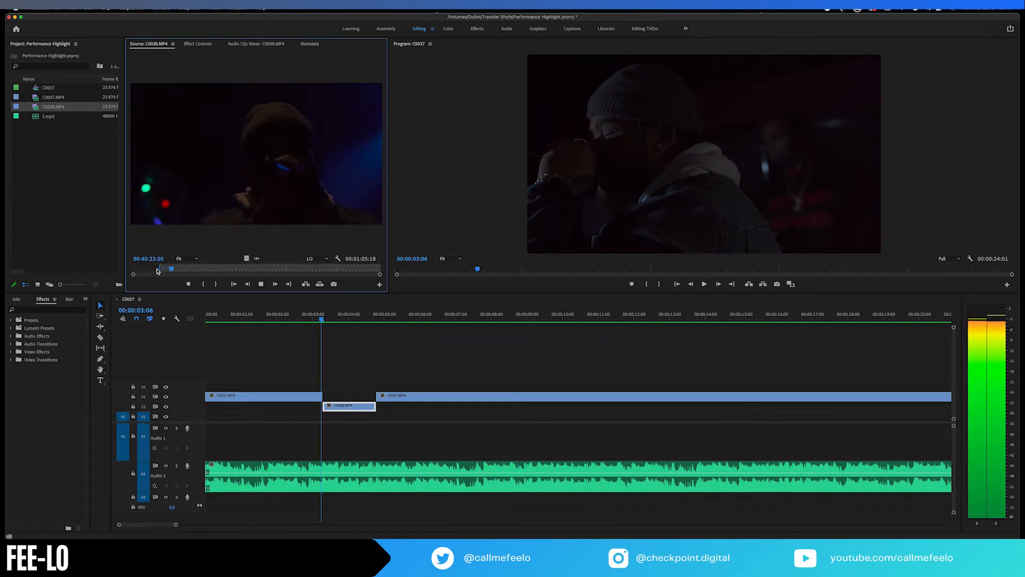
key(o)
key(space)
Play the timeline across the C0038.MP4 clip and cut the second C0037.MP4 section at 00:00:06:06.
click(315, 320)
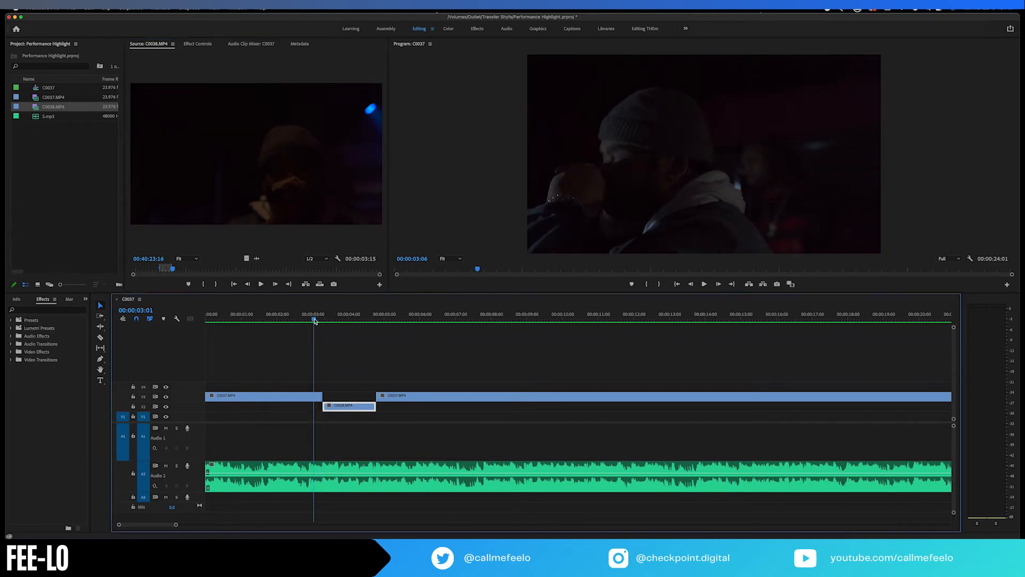
key(space)
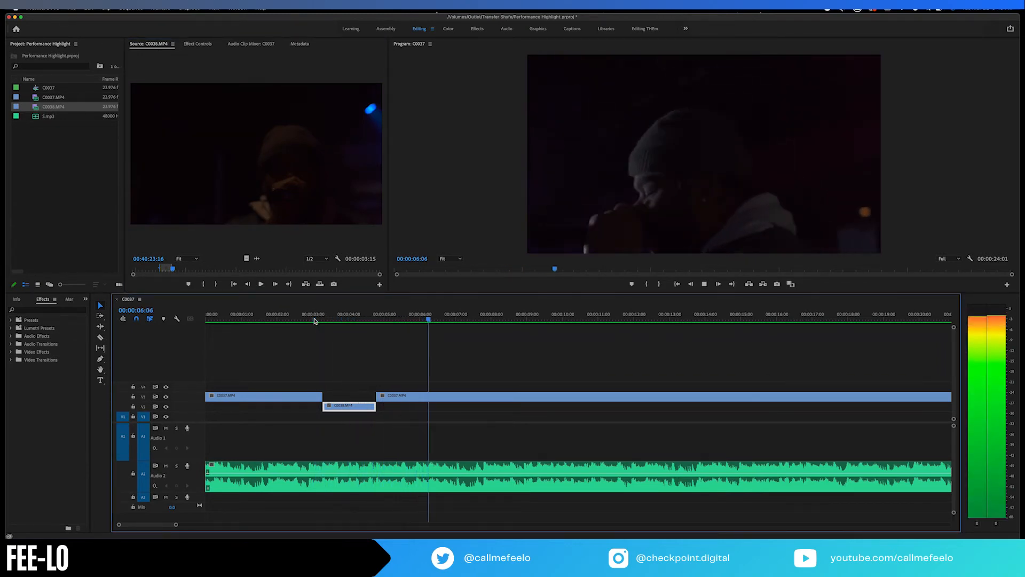
key(space)
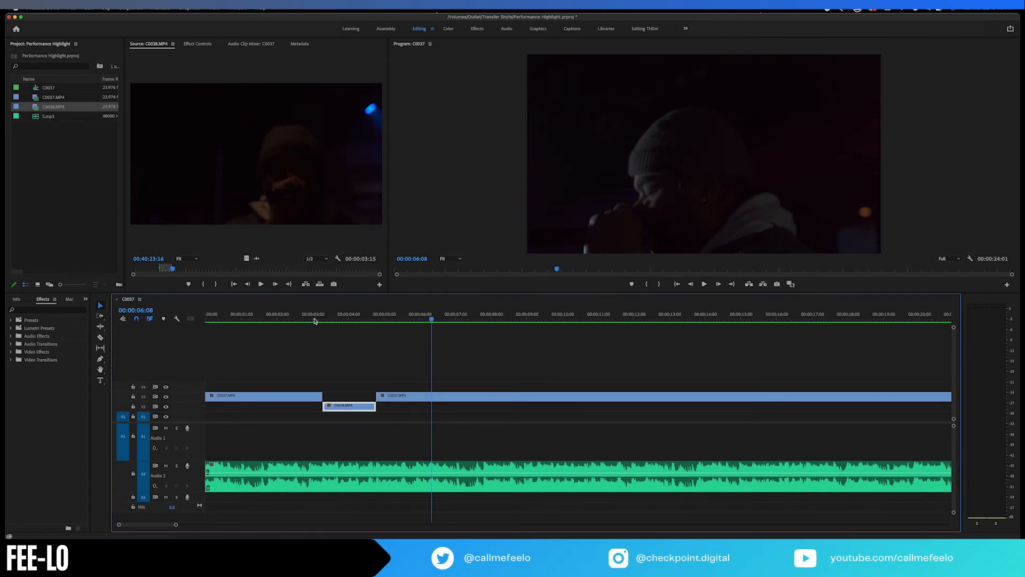
click(428, 321)
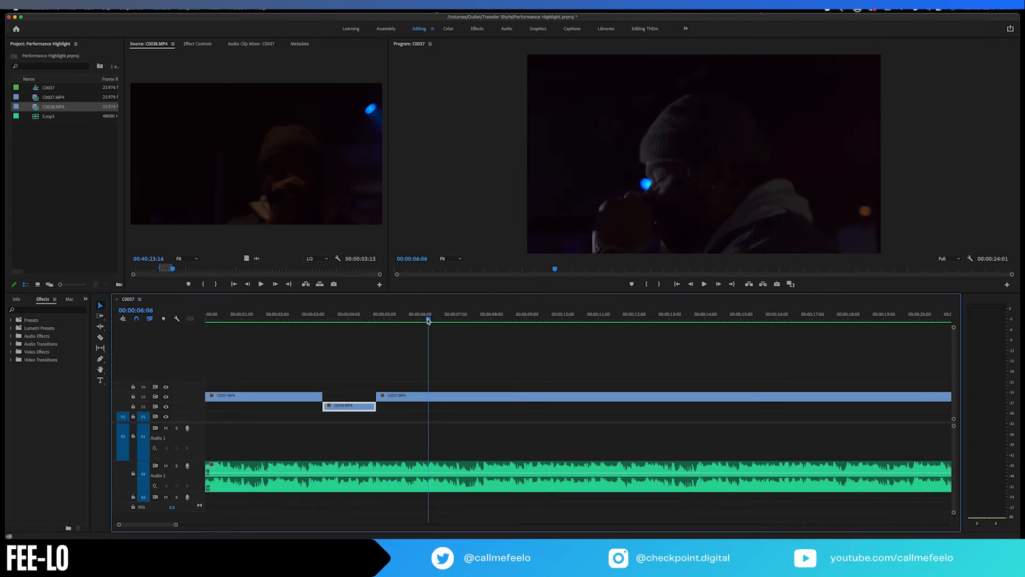
key(c)
click(432, 396)
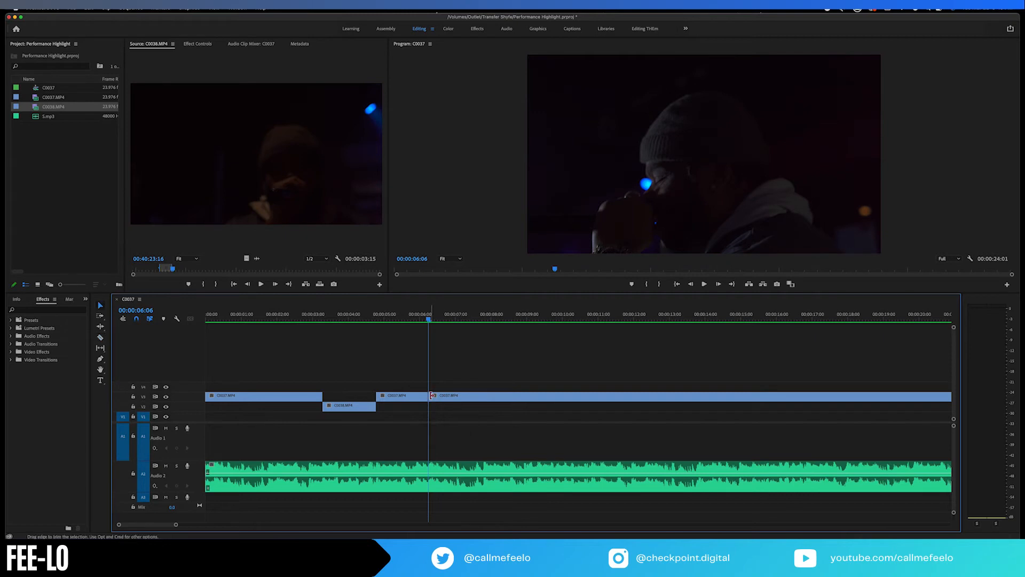
Place the marked C0038.MP4 range, video only, one track above C0037.MP4 at 00:00:06:06 and start the last C0037.MP4 section at its end.
key(v)
drag(246, 259, 559, 398)
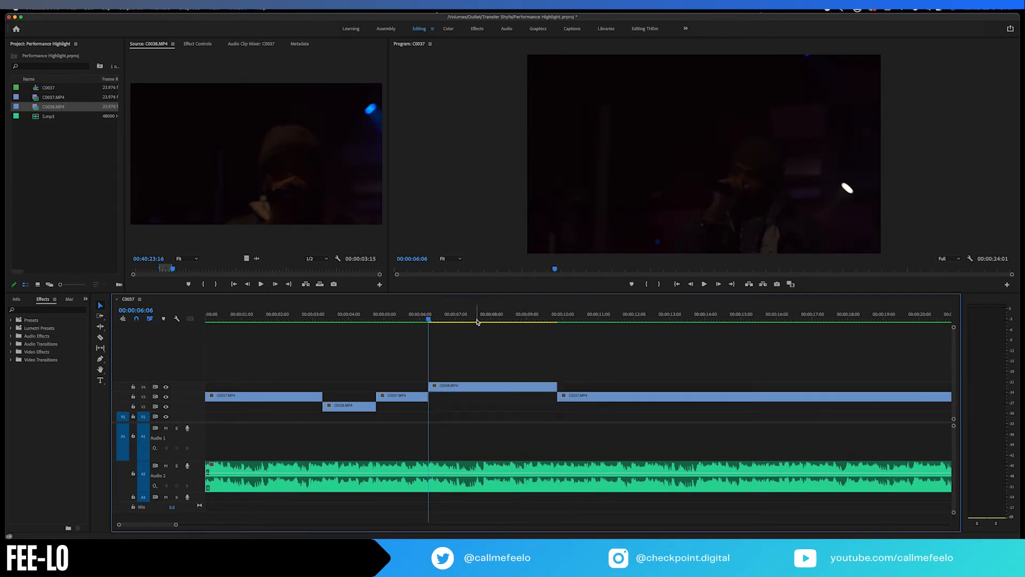
Render the sequence from In to Out and play the edit from the start through 00:00:13:09.
click(132, 8)
click(150, 41)
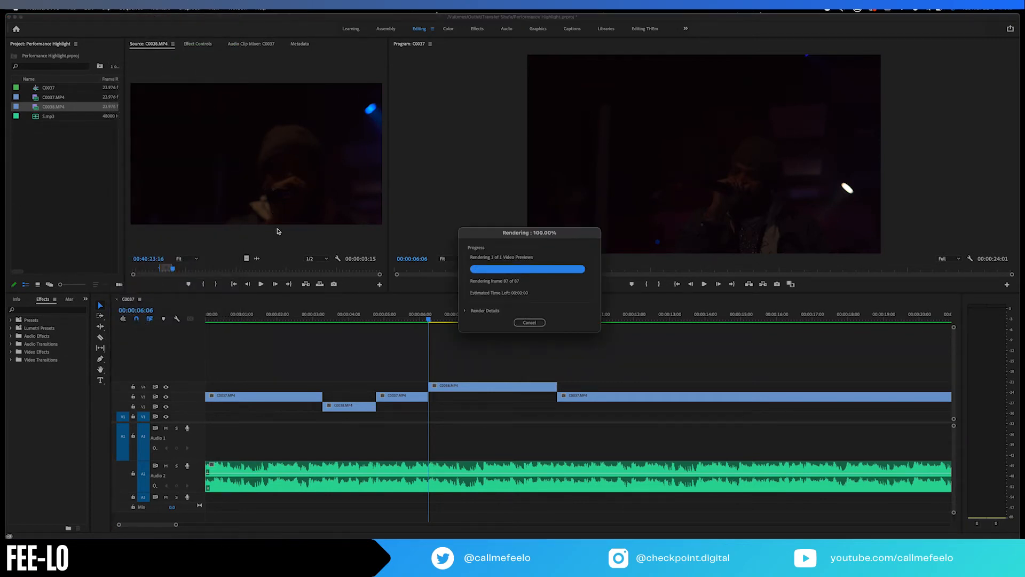
click(209, 316)
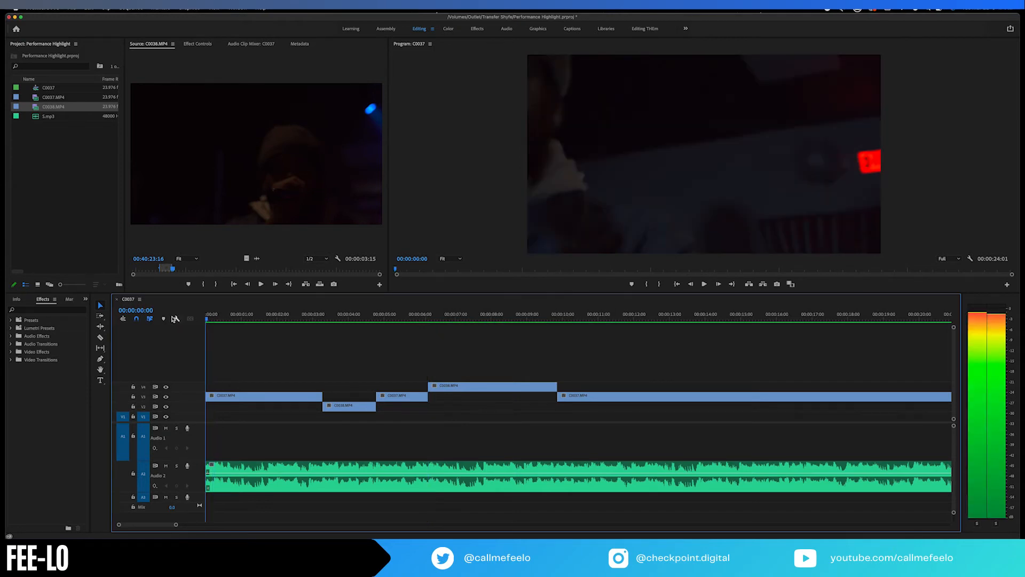
key(space)
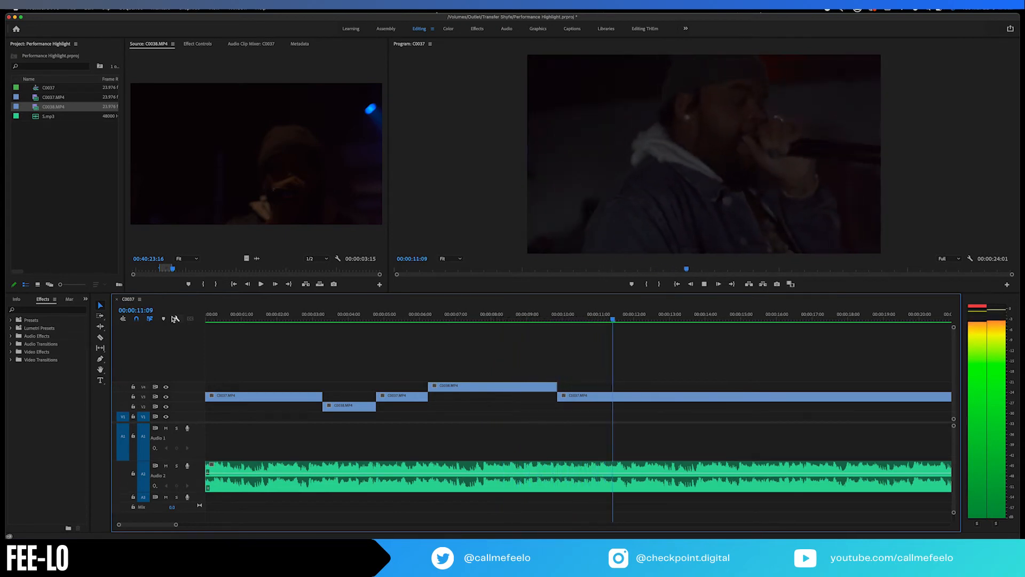
key(space)
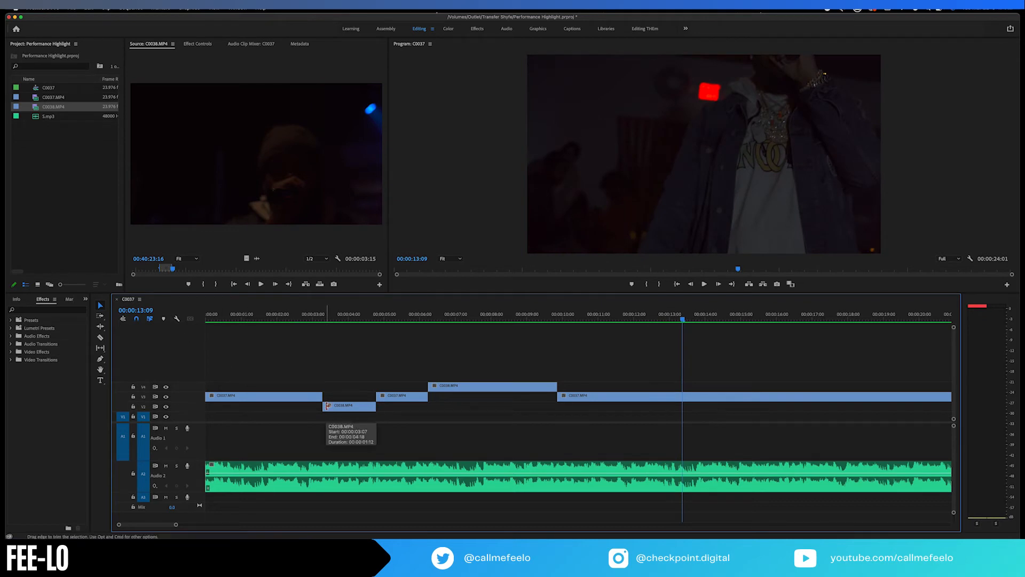
key(minus)
key(minus)
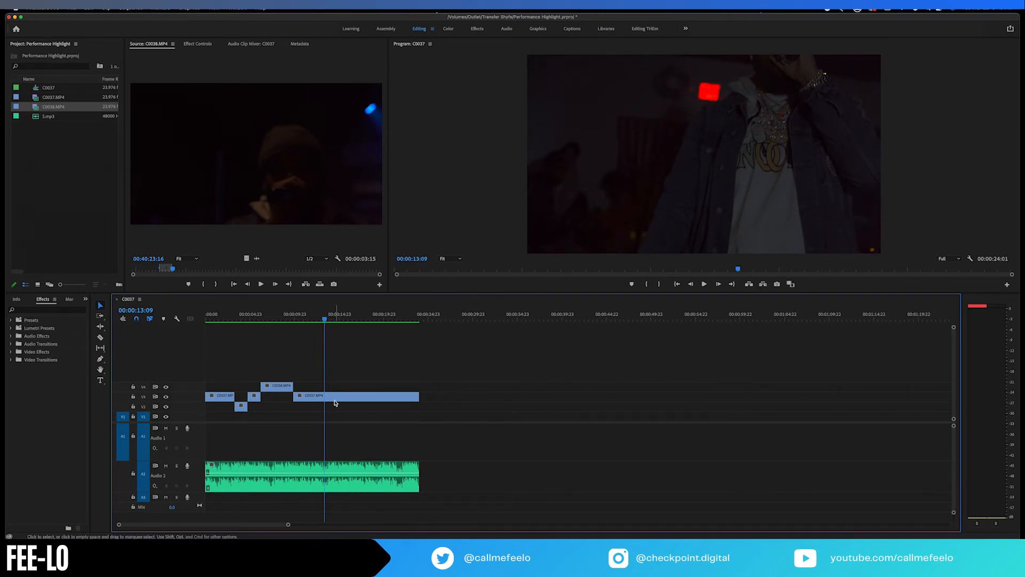
Play the sequence to find the cut point and split the last C0037.MP4 clip at 00:00:13:19.
key(c)
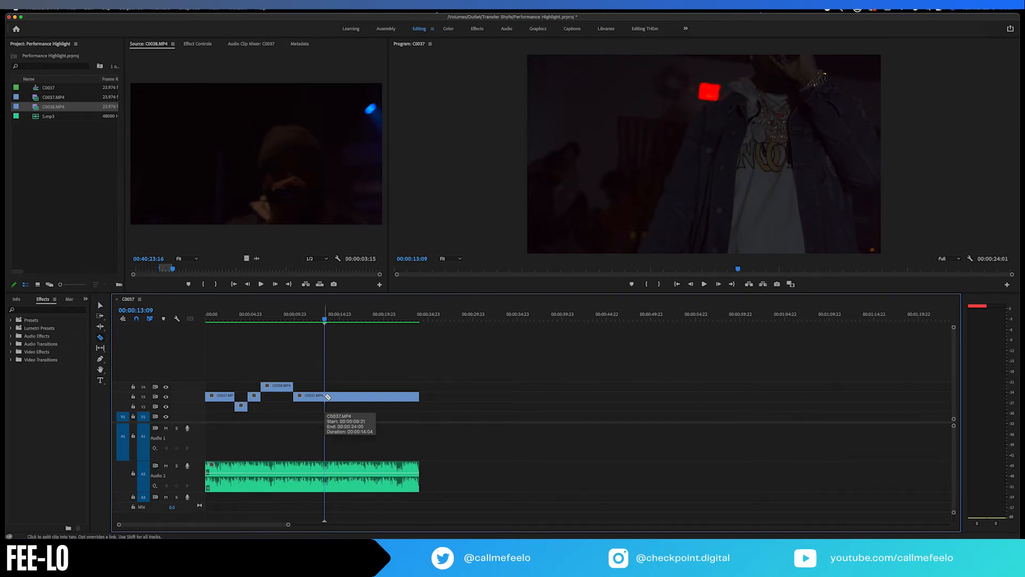
key(v)
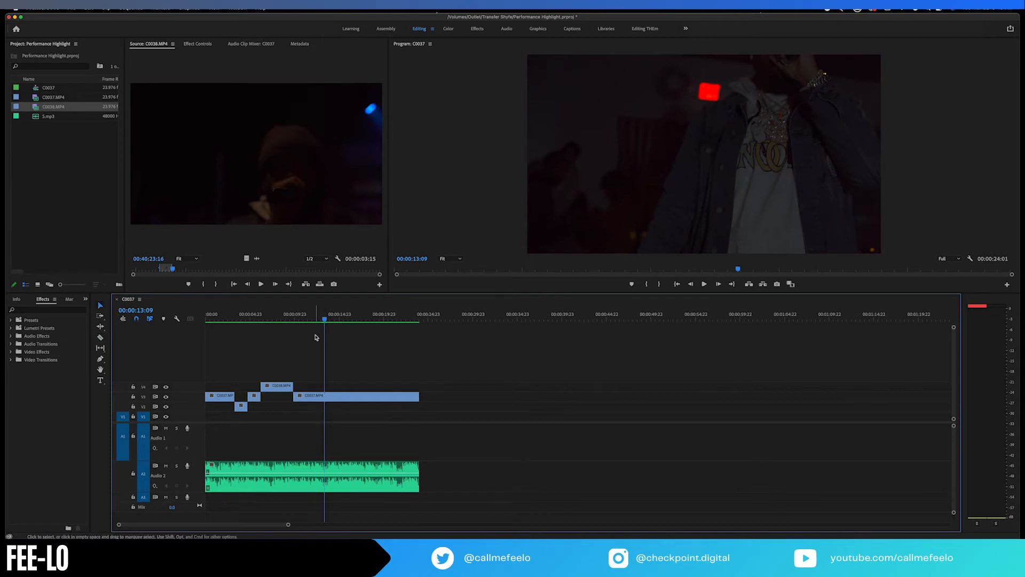
drag(319, 318, 309, 319)
key(equal)
key(equal)
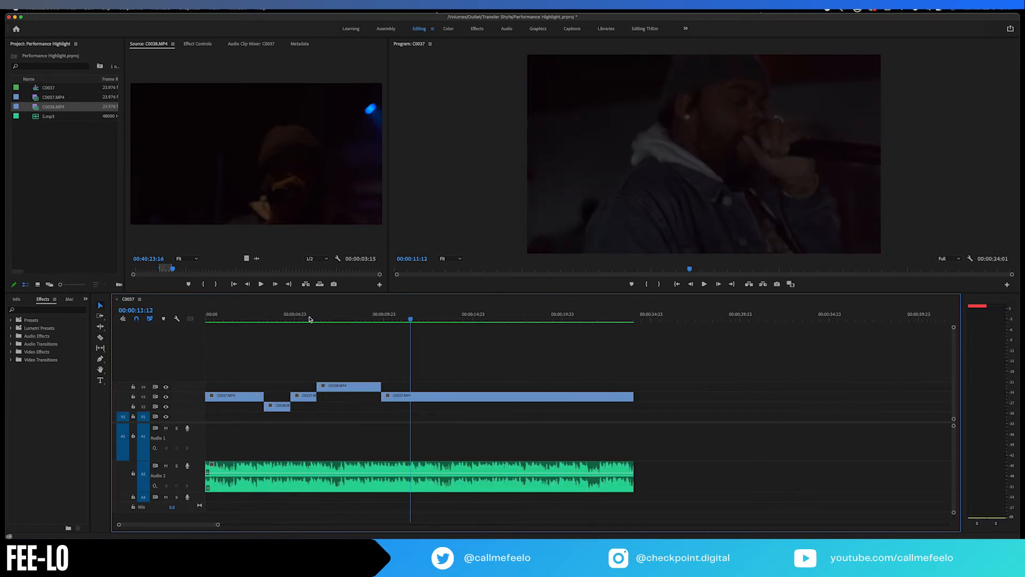
key(space)
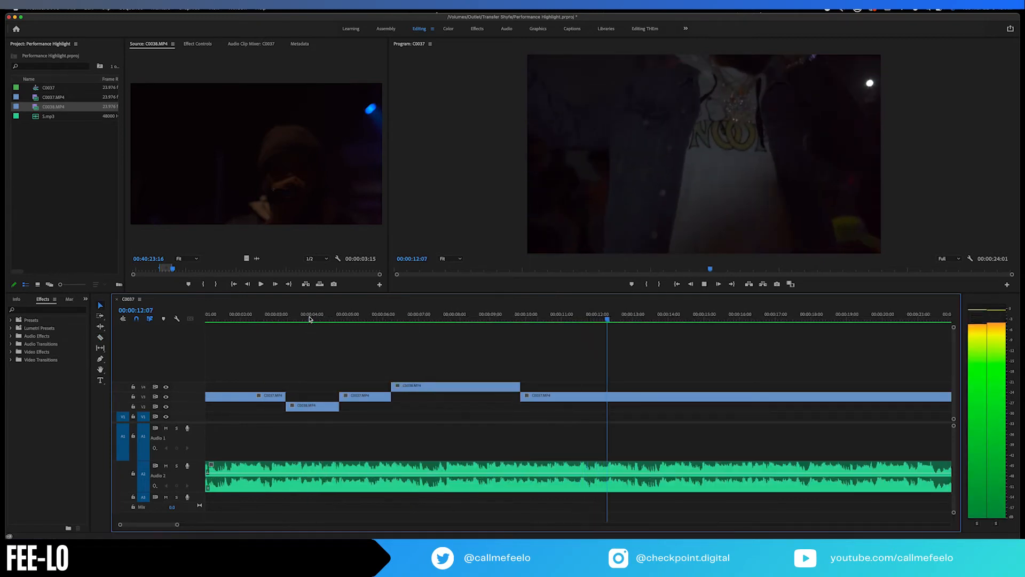
key(space)
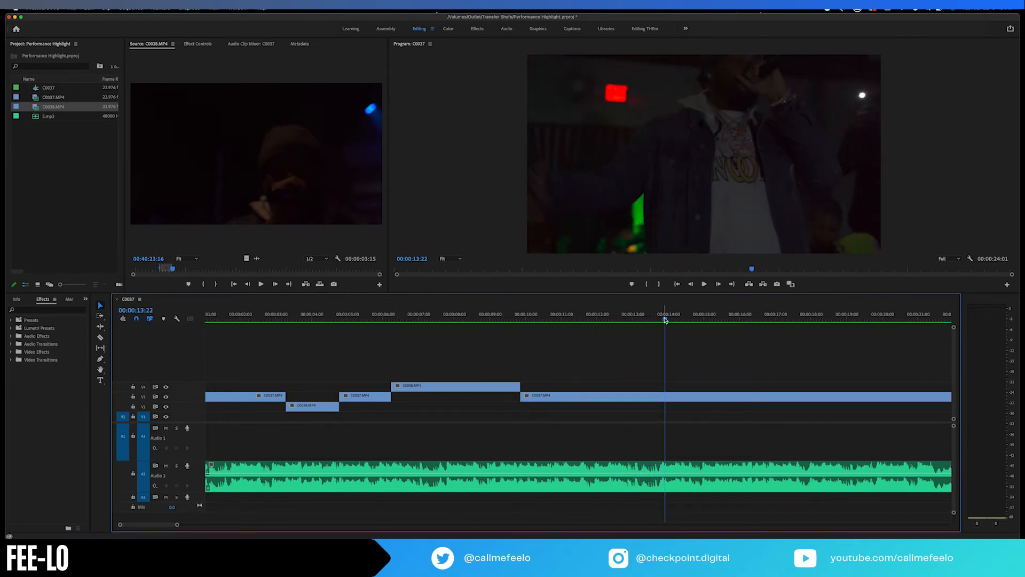
click(659, 319)
mouse_move(659, 318)
mouse_down()
mouse_move(675, 319)
mouse_move(661, 321)
mouse_up()
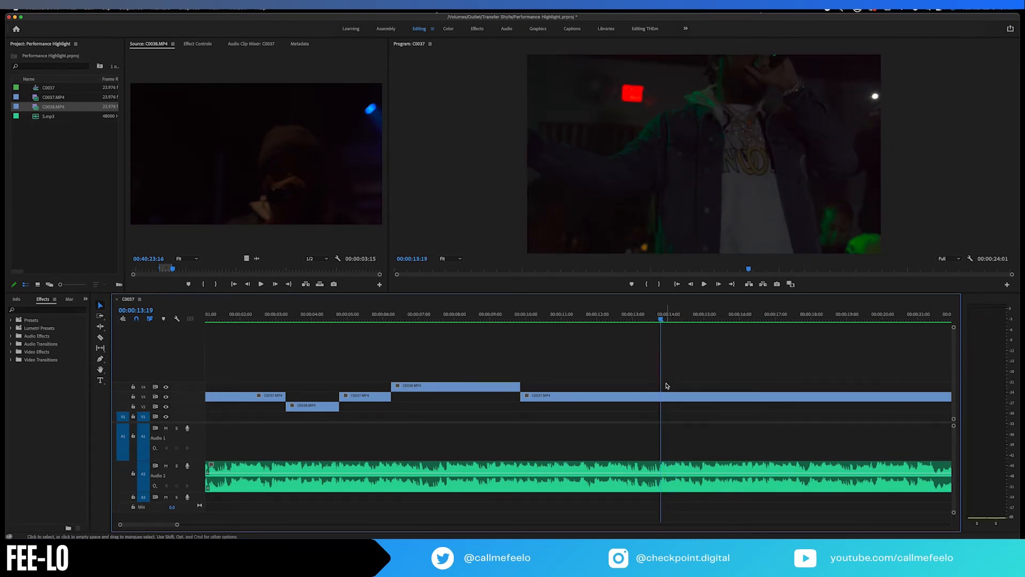
key(c)
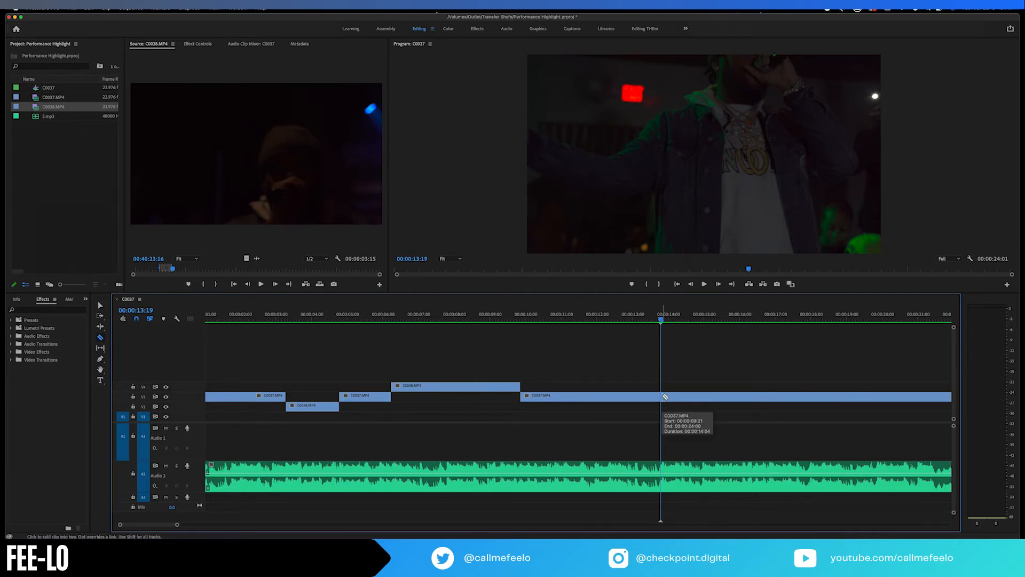
click(665, 396)
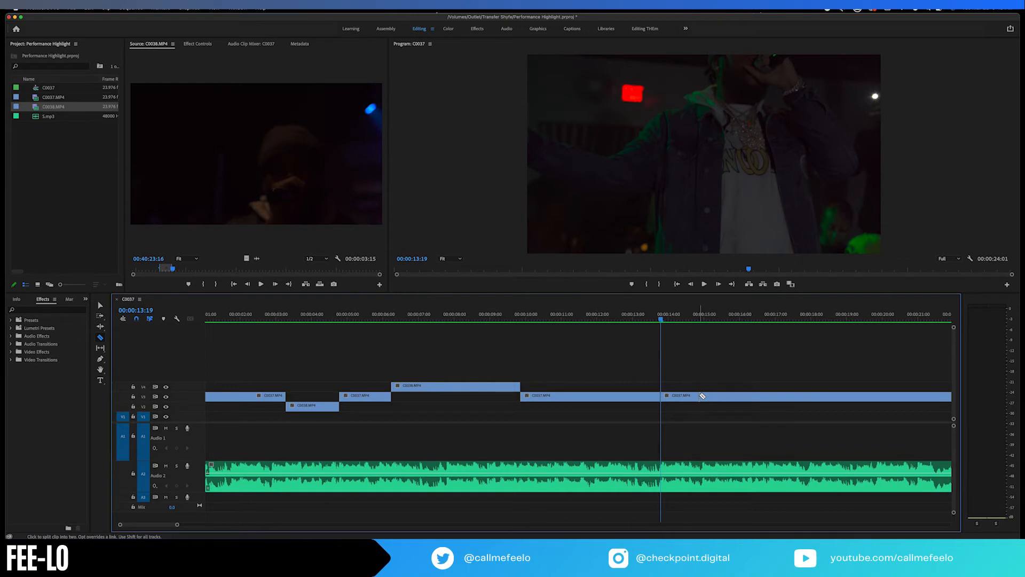
Split the remaining C0037.MP4 clip again at 00:00:14:14 to isolate a short segment.
key(space)
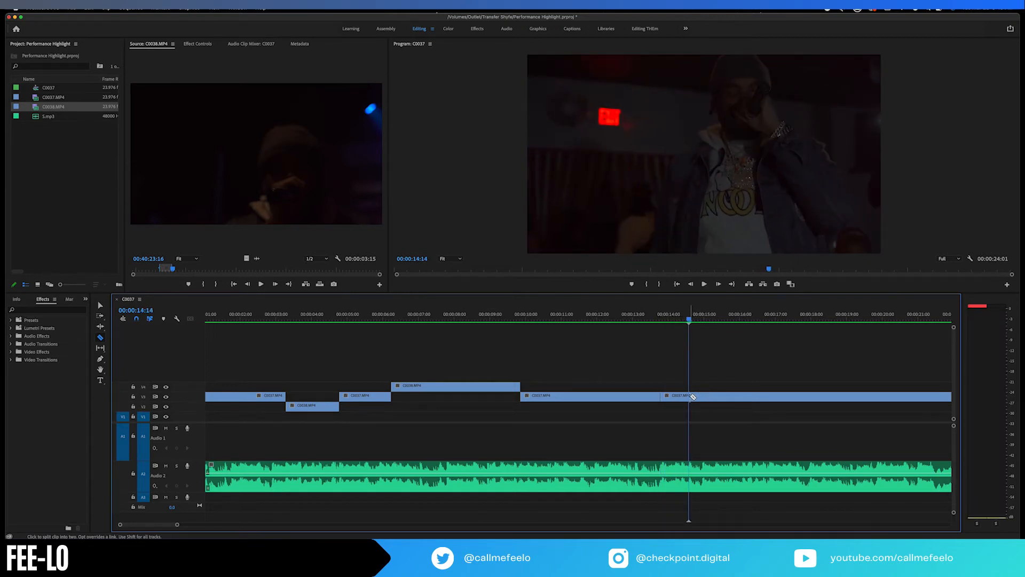
click(693, 396)
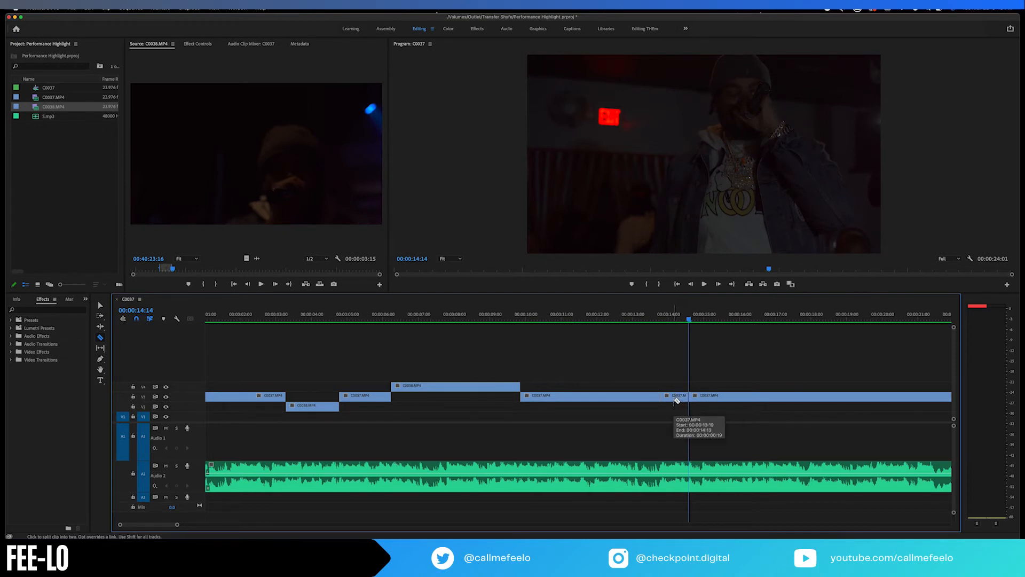
key(v)
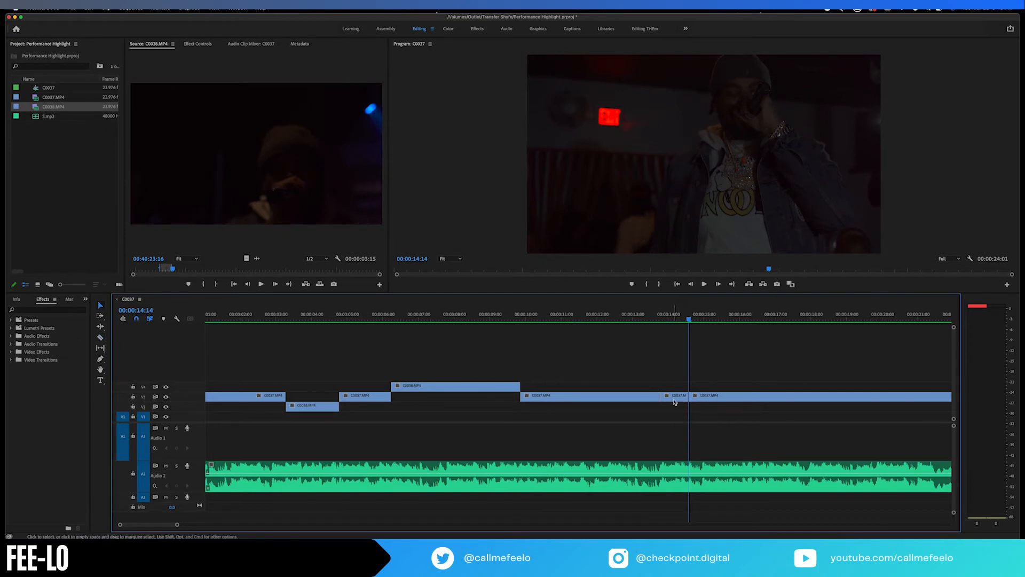
Show the Effect Controls for the short C0037.MP4 segment, with the playhead inside it at 00:00:14:01.
click(675, 398)
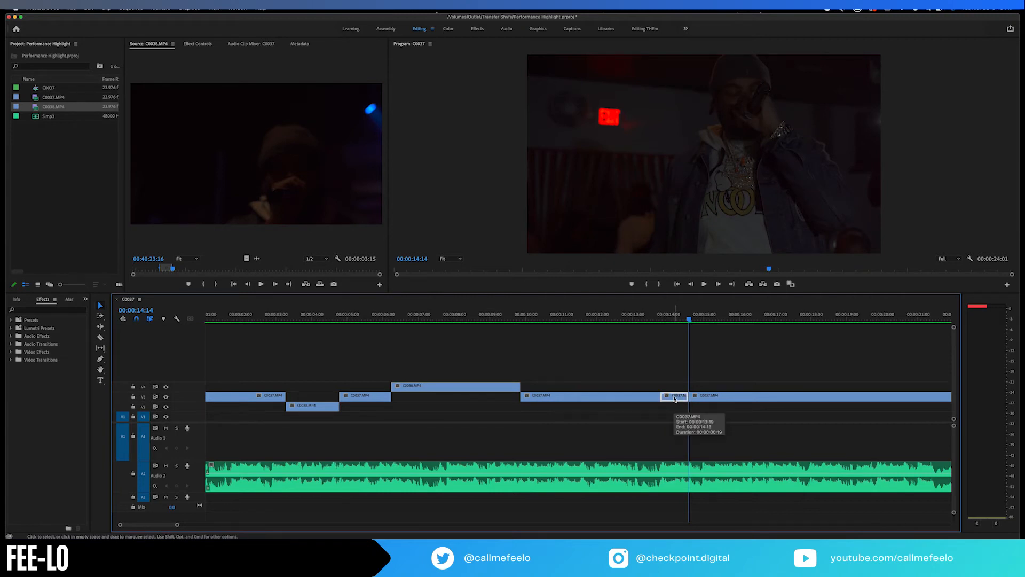
double_click(676, 398)
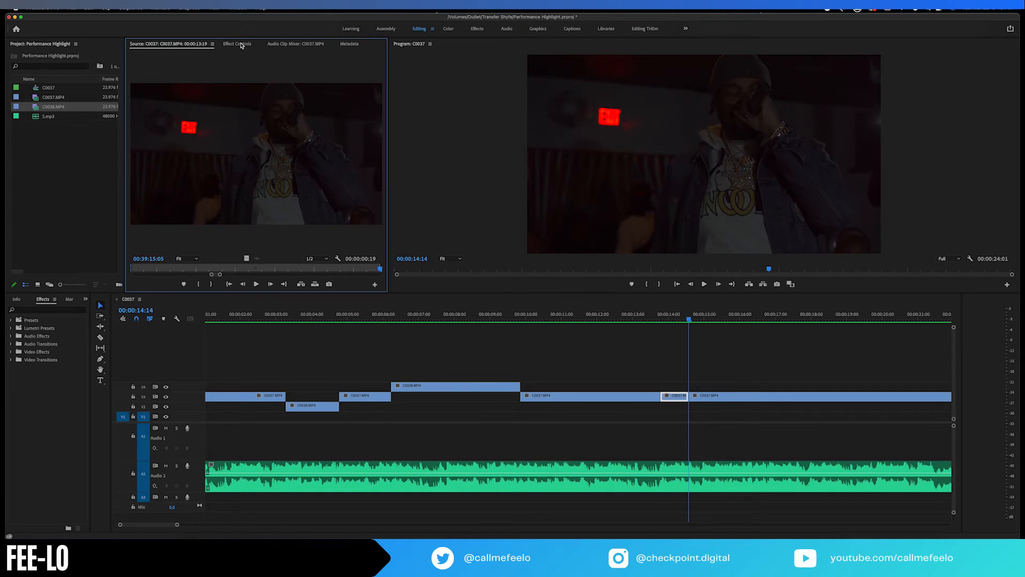
click(241, 45)
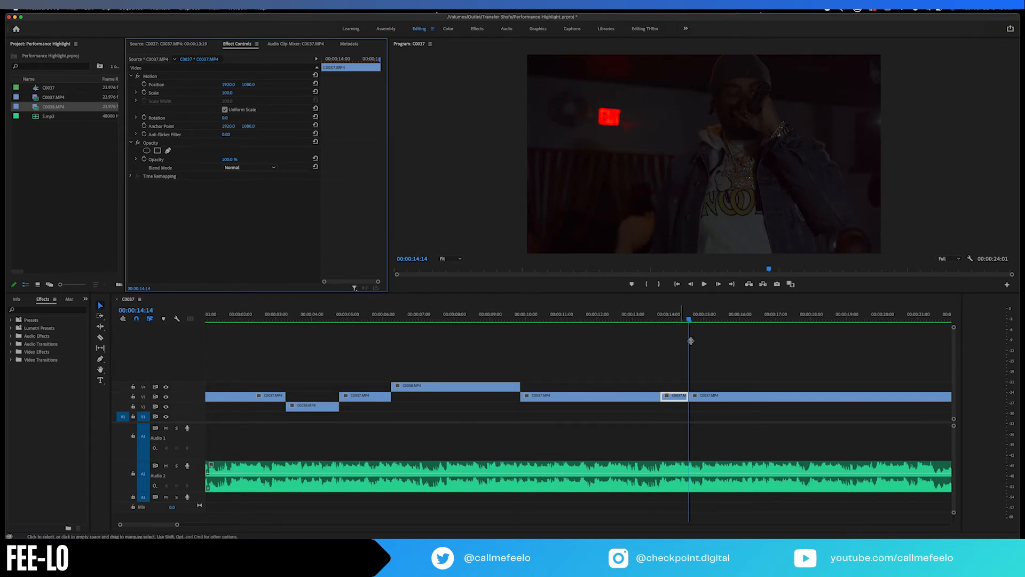
drag(688, 319, 653, 318)
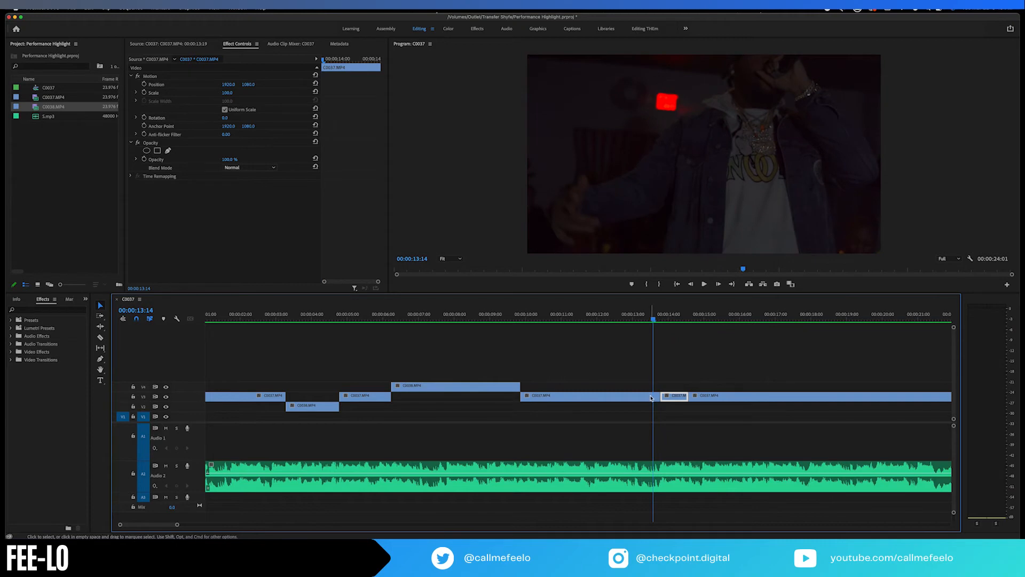
click(650, 400)
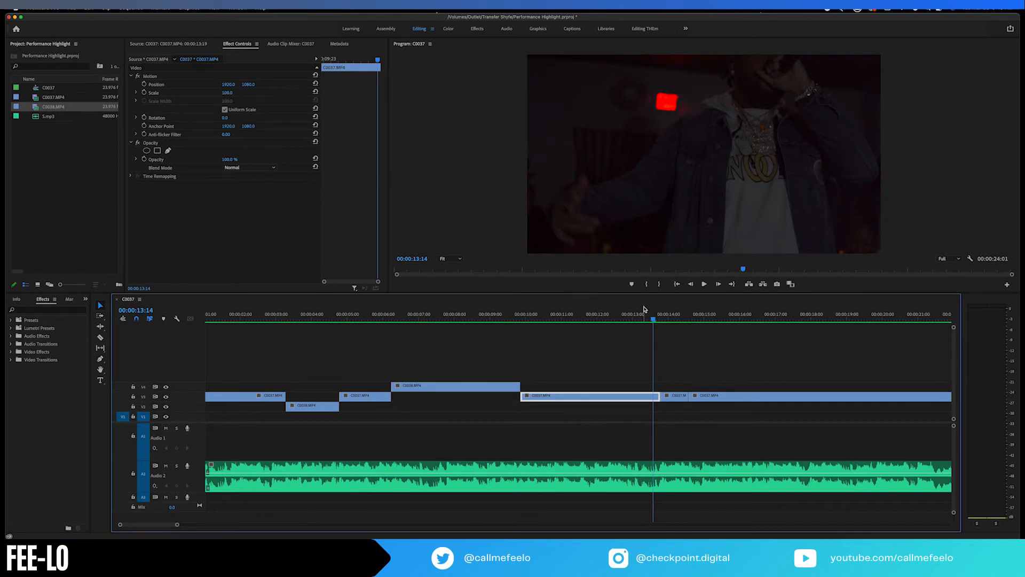
drag(655, 320, 669, 320)
click(682, 400)
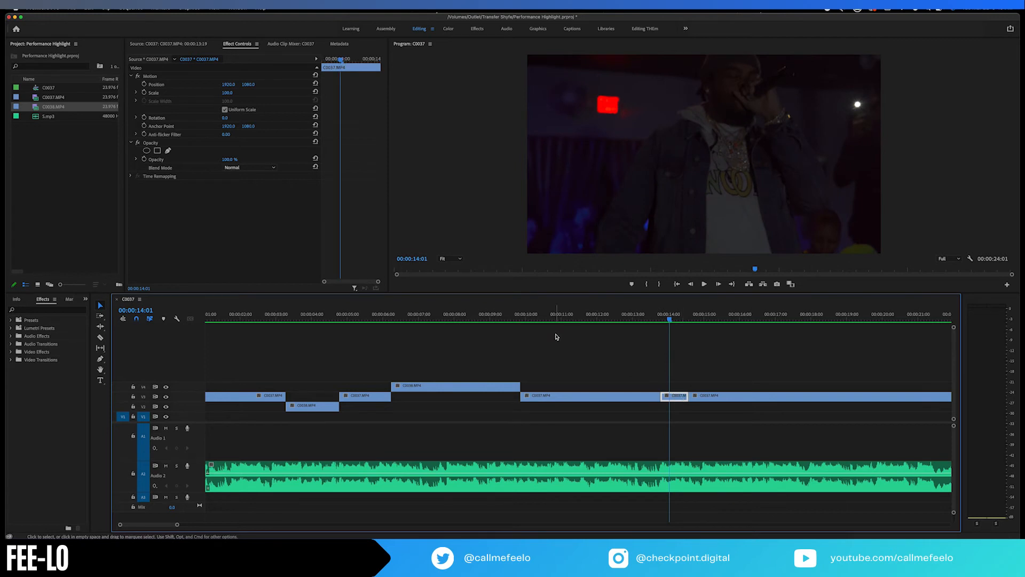
Try enlarging the short segment to a scale of about 115 and shrinking it to 82.
drag(225, 95, 233, 94)
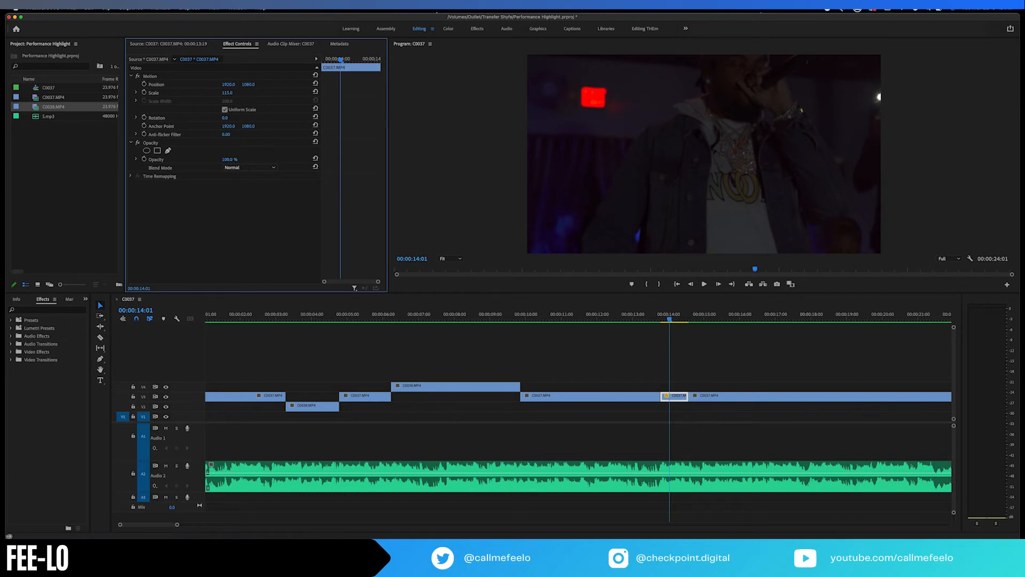
click(228, 92)
click(254, 92)
mouse_move(227, 94)
mouse_down()
mouse_move(193, 94)
mouse_move(228, 94)
mouse_up()
drag(229, 94, 209, 94)
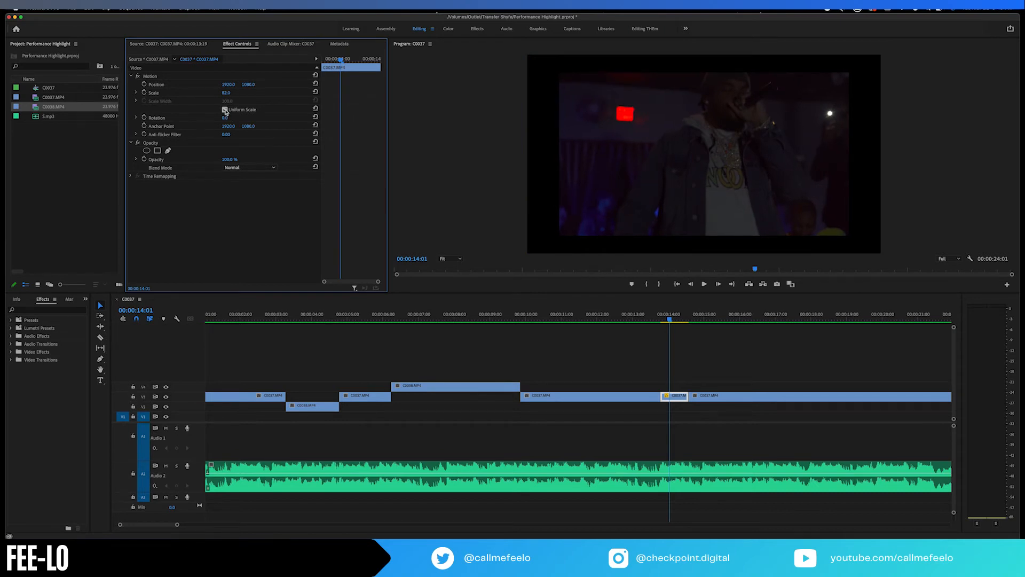
Turn off Uniform Scale, try a height of about 96 and a width of 77, and reset both values.
click(225, 110)
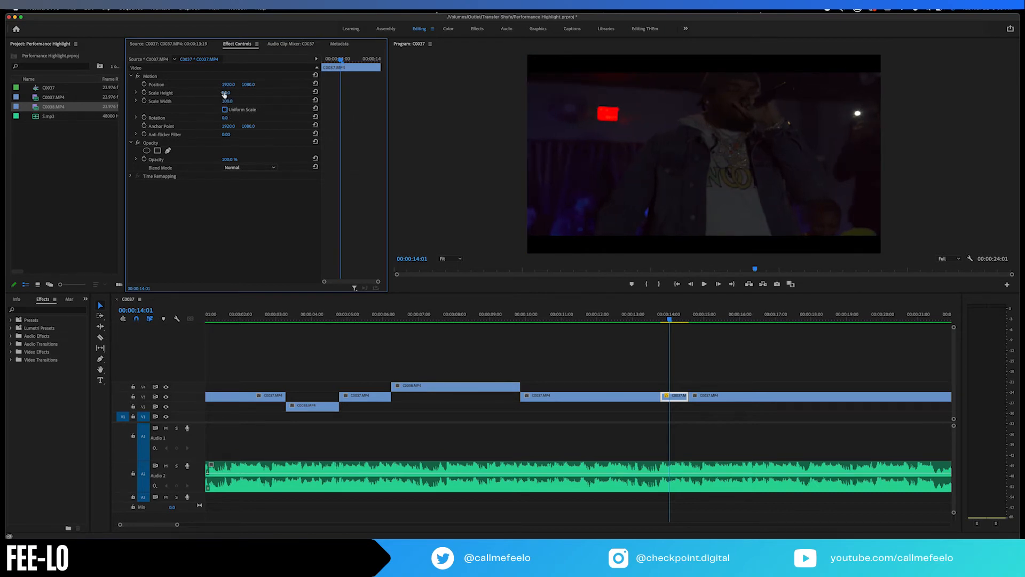
mouse_move(226, 92)
mouse_down()
mouse_move(235, 93)
mouse_move(214, 101)
mouse_up()
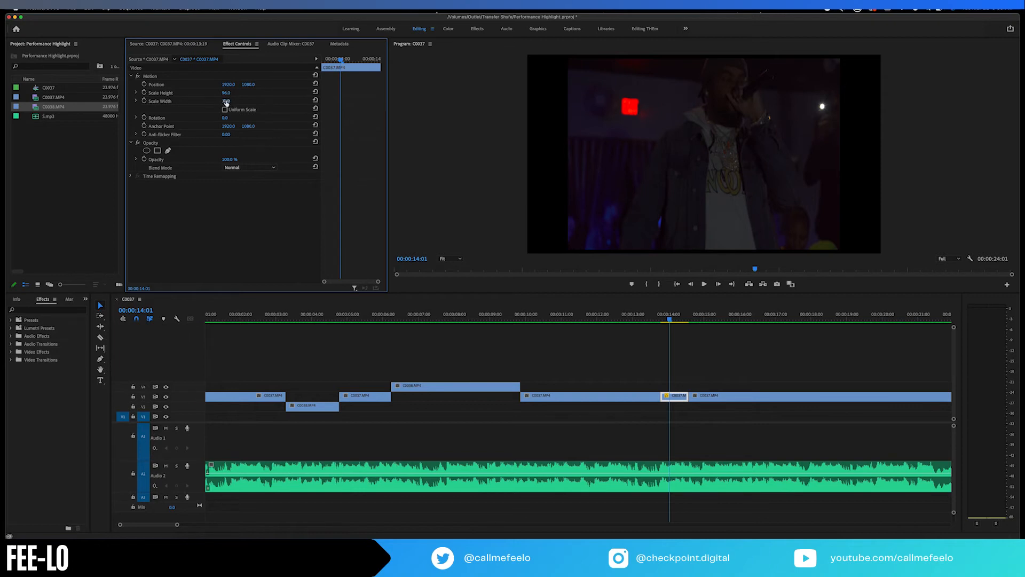
click(316, 92)
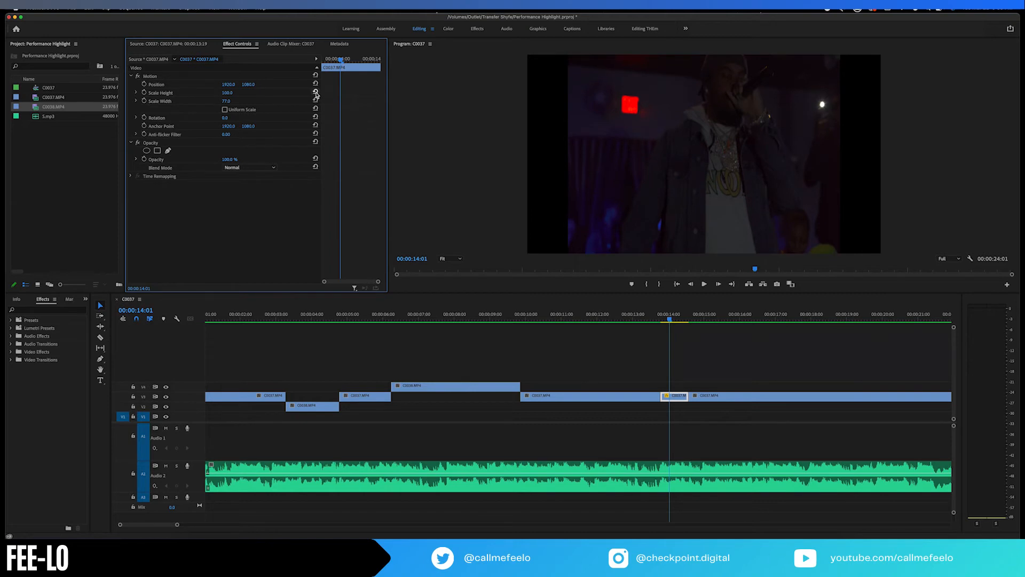
click(315, 101)
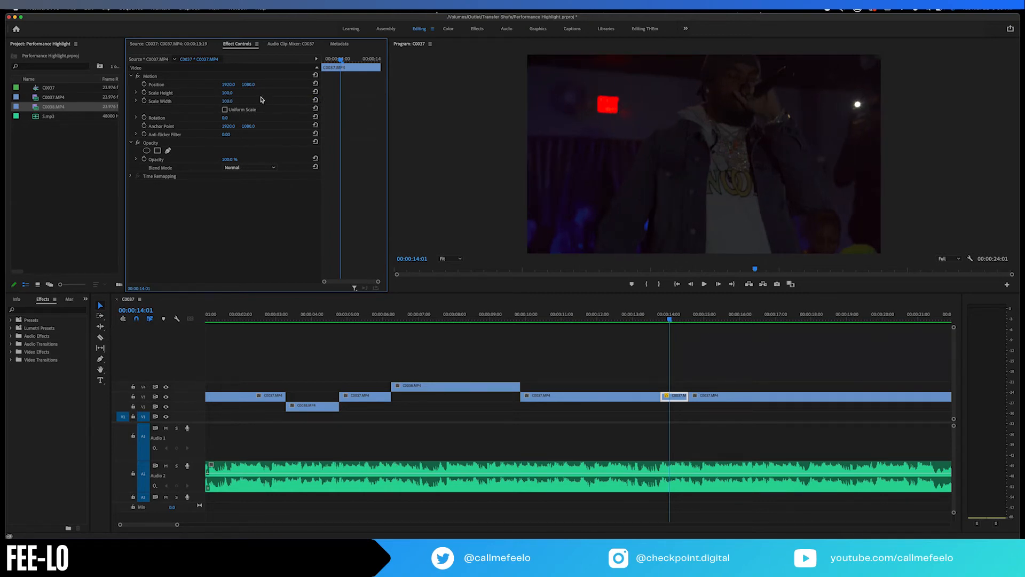
Turn Uniform Scale back on and set the short segment's scale to 122.
click(224, 110)
drag(226, 95, 236, 95)
drag(230, 92, 231, 93)
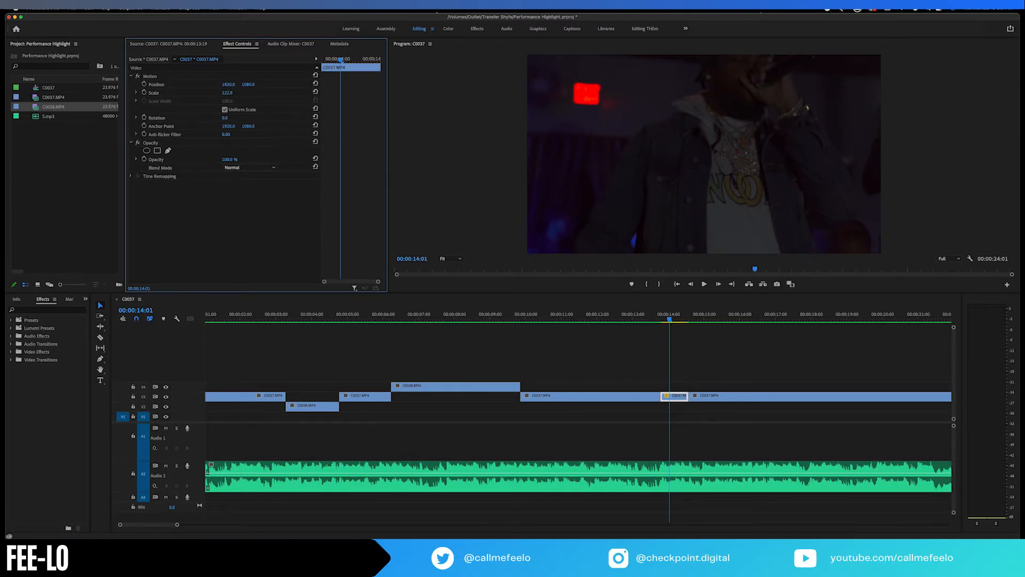
Try shifting the short segment within the frame to position 1884, 1320.
click(229, 75)
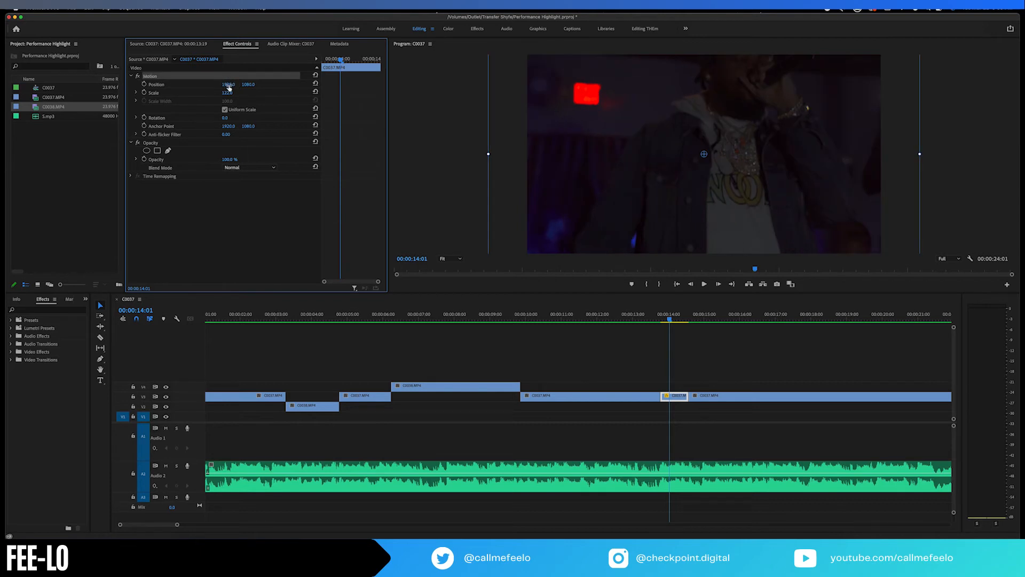
click(218, 85)
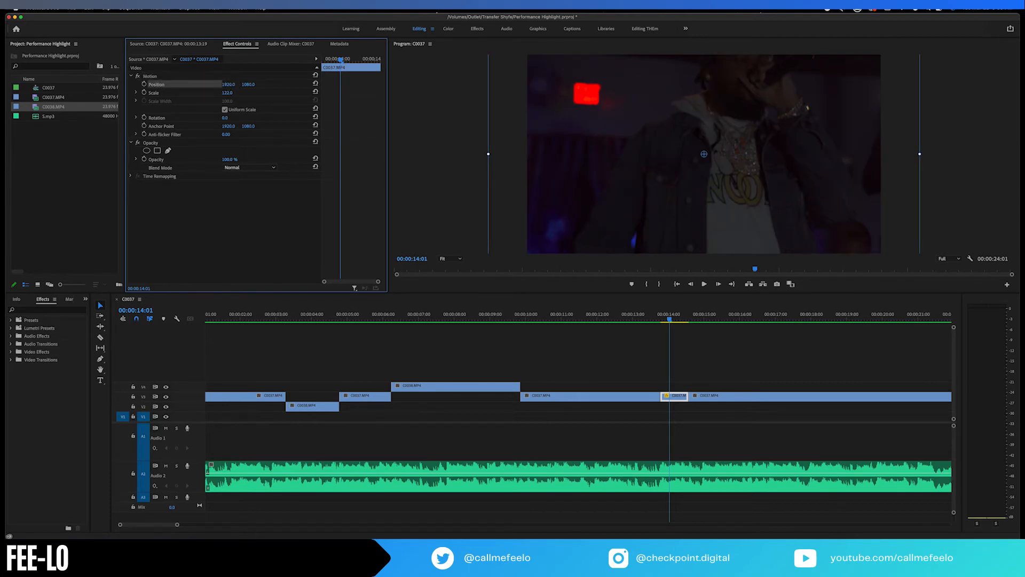
drag(228, 84, 273, 84)
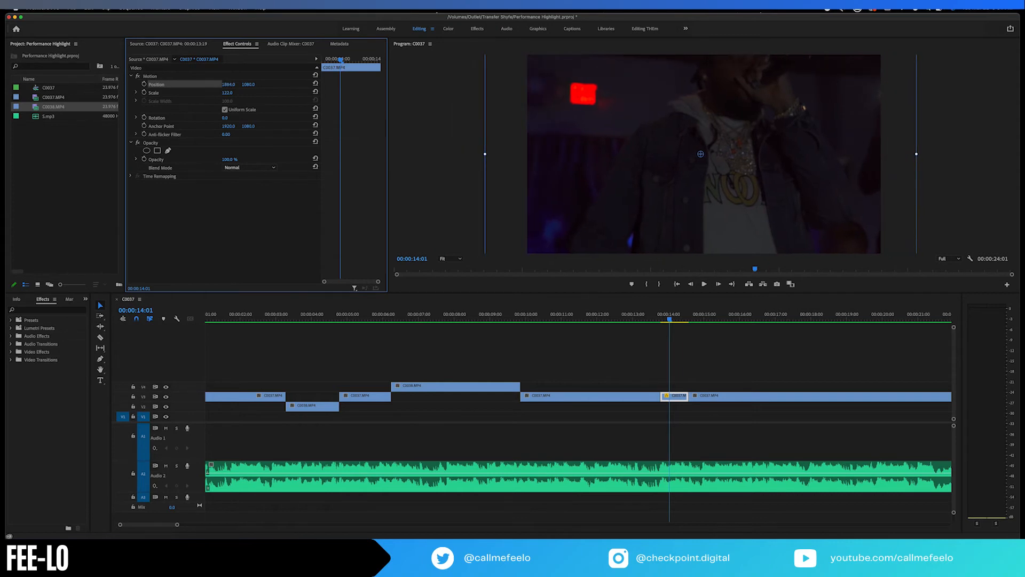
click(249, 84)
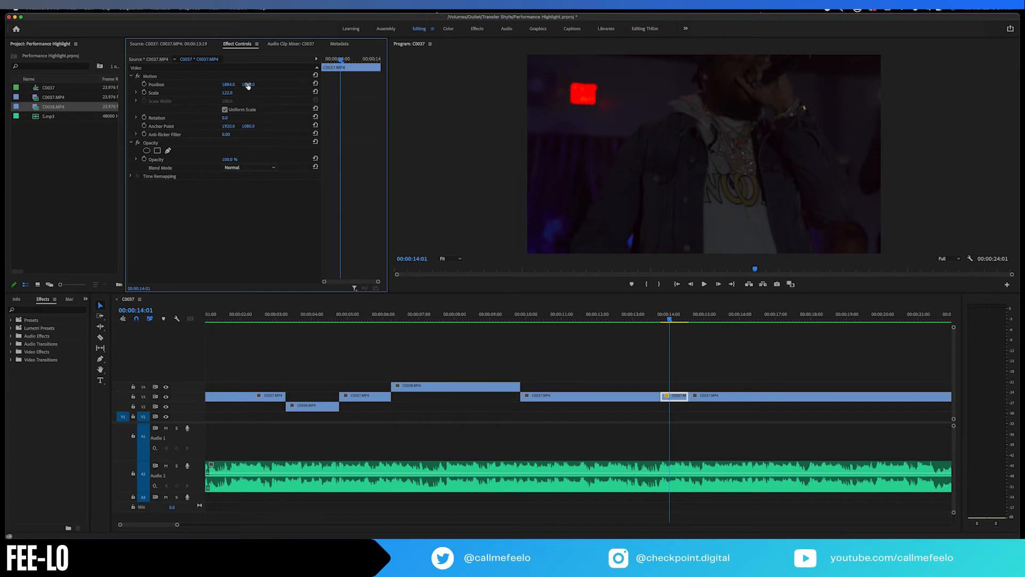
drag(248, 84, 366, 84)
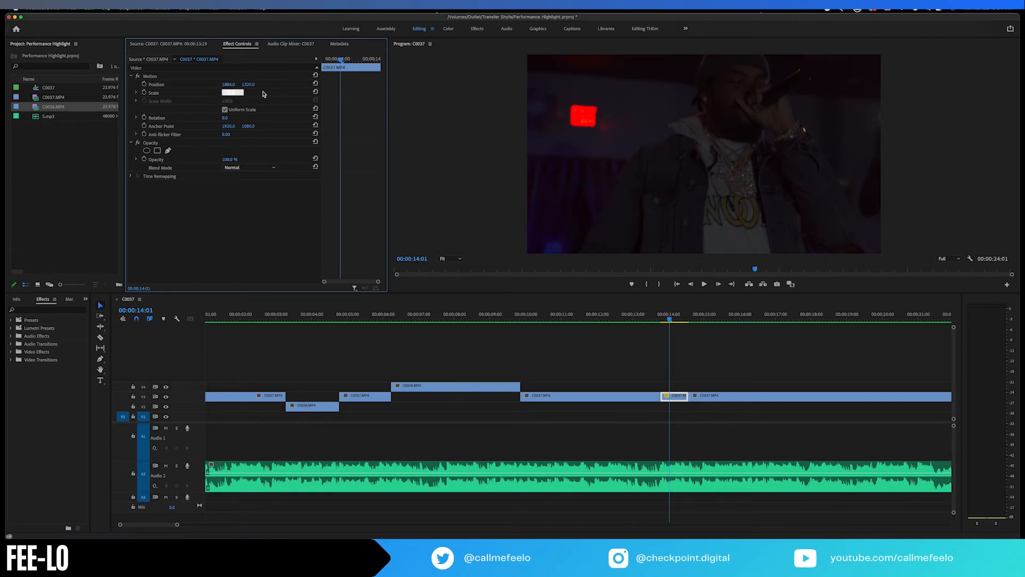
Reset the short segment's position to its default and set its scale to about 115.
drag(227, 95, 215, 94)
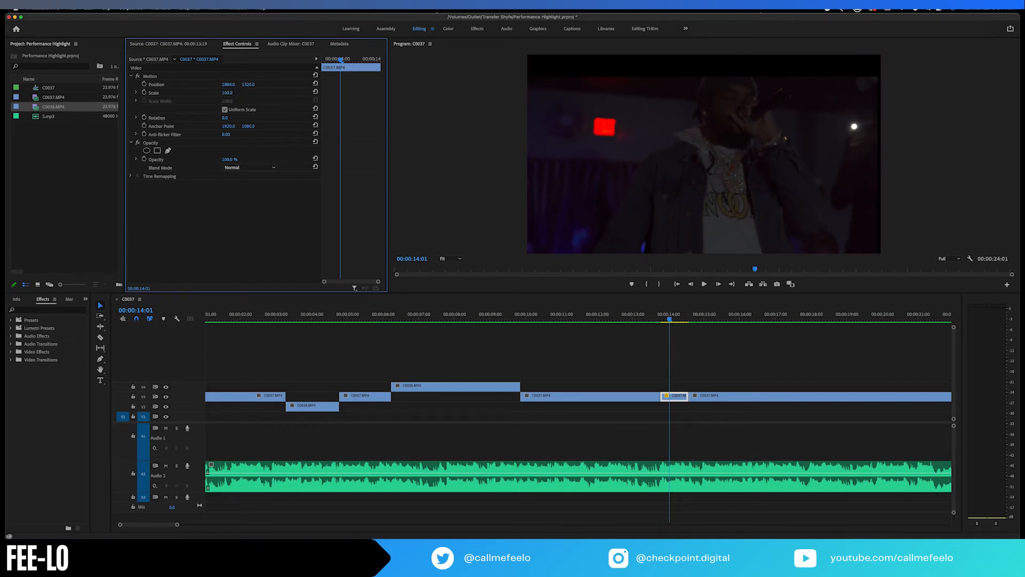
click(315, 84)
drag(227, 92, 257, 95)
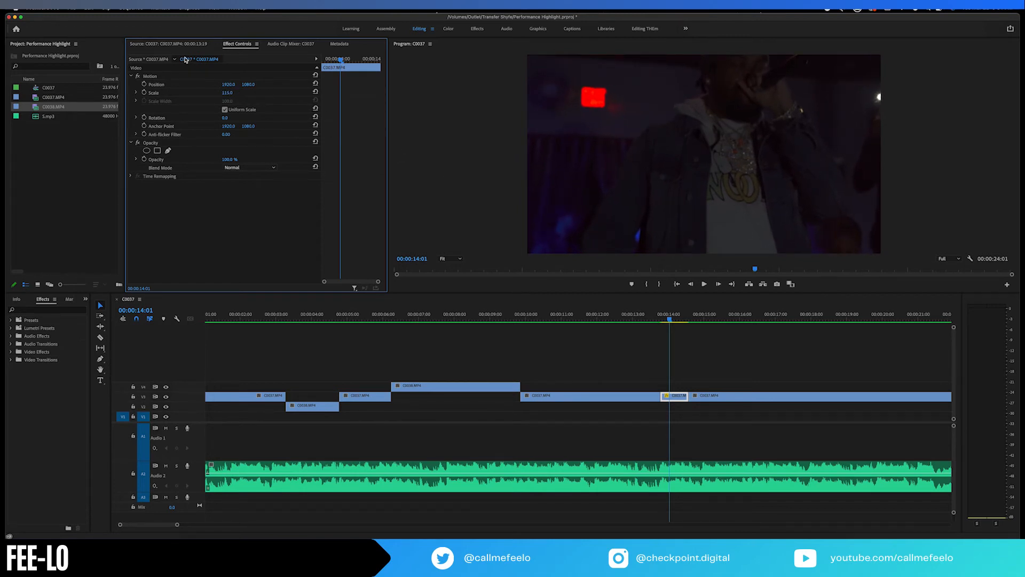
Render the sequence In to Out and play it from 00:00:12:13 to review the zoomed segment.
click(137, 10)
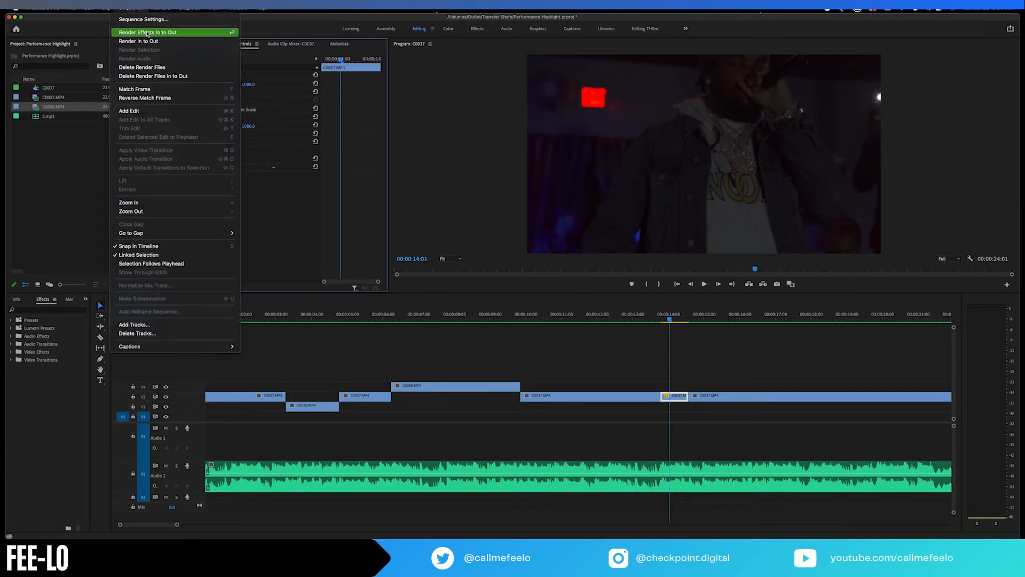
click(151, 41)
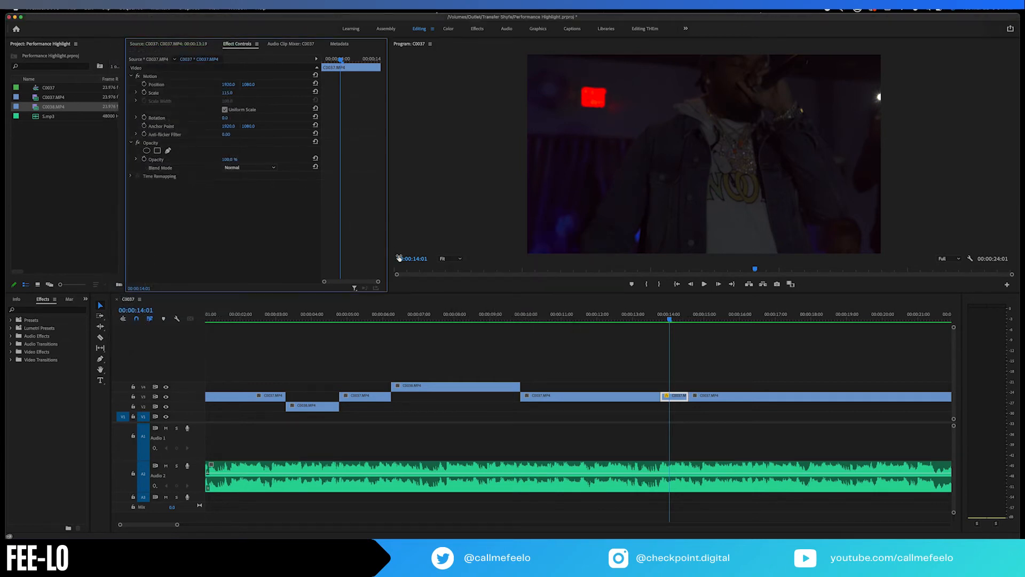
click(618, 317)
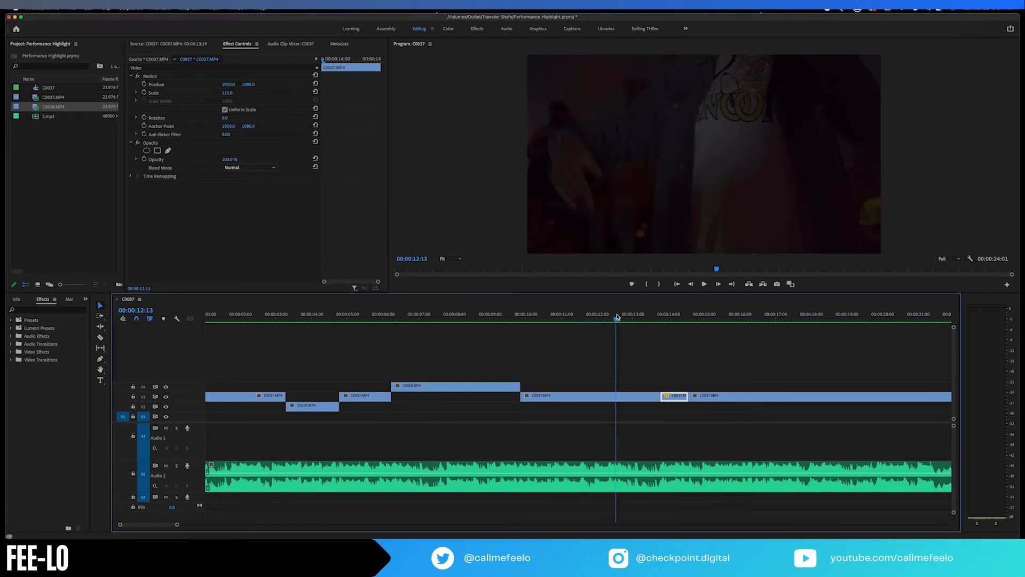
key(space)
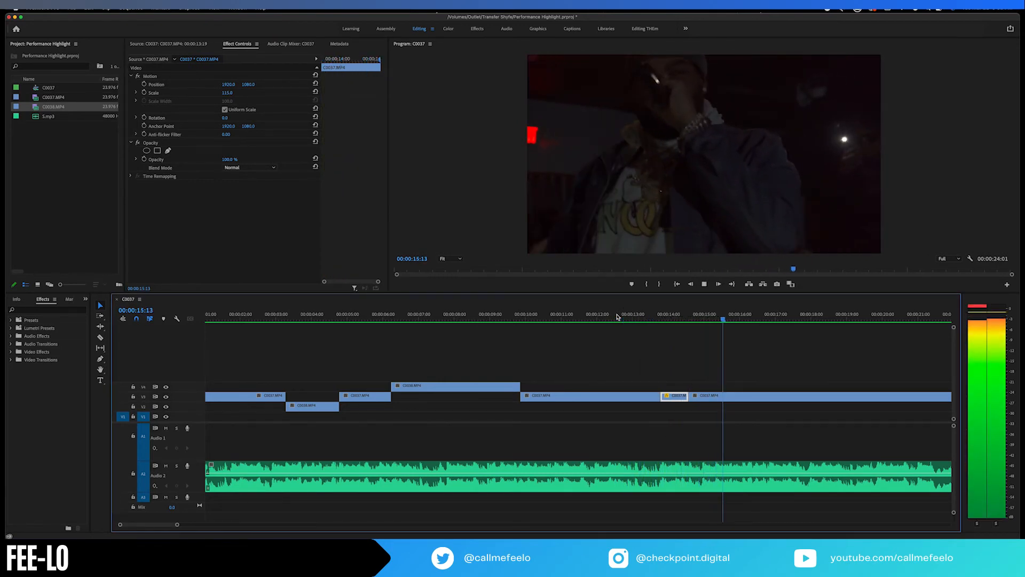
Replay the cut into the zoomed short segment several times, starting between about 00:00:13:00 and 00:00:13:17.
key(space)
click(643, 315)
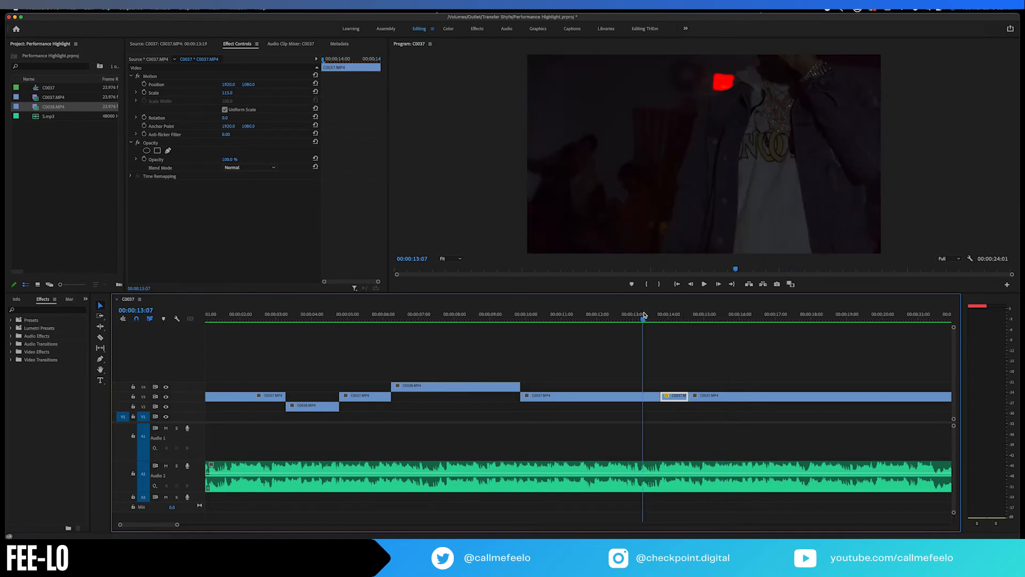
drag(632, 315, 629, 317)
key(space)
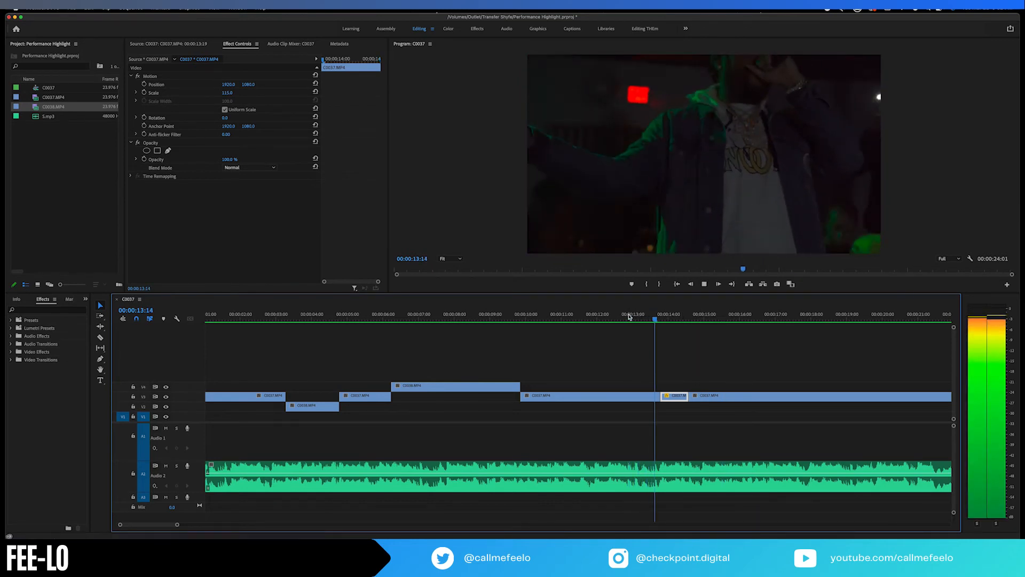
key(space)
click(650, 315)
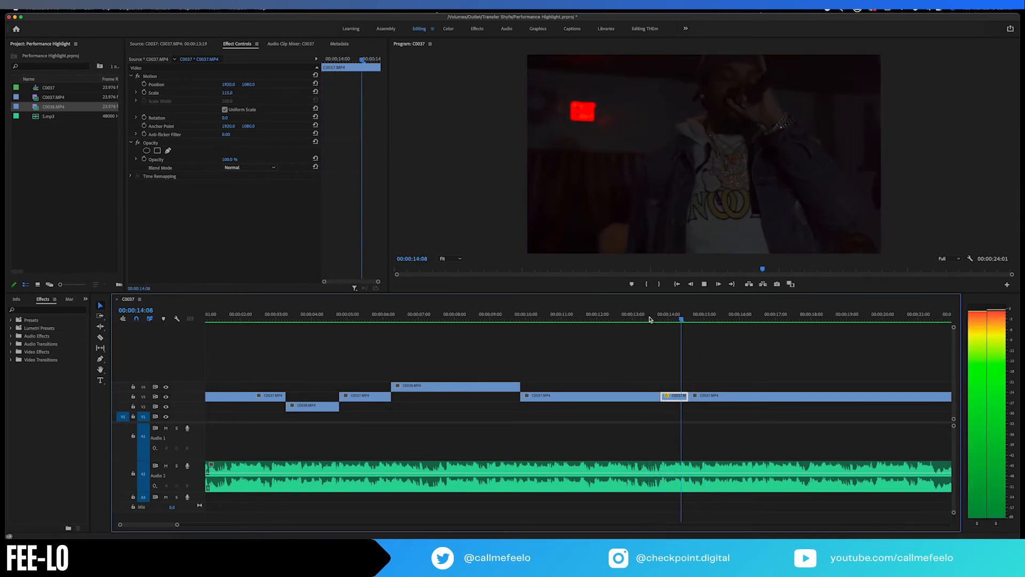
key(space)
click(659, 318)
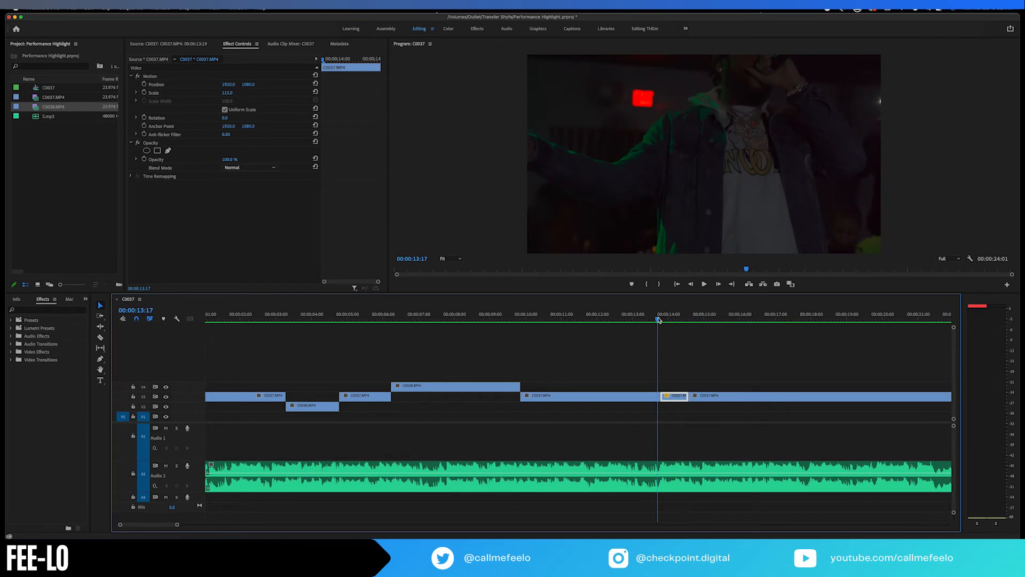
drag(656, 319, 654, 319)
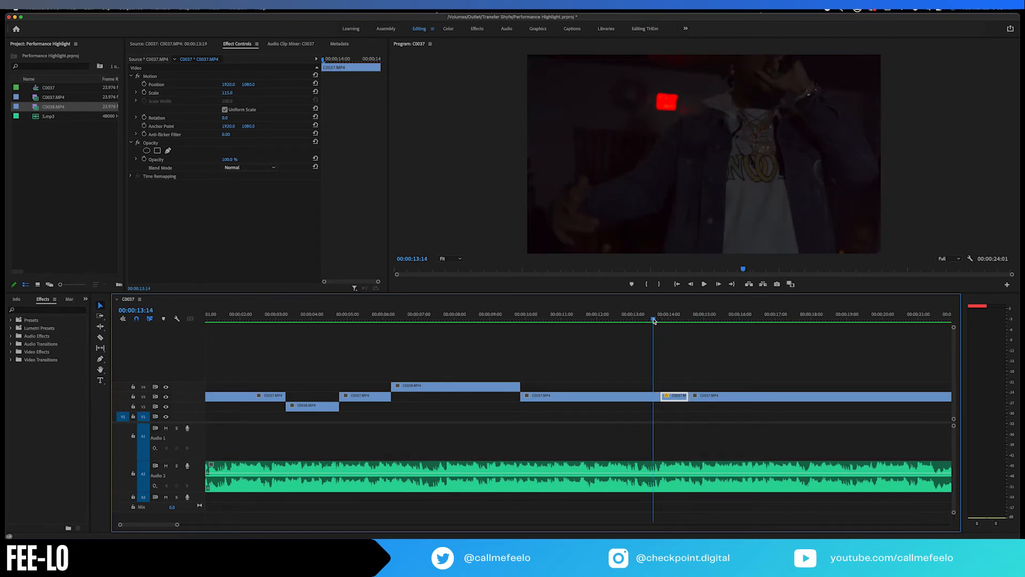
Select the C0037.MP4 segment after the zoomed one and play across their cut from about 00:00:13:09.
click(701, 318)
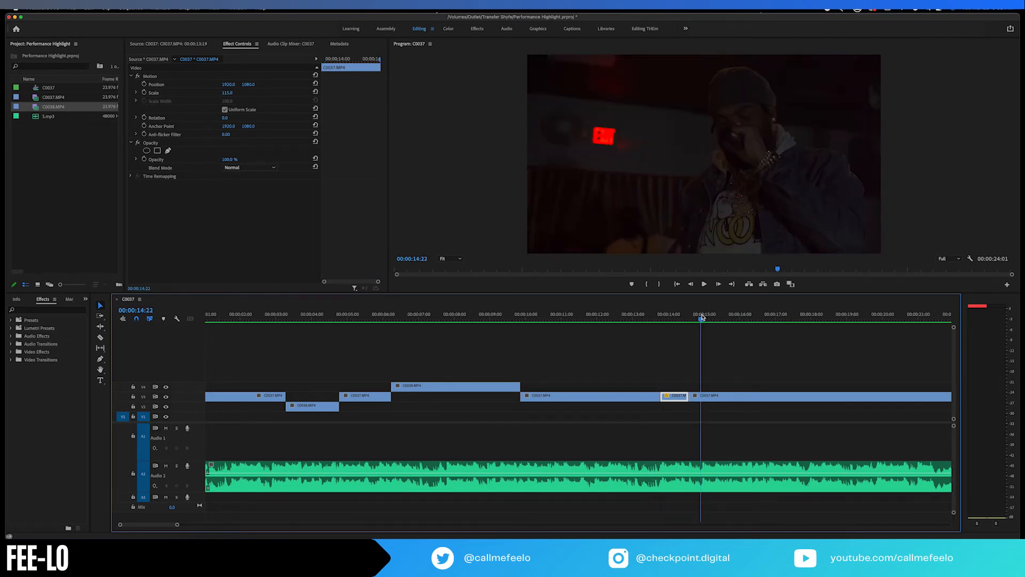
click(712, 395)
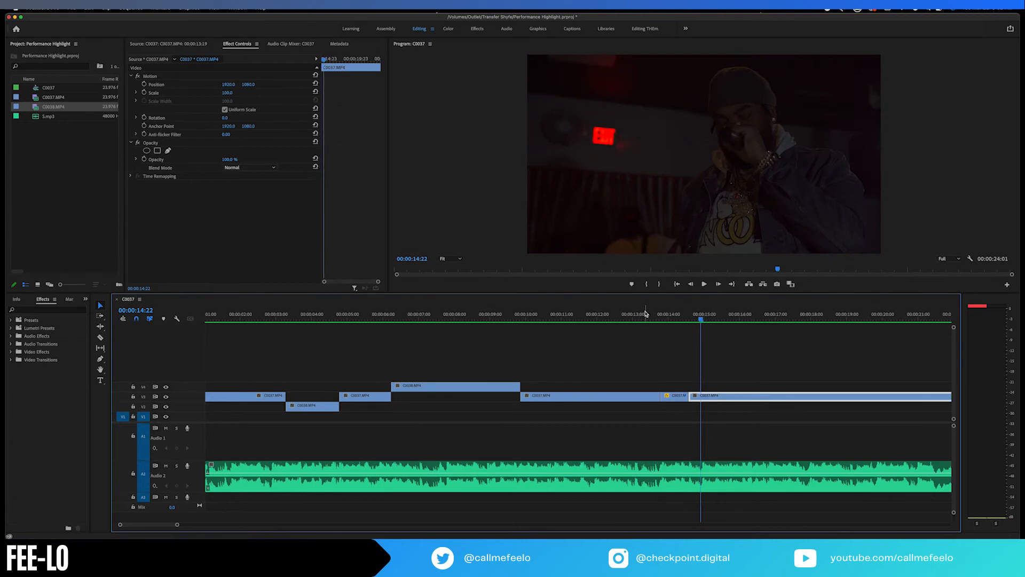
click(646, 316)
key(space)
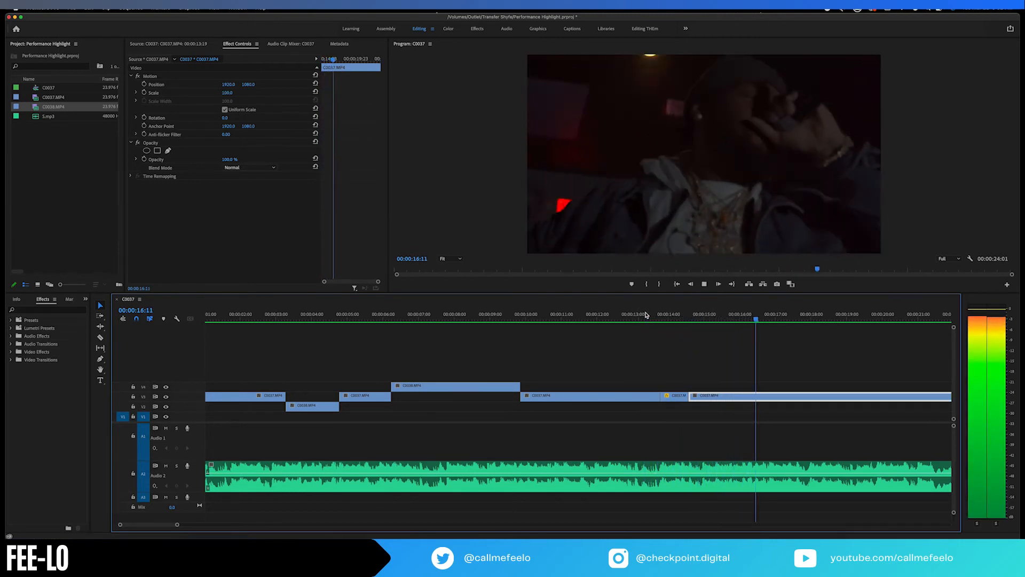
key(space)
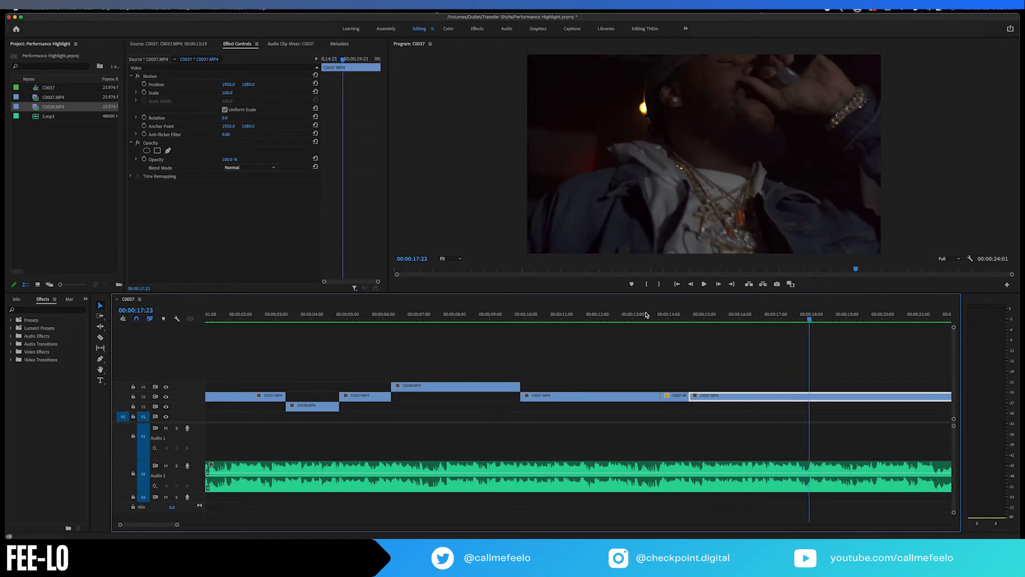
Set the sequence playhead to 00:00:15:03 and preview the C0038.MP4 source footage from around 00:40:36:00.
key(minus)
key(minus)
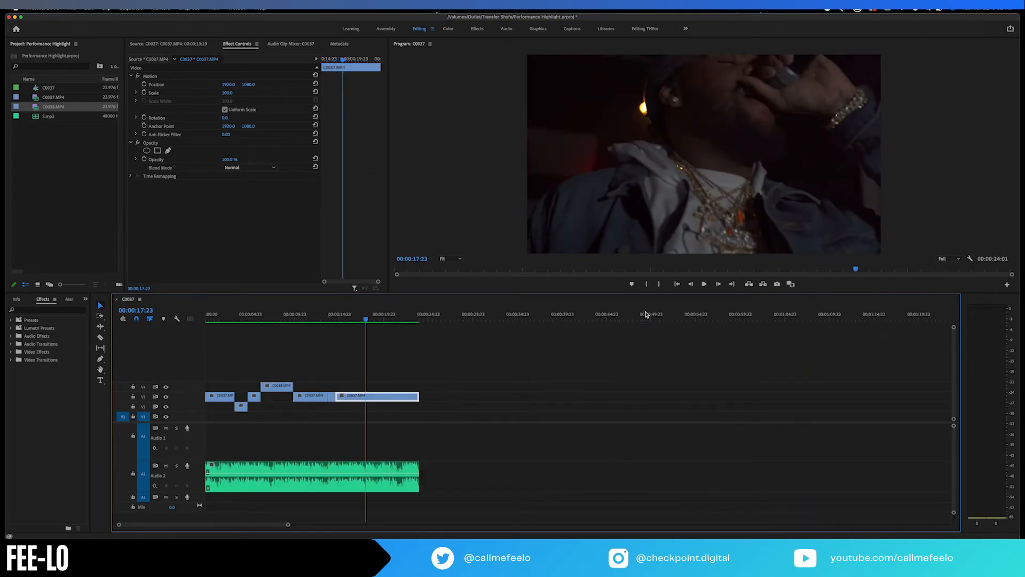
click(341, 317)
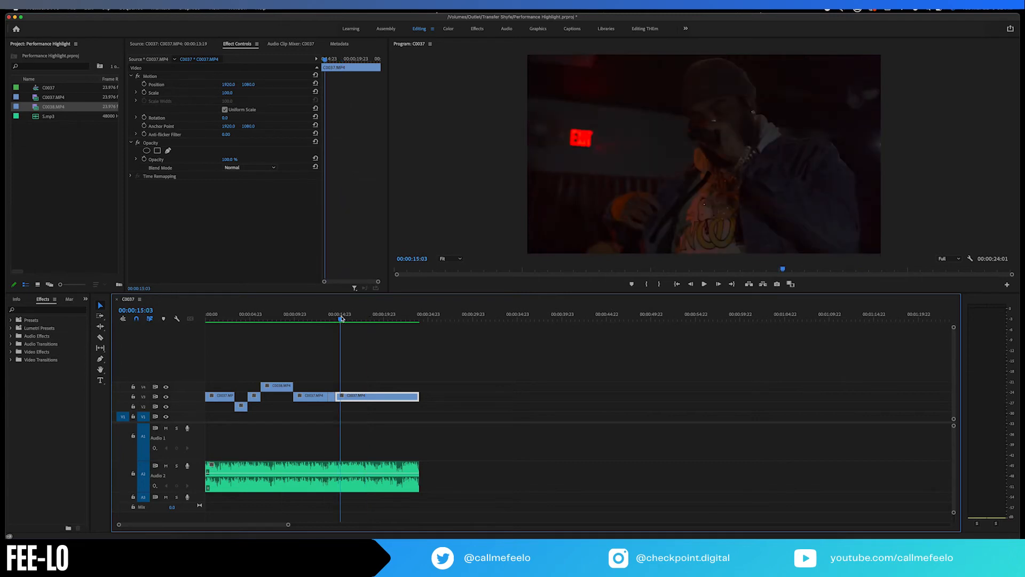
click(370, 371)
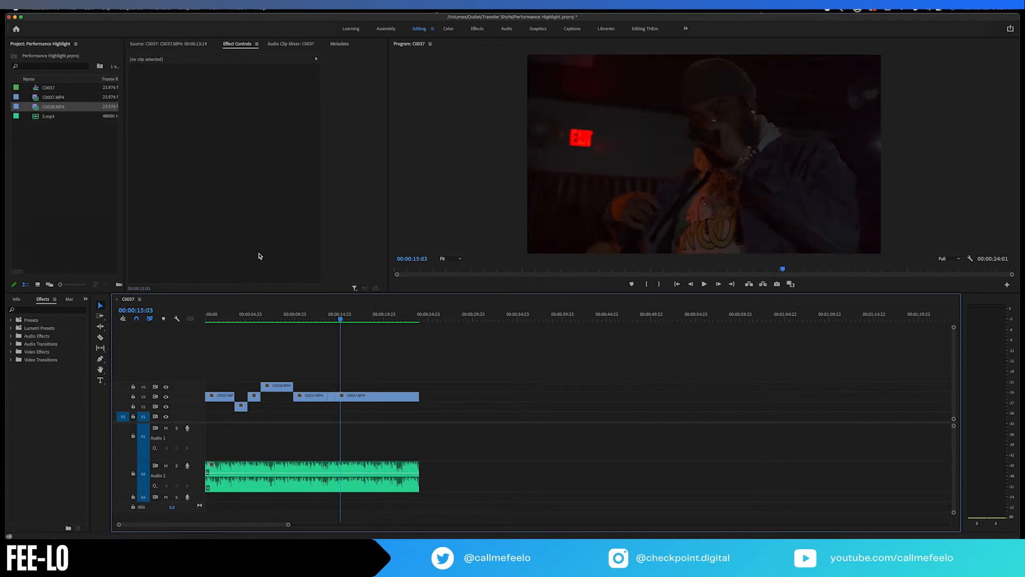
double_click(36, 109)
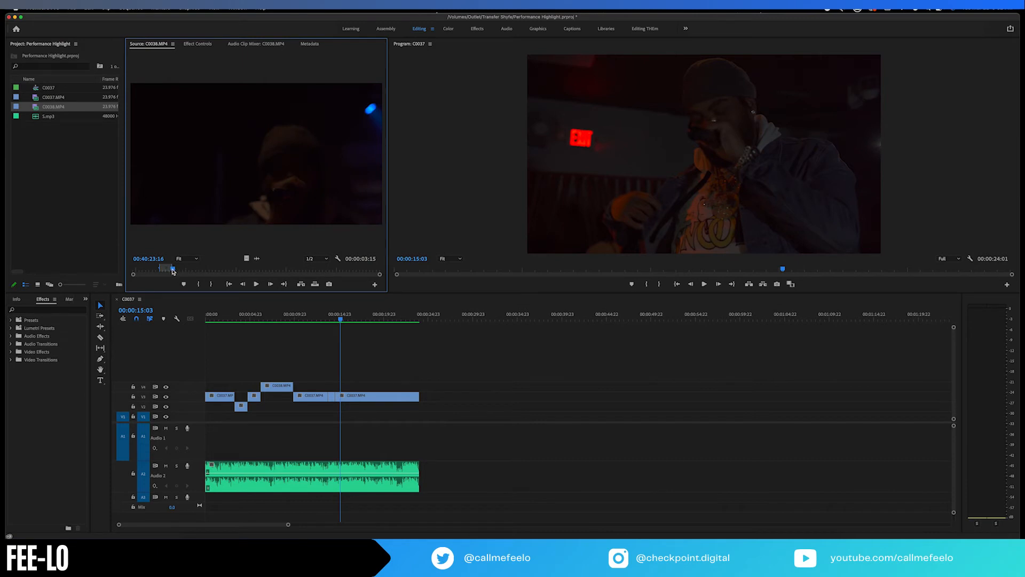
drag(174, 271, 215, 272)
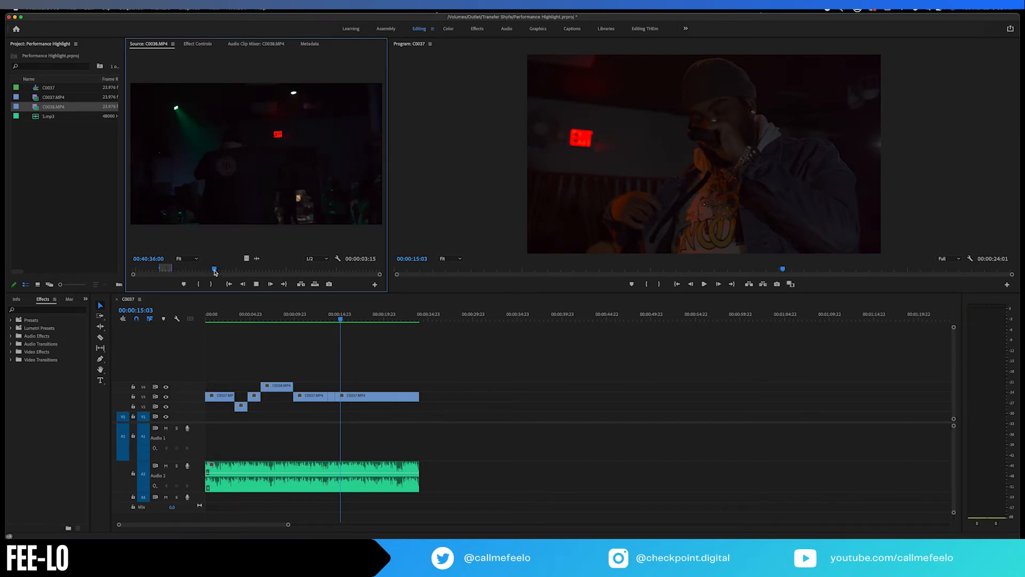
key(space)
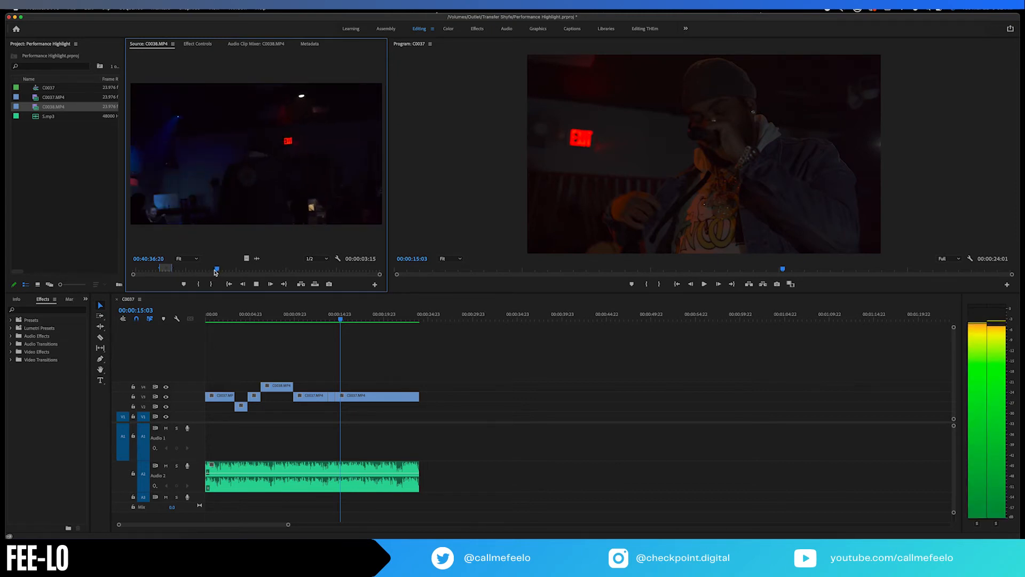
key(space)
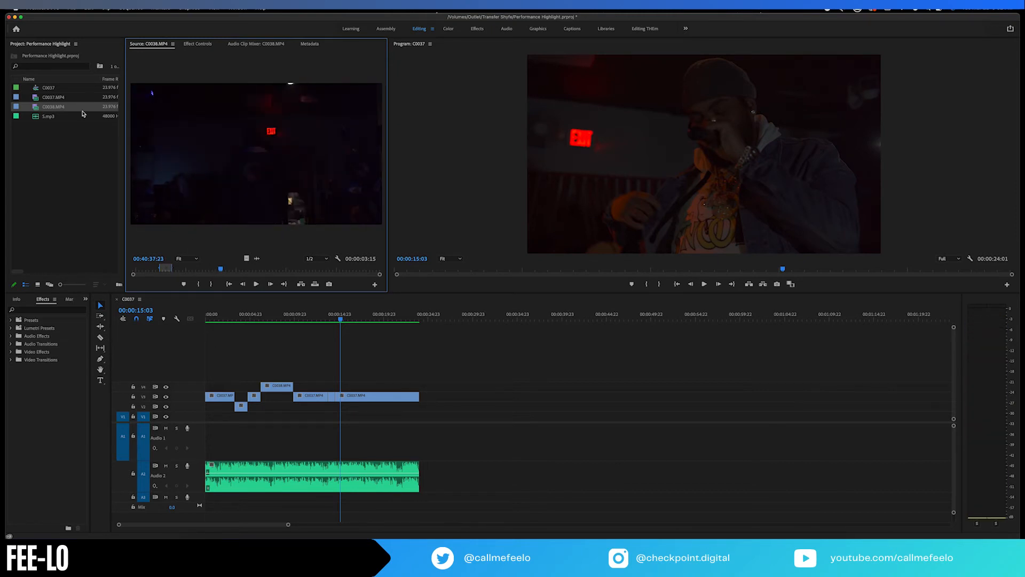
Open C0037.MP4 as the source and mark a 00:00:01:08 In to Out range just before 00:39:38:00.
double_click(39, 98)
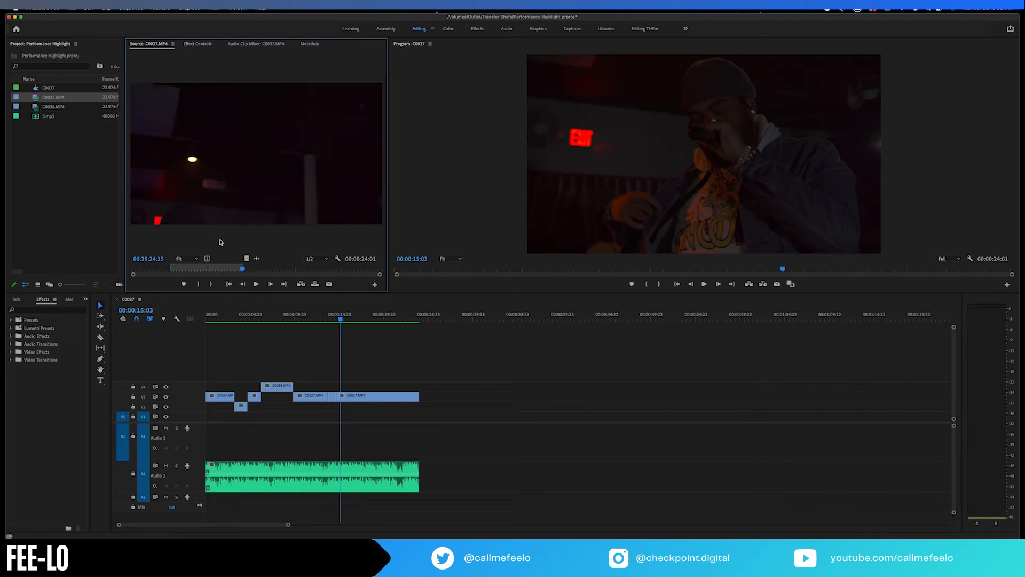
click(276, 270)
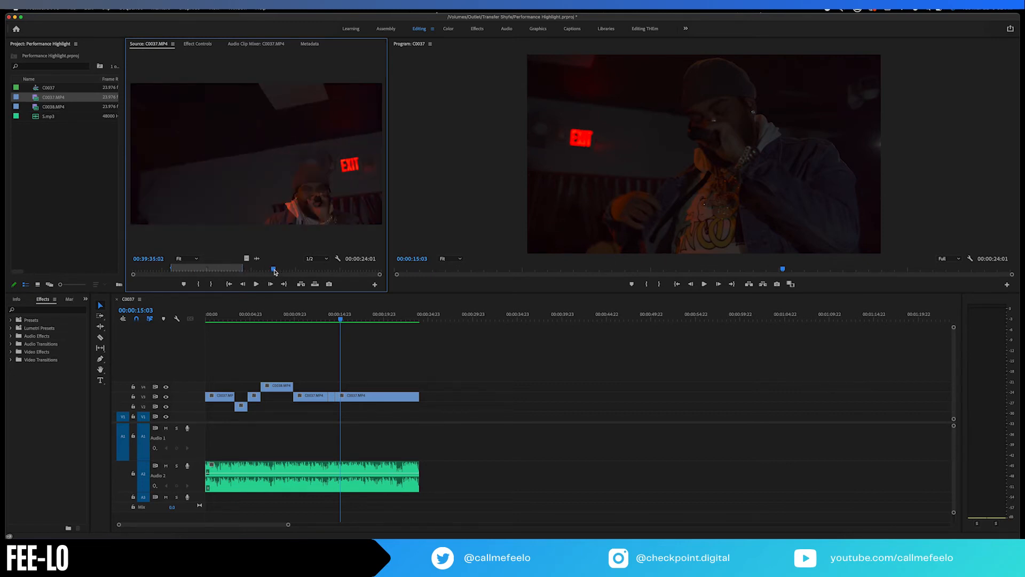
drag(275, 271, 264, 270)
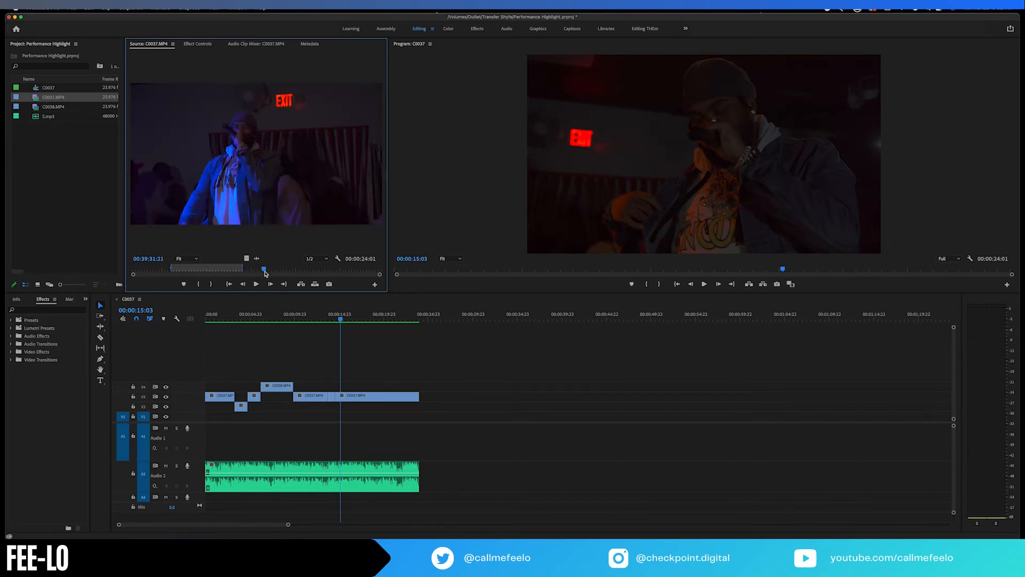
key(i)
key(space)
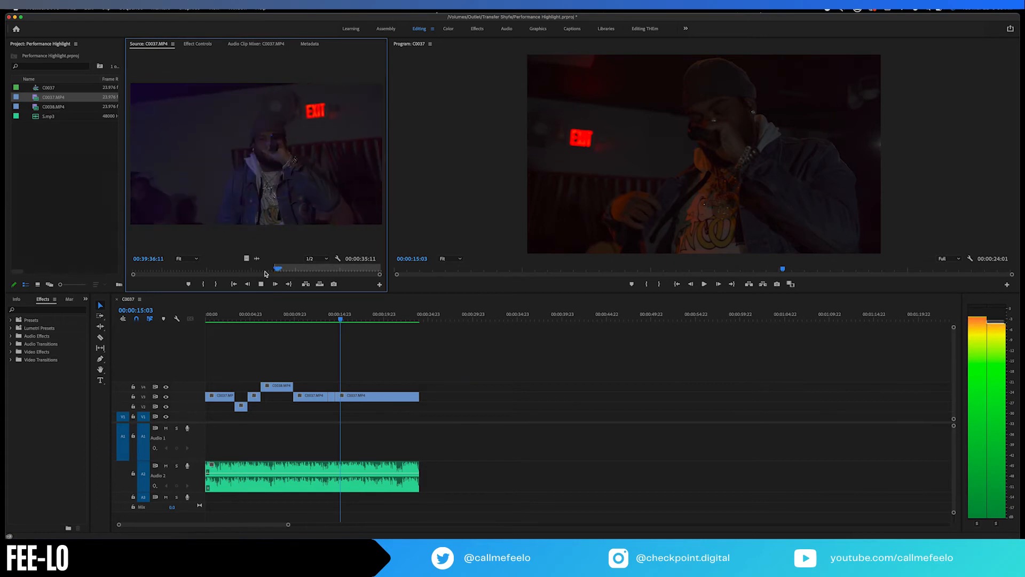
key(i)
key(o)
key(space)
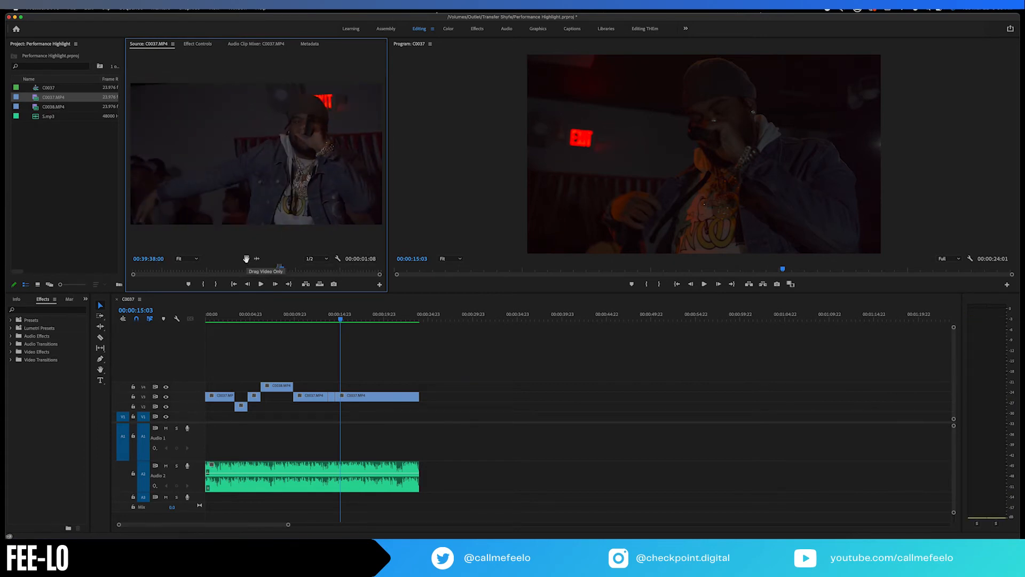
Place only the video of the marked C0037.MP4 range above the last segment at 00:00:15:03 and play it back.
mouse_move(246, 259)
mouse_down()
mouse_move(269, 282)
mouse_move(250, 260)
mouse_up()
drag(250, 260, 344, 386)
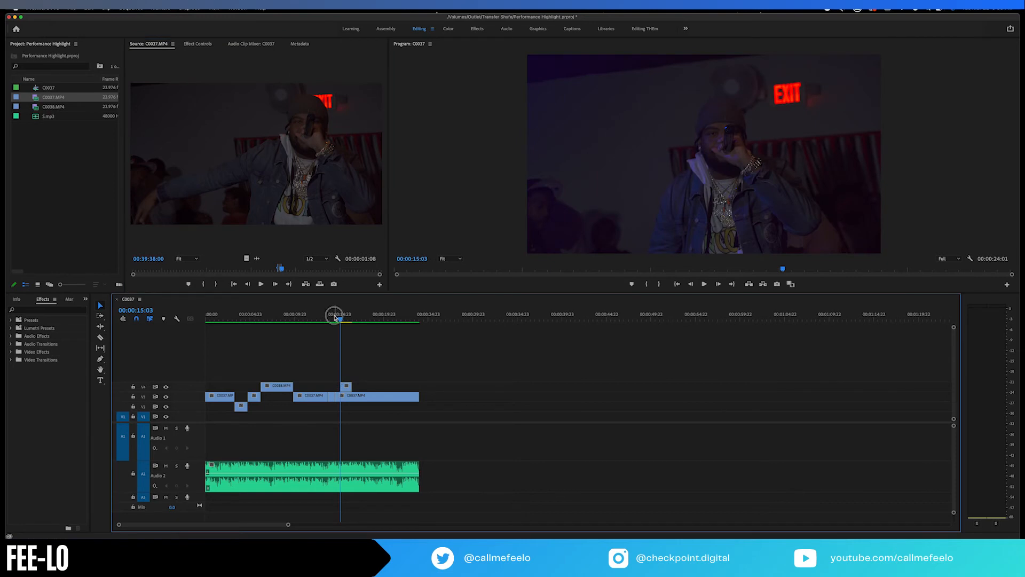
click(334, 319)
key(=)
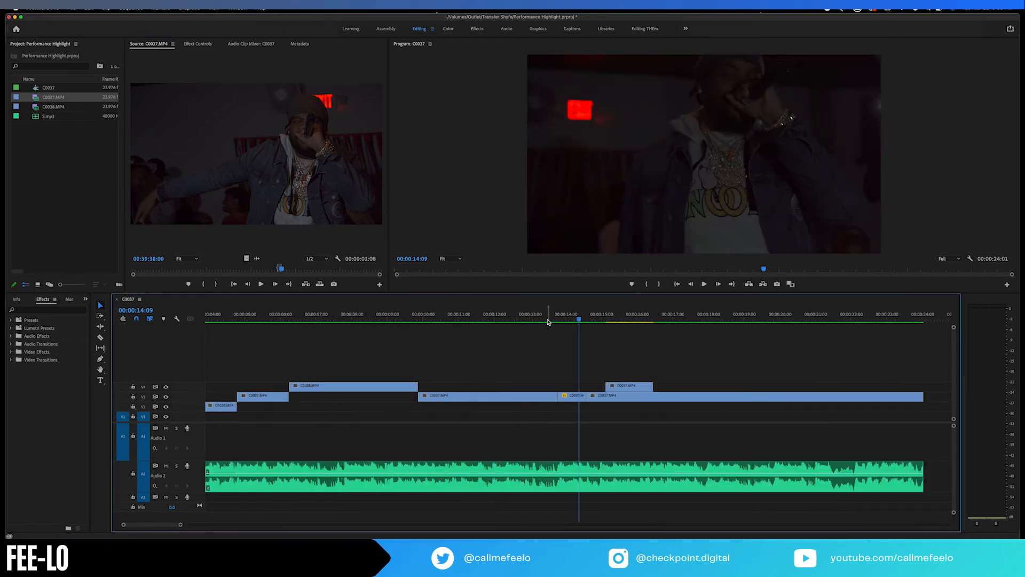
key(space)
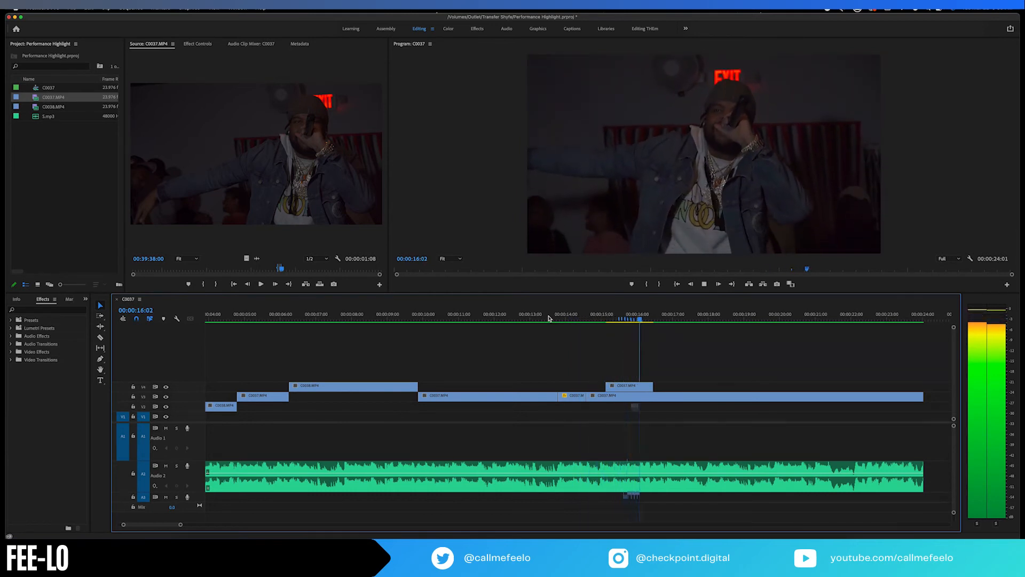
key(space)
Move the new overlay clip aside to about 00:00:19:06 and play the sequence from around 00:00:14:04.
drag(631, 386, 794, 392)
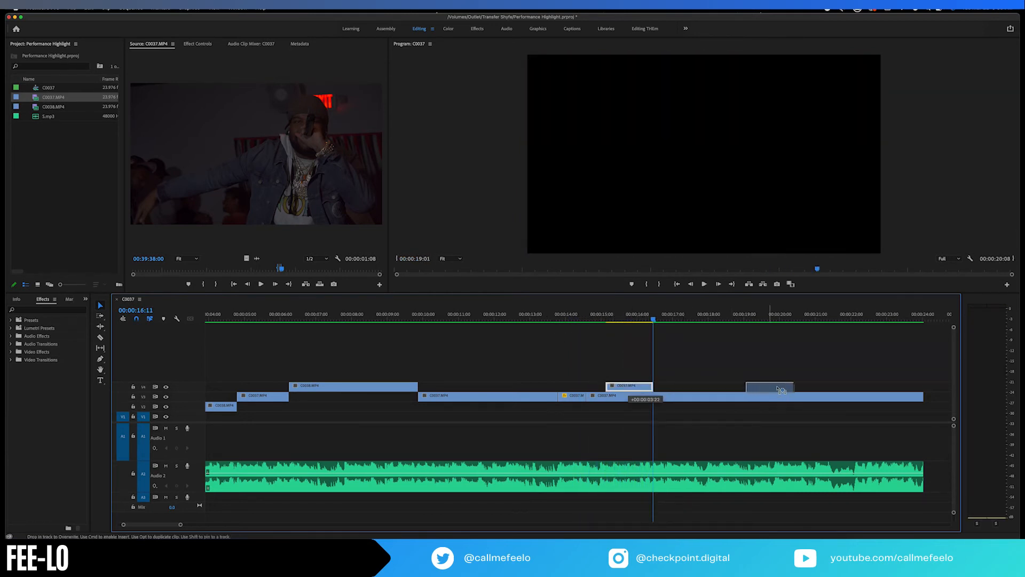
click(573, 311)
key(space)
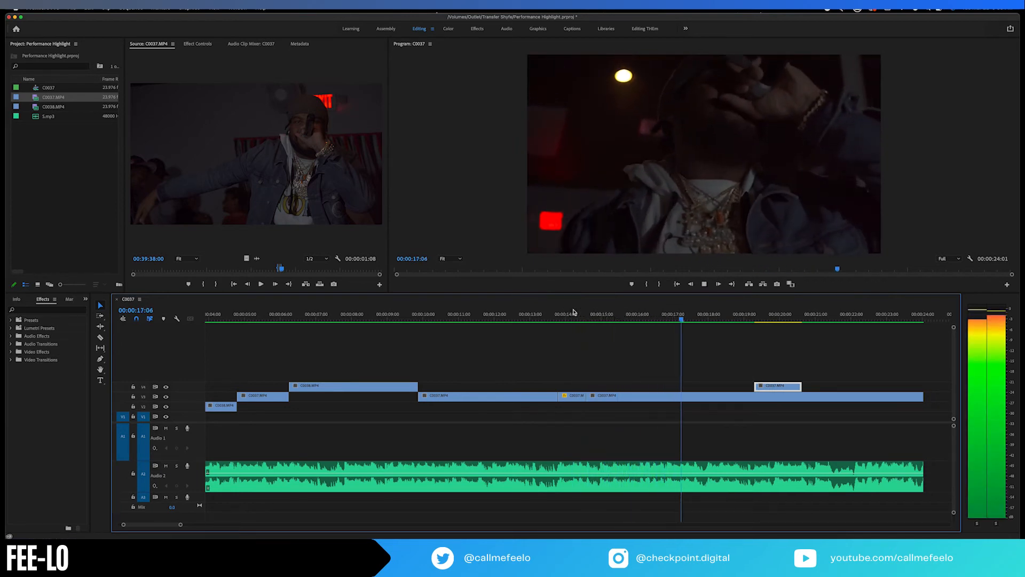
key(space)
Find the cut point in the last C0037.MP4 segment and split it at 00:00:16:20.
click(647, 315)
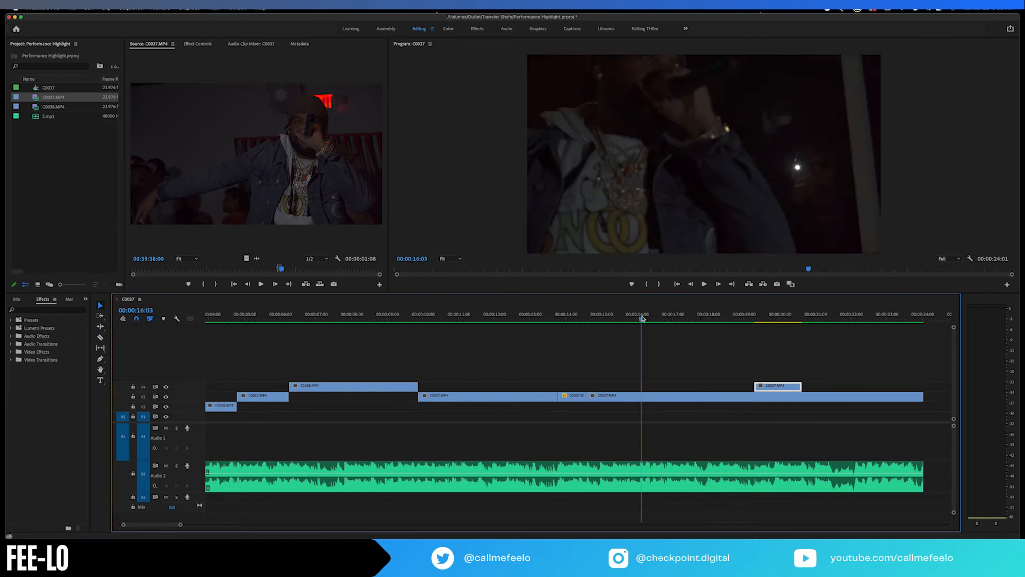
key(space)
key(space)
drag(668, 319, 667, 320)
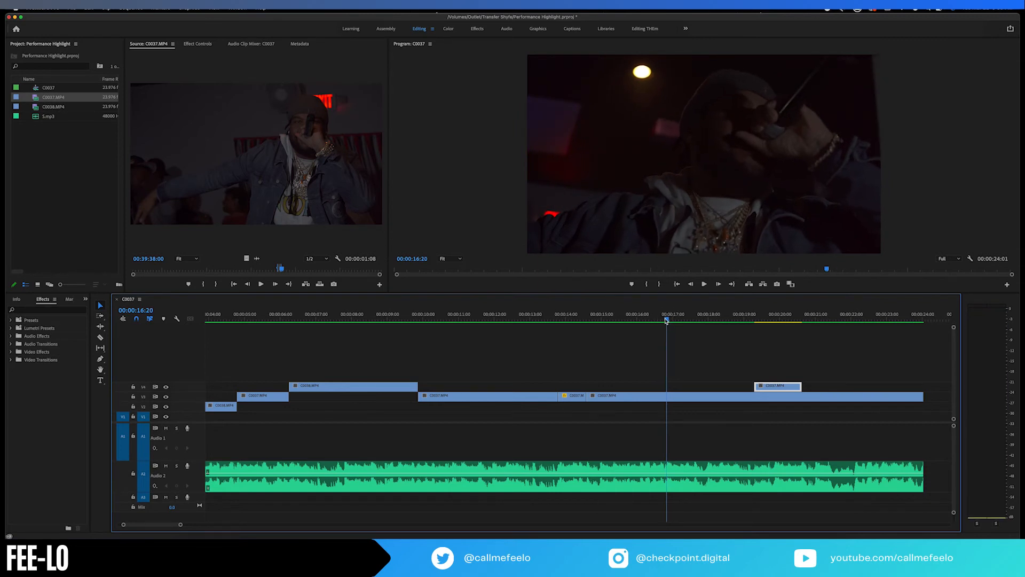
key(c)
click(668, 398)
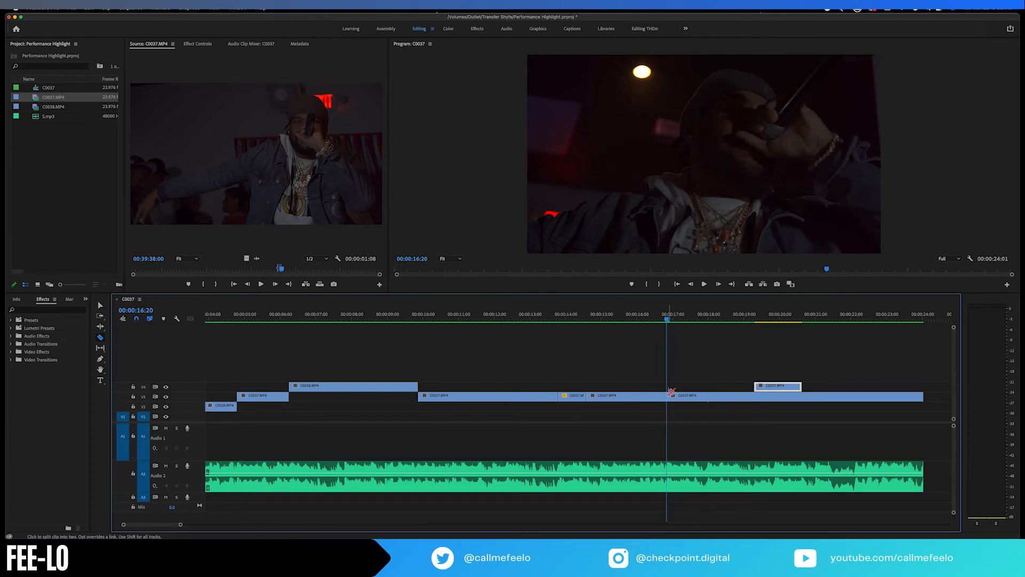
Move the overlay clip to start at 00:00:16:20 and trim the last segment's start to the overlay's end.
key(v)
drag(774, 390, 689, 388)
drag(689, 387, 716, 395)
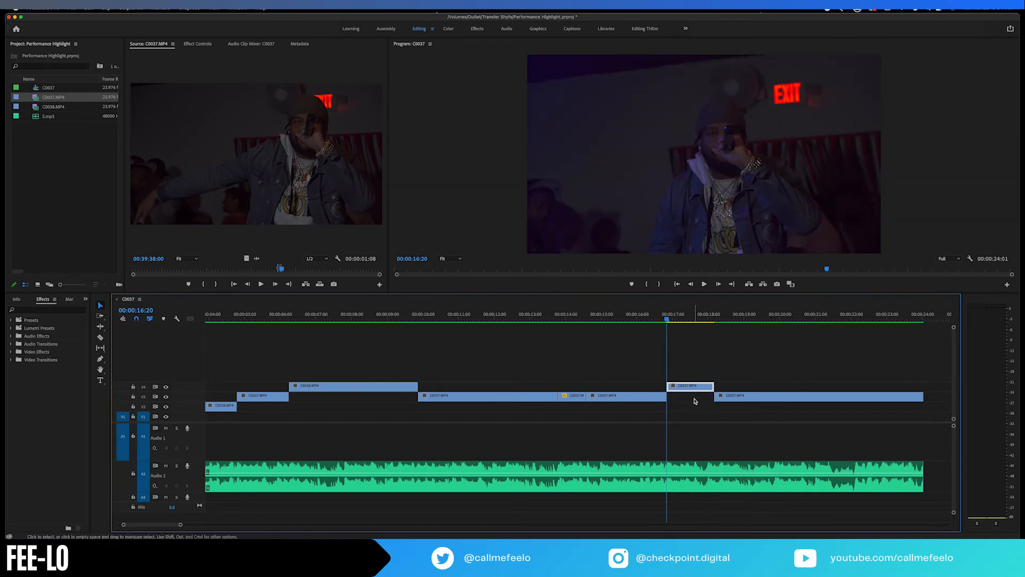
Play the sequence from about 00:00:16:10 to review the cuts into and out of the overlay clip.
drag(662, 320, 650, 316)
key(space)
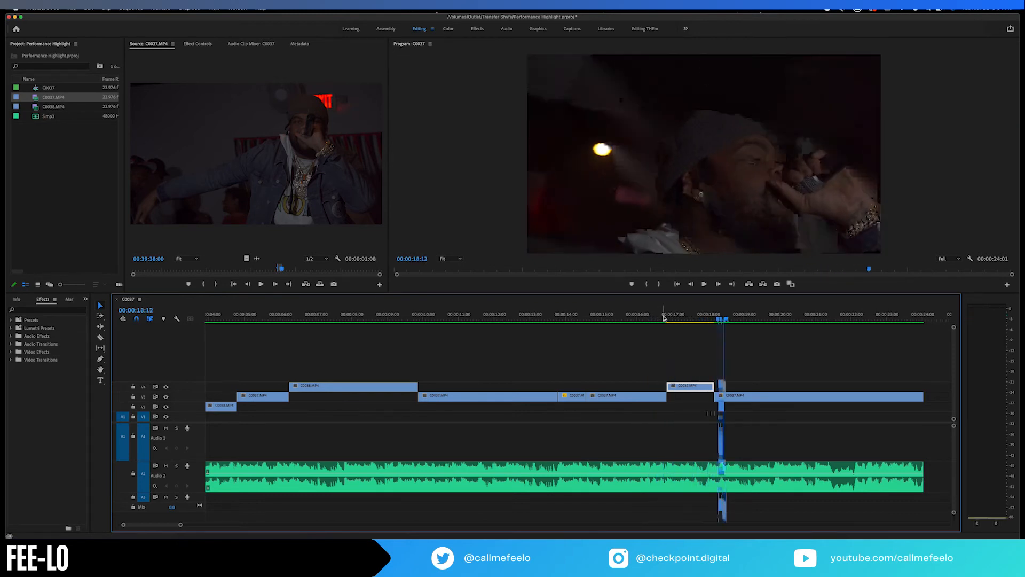
click(651, 315)
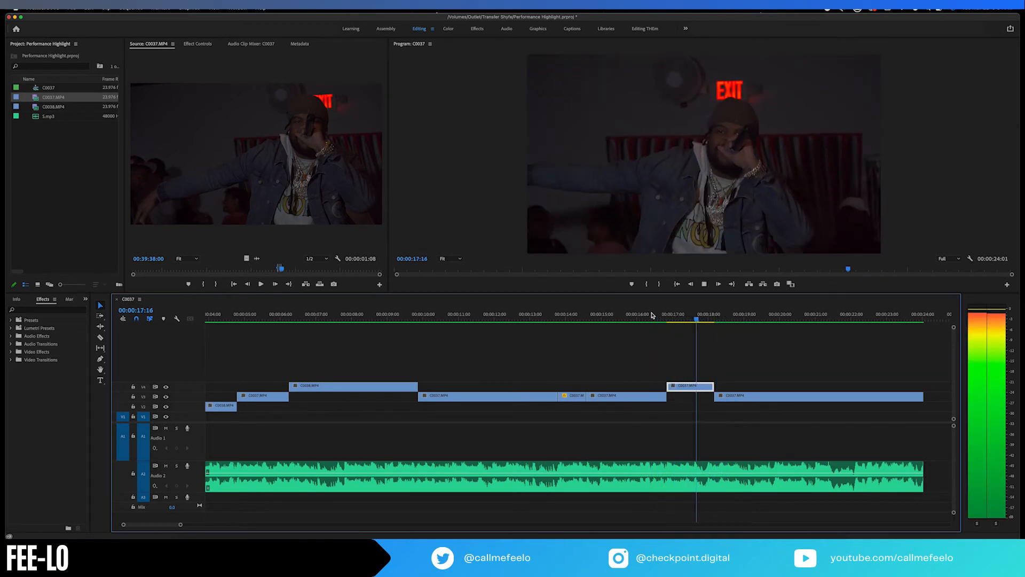
key(space)
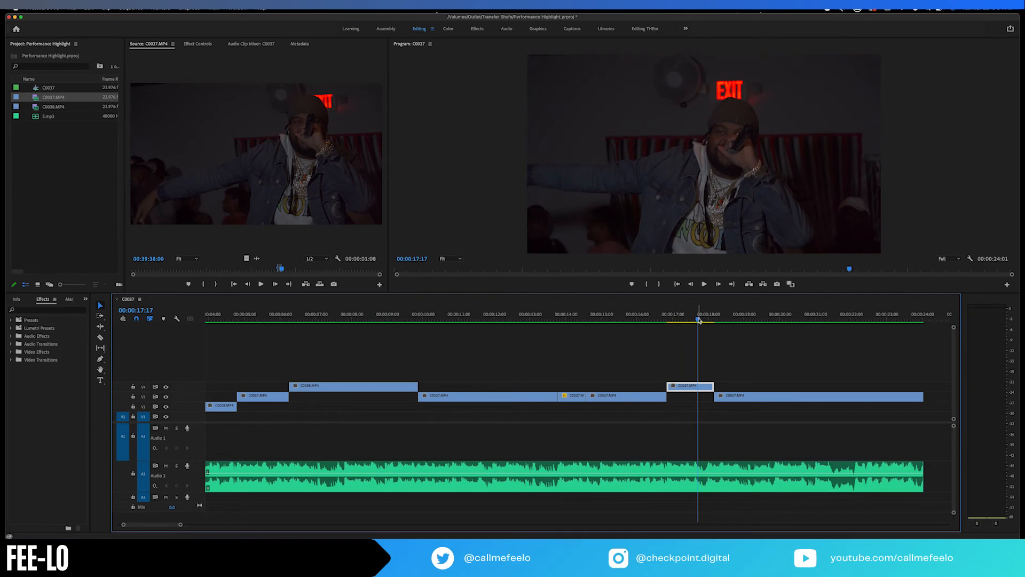
Trim the overlay clip's end to 00:00:17:15 and extend the last C0037.MP4 segment's start back to meet it.
drag(699, 319, 696, 320)
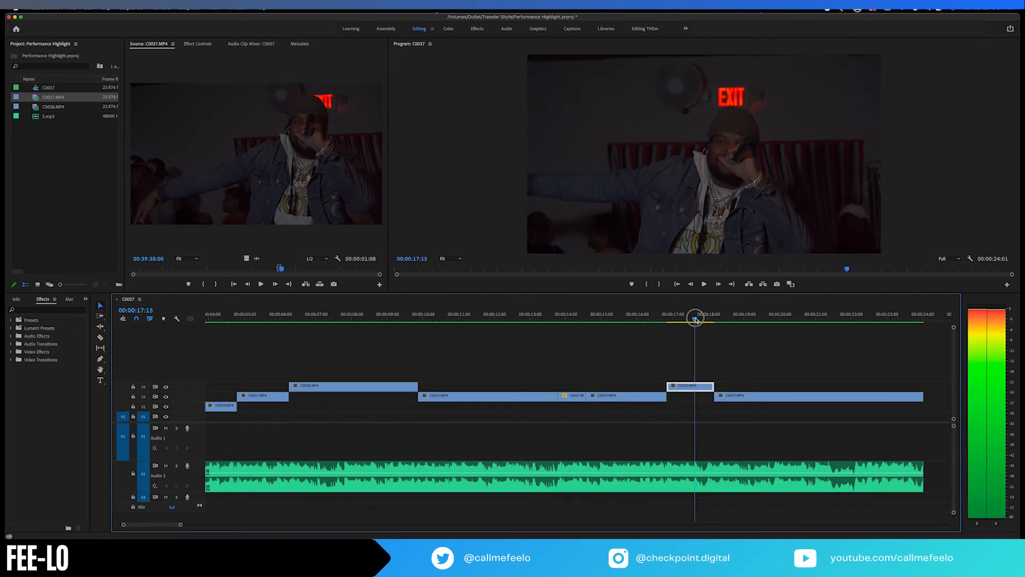
click(711, 387)
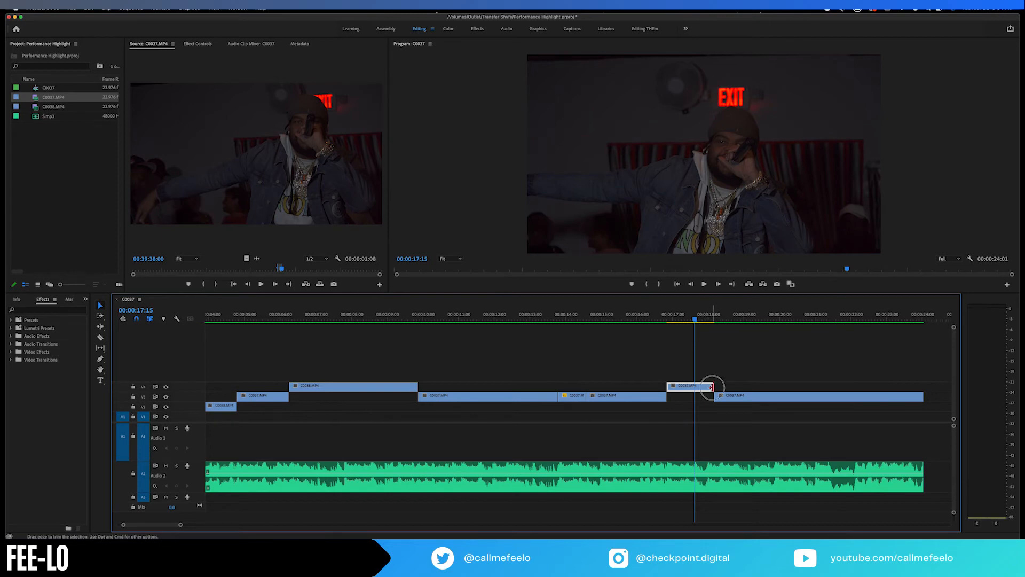
drag(710, 386, 695, 387)
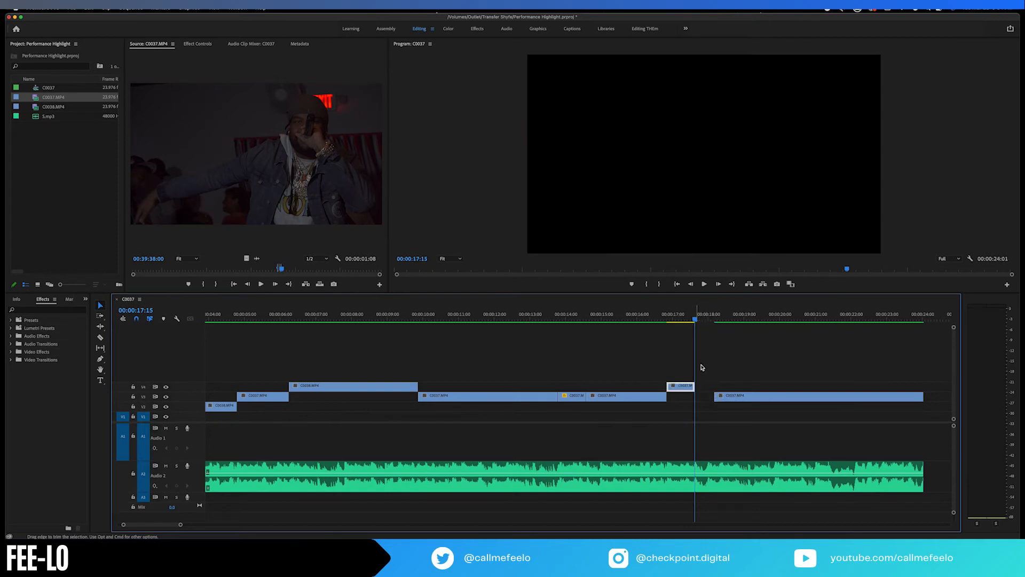
mouse_move(696, 319)
mouse_down()
mouse_move(707, 319)
mouse_move(696, 321)
mouse_up()
drag(716, 397, 697, 397)
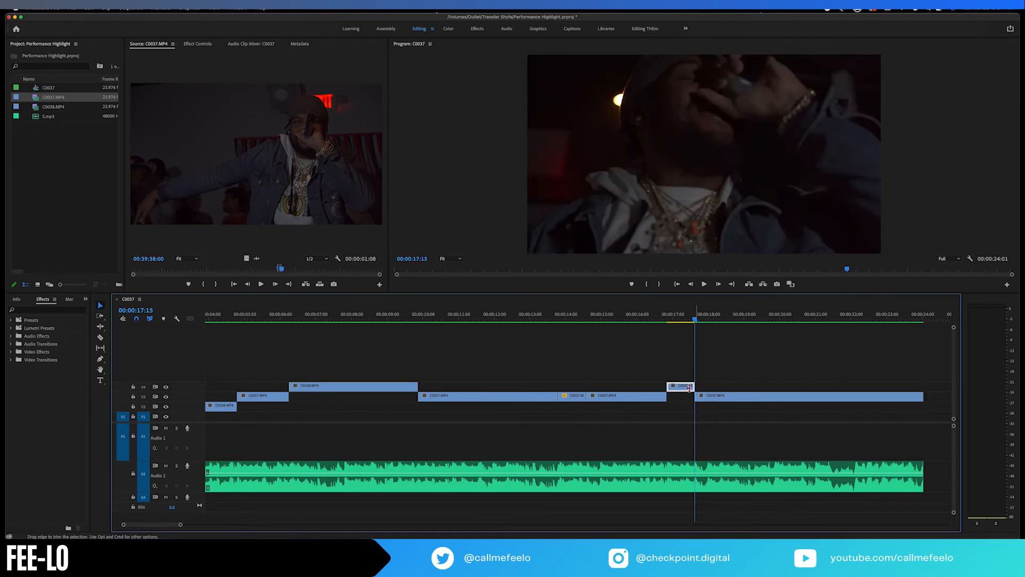
click(716, 396)
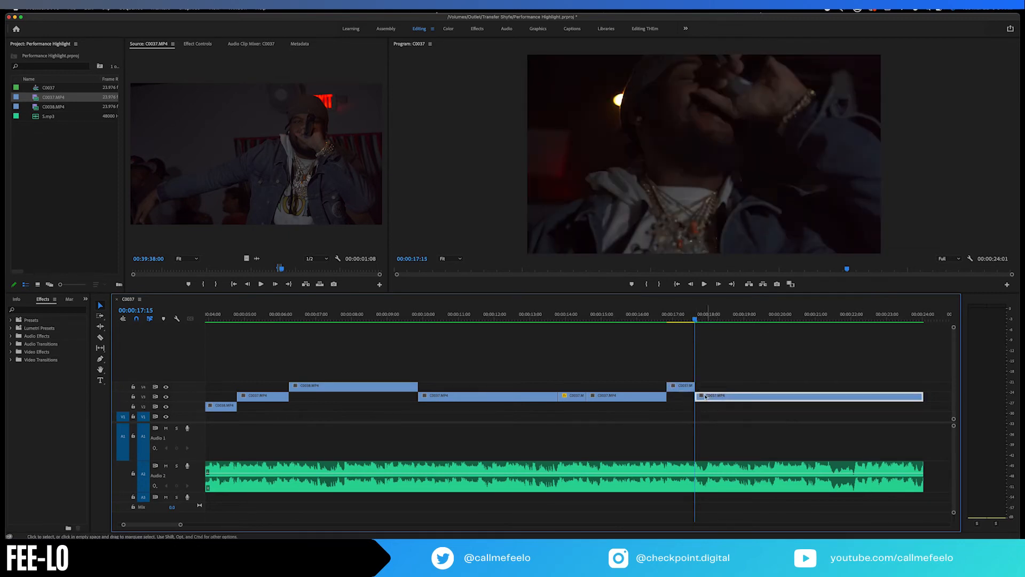
click(685, 389)
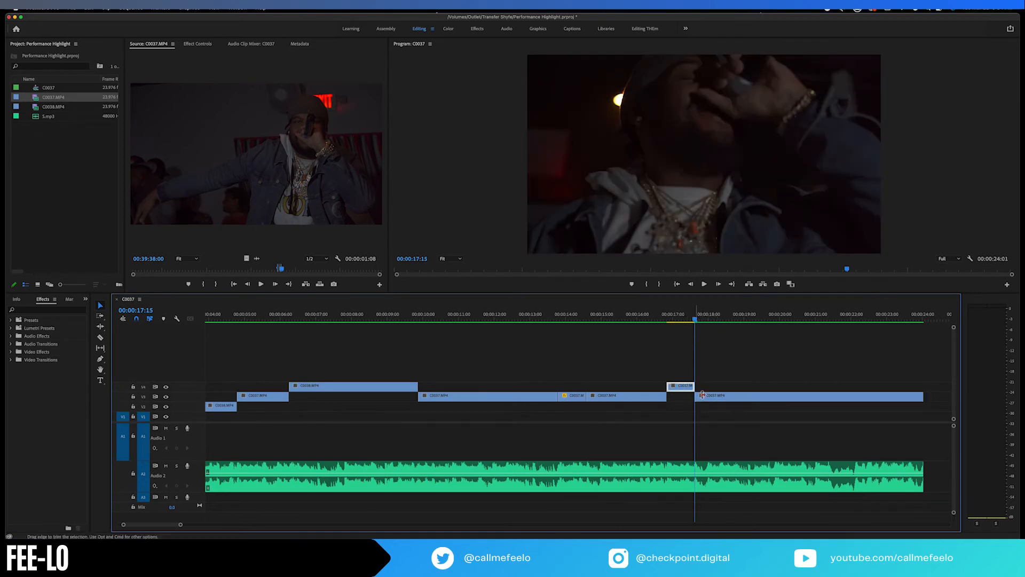
click(716, 396)
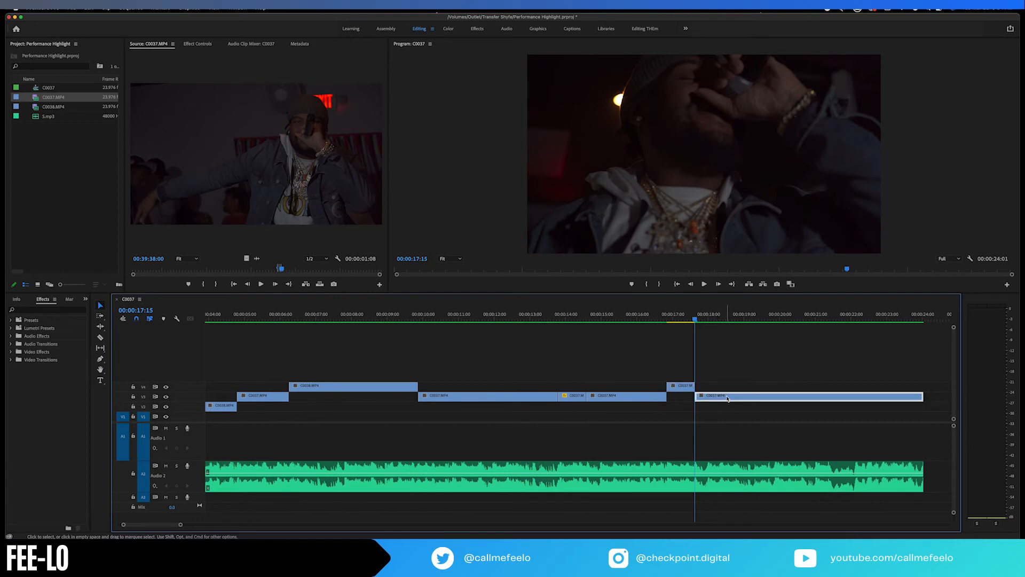
click(724, 470)
click(723, 442)
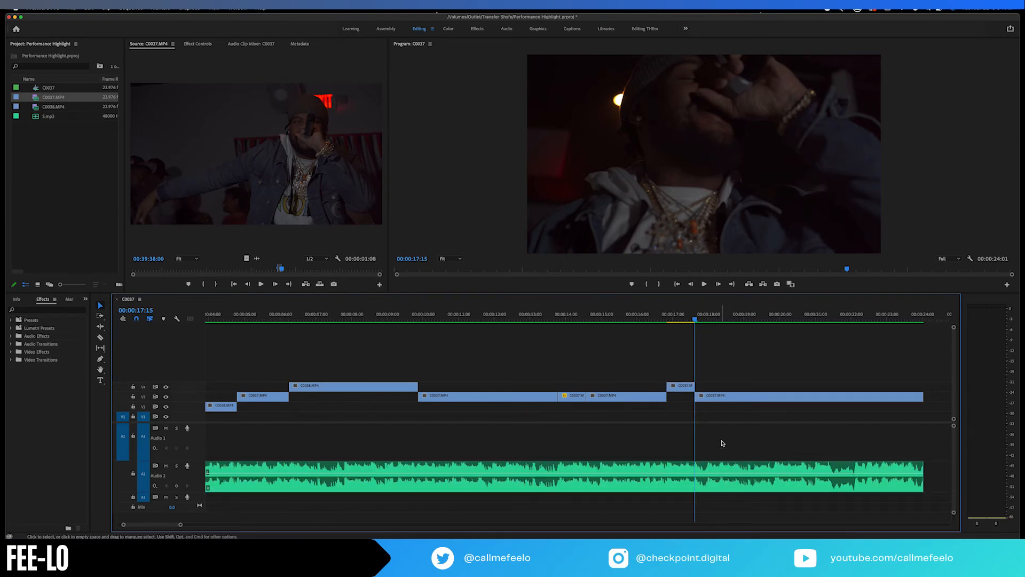
Play the sequence repeatedly from just before the shortened overlay clip to review its cuts and the last segment.
click(632, 316)
key(space)
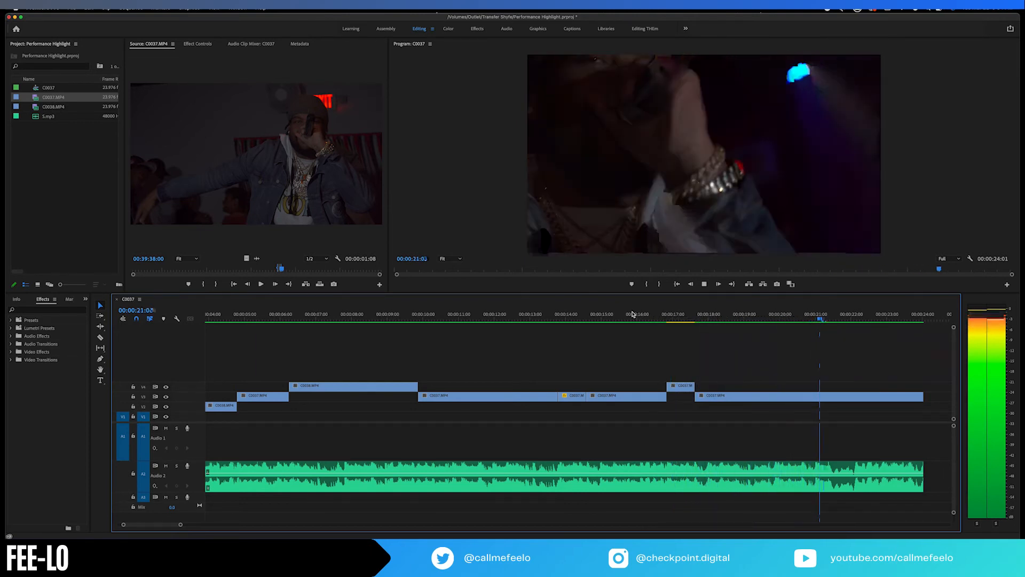
key(space)
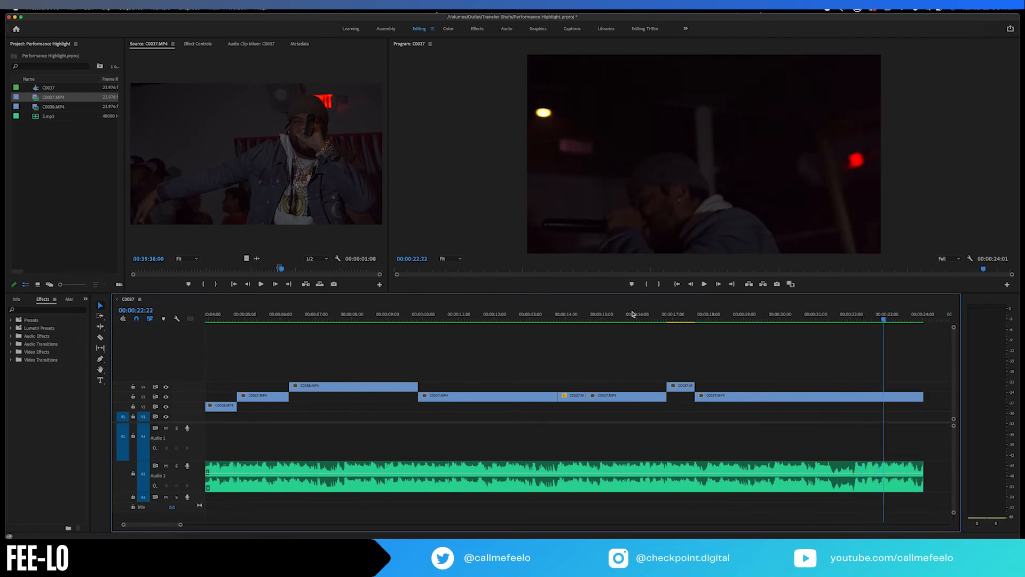
click(658, 318)
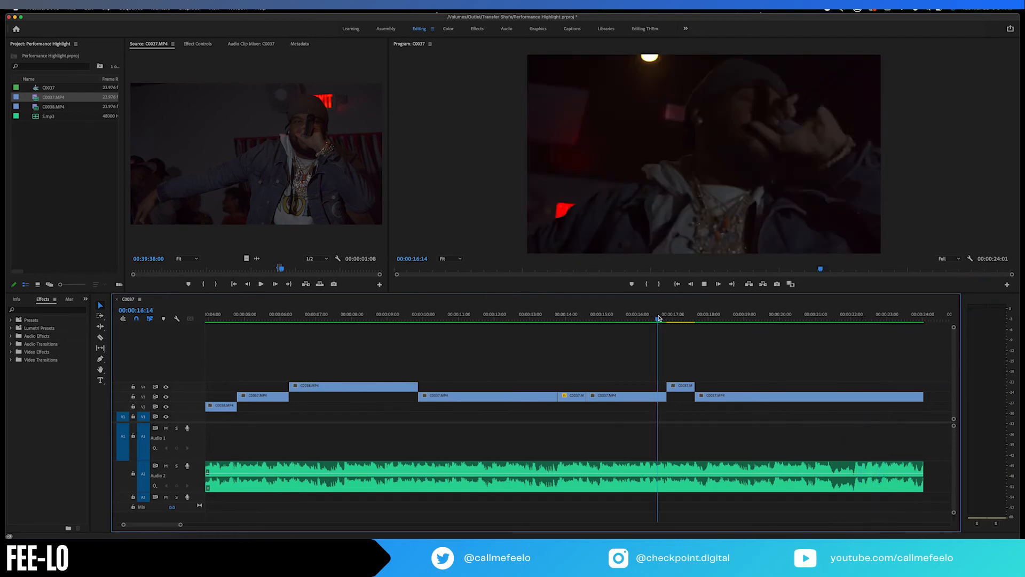
key(space)
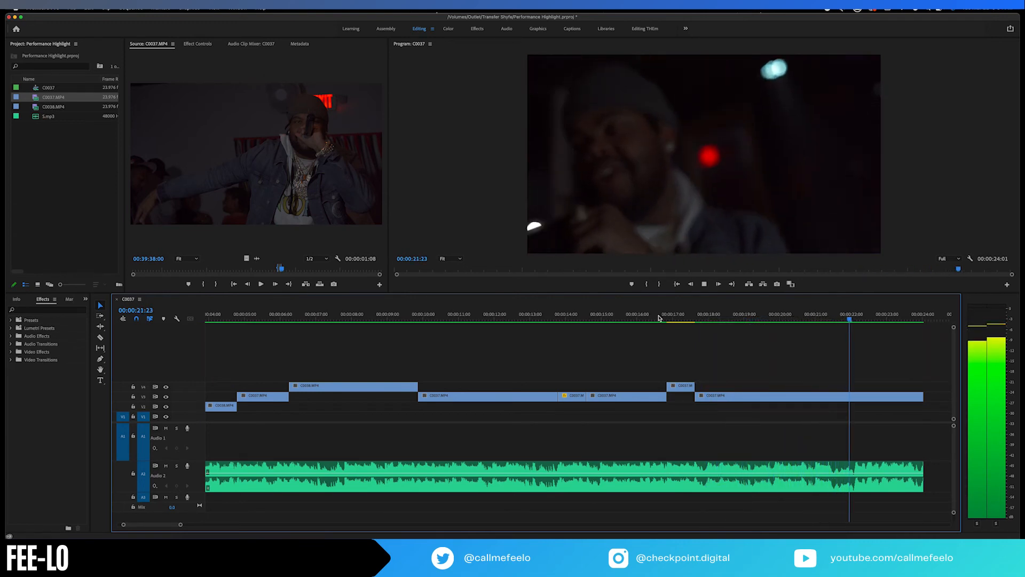
key(space)
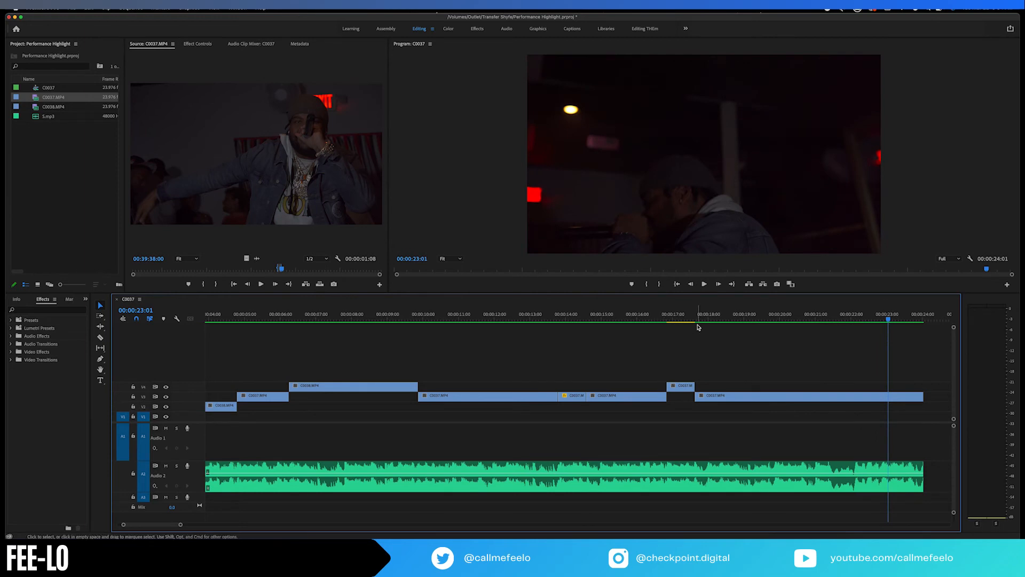
click(671, 315)
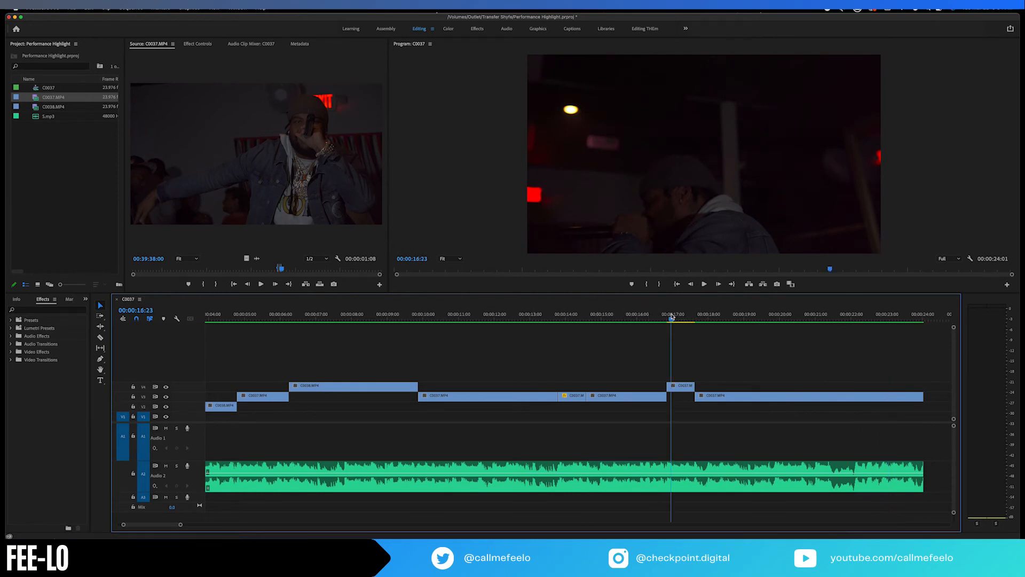
key(space)
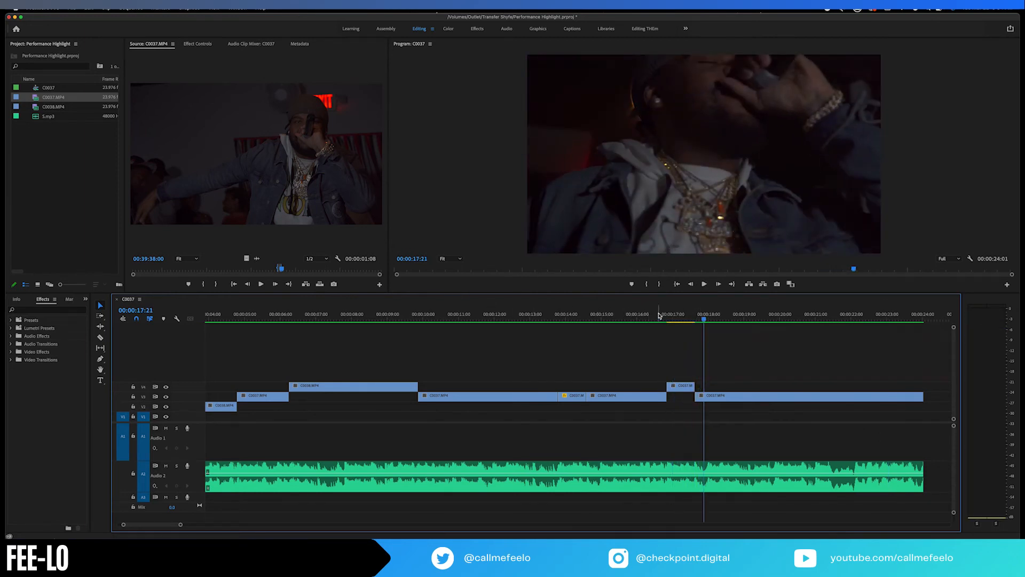
Render the sequence in to out and play it from 00:00:16:14.
click(658, 315)
click(131, 8)
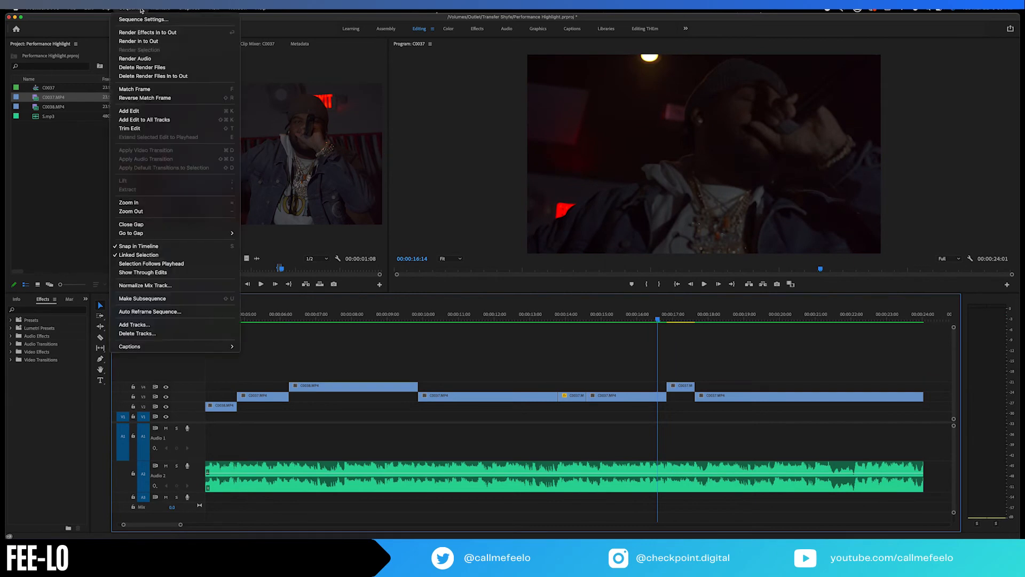
click(145, 41)
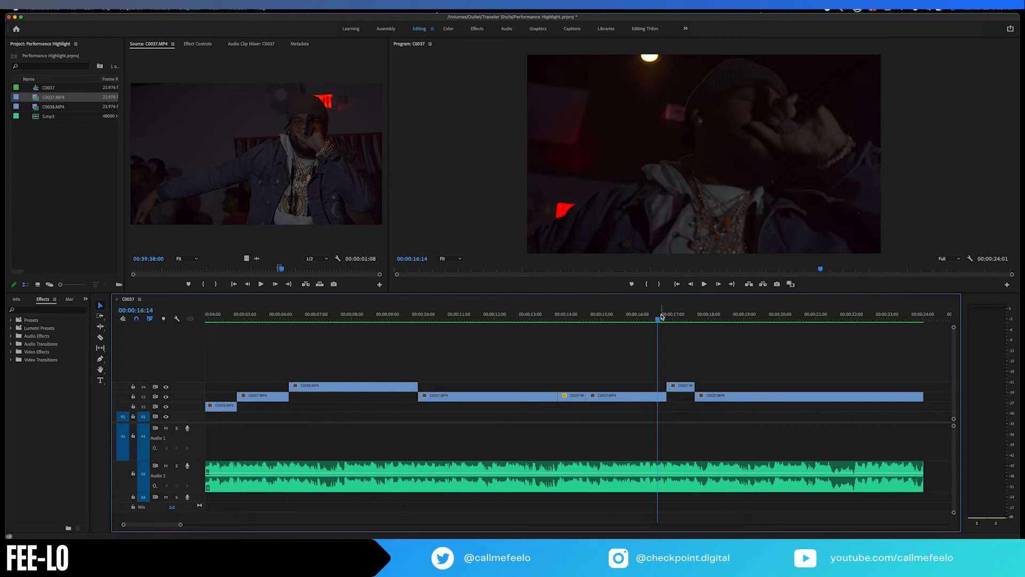
key(space)
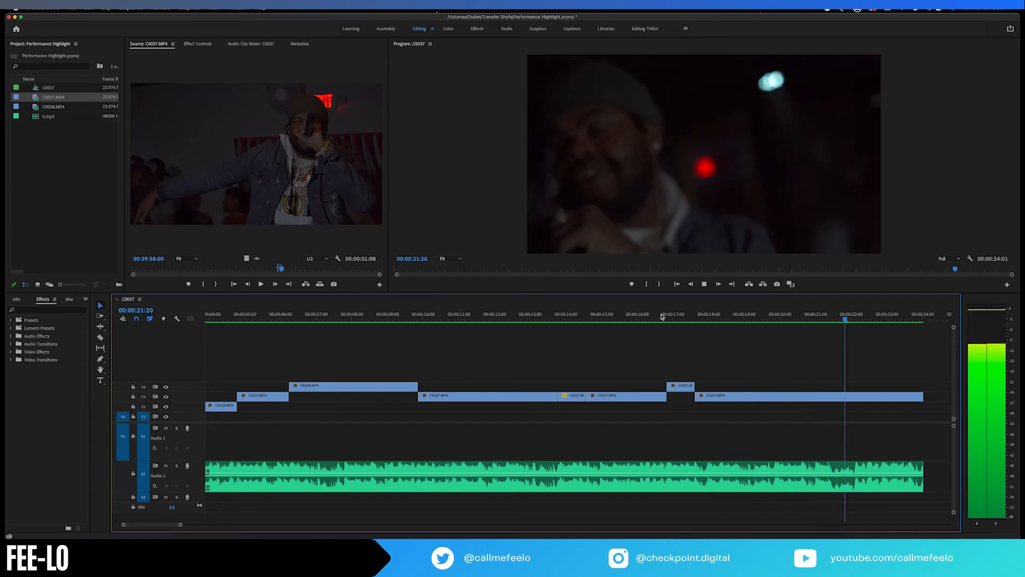
key(space)
Find the beat by playing from 00:00:20:16 and split the last C0037.MP4 segment at 00:00:21:09.
click(804, 316)
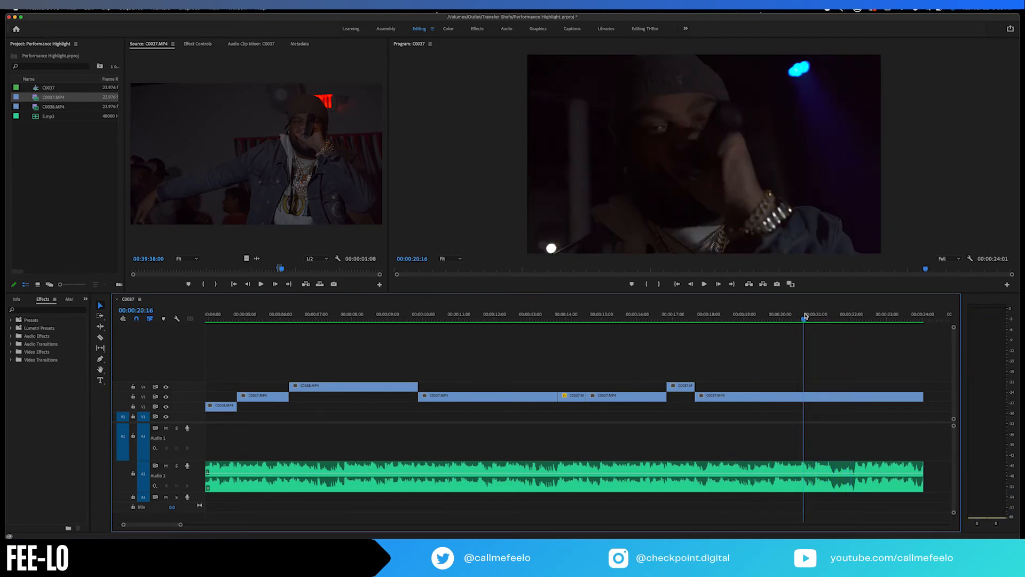
key(space)
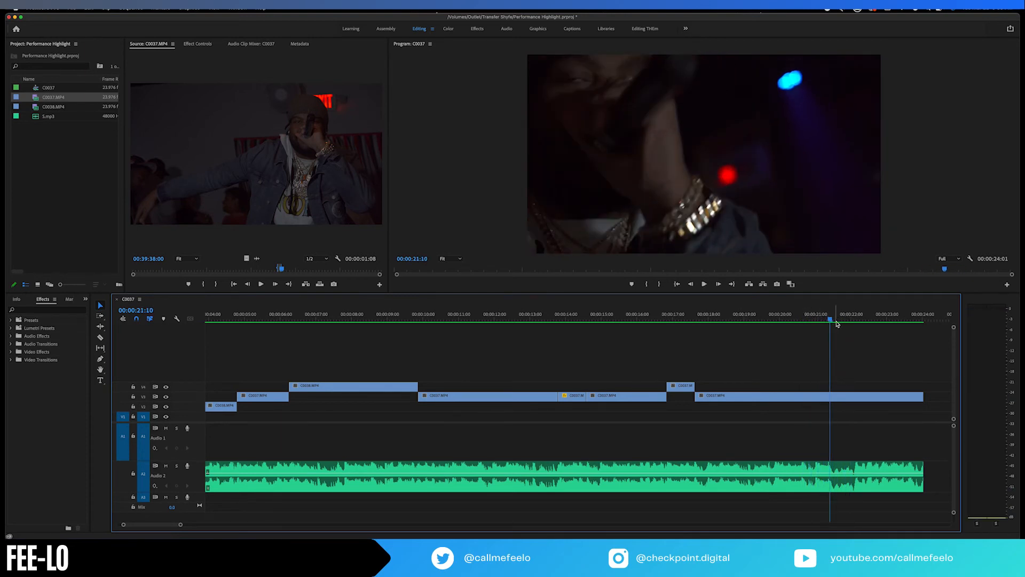
click(828, 319)
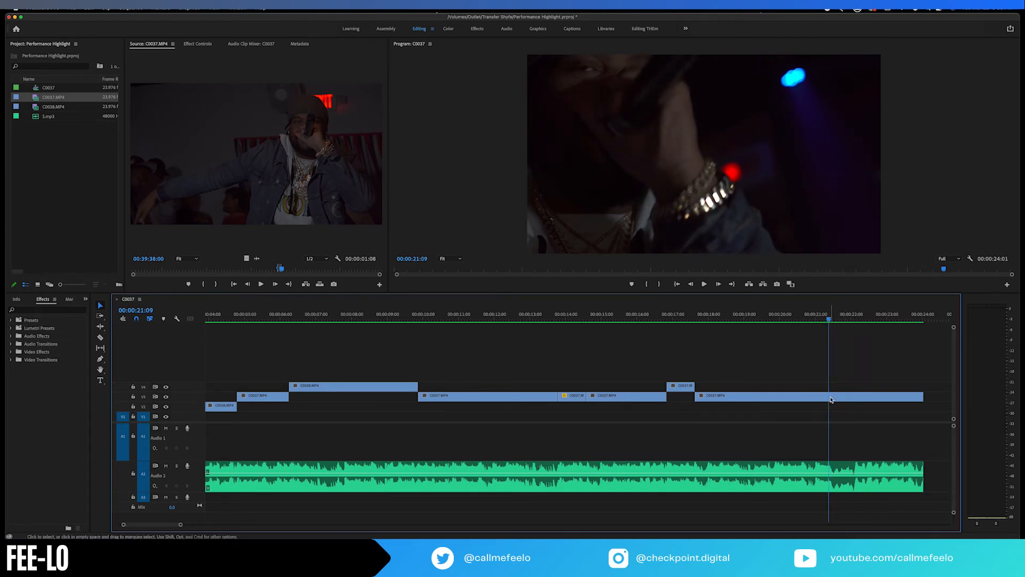
key(c)
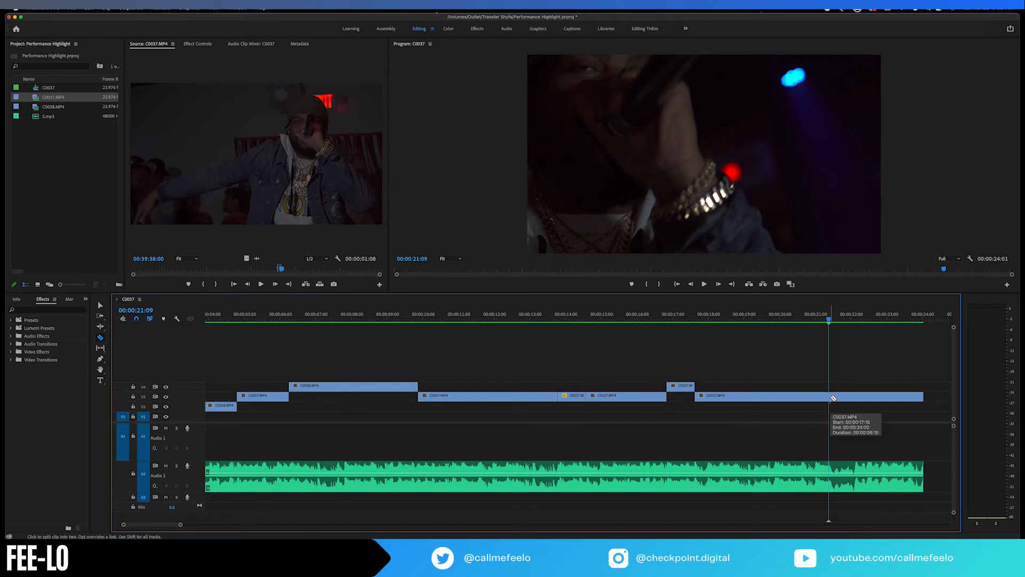
click(831, 398)
key(v)
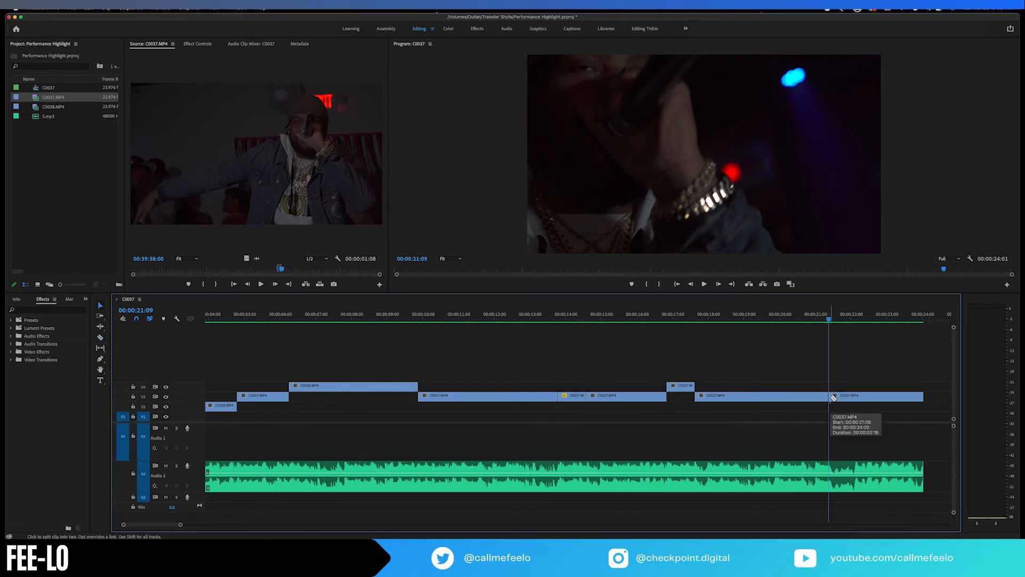
Examine the available video transitions in categories such as Slide, Page Peel, Iris, Immersive Video, Dissolve and 3D Motion.
click(11, 360)
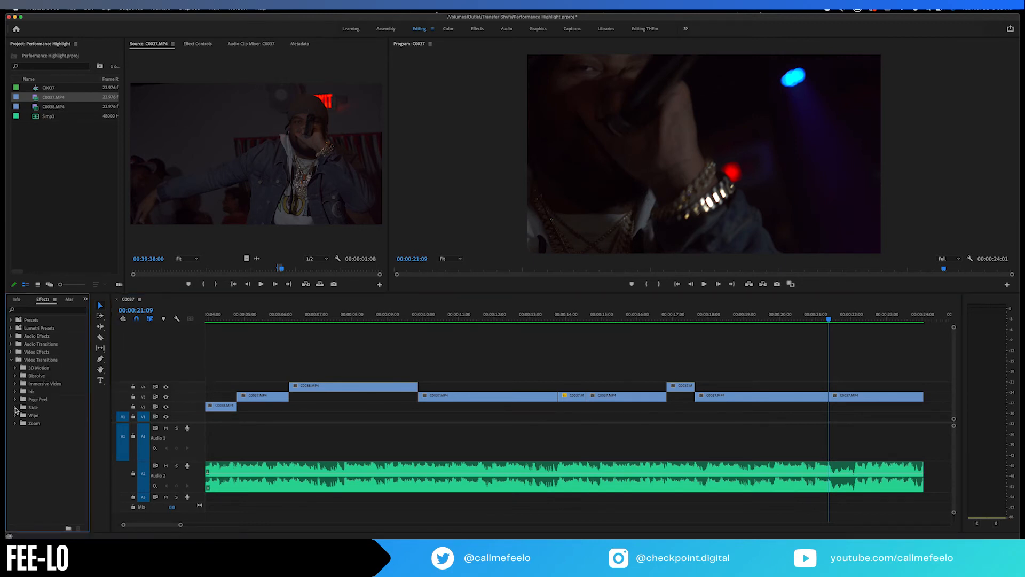
click(15, 408)
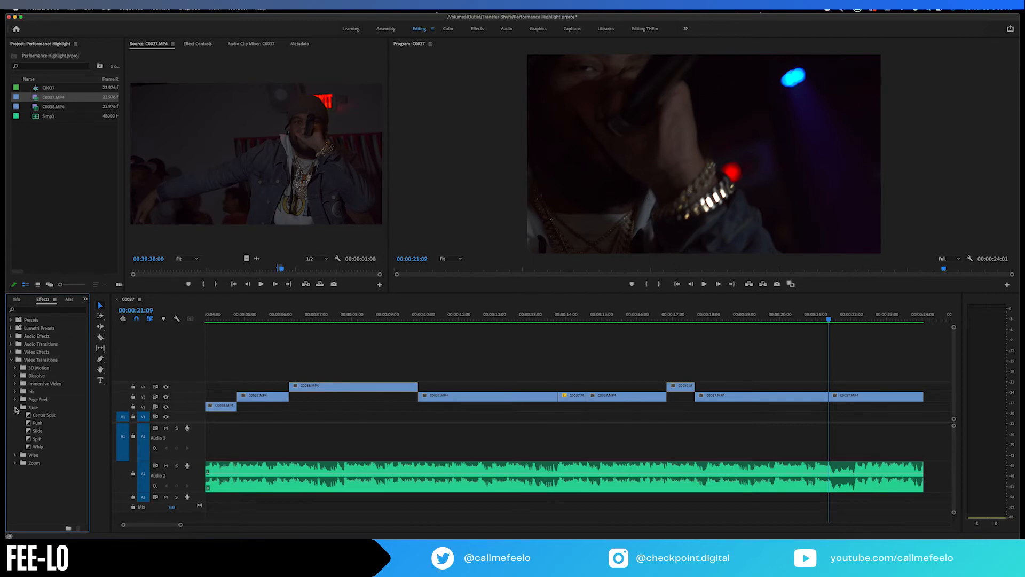
click(15, 408)
click(15, 416)
click(15, 416)
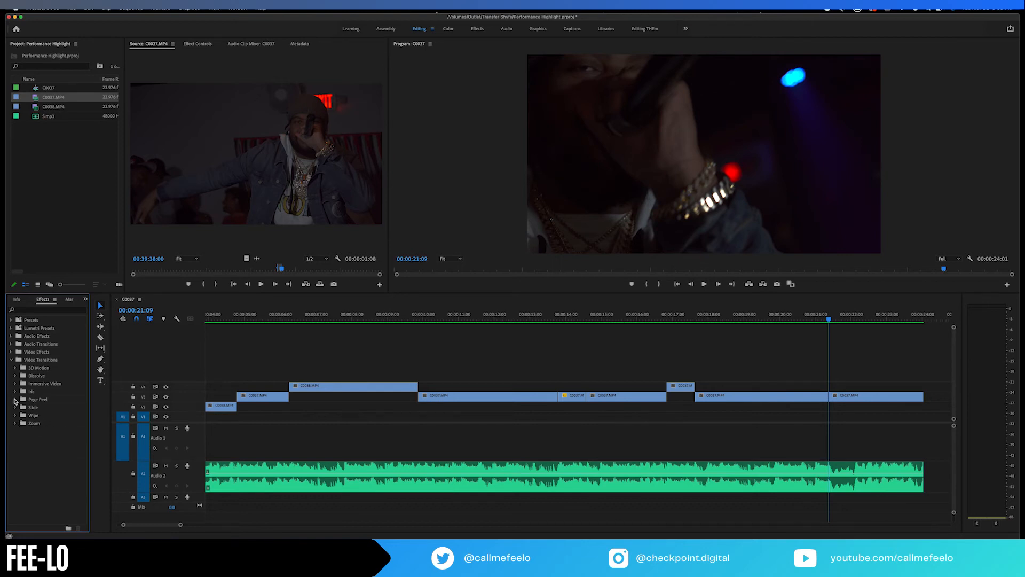
click(15, 399)
click(15, 400)
click(15, 392)
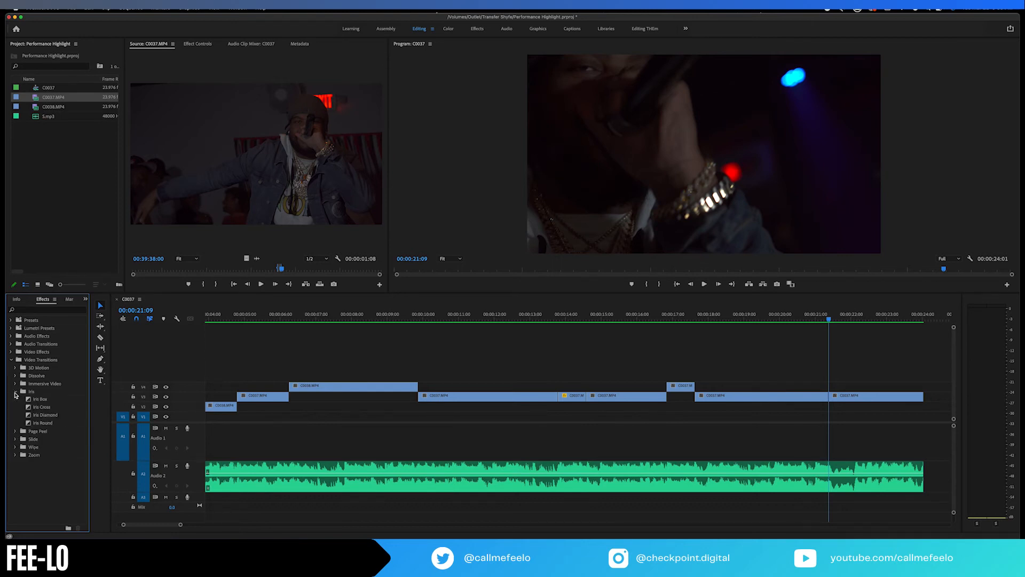
click(15, 392)
click(15, 384)
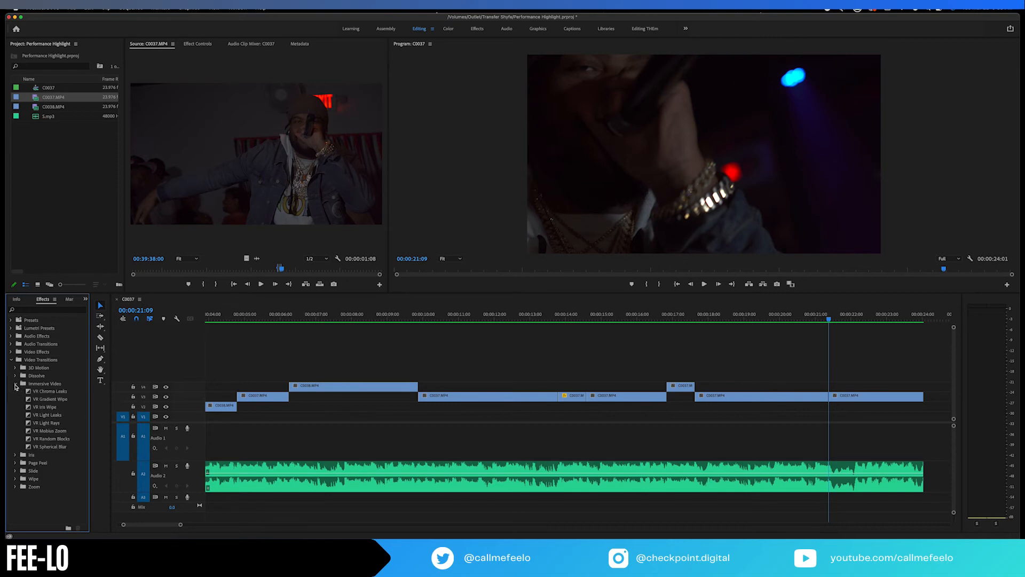
click(15, 384)
click(15, 376)
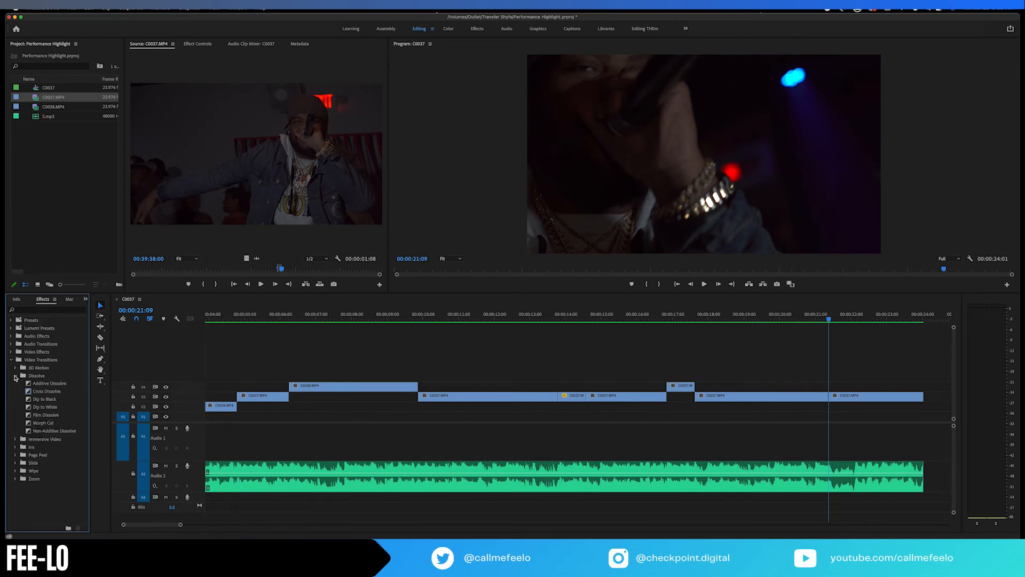
click(15, 368)
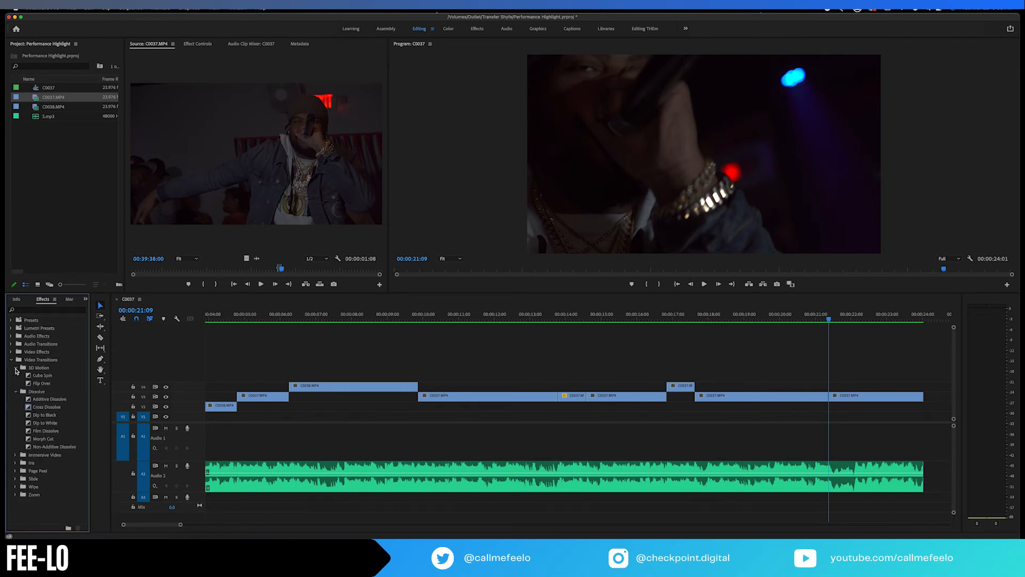
click(15, 368)
click(15, 376)
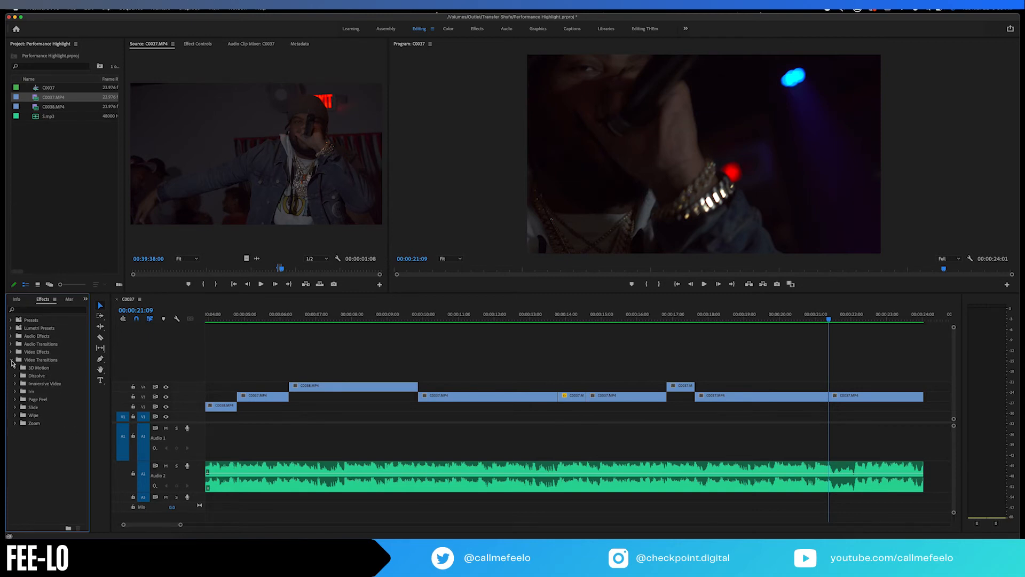
click(11, 360)
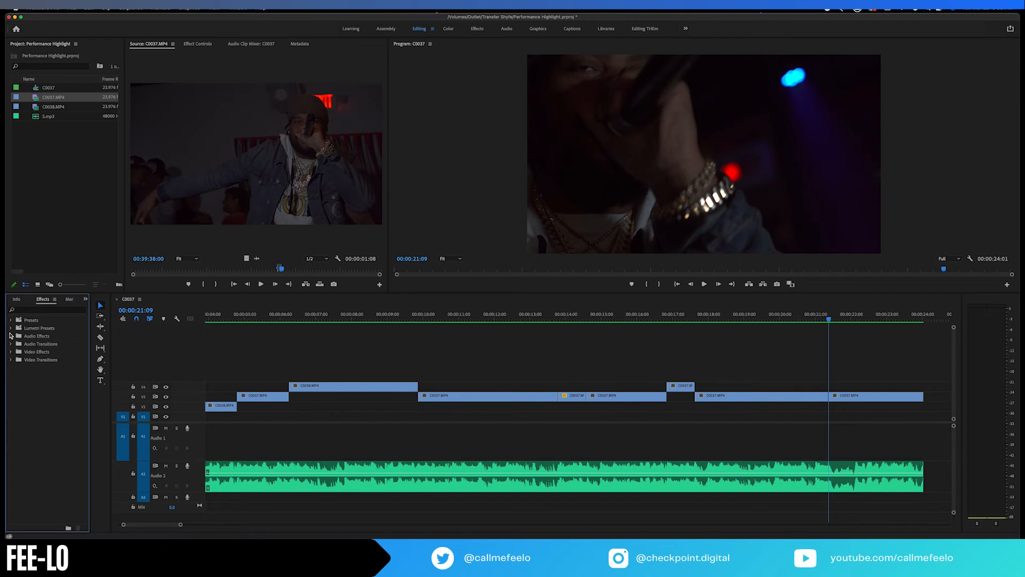
Expand the effect presets and split the last C0037.MP4 segment at 00:00:21:19, selecting the short piece before the cut.
click(11, 321)
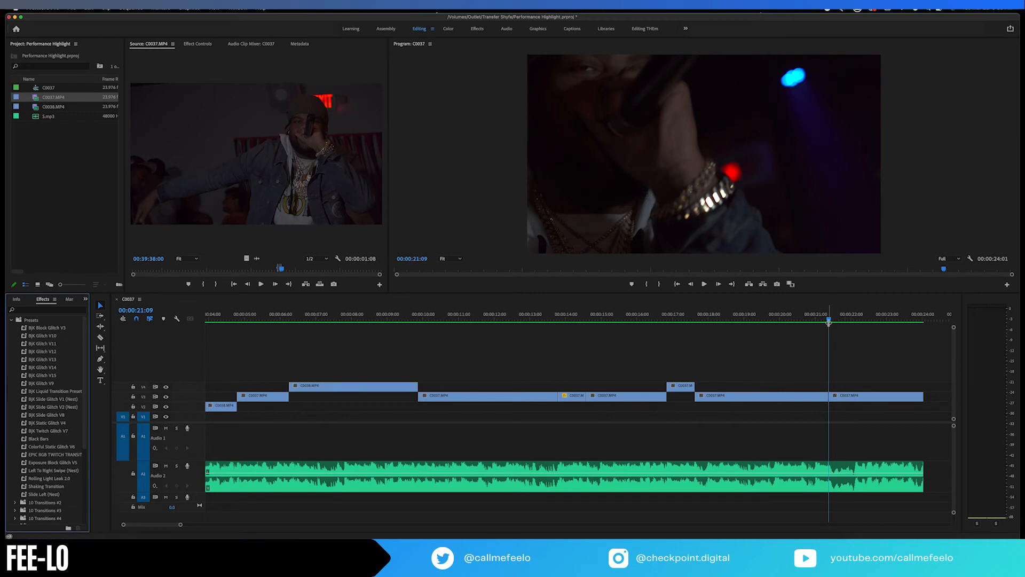
drag(830, 320, 841, 321)
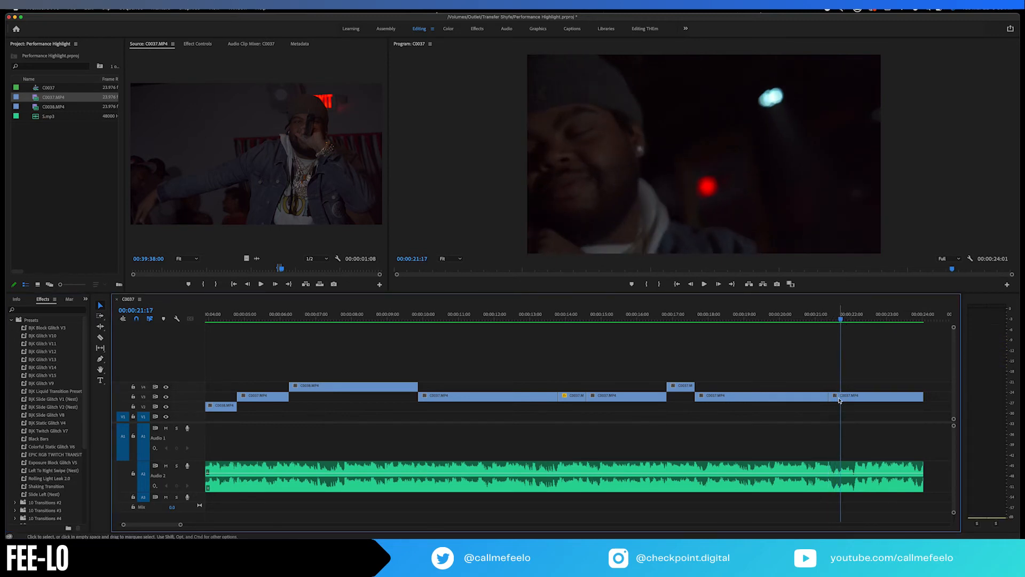
click(843, 320)
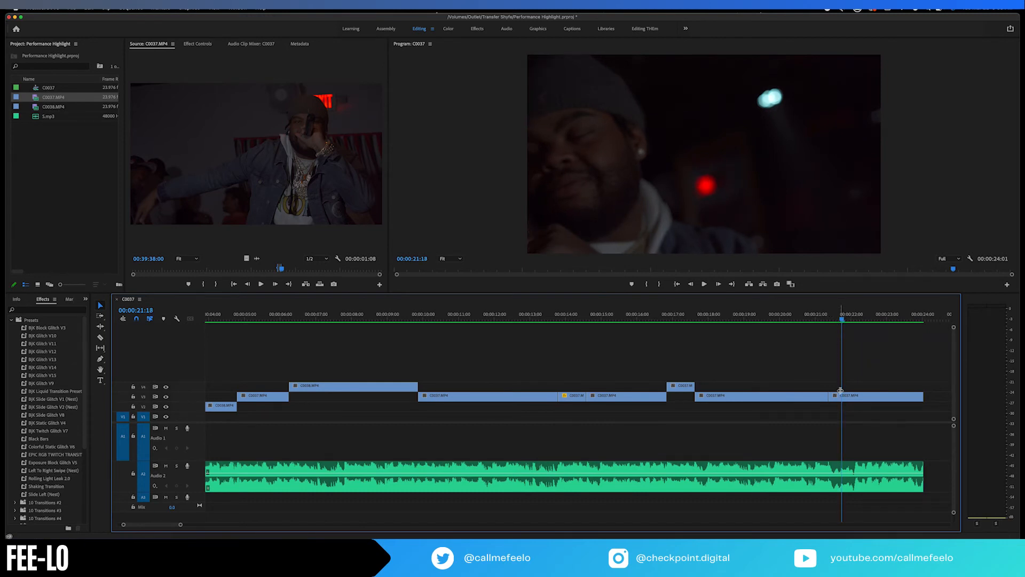
click(845, 319)
key(c)
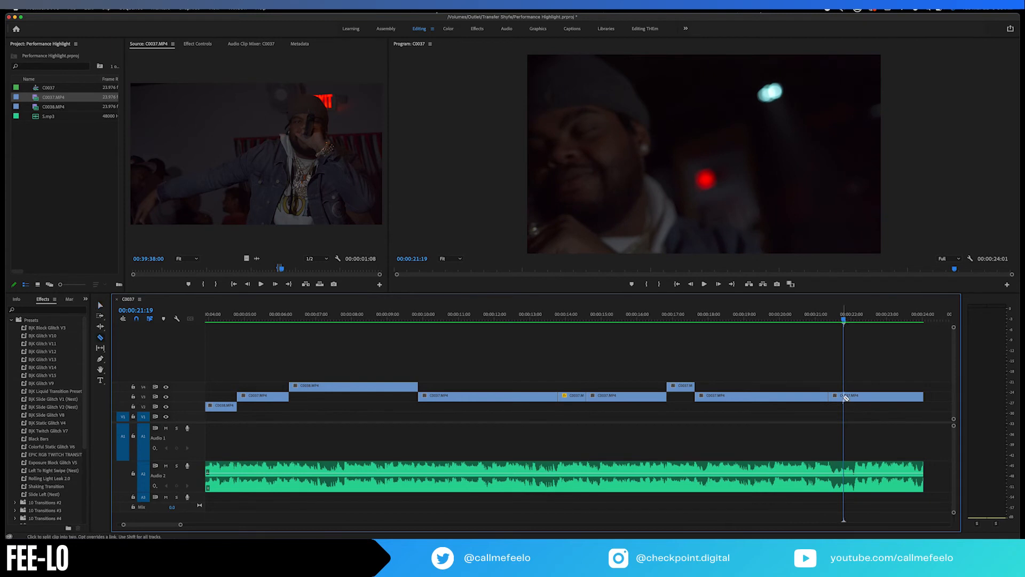
click(845, 397)
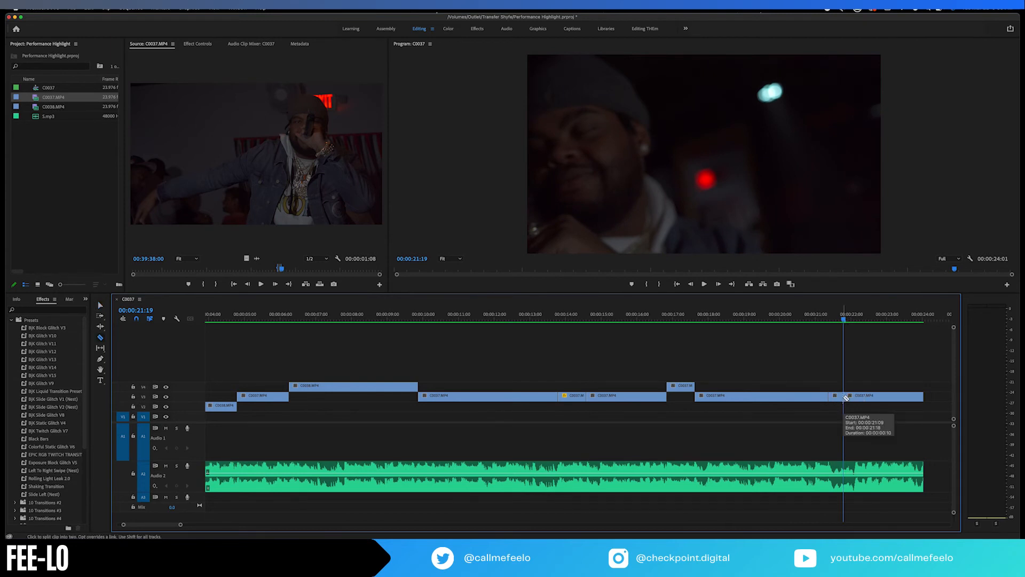
key(v)
click(837, 398)
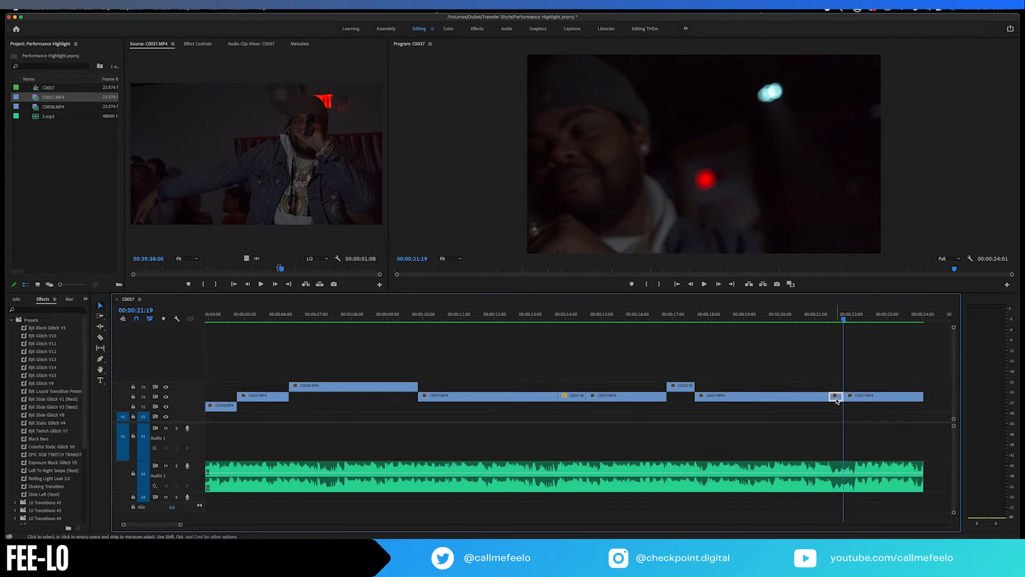
Play repeatedly from just before the selected short segment to check its timing against the music.
drag(843, 320, 824, 320)
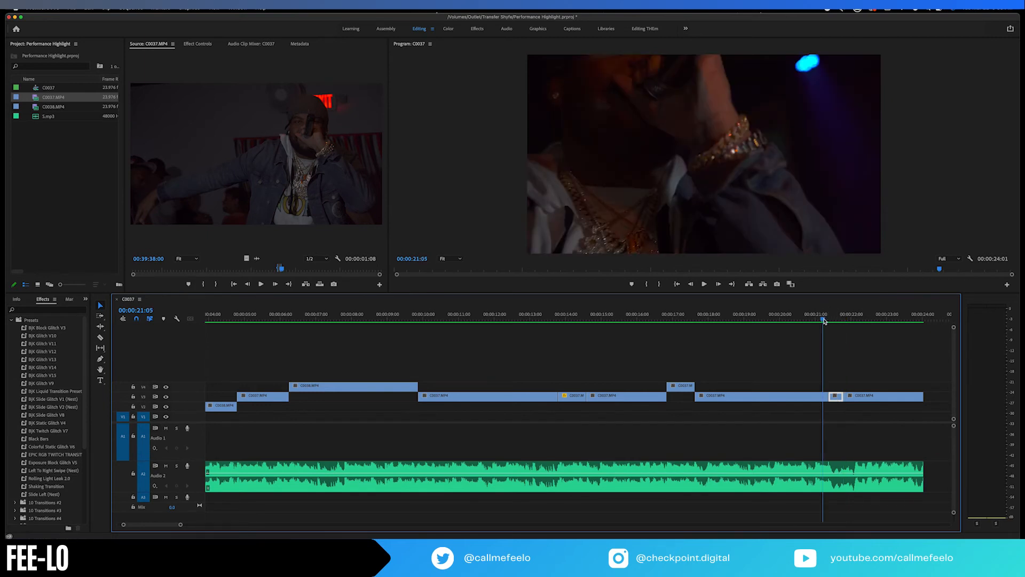
key(space)
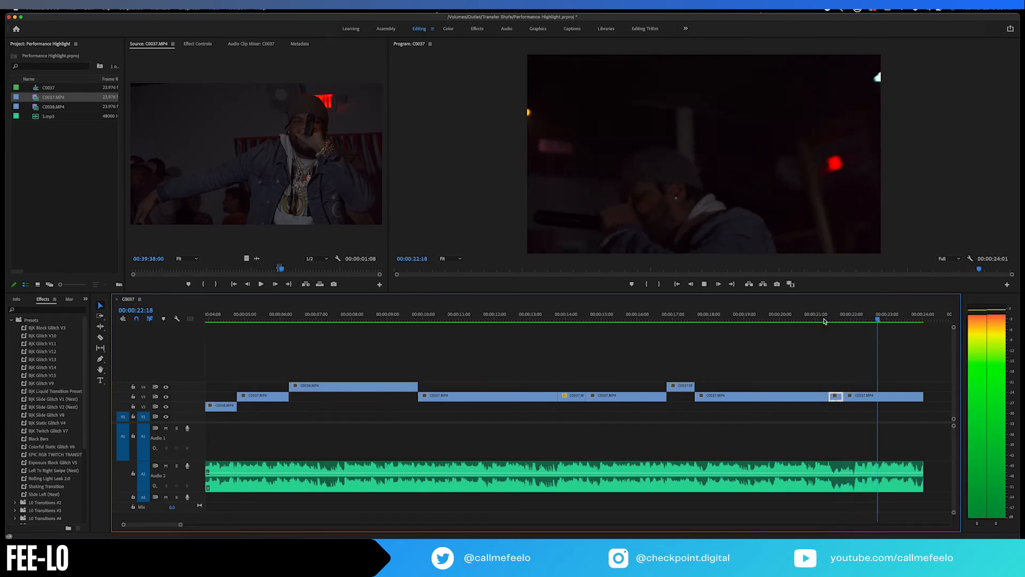
click(814, 316)
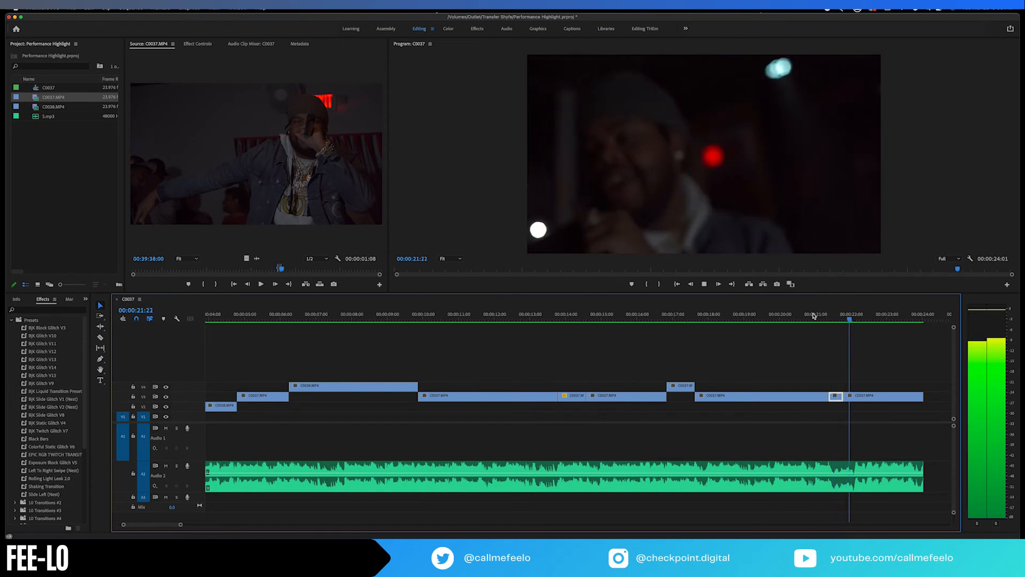
key(space)
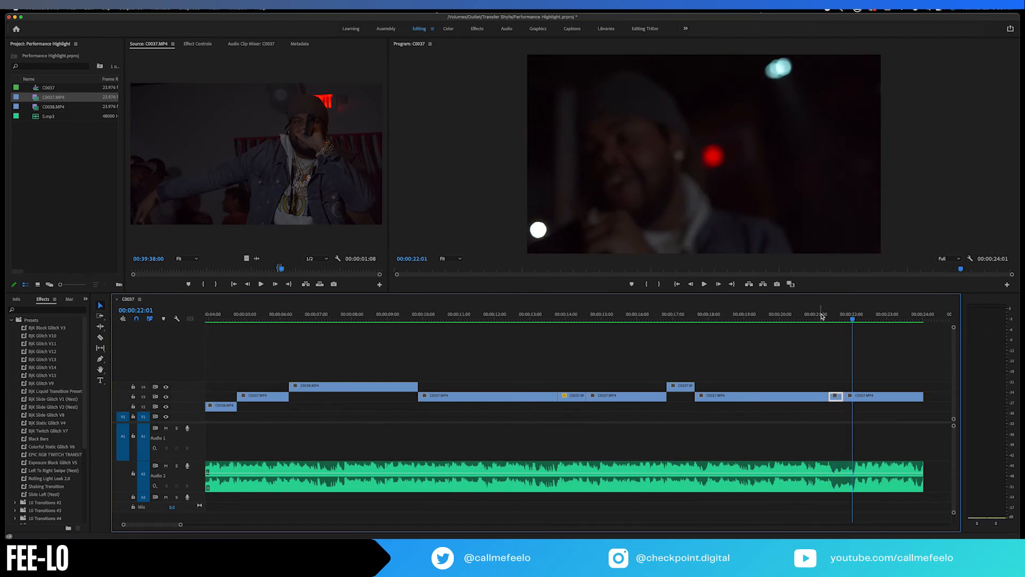
click(822, 316)
key(space)
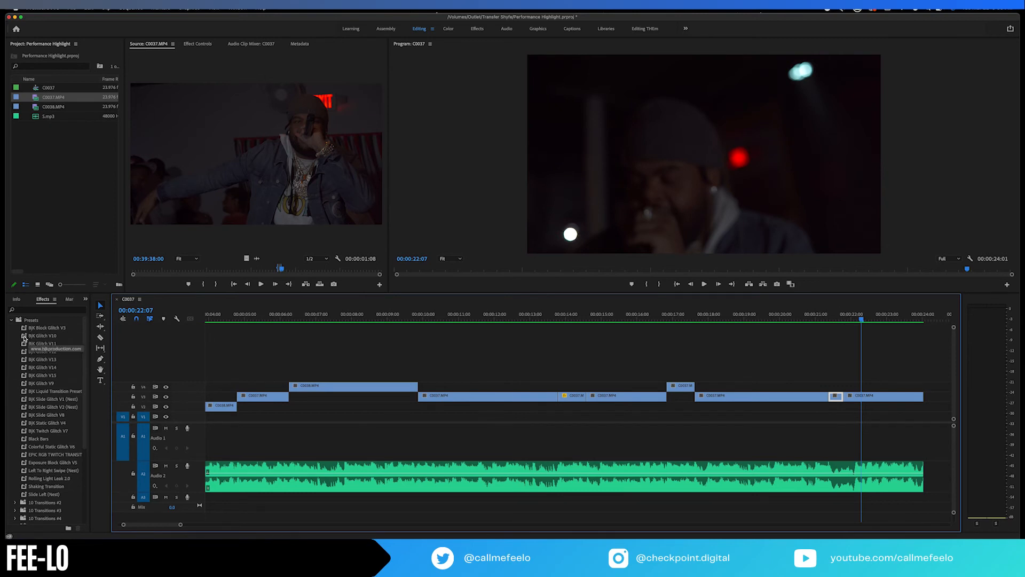
Apply the BJK Glitch V10 preset to the short segment starting at 00:00:21:09 and preview it.
drag(25, 338, 837, 399)
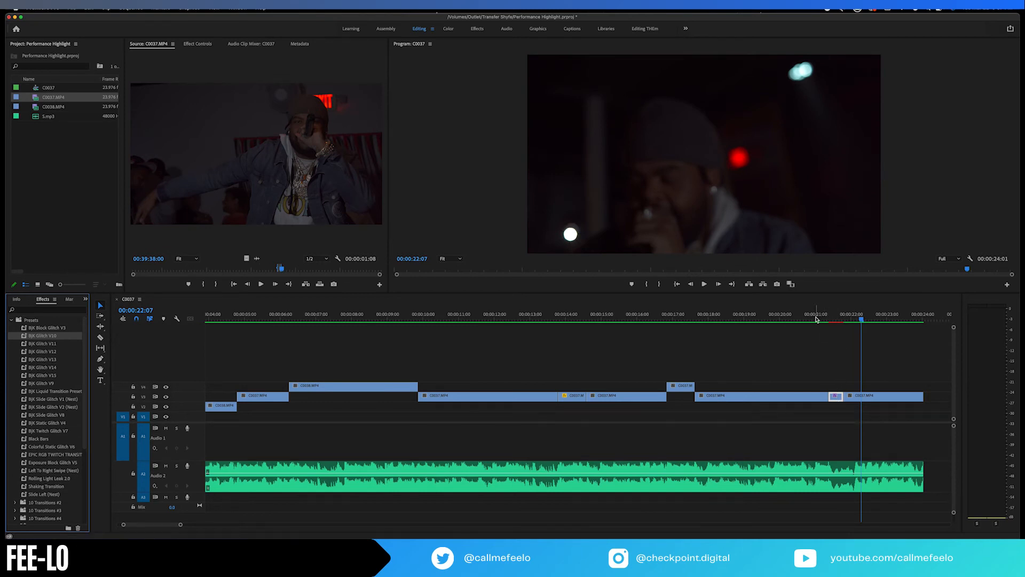
click(816, 319)
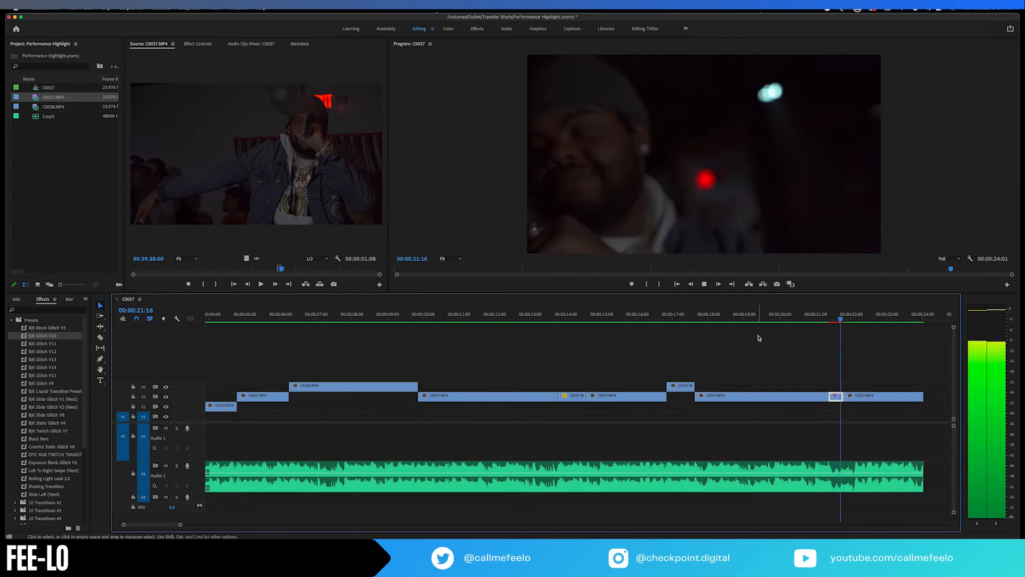
key(space)
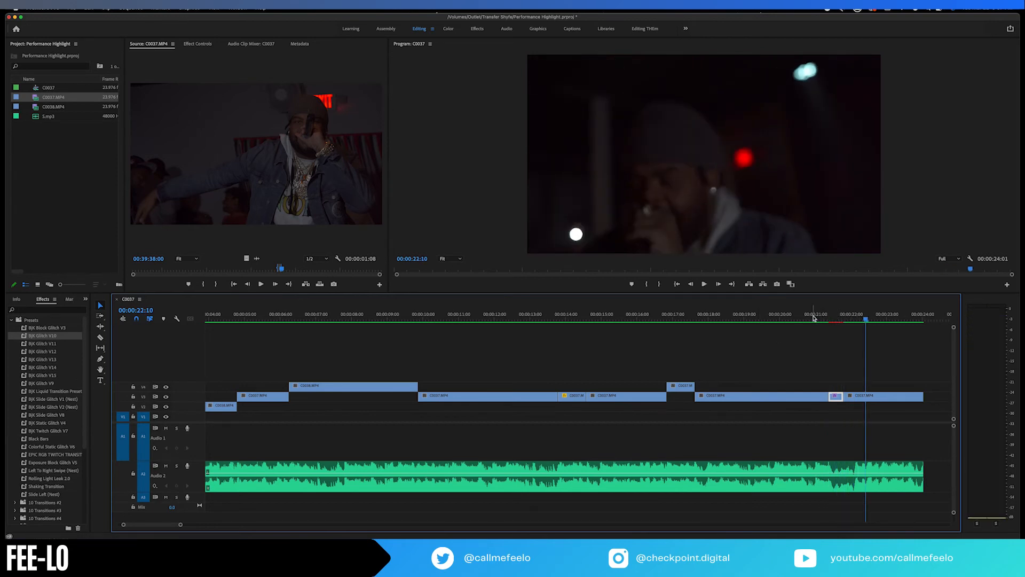
click(814, 319)
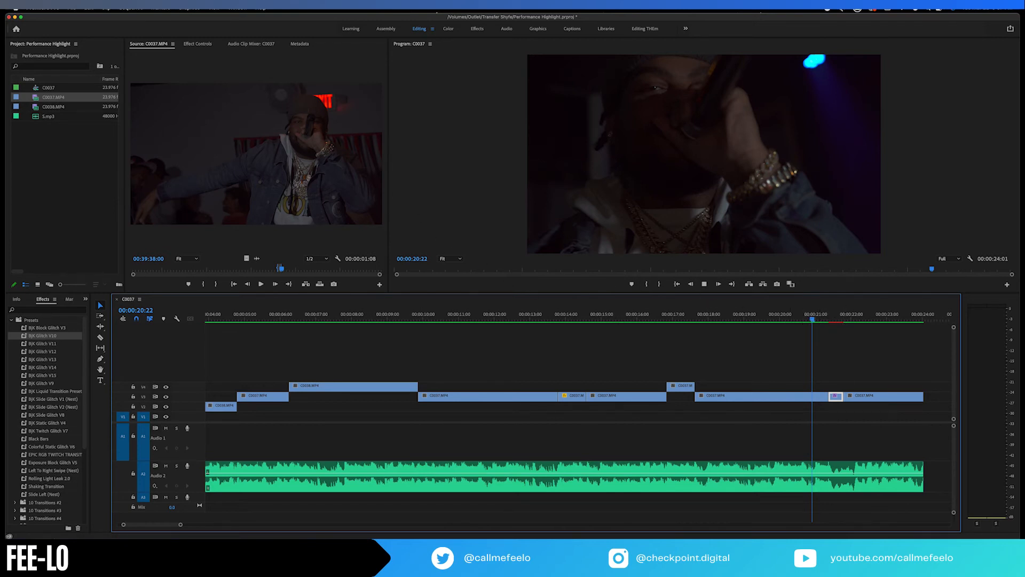
Render the sequence in to out and play it from 00:00:20:18 through the glitch segment.
click(131, 8)
click(147, 42)
click(807, 318)
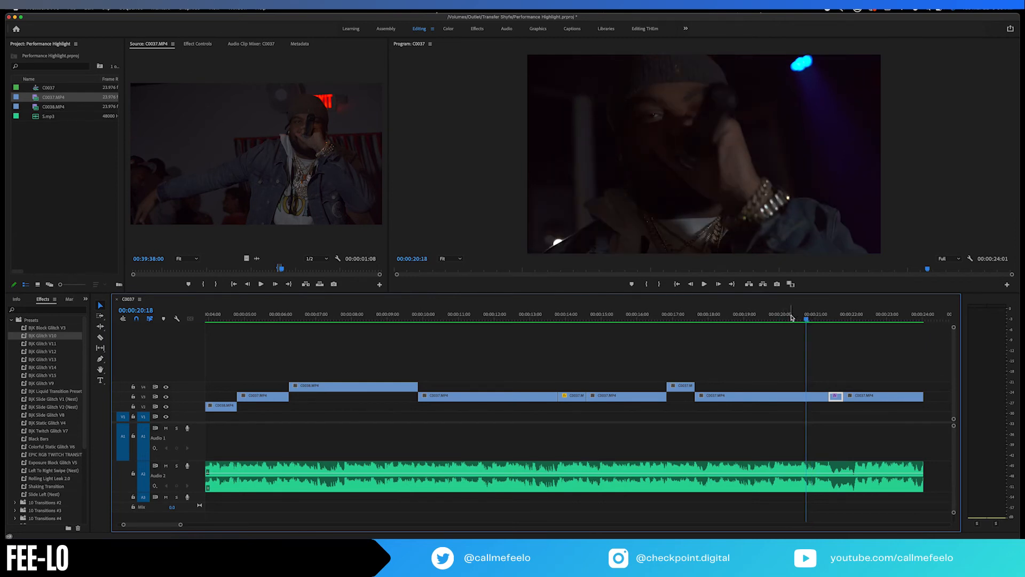
key(space)
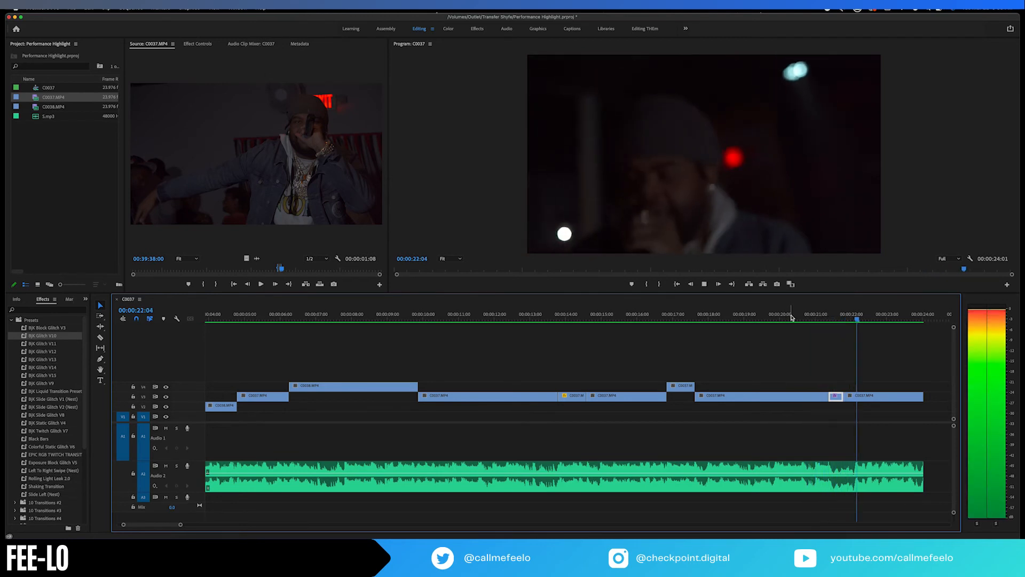
key(space)
Replay the rendered glitch segment from 00:00:19:08 and again from just before its cut to review the effect.
click(816, 318)
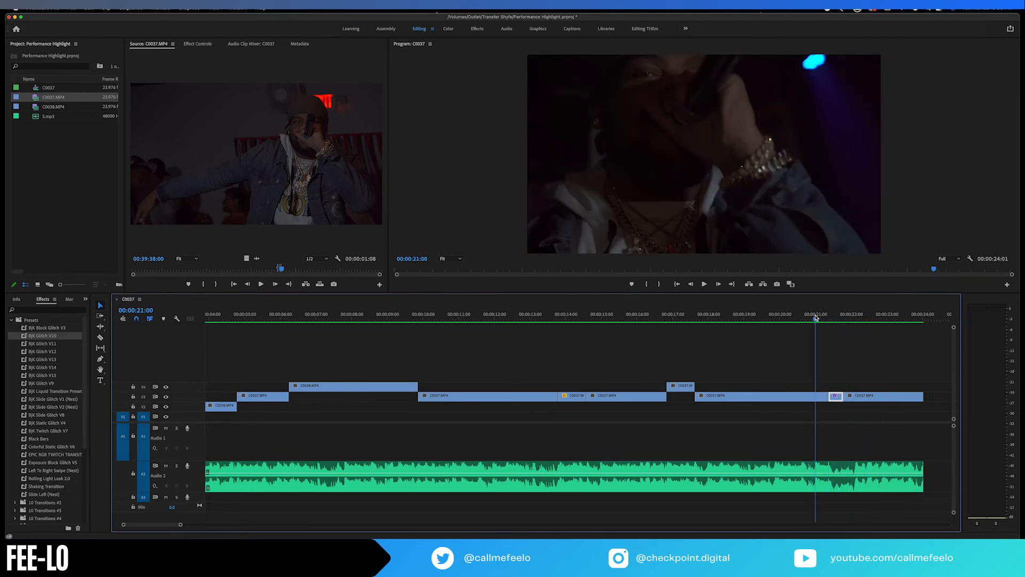
click(774, 319)
click(757, 317)
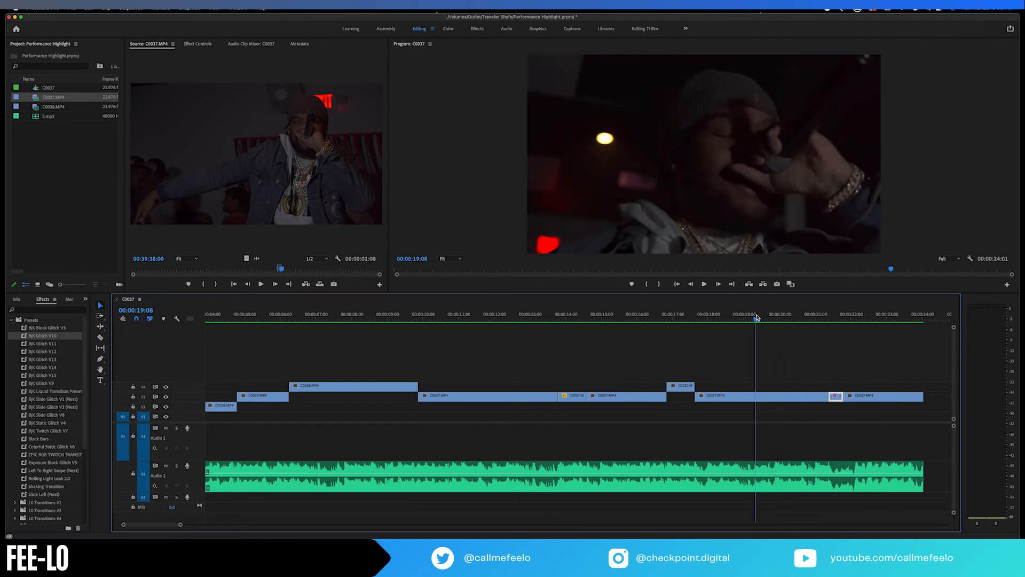
key(space)
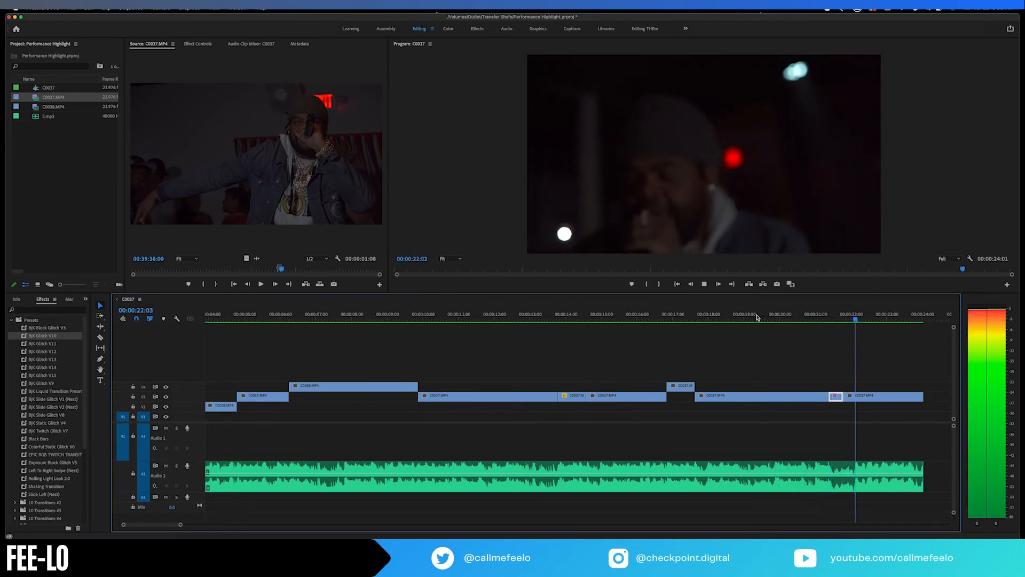
key(space)
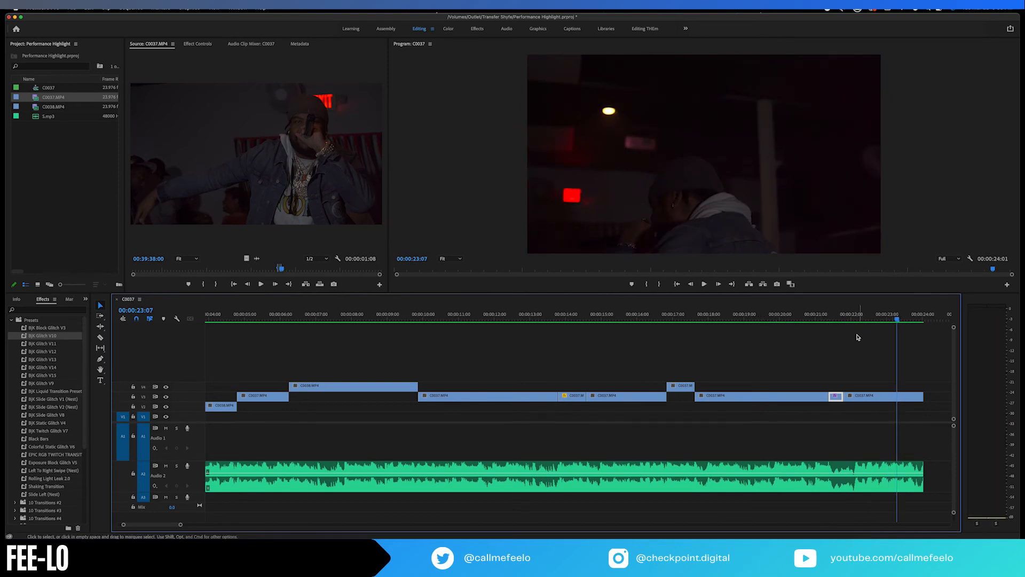
click(823, 319)
key(space)
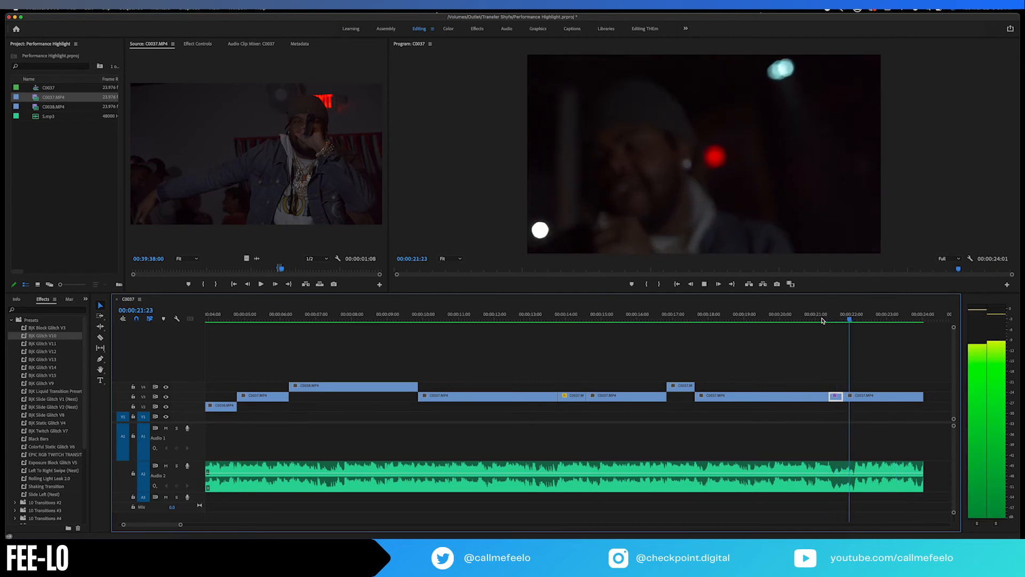
key(space)
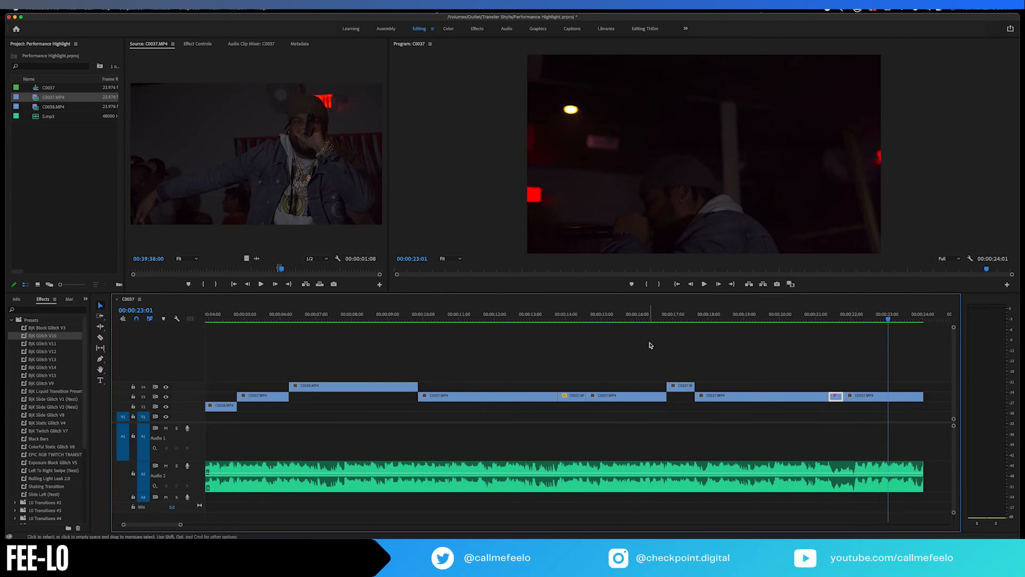
Show the Dissolve video transitions, trim the last C0037.MP4 segment to end at 00:00:23:01, and shorten the music to just before that point.
click(11, 320)
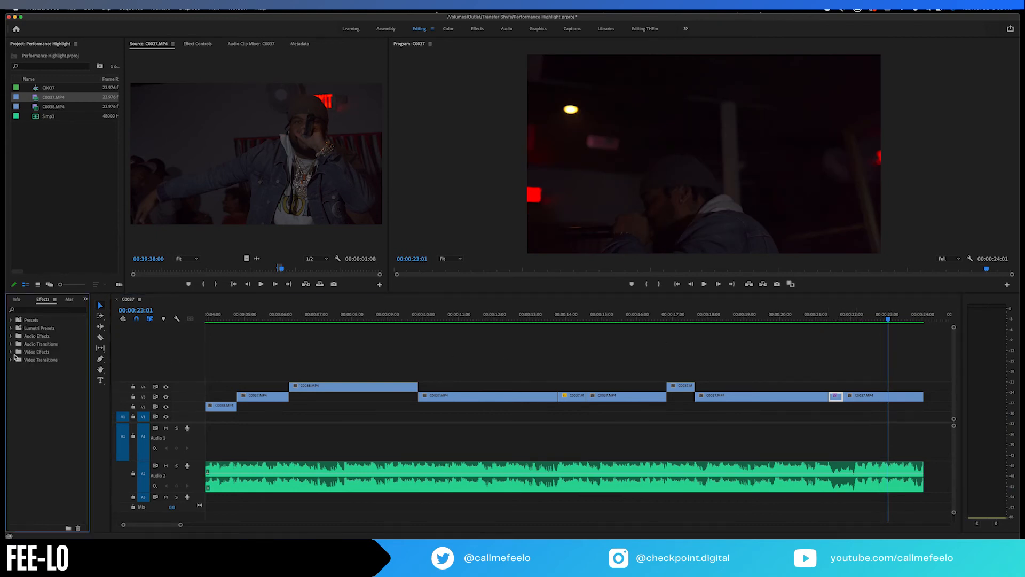
click(11, 360)
click(15, 376)
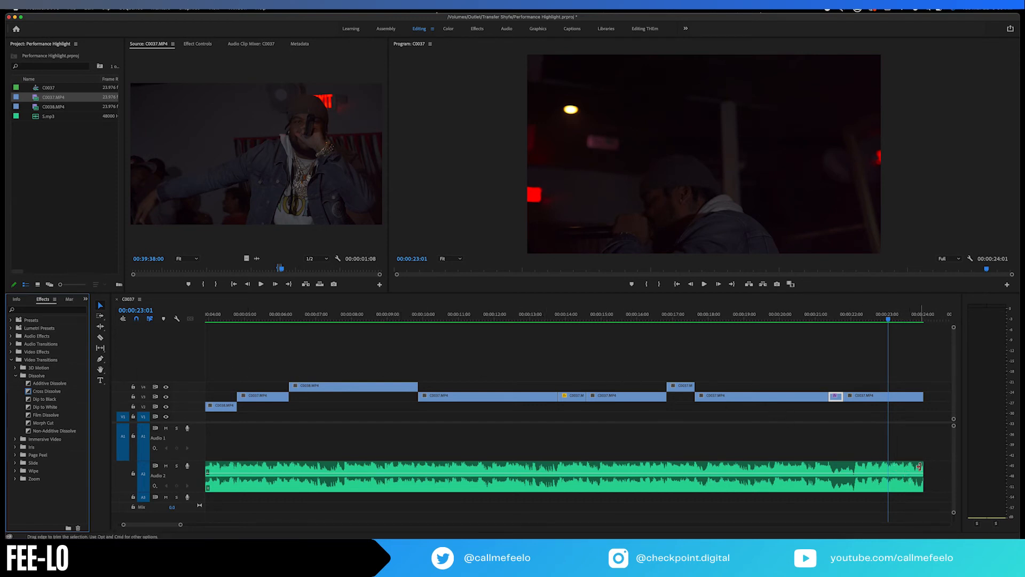
drag(919, 467, 883, 464)
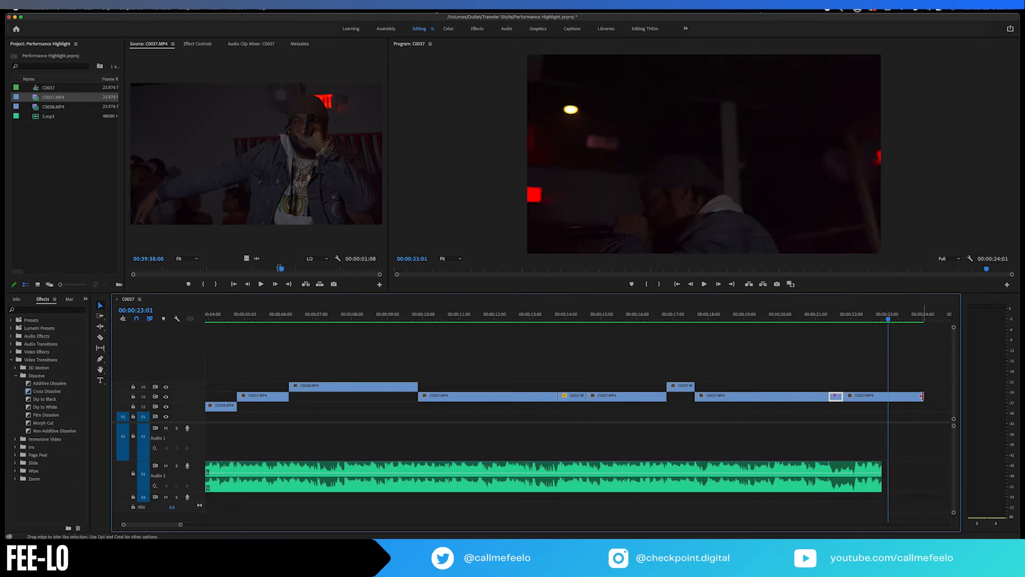
drag(921, 396, 889, 397)
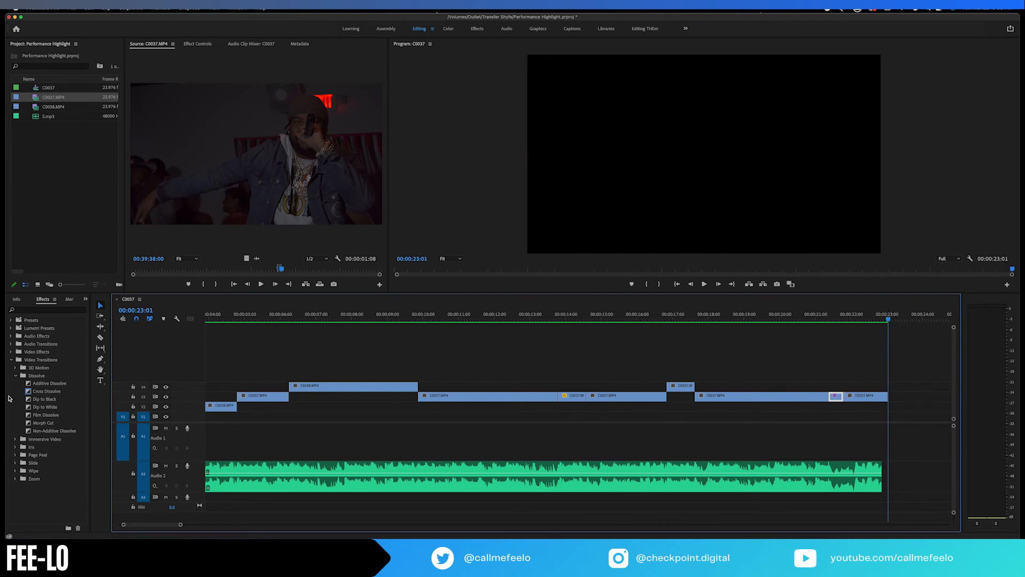
Add a Dip to Black transition to the end of the last segment and shorten it to start at about 00:00:22:03.
drag(29, 400, 888, 403)
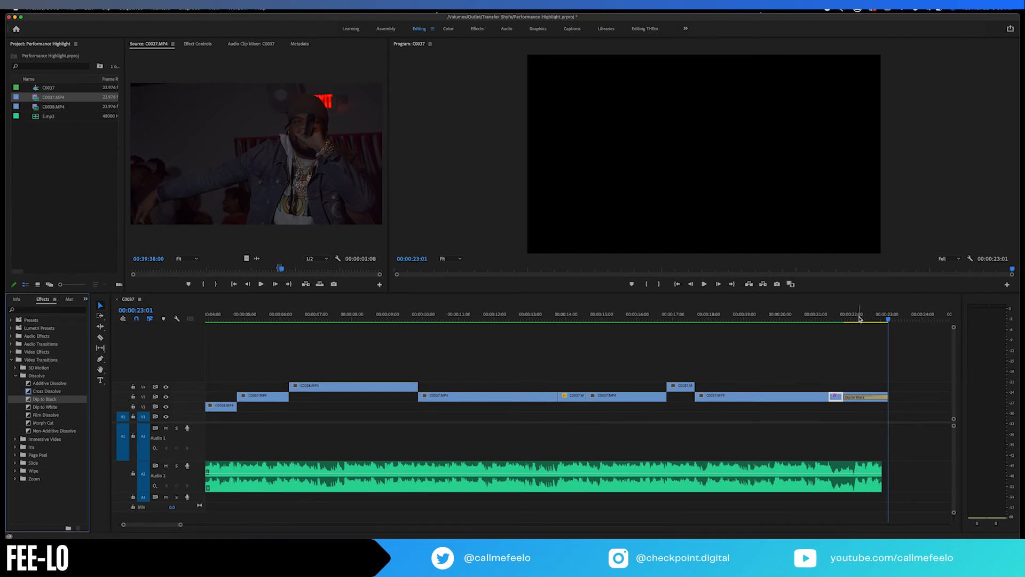
click(863, 399)
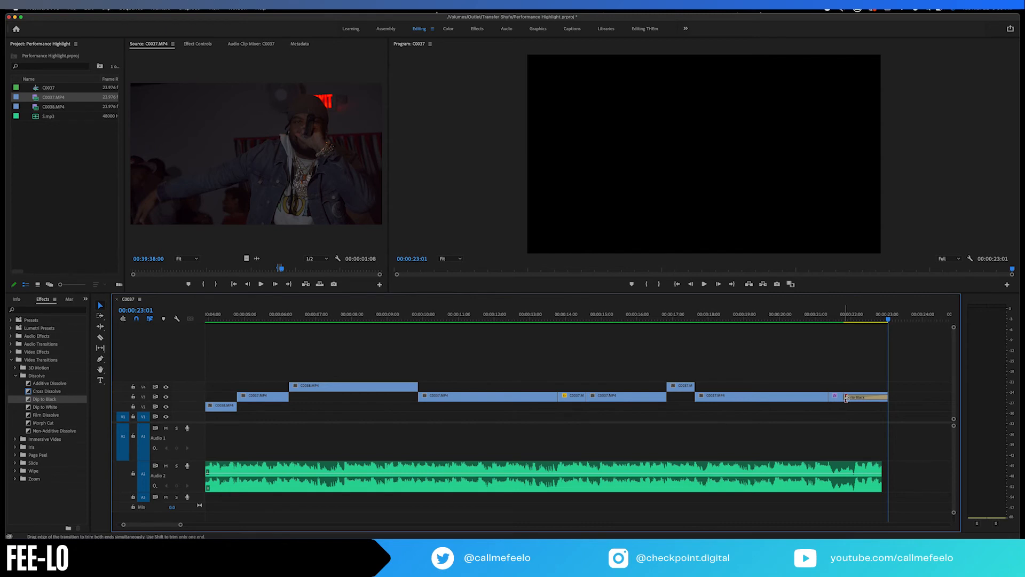
click(846, 398)
drag(846, 398, 872, 396)
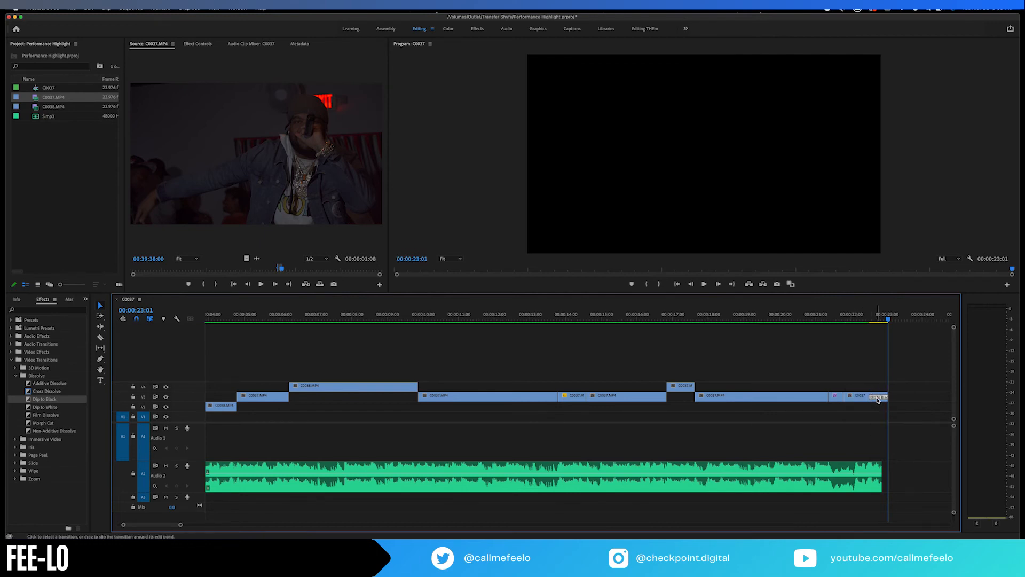
drag(872, 397, 857, 397)
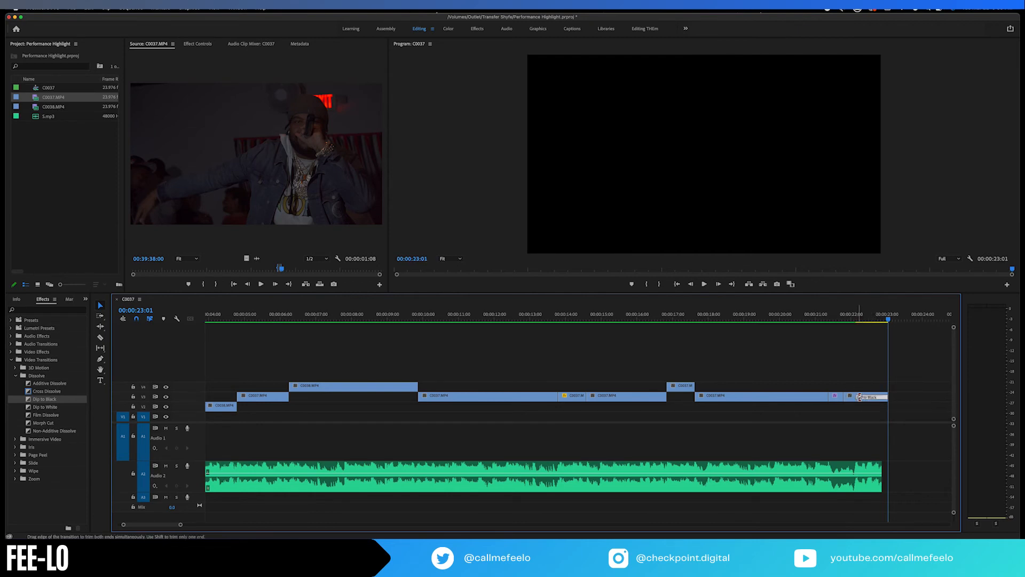
Review the ending and extend the Dip to Black slightly earlier, returning the playhead to 00:00:21:01.
click(857, 320)
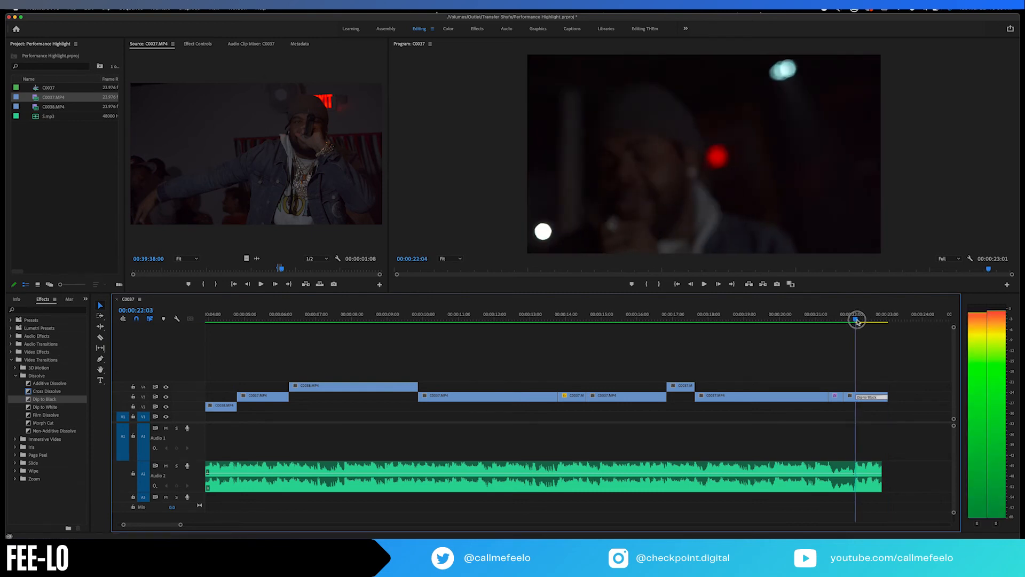
mouse_move(857, 321)
mouse_down()
mouse_move(881, 319)
mouse_move(846, 320)
mouse_up()
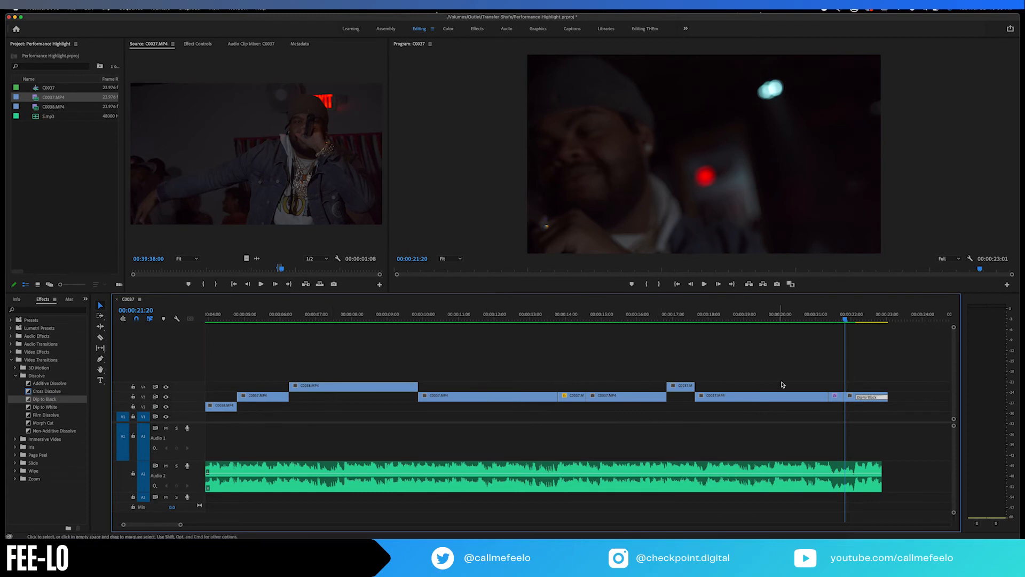
click(857, 397)
drag(858, 398, 855, 396)
click(832, 317)
drag(832, 316, 827, 316)
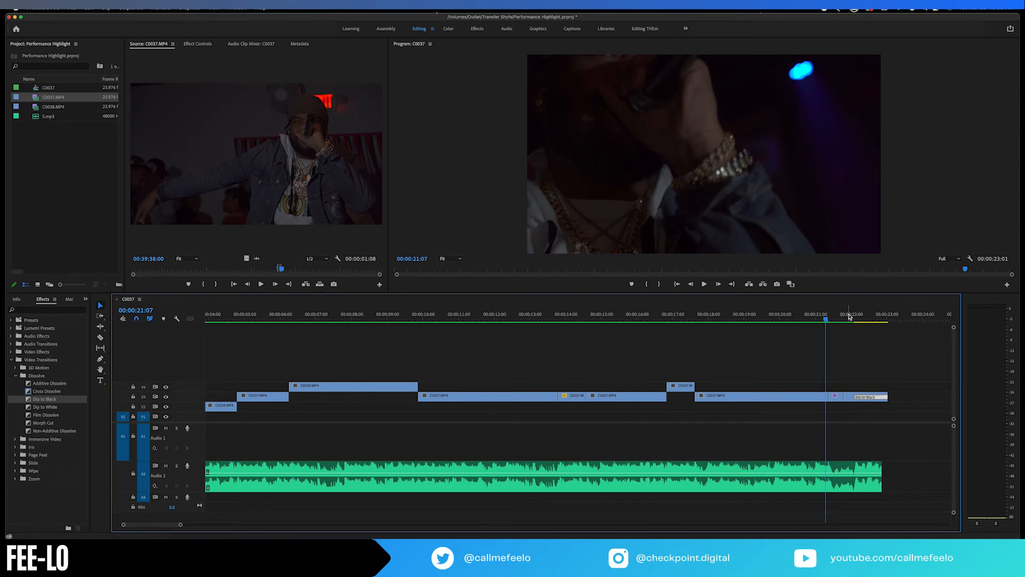
click(818, 316)
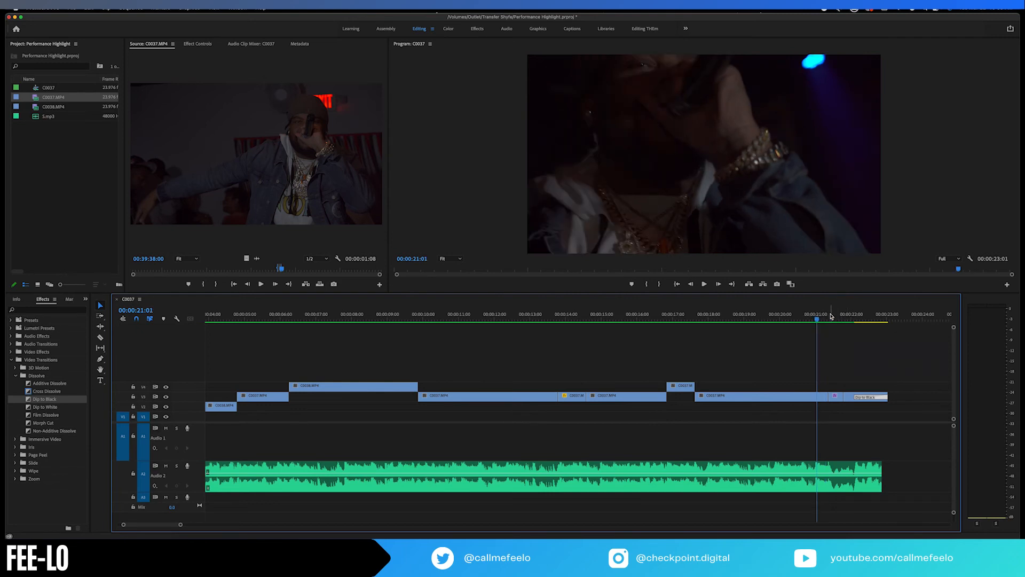
Play the ending from 00:00:21:11, check the end of the sequence again, and place the playhead at 00:00:21:21.
click(831, 316)
key(space)
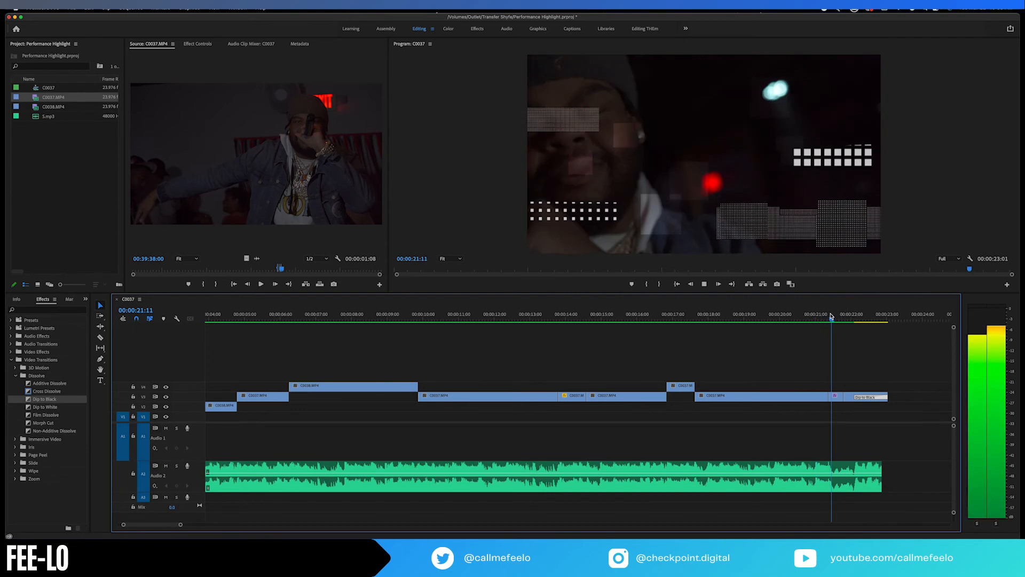
key(space)
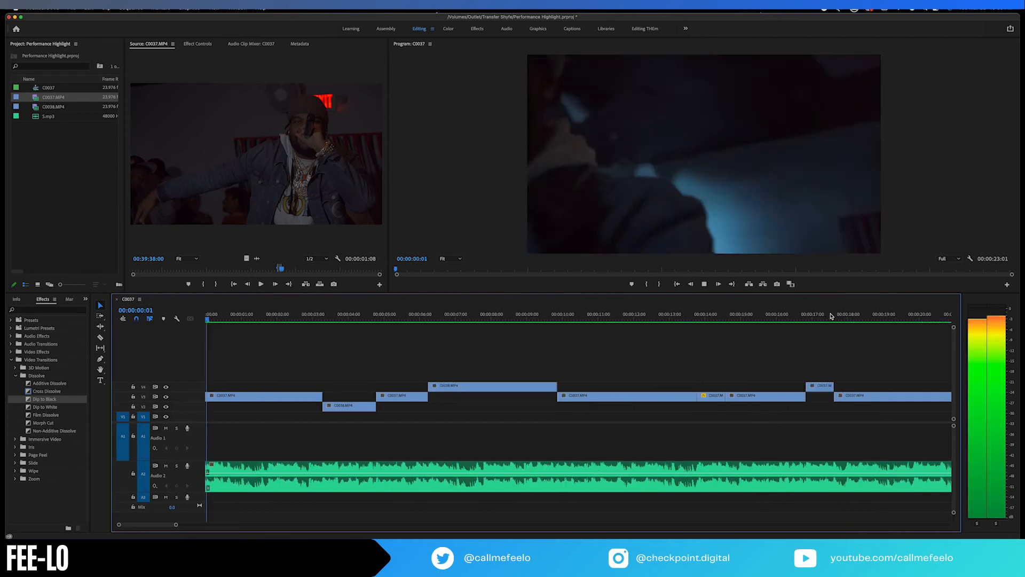
key(space)
key(minus)
key(minus)
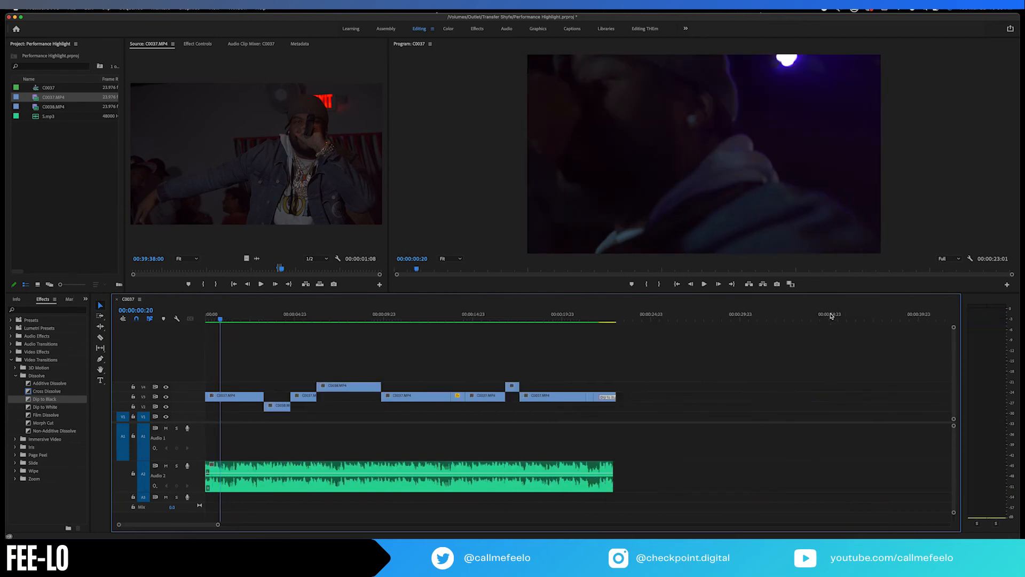
click(407, 315)
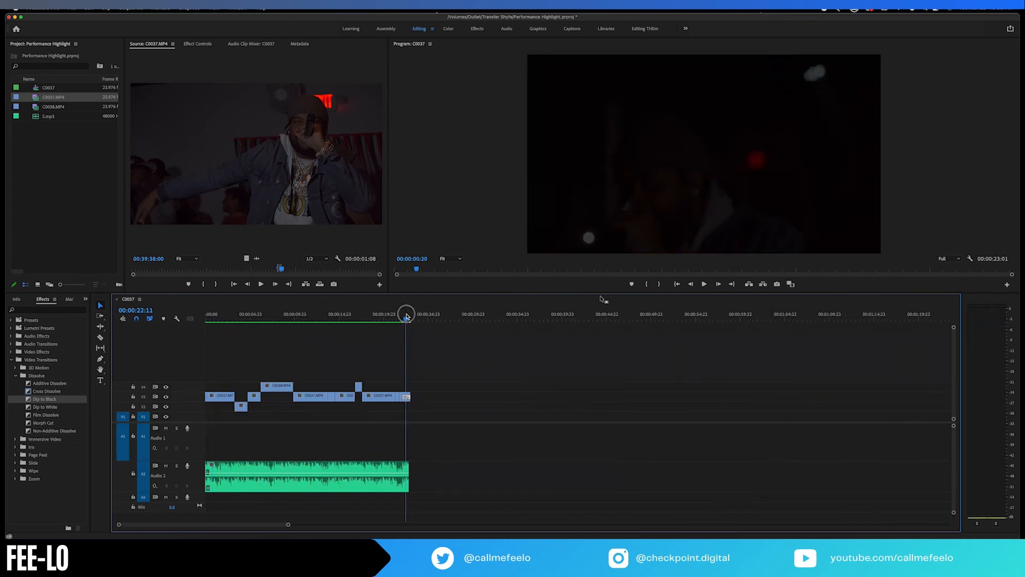
key(equal)
key(equal)
key(equal)
key(equal)
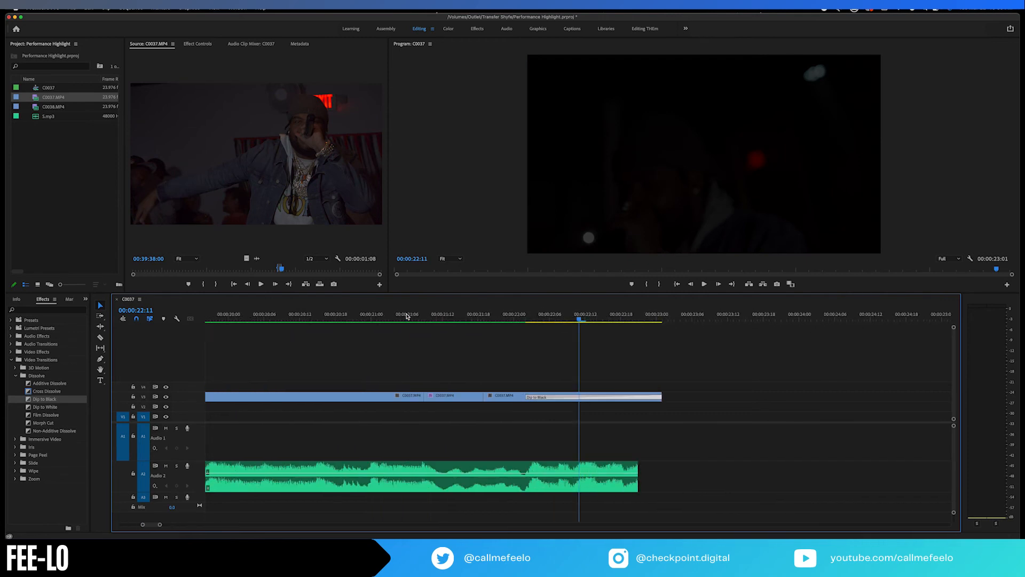
click(496, 316)
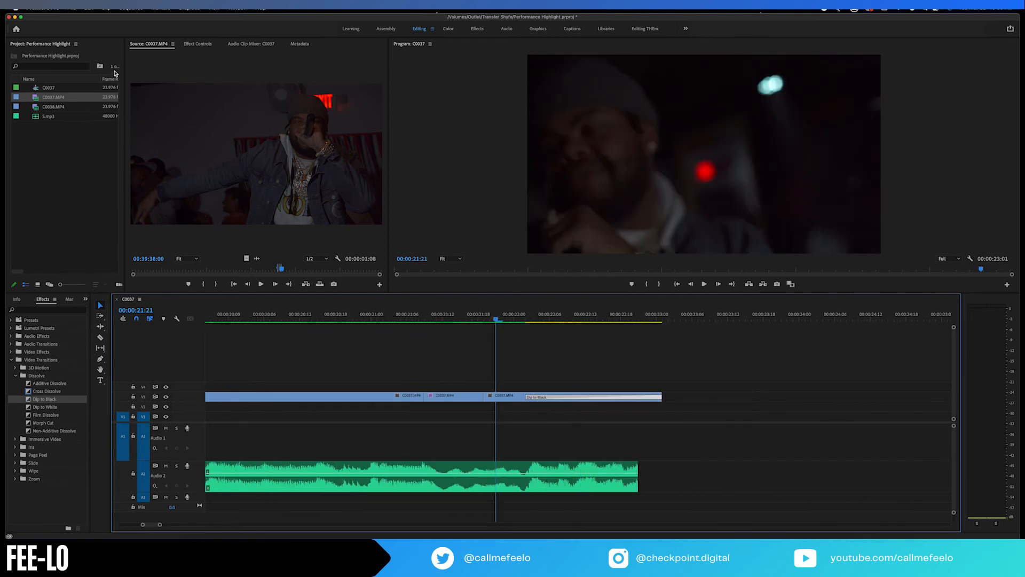
Look through the Preferences categories, including General, Audio, Media and Playback, for the option that controls restarting playback at the end.
click(41, 10)
mouse_move(55, 32)
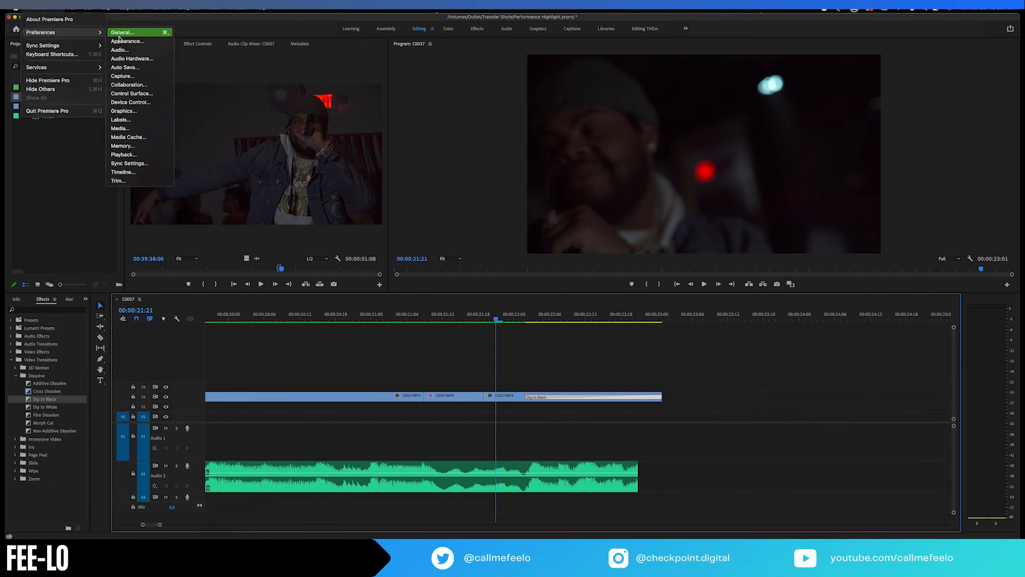
click(130, 155)
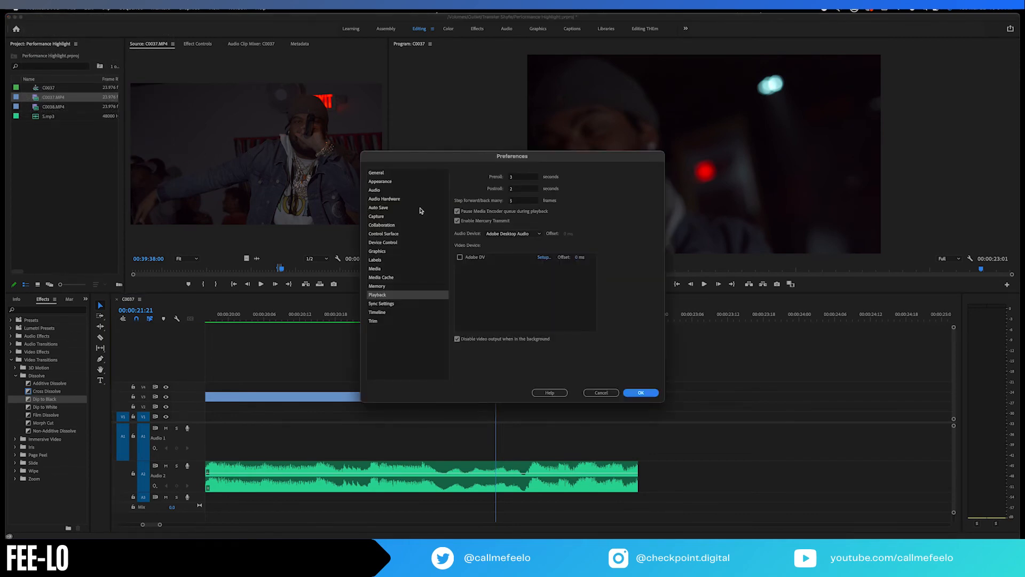
click(384, 174)
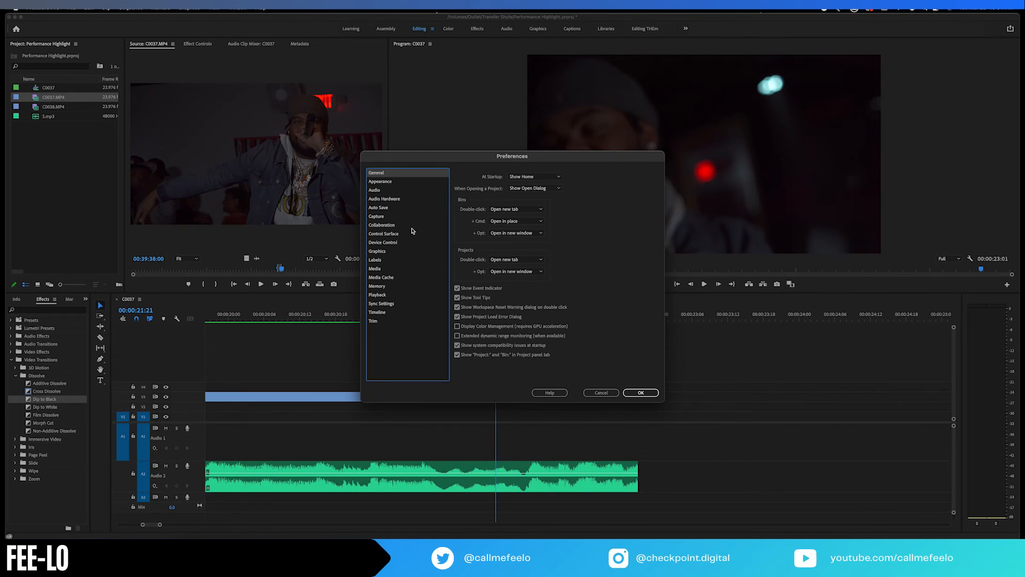
click(385, 183)
click(380, 191)
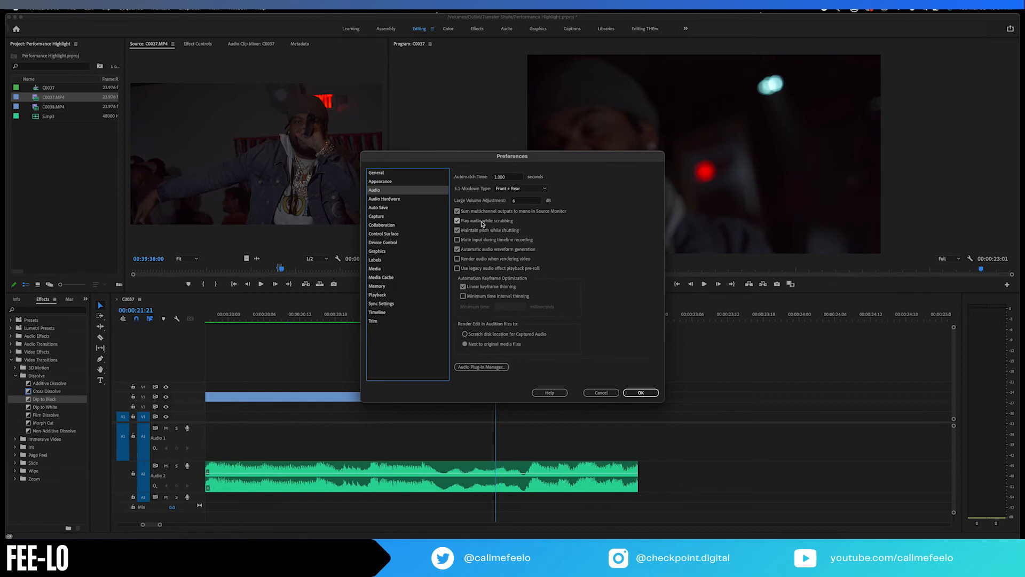
click(392, 199)
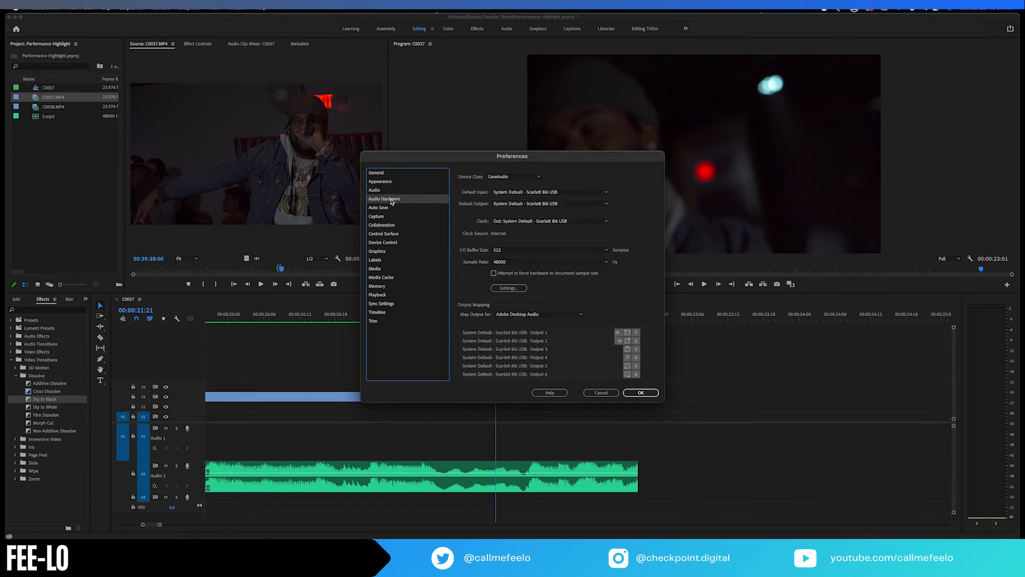
click(385, 209)
click(385, 216)
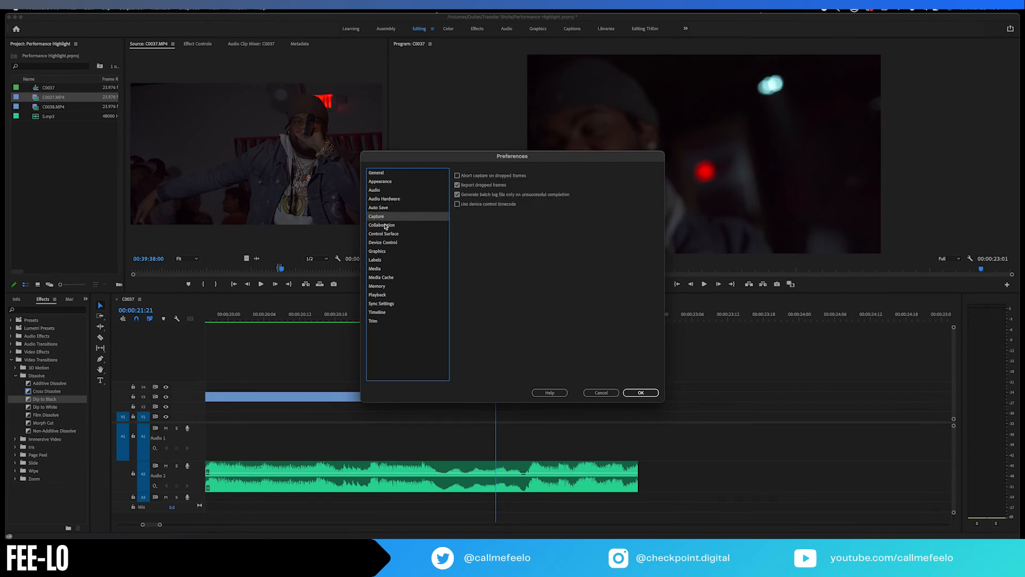
click(387, 243)
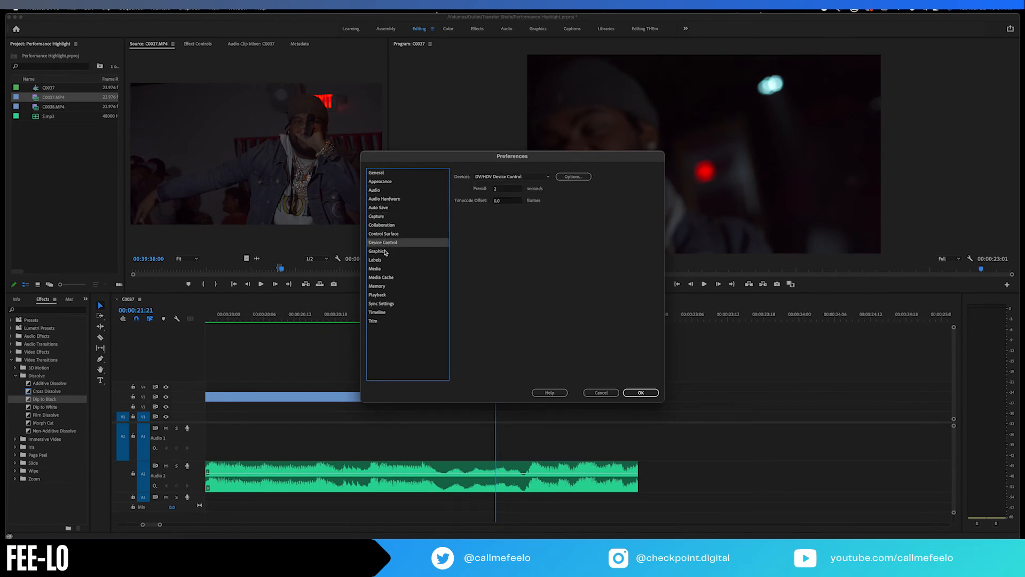
click(385, 251)
click(383, 261)
click(382, 272)
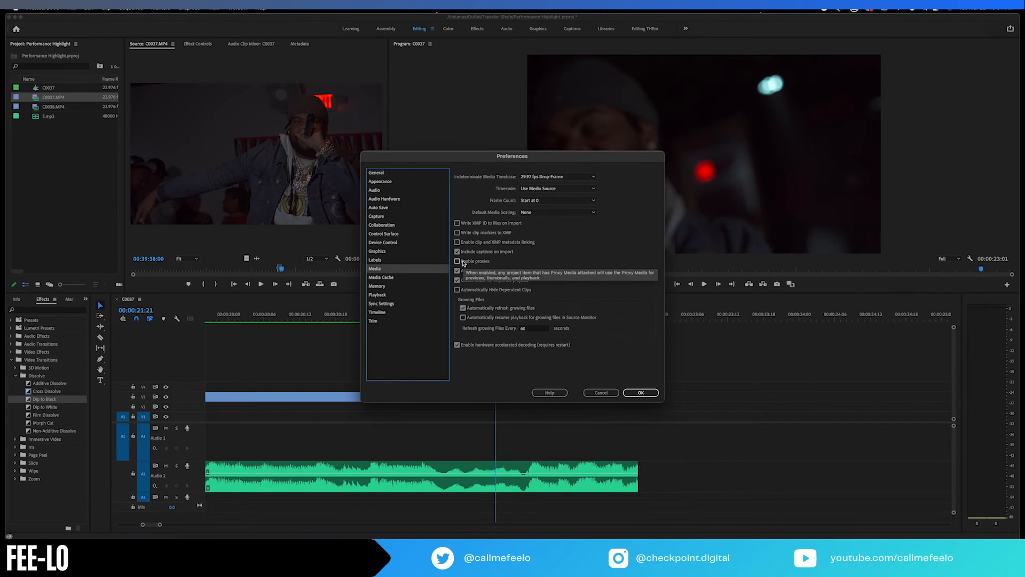
click(404, 278)
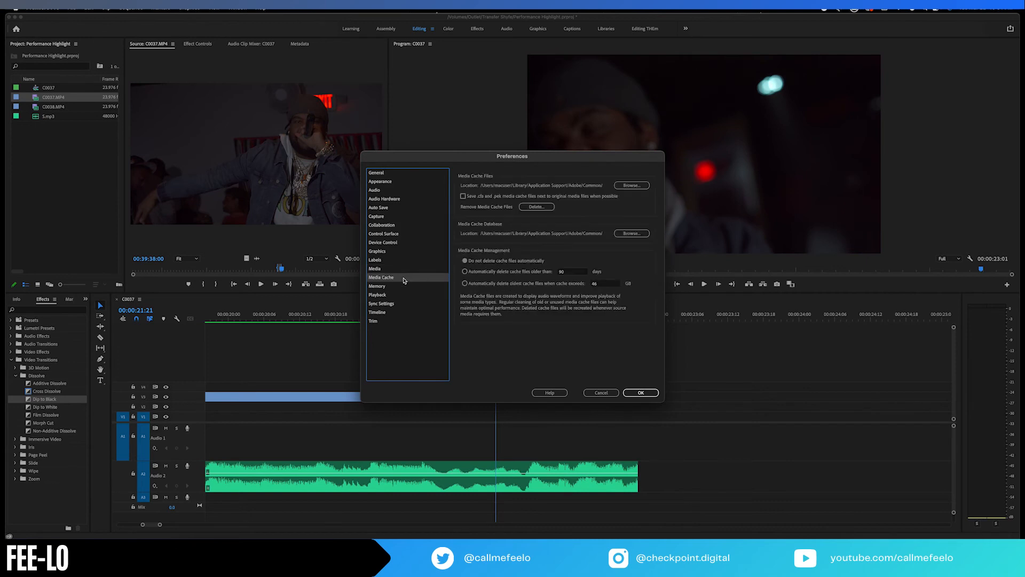
click(384, 289)
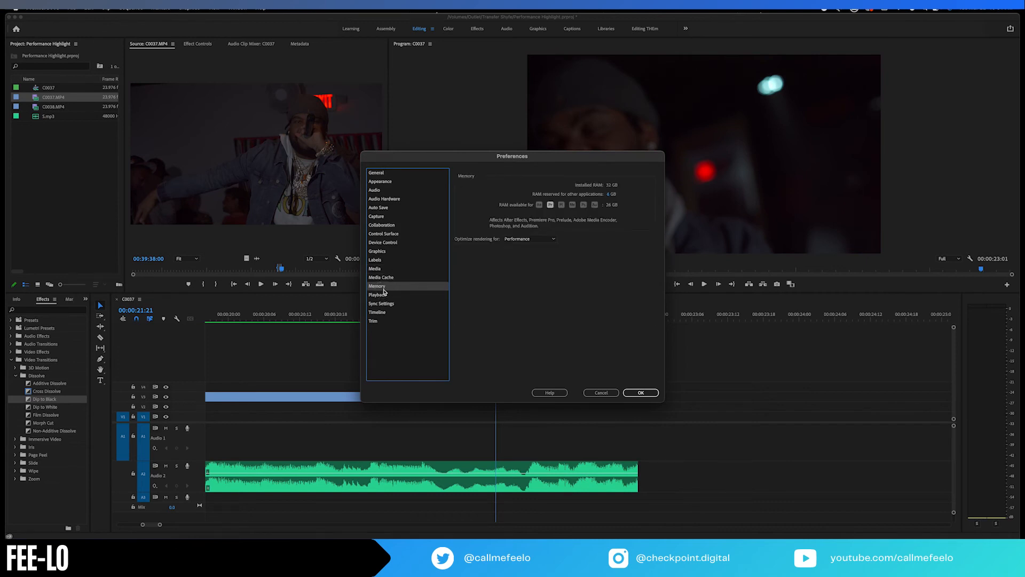
click(382, 297)
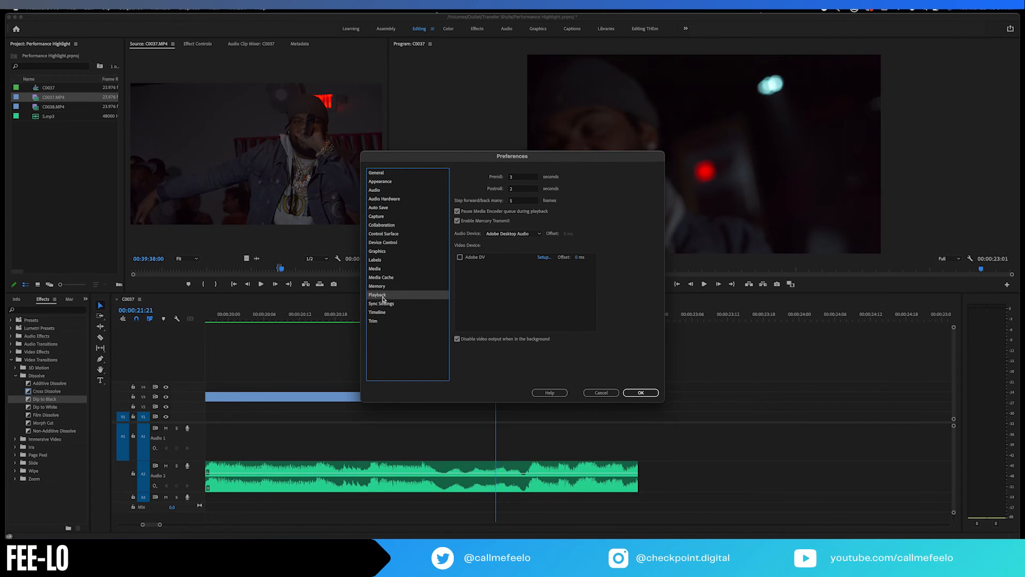
In the Timeline preferences, turn off returning to the beginning when restarting playback at the end, and save the change.
click(381, 303)
click(381, 312)
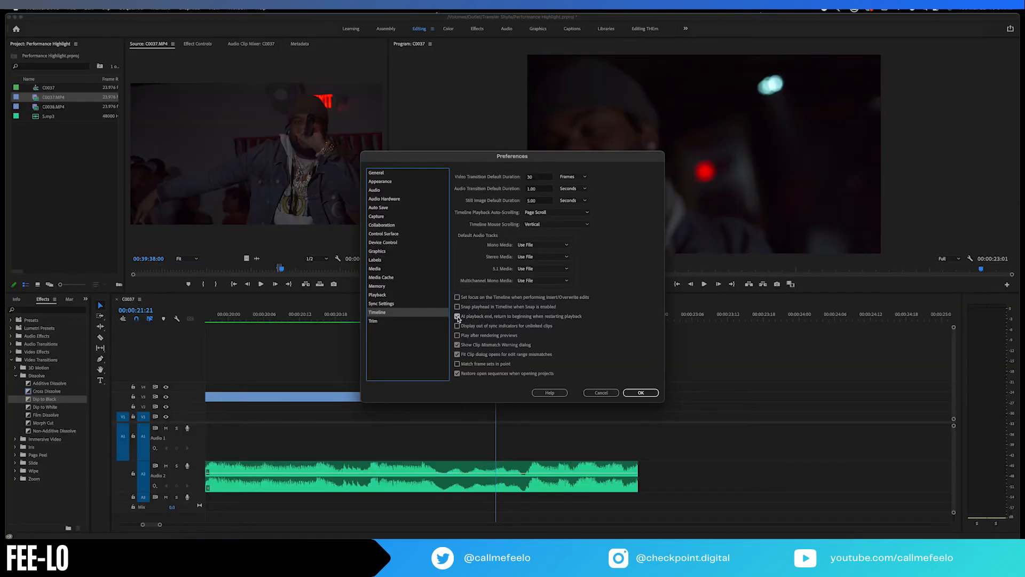
click(458, 316)
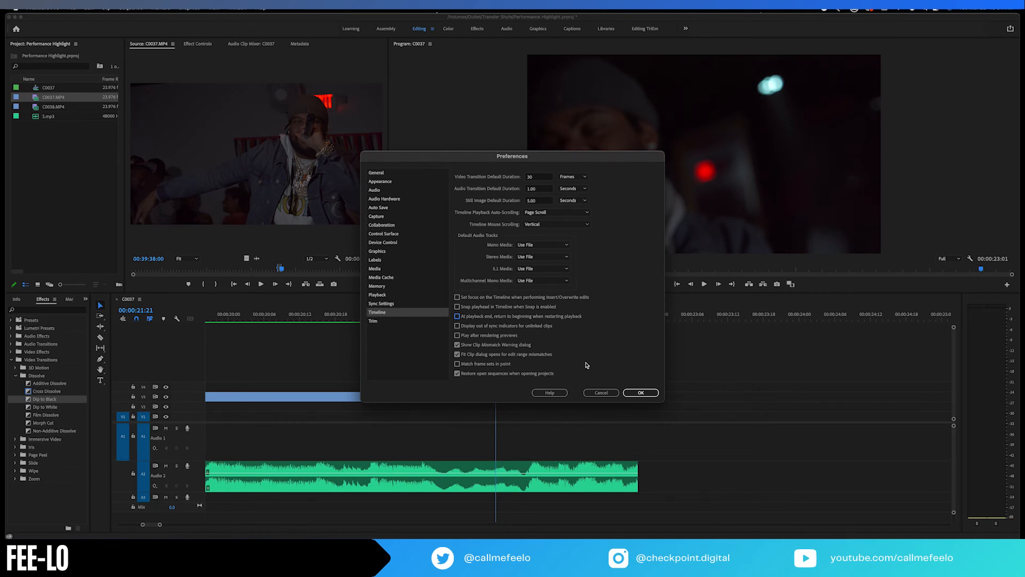
click(638, 394)
click(641, 393)
Reopen Preferences and check the General, Auto Save, Sync Settings, Timeline and Playback categories before closing them.
click(39, 10)
mouse_move(56, 32)
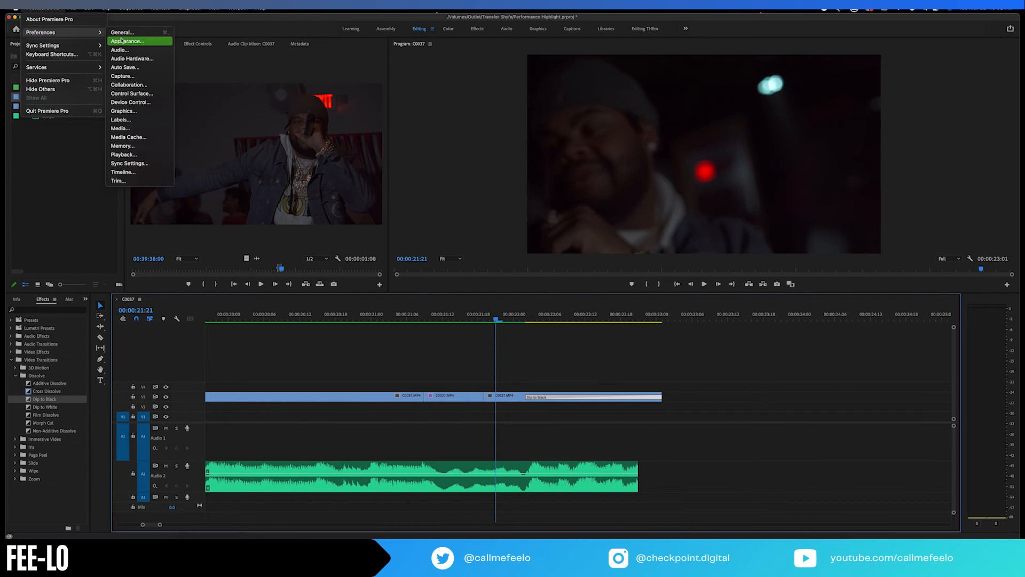
click(122, 33)
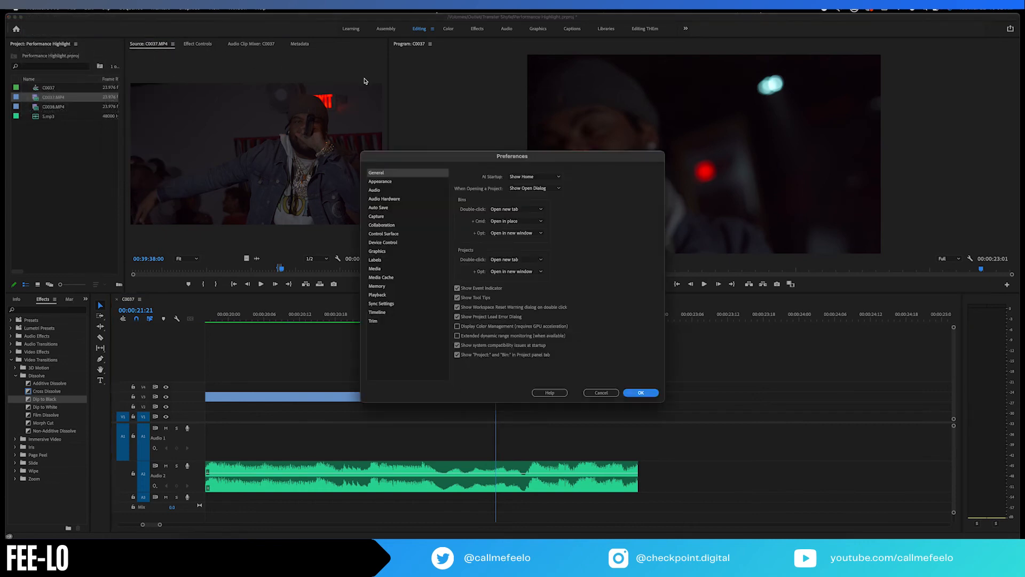
click(409, 182)
click(403, 207)
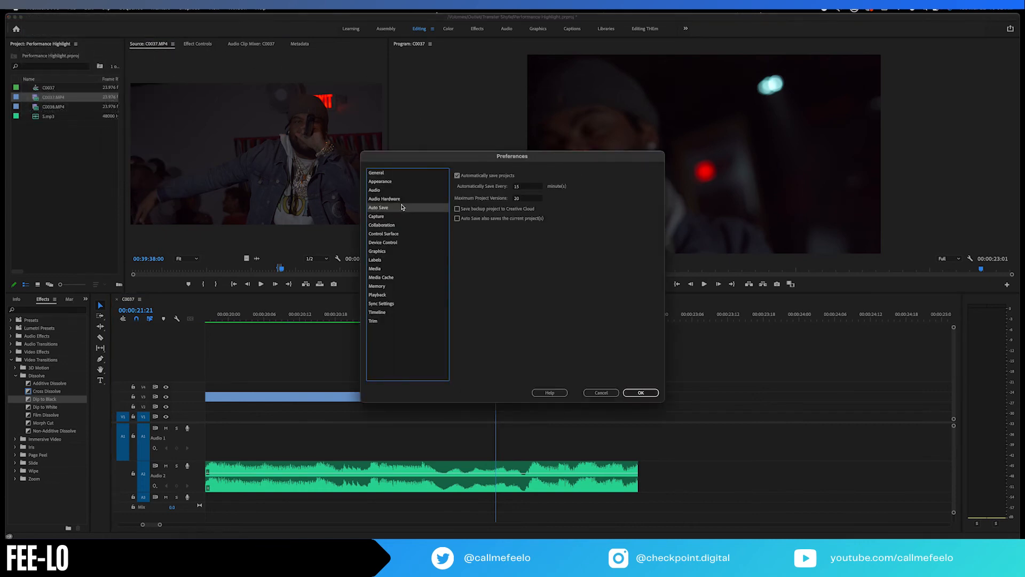
click(397, 233)
click(396, 260)
click(394, 280)
click(390, 303)
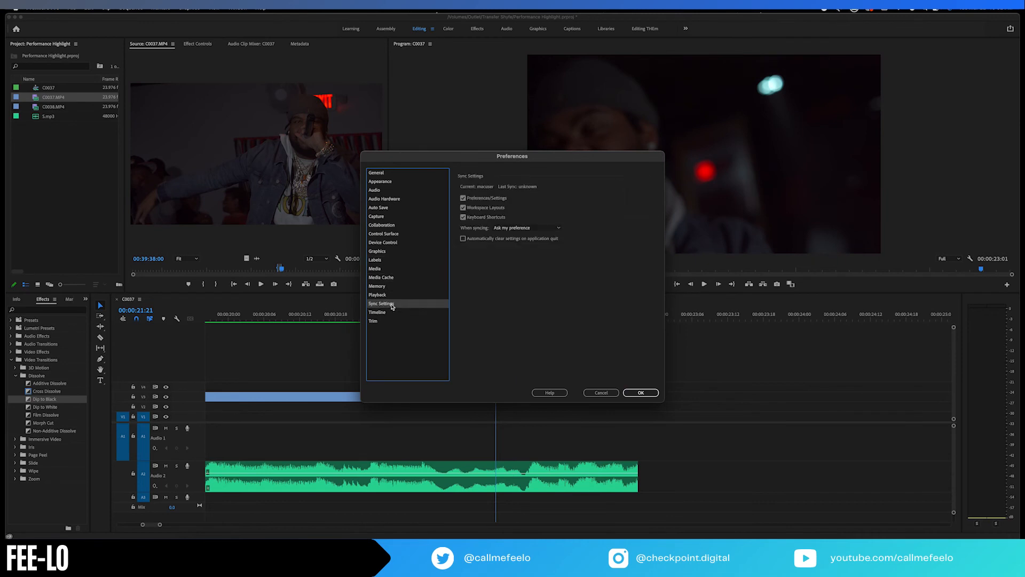
click(389, 314)
click(387, 297)
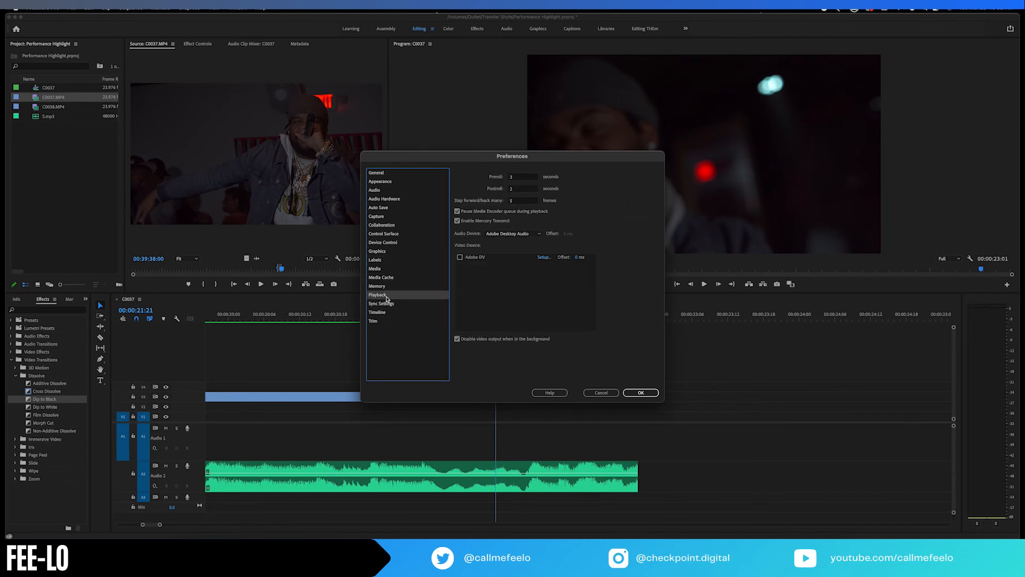
click(642, 394)
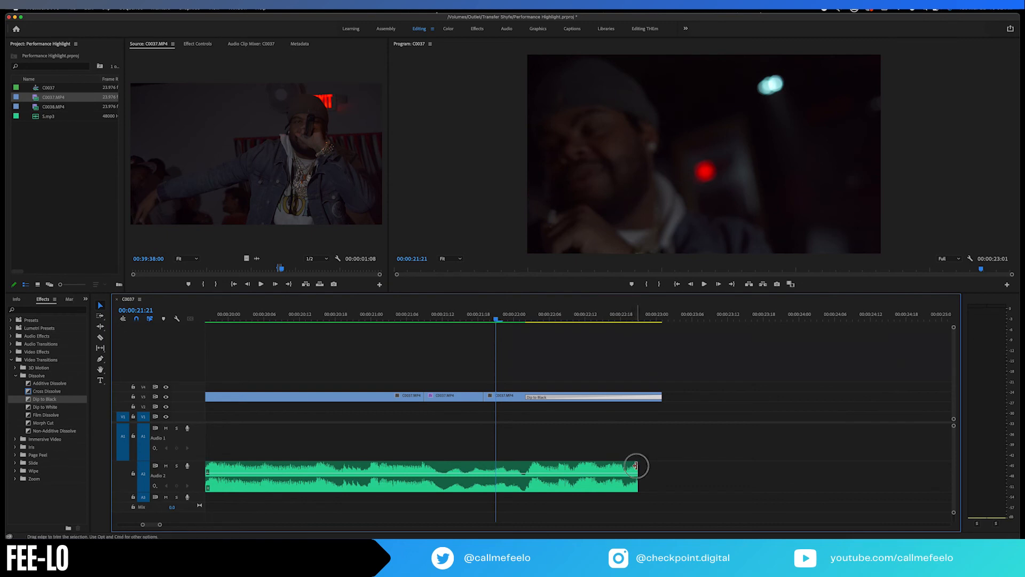
Extend the end of the music clip to 00:00:23:18 and render the sequence preview.
drag(635, 465, 761, 463)
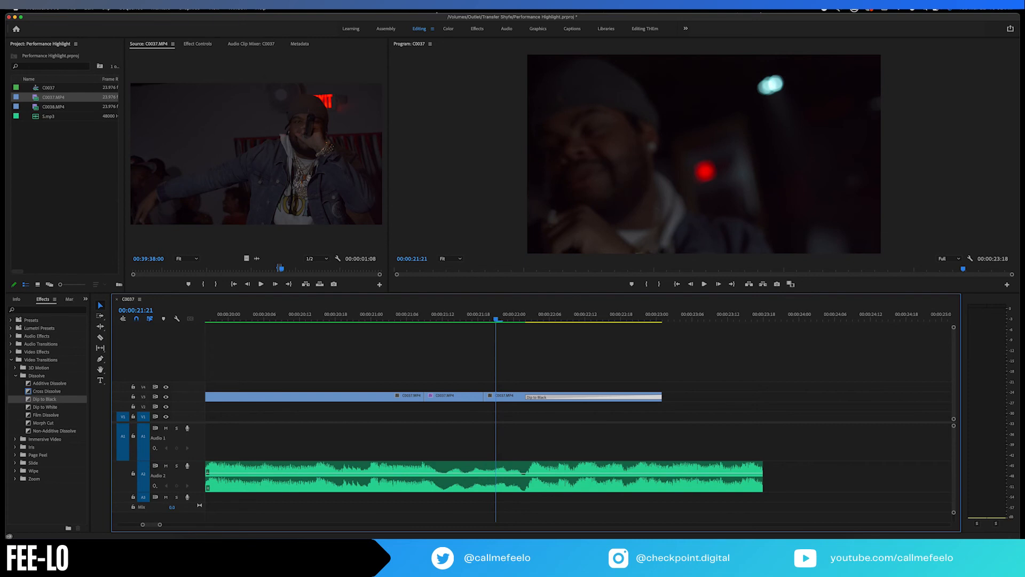
click(131, 7)
click(143, 42)
Play the rendered ending from about 00:00:21:15 to check the dip to black against the extended music.
click(460, 315)
key(space)
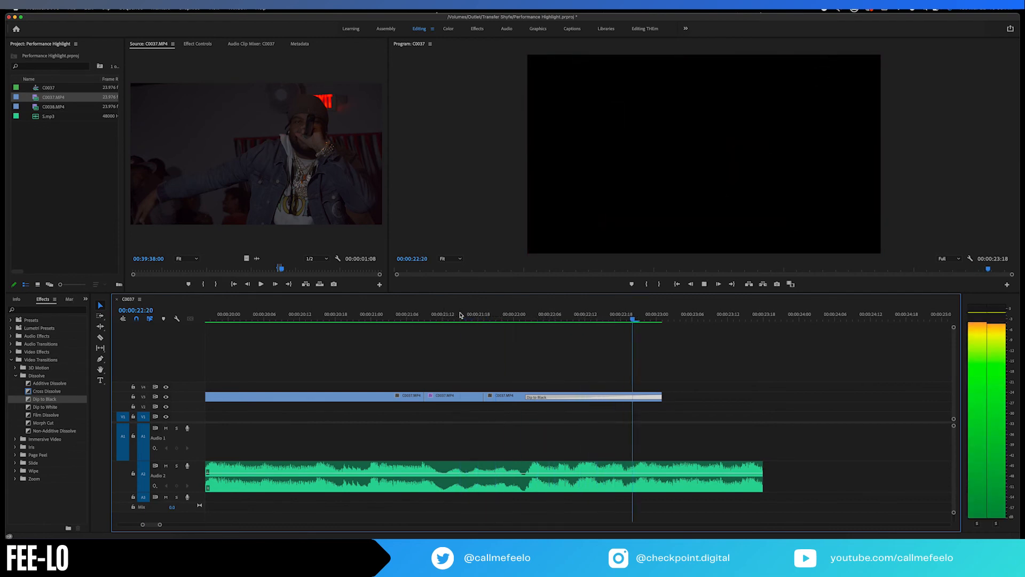
key(space)
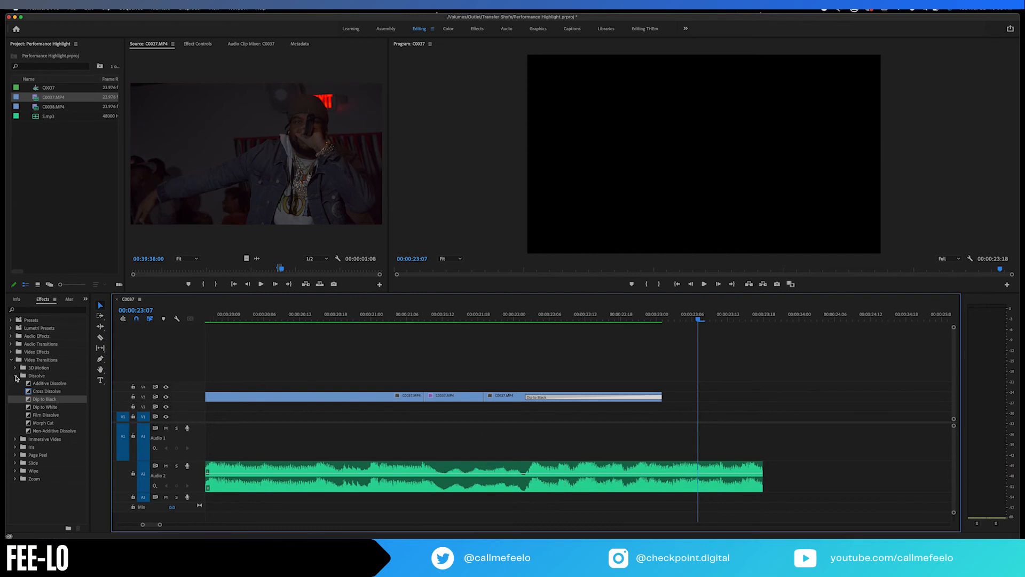
Add a Constant Gain crossfade to the end of the music clip and extend it to start at about 00:00:21:19.
click(15, 376)
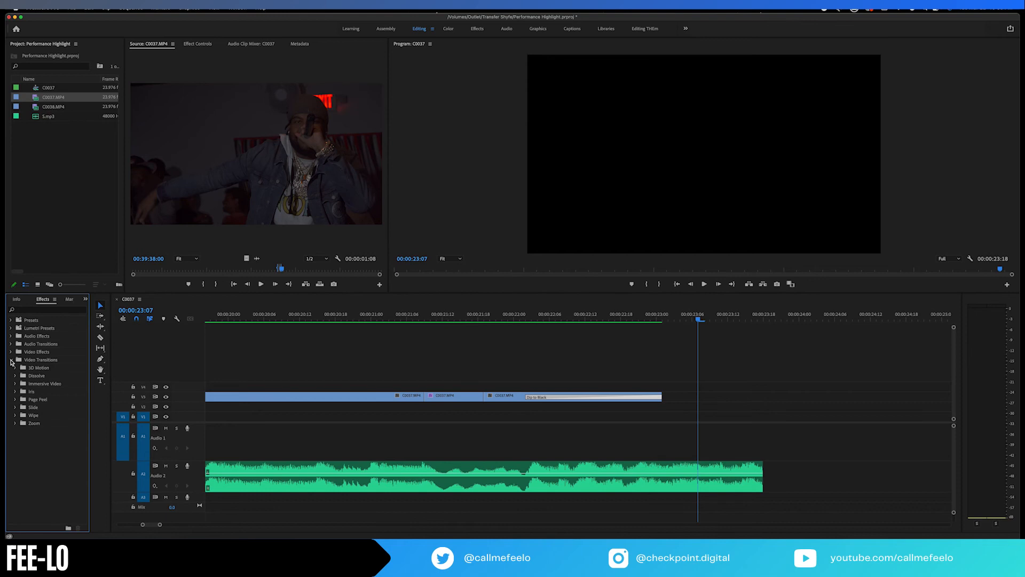
click(11, 361)
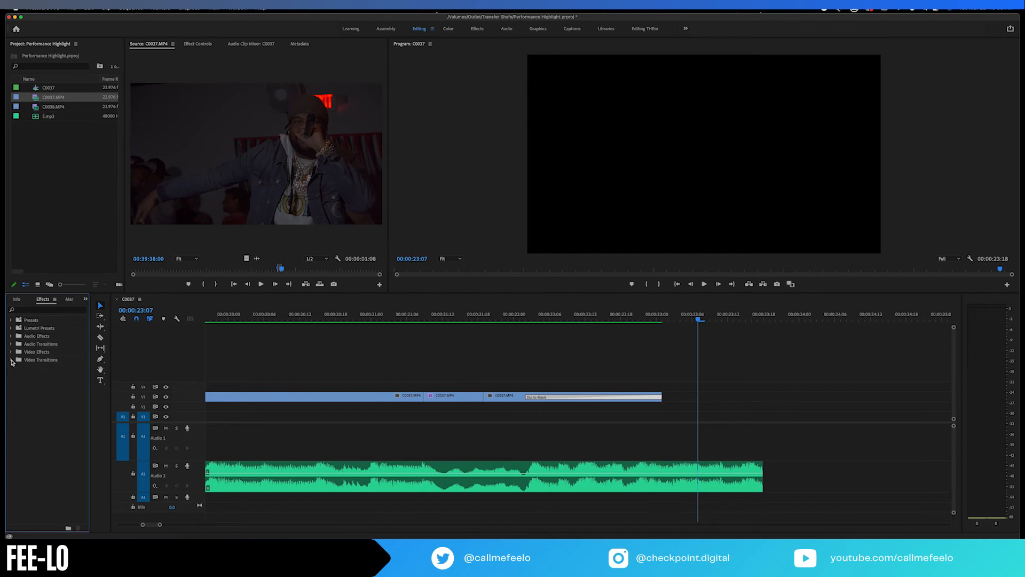
click(11, 344)
click(16, 352)
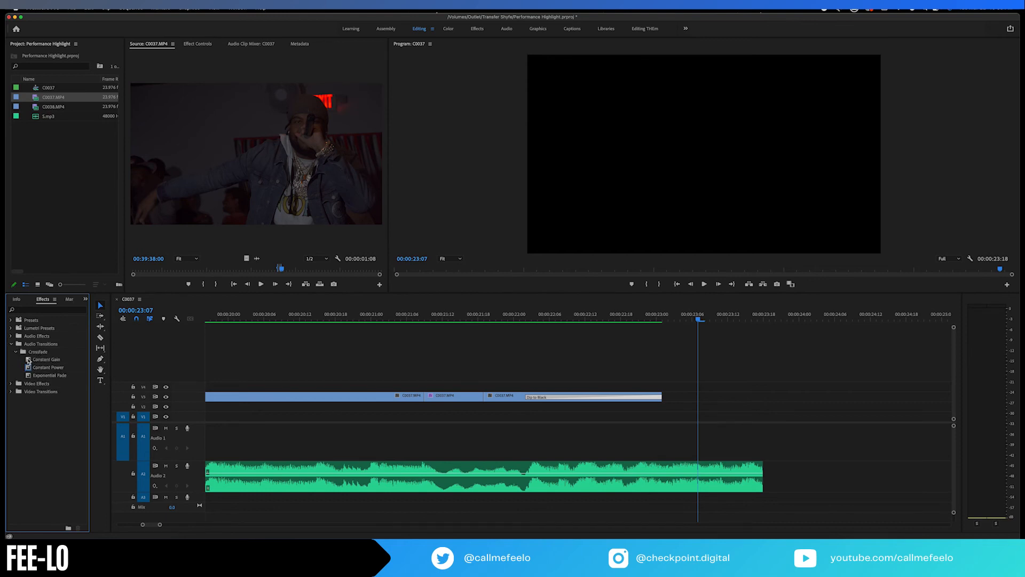
drag(29, 361, 762, 486)
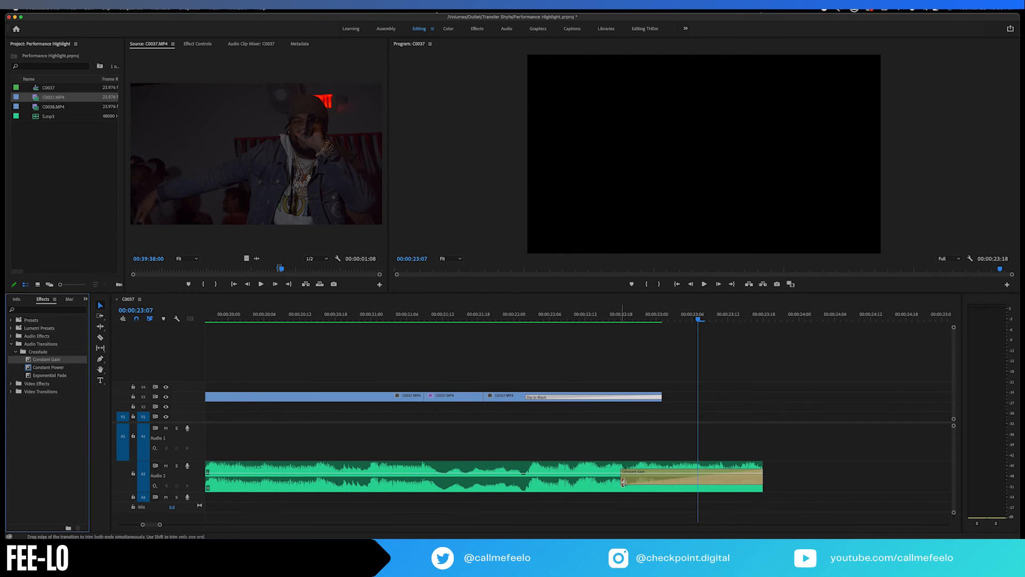
drag(623, 482, 487, 482)
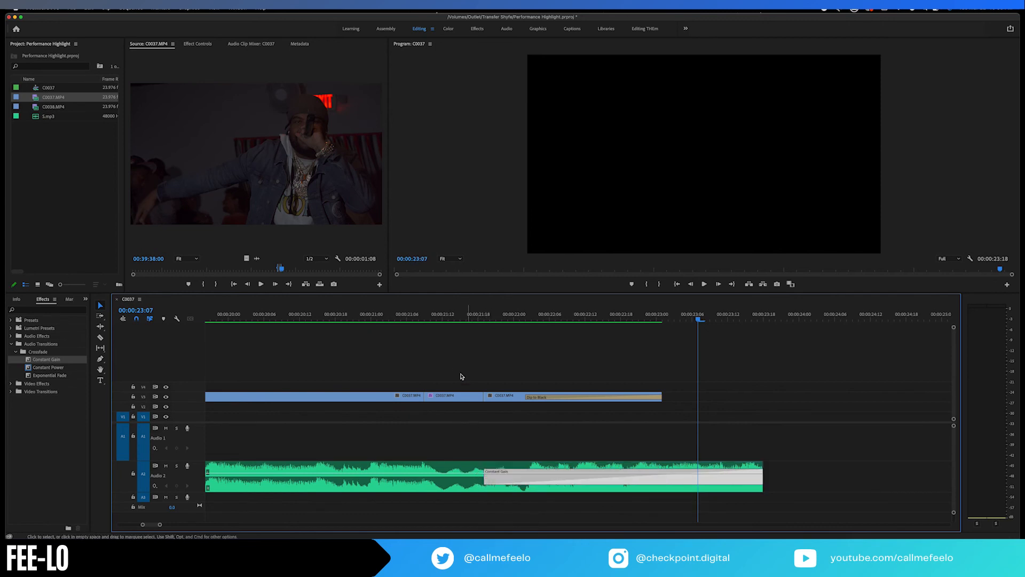
Play the ending from 00:00:21:12 to review the music fade-out.
click(442, 320)
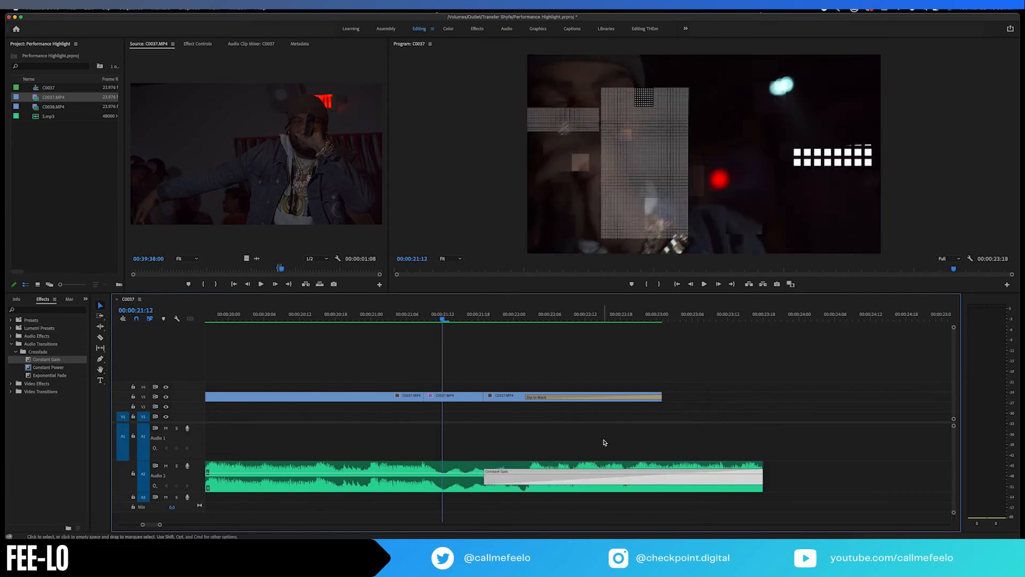
click(702, 389)
key(space)
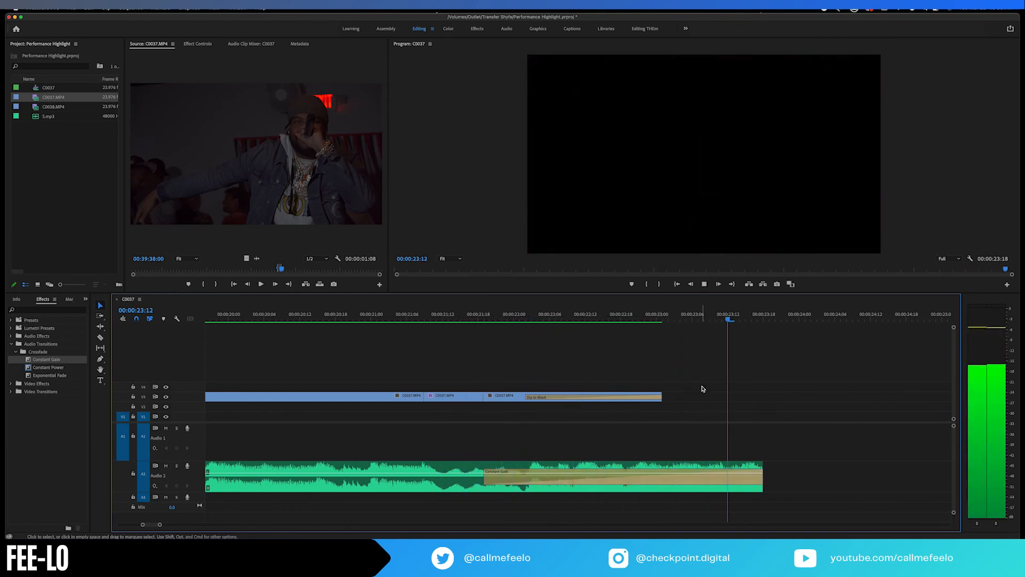
Delete the Constant Gain crossfade from the end of the music clip.
click(607, 485)
key(Delete)
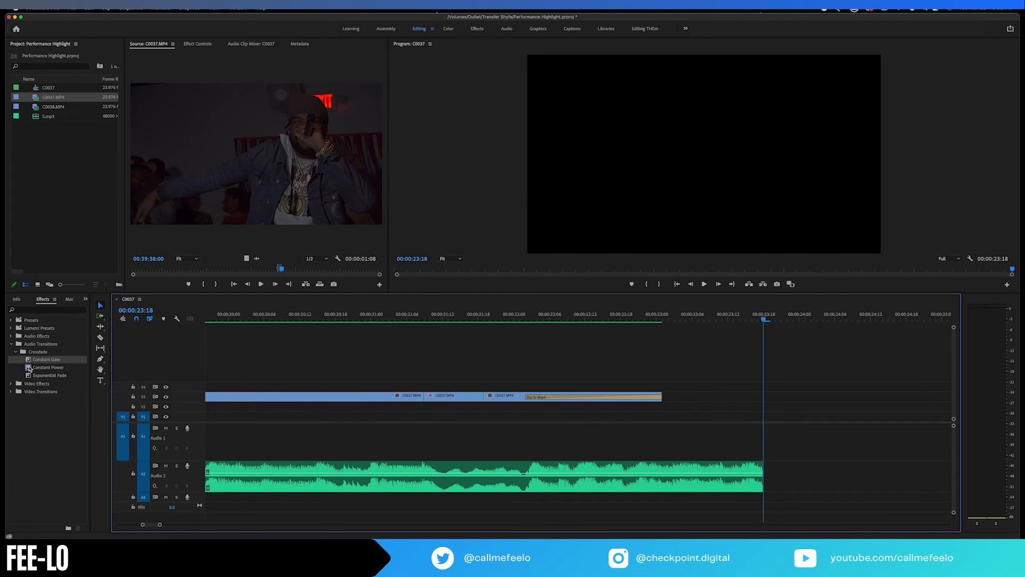
Try a Constant Power crossfade from about 00:00:21:20 to the end of the music clip, and delete it after playback.
drag(28, 369, 764, 478)
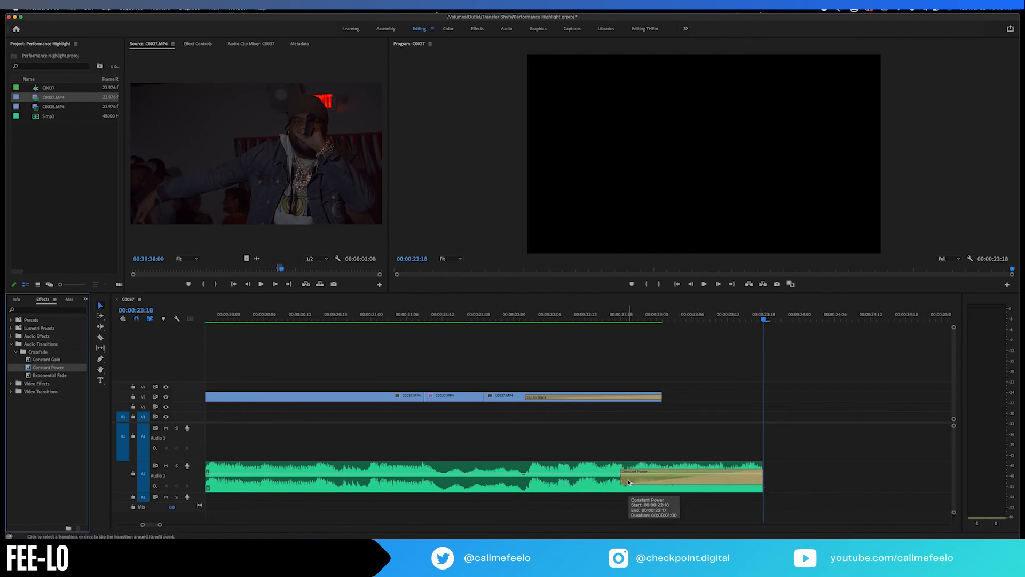
click(623, 482)
drag(549, 477, 490, 477)
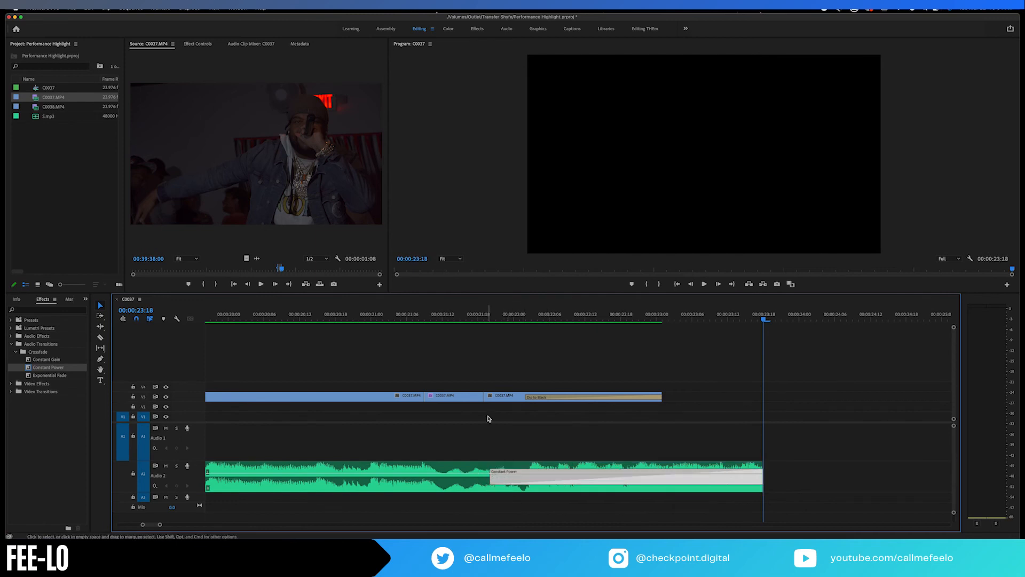
click(484, 319)
key(space)
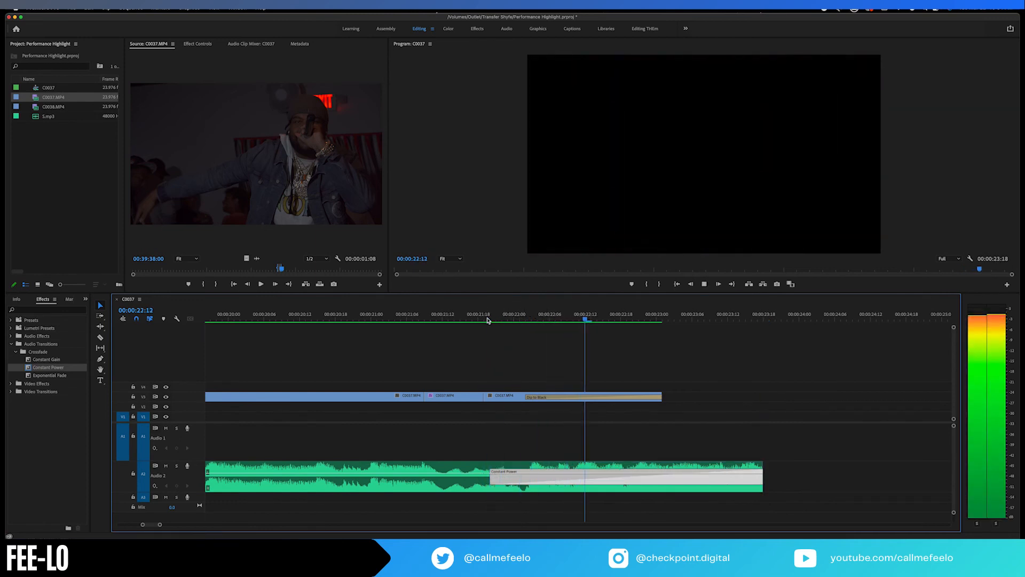
click(557, 483)
key(Delete)
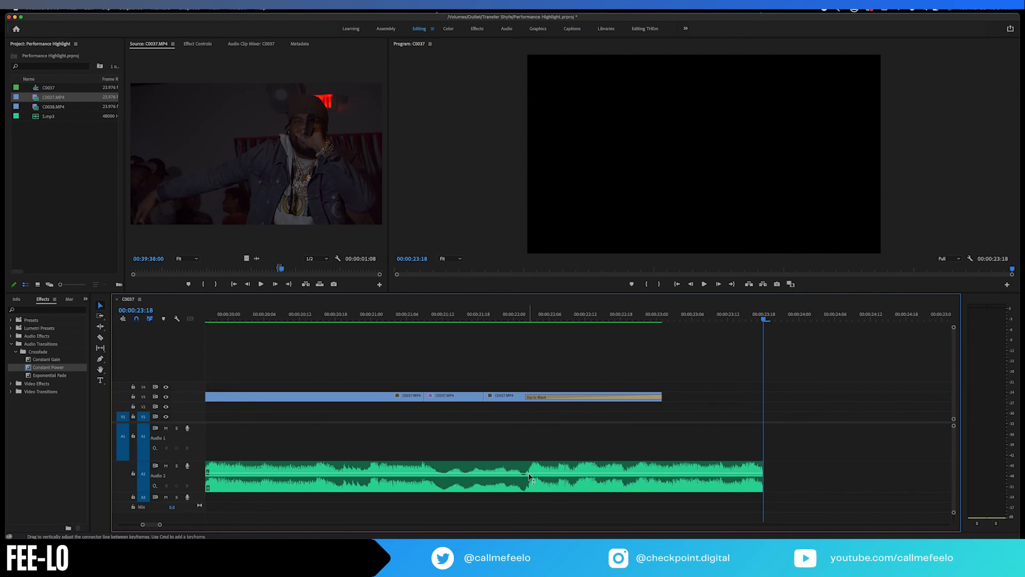
Add three volume keyframes to the music clip between about 00:00:22:02 and 00:00:22:22, and lower the middle one at 00:00:22:09.
drag(530, 476, 536, 477)
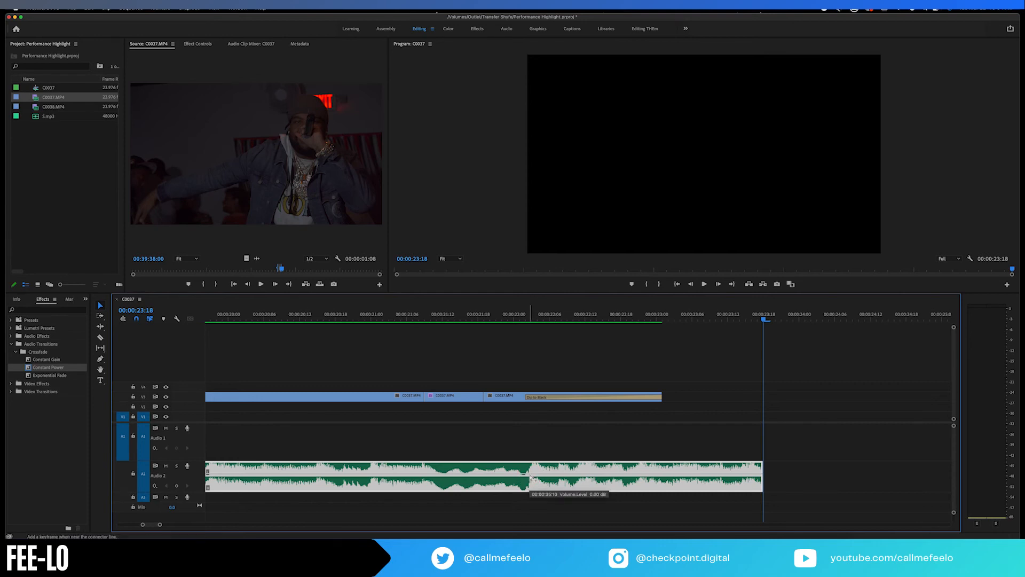
super+click(531, 472)
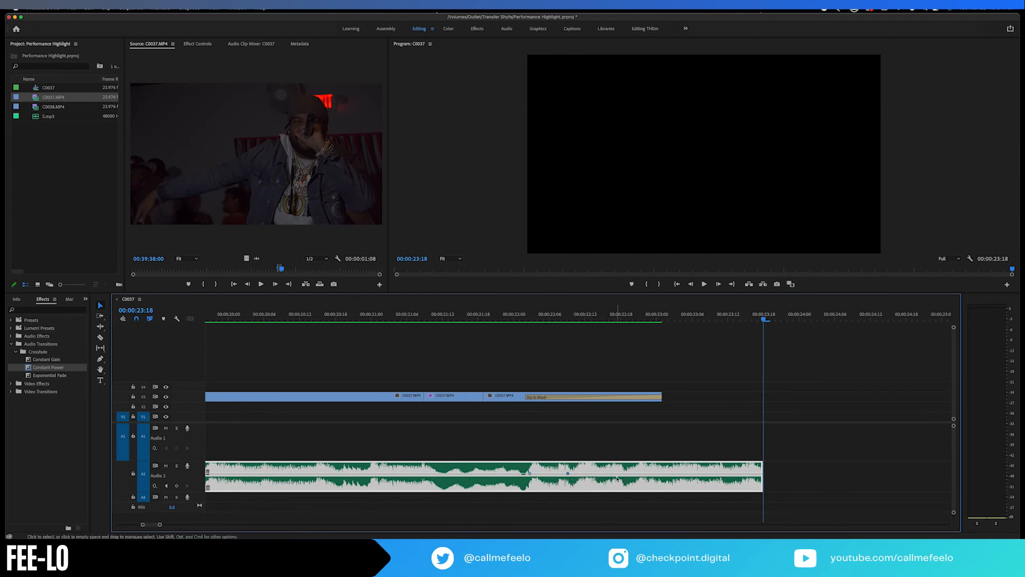
super+click(649, 474)
click(569, 473)
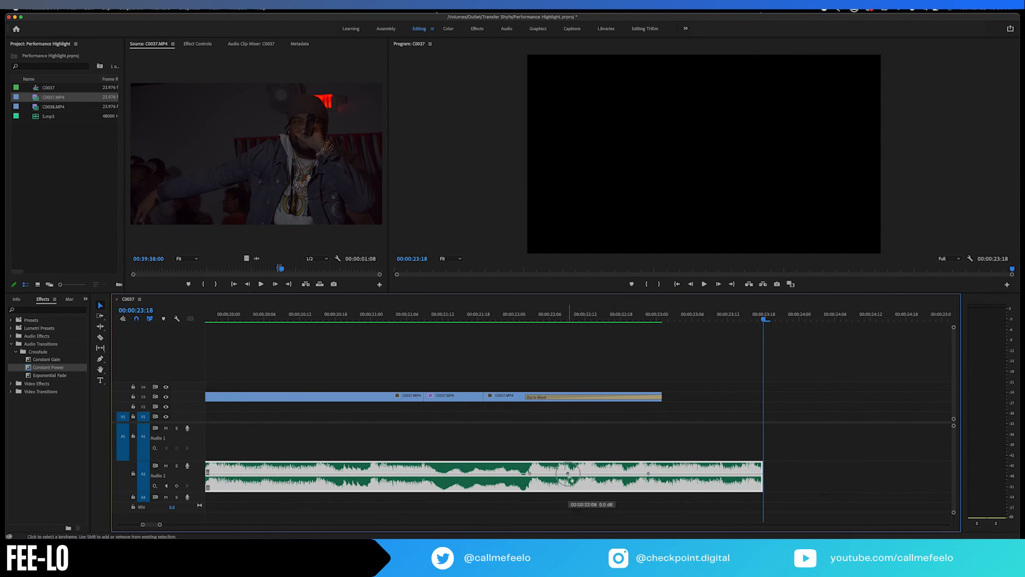
drag(568, 474, 568, 481)
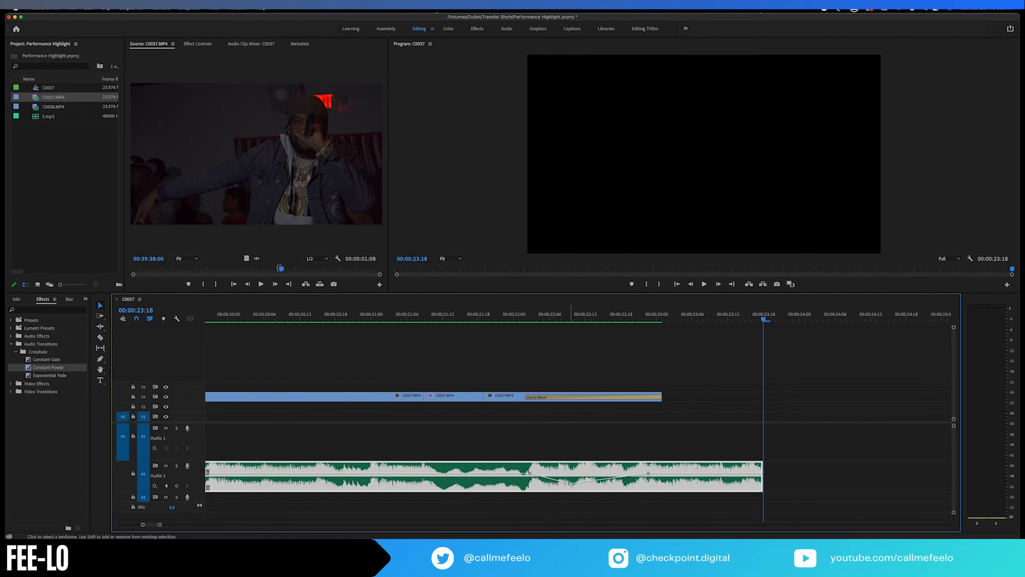
Audition the volume dip from 00:00:22:01, and reposition the middle volume keyframe to about 00:00:22:12 at a reduced level.
click(518, 316)
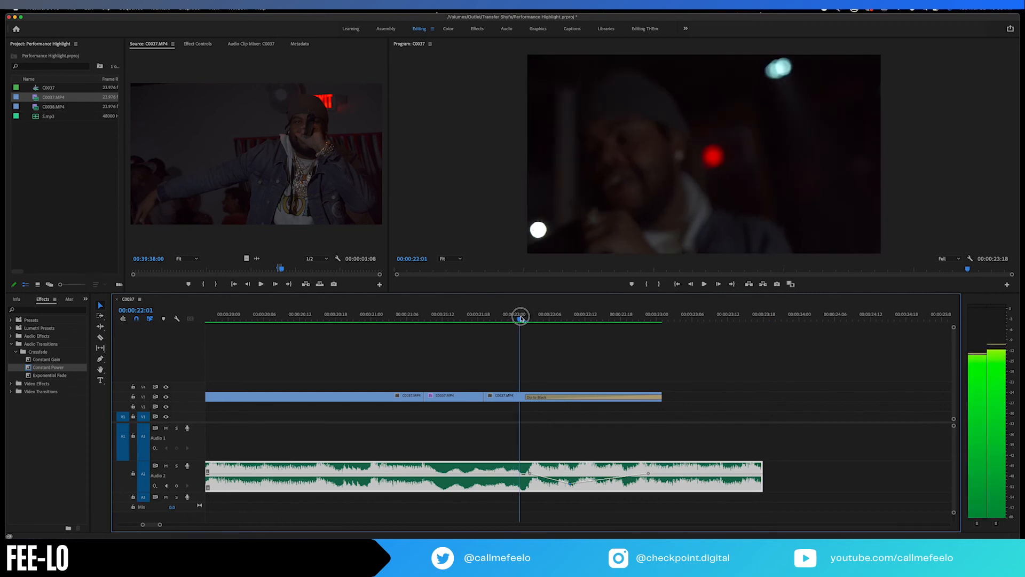
mouse_move(520, 316)
mouse_down()
mouse_move(638, 317)
mouse_move(524, 315)
mouse_up()
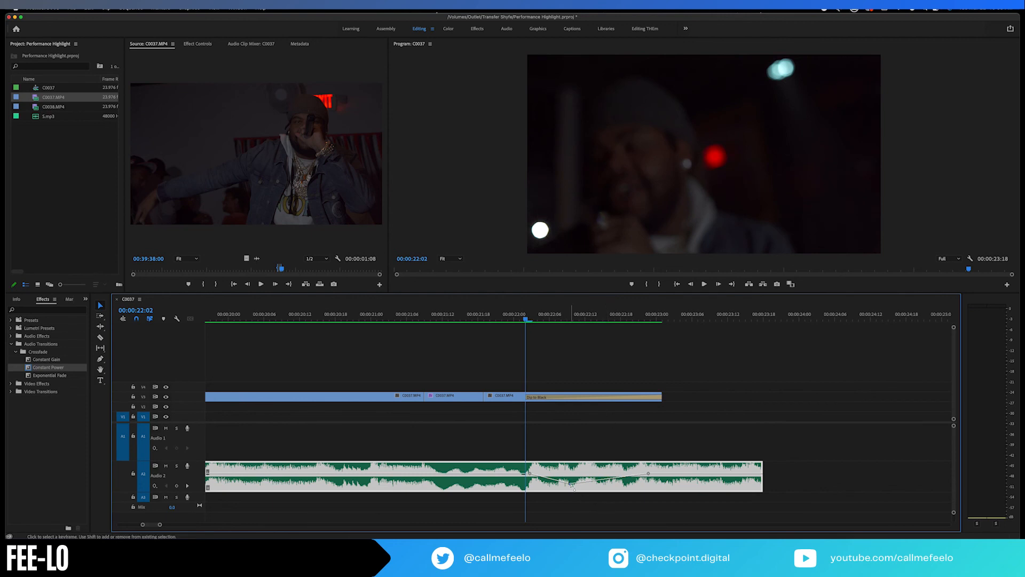
drag(571, 484, 571, 465)
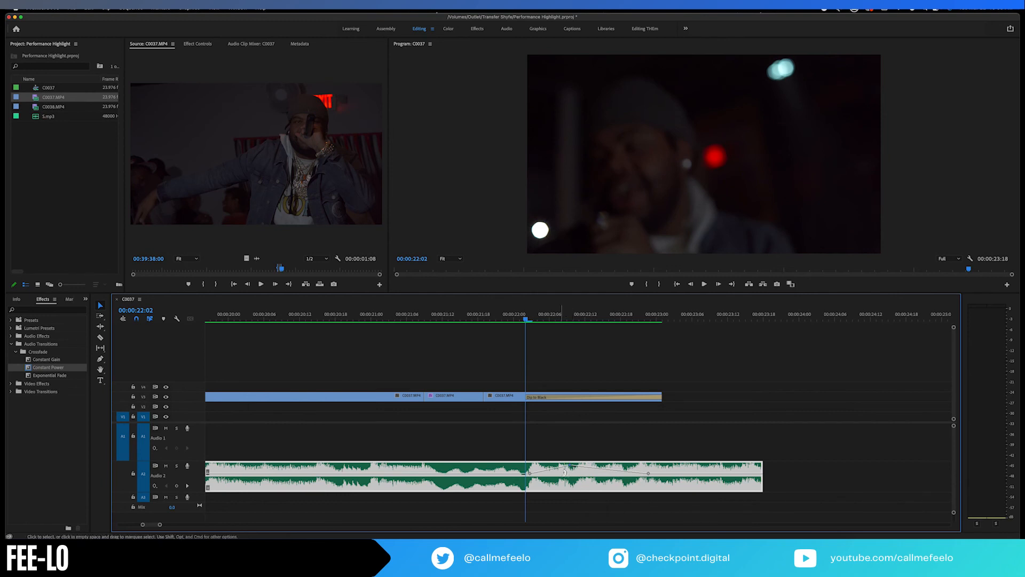
click(571, 466)
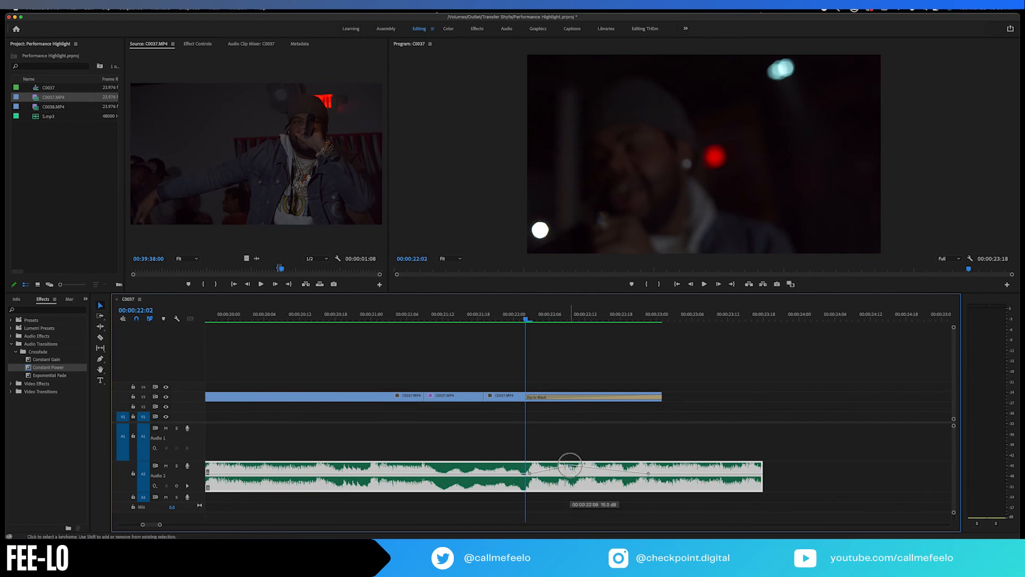
mouse_move(571, 467)
mouse_down()
mouse_move(572, 480)
mouse_move(585, 480)
mouse_up()
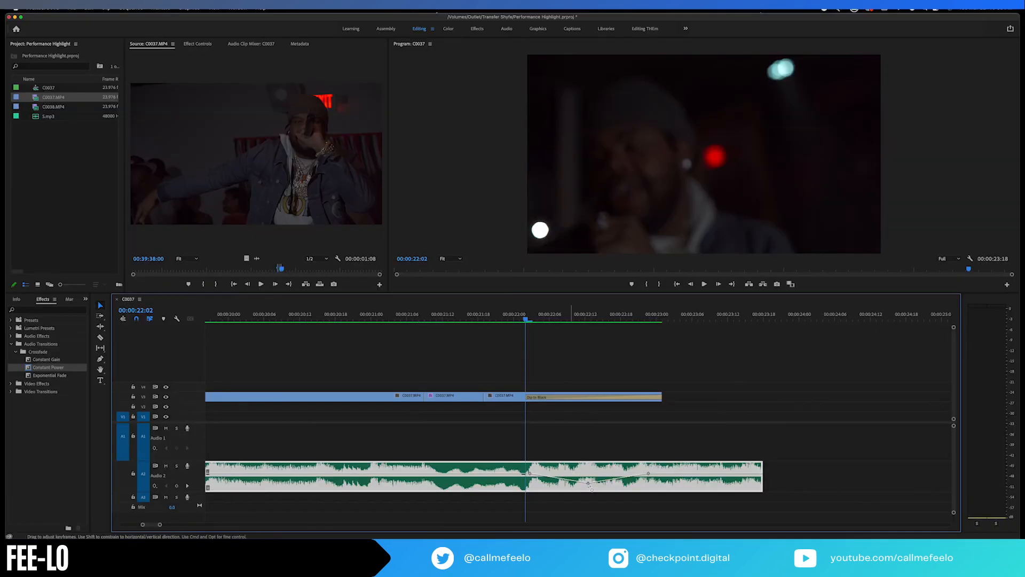
Lower the last volume keyframe of the music clip to -999.0 dB at about 00:00:23:01 and deselect the clip.
drag(649, 474, 653, 489)
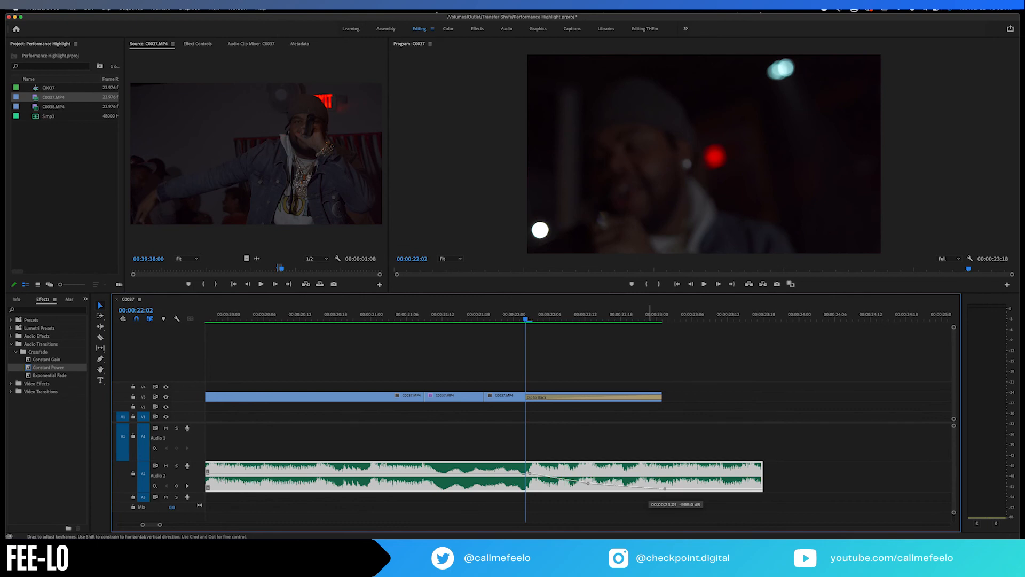
drag(668, 488, 668, 488)
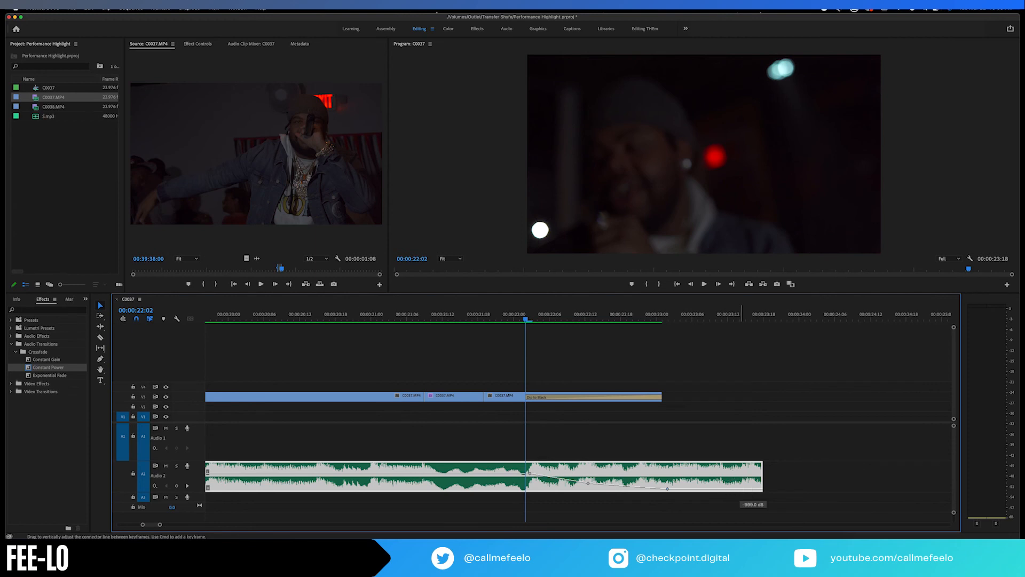
click(683, 490)
click(610, 448)
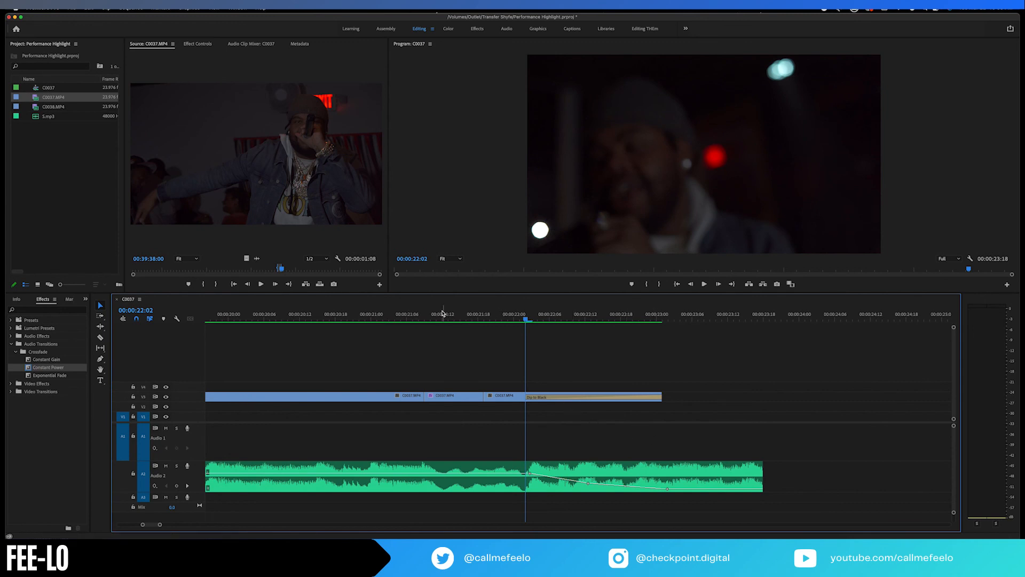
Play the ending from 00:00:20:19 to review the keyframed music fade-out.
click(343, 319)
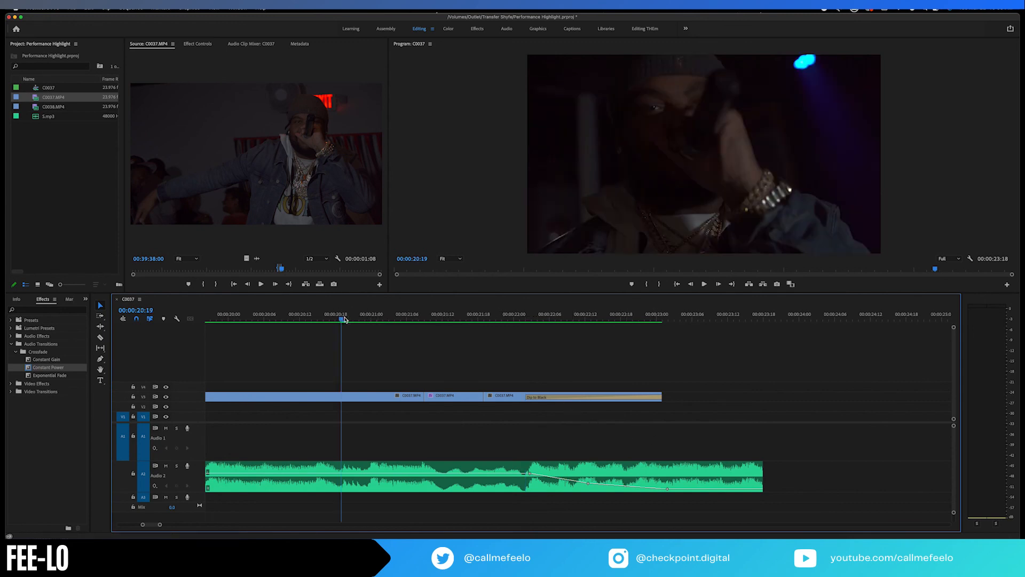
key(space)
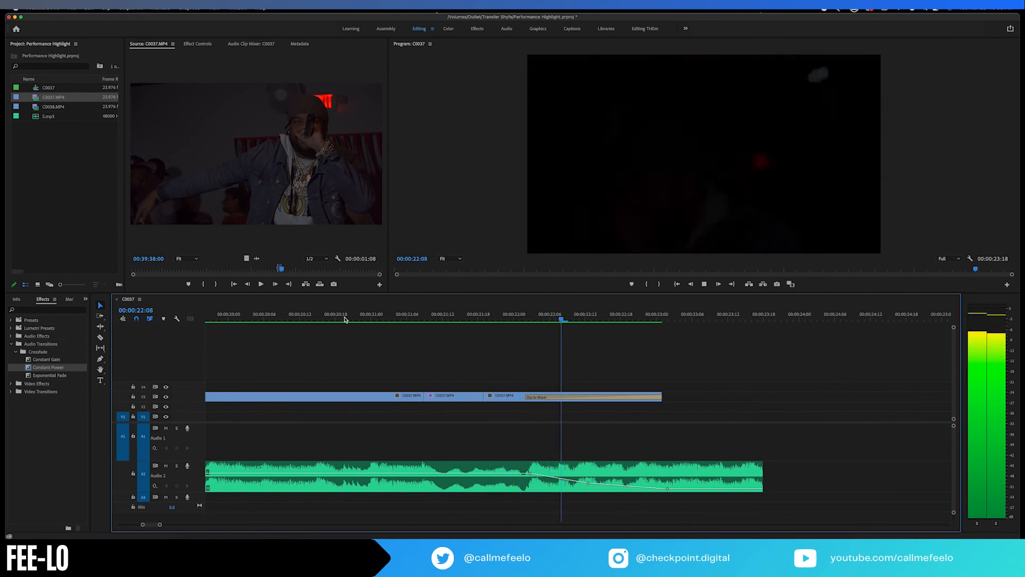
key(space)
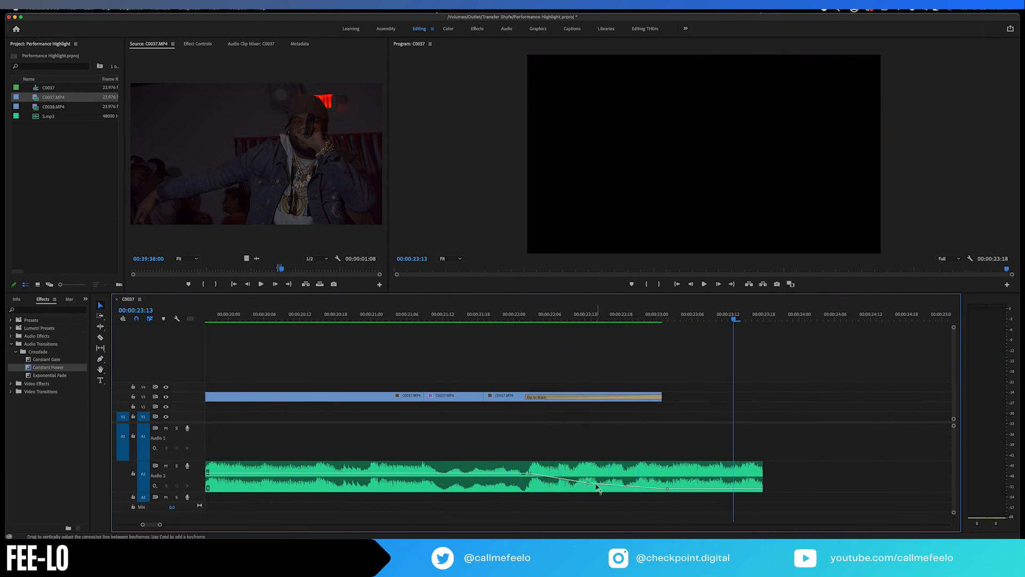
Remove the volume keyframes from the music clip, restoring a flat volume line.
drag(590, 485, 599, 482)
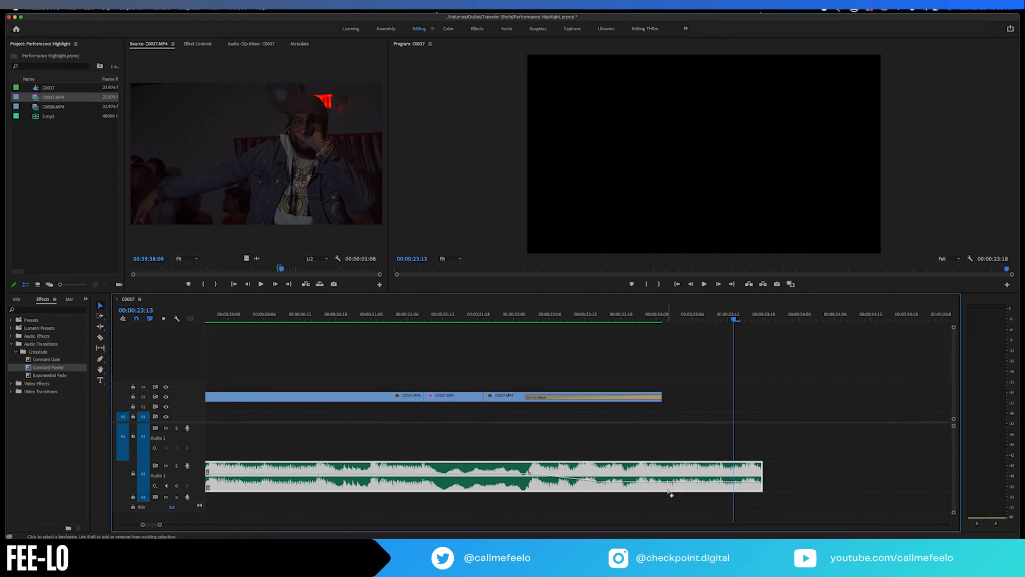
drag(668, 490, 529, 474)
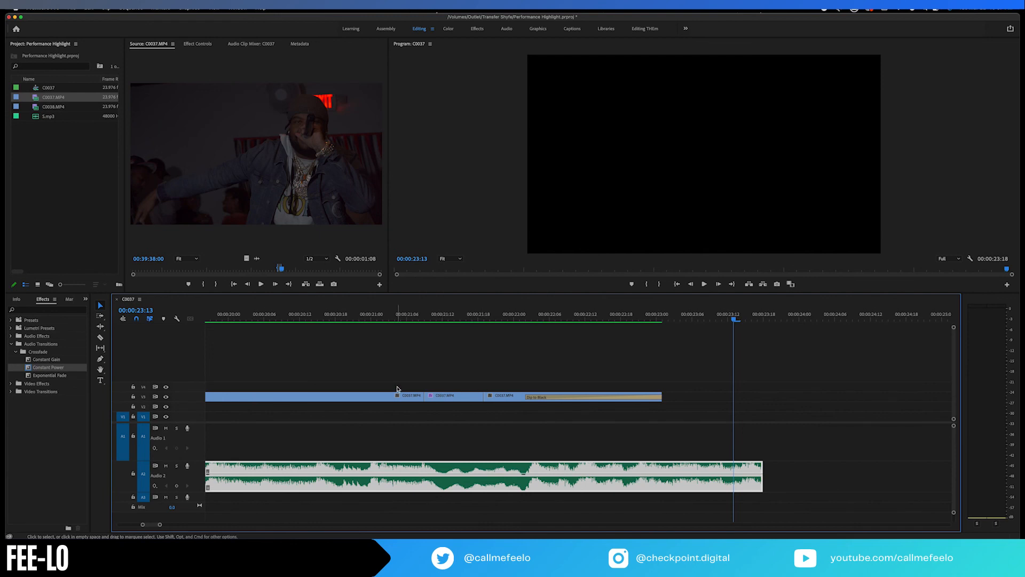
Cut the C0037.MP4 clip at 00:00:15:12 and about 00:00:16:08, and delete the piece between the cuts.
key(minus)
key(minus)
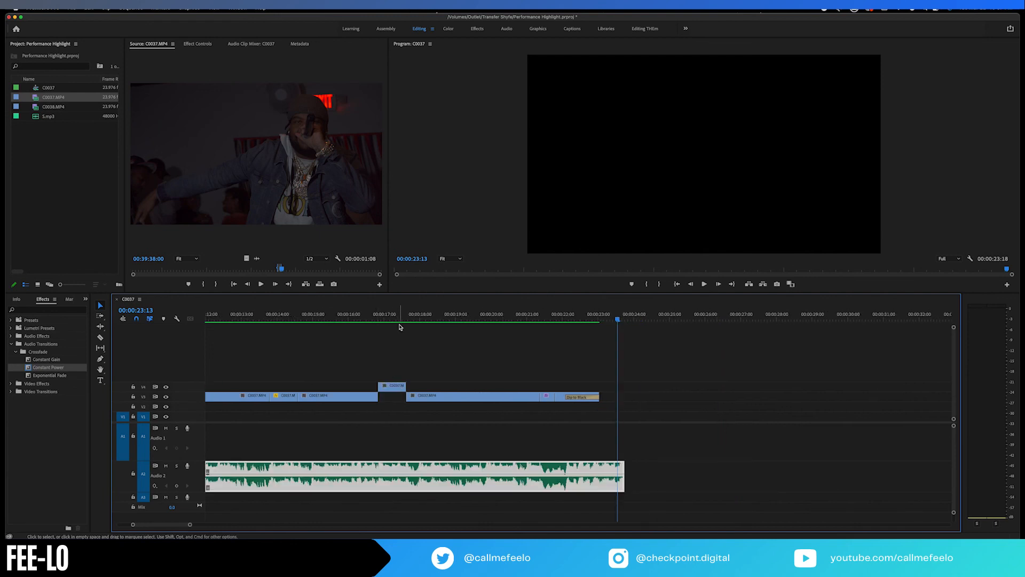
click(331, 316)
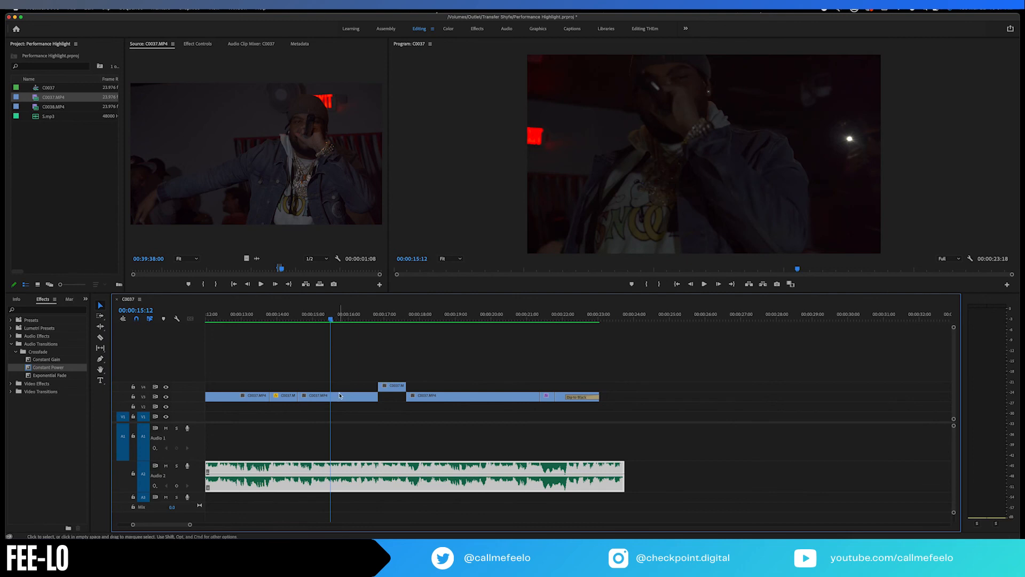
key(c)
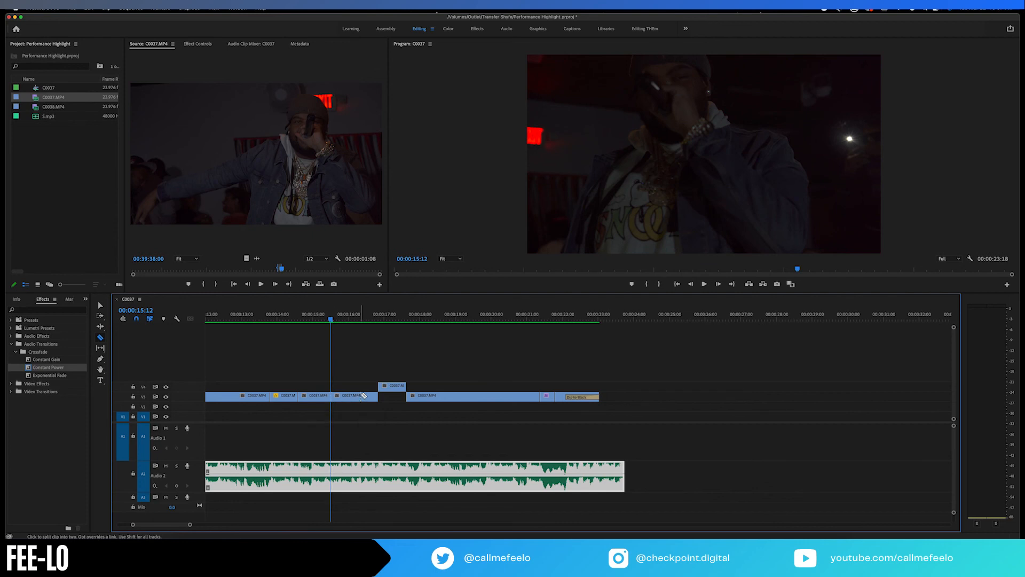
click(363, 395)
key(v)
double_click(350, 396)
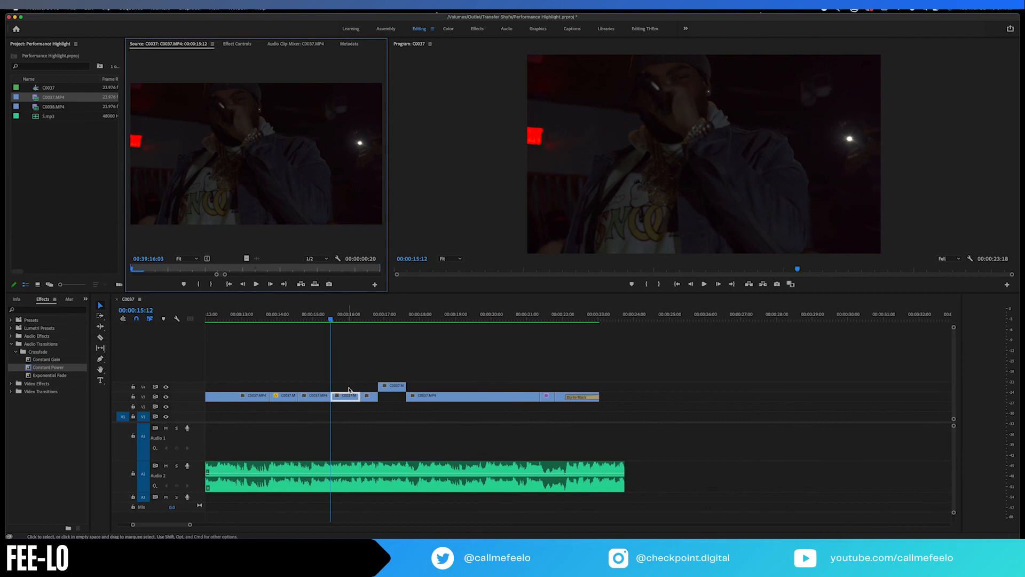
click(349, 393)
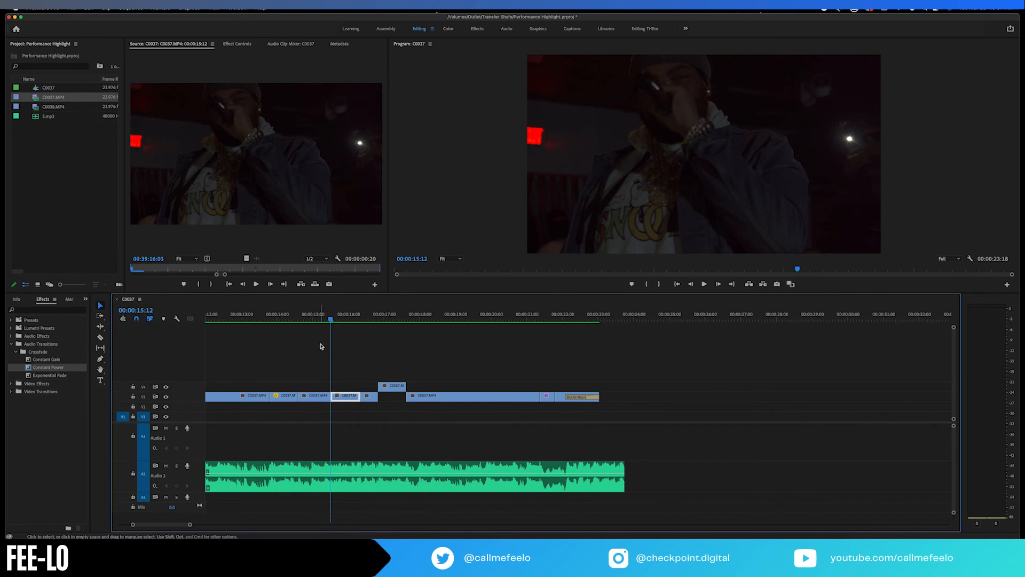
key(Delete)
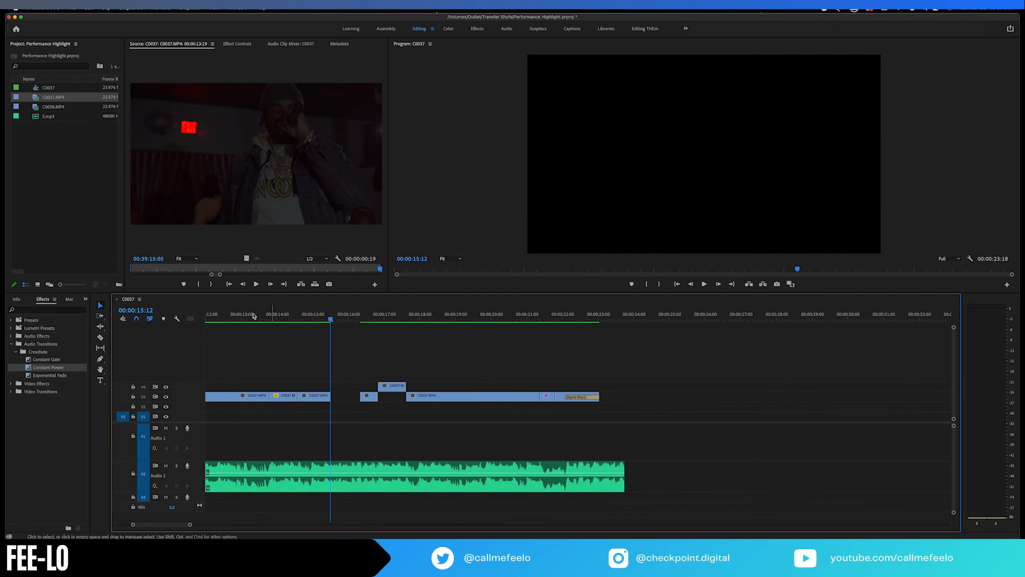
Open C0037.MP4 in the source viewer and mark an in point at 00:39:53:19 and an out point at 00:39:59:16.
double_click(37, 98)
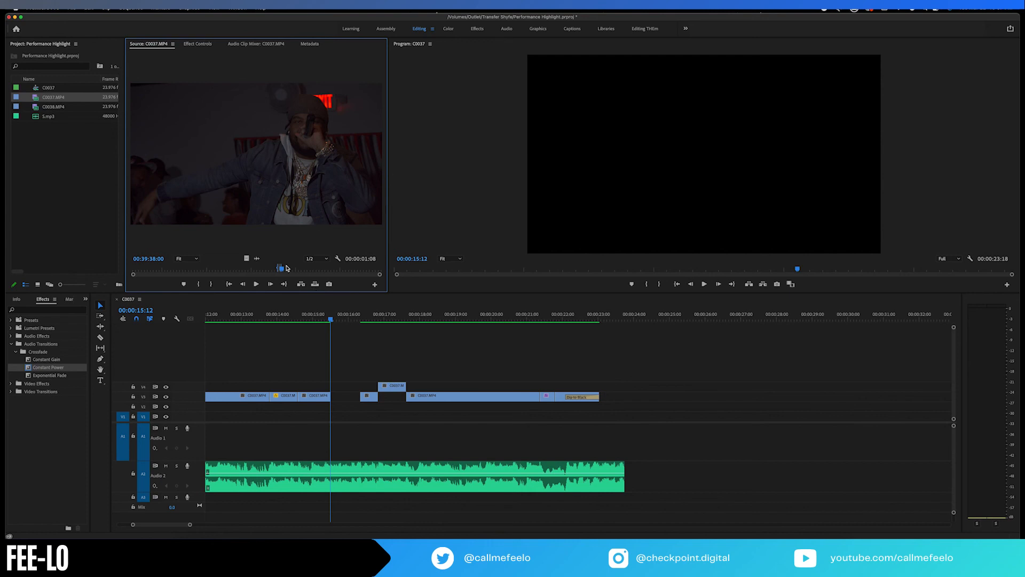
click(292, 269)
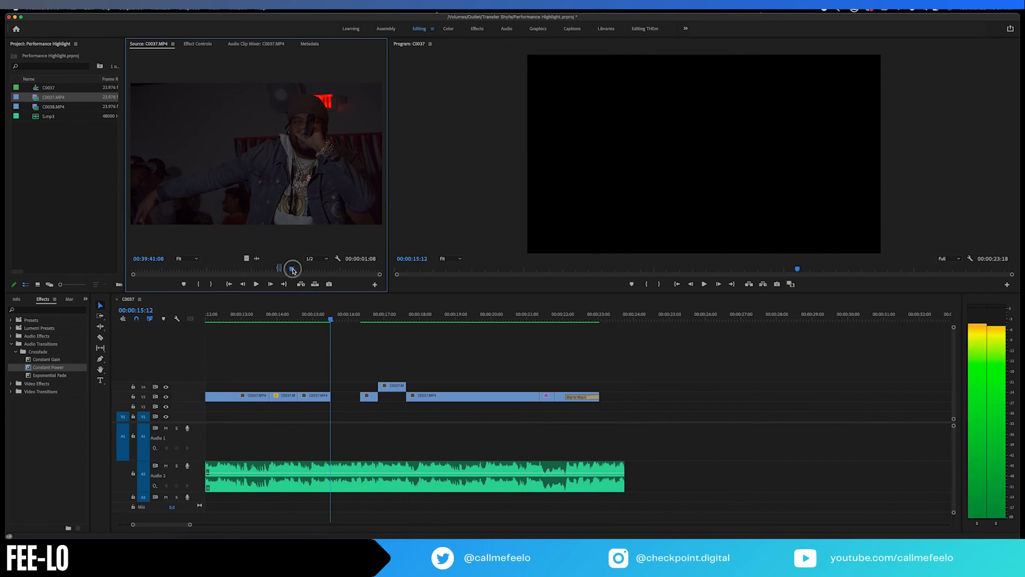
click(302, 269)
click(342, 269)
click(301, 268)
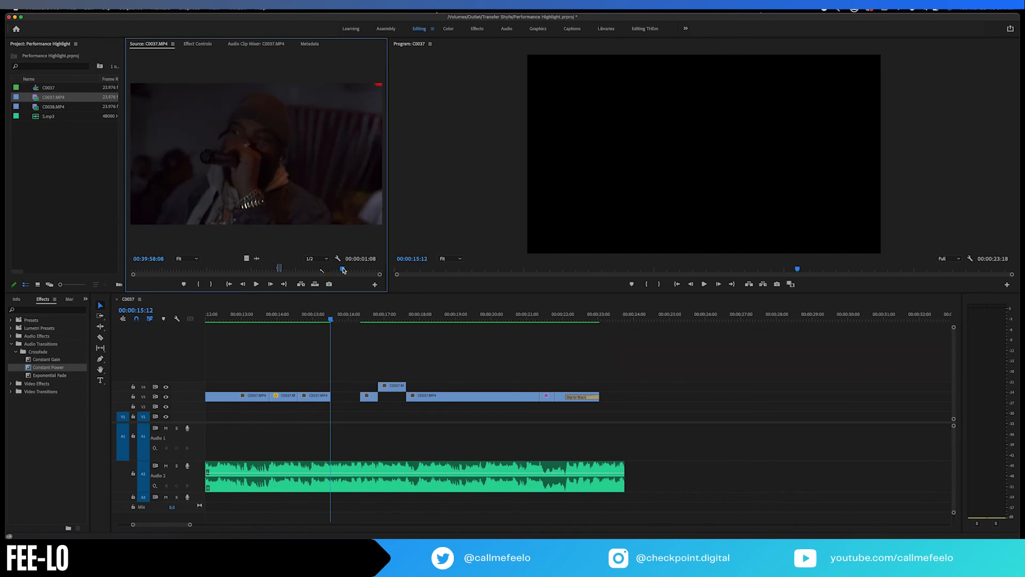
key(i)
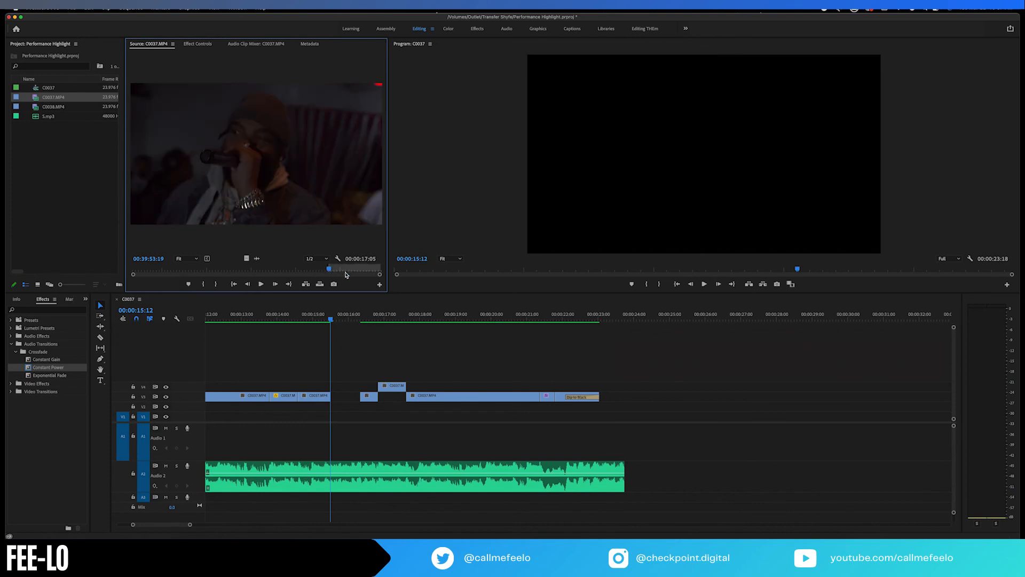
click(347, 270)
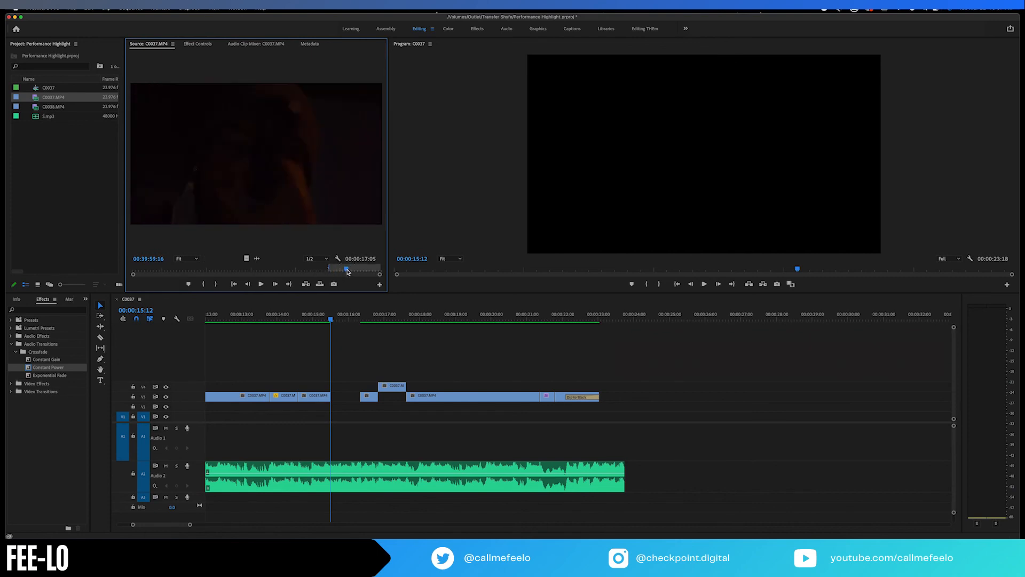
key(o)
Place the marked C0037.MP4 shot in the sequence at 00:00:15:12 on a new video track above the existing clips.
click(266, 188)
drag(262, 187, 331, 360)
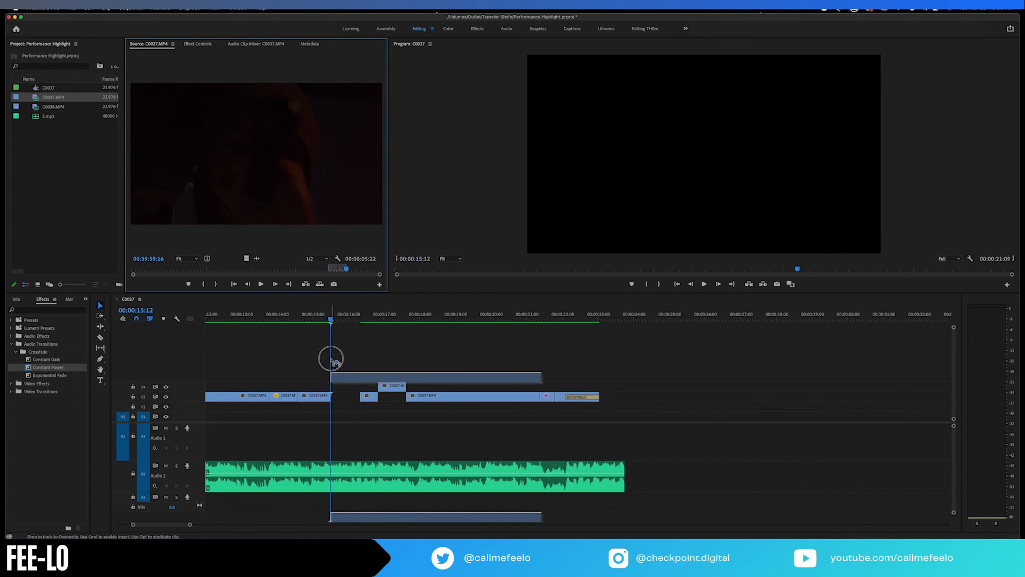
drag(331, 359, 331, 360)
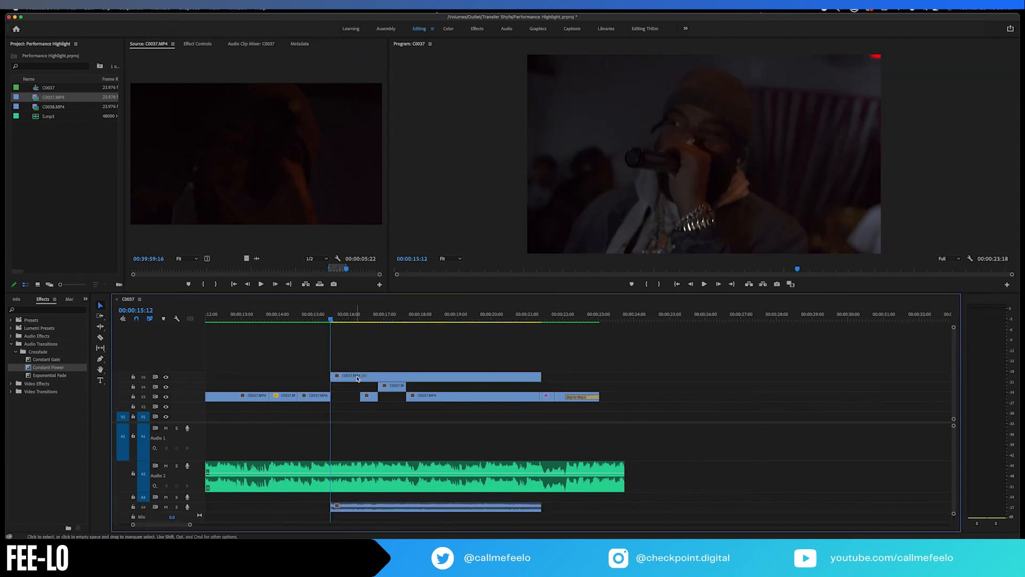
Trim the new C0037.MP4 shot's end to fill the gap, and place its audio on the track above the music.
drag(356, 375, 352, 368)
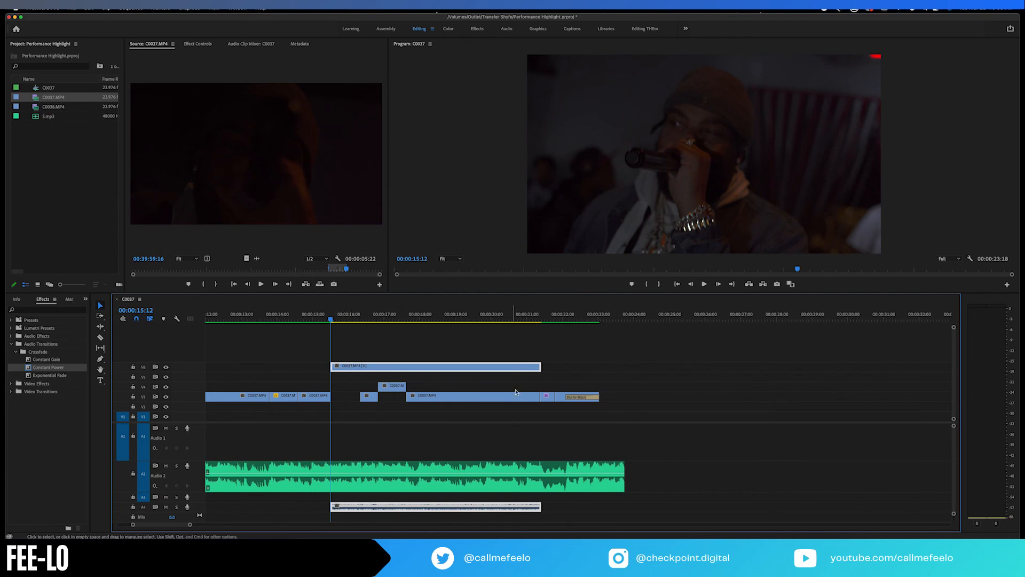
drag(540, 366, 361, 368)
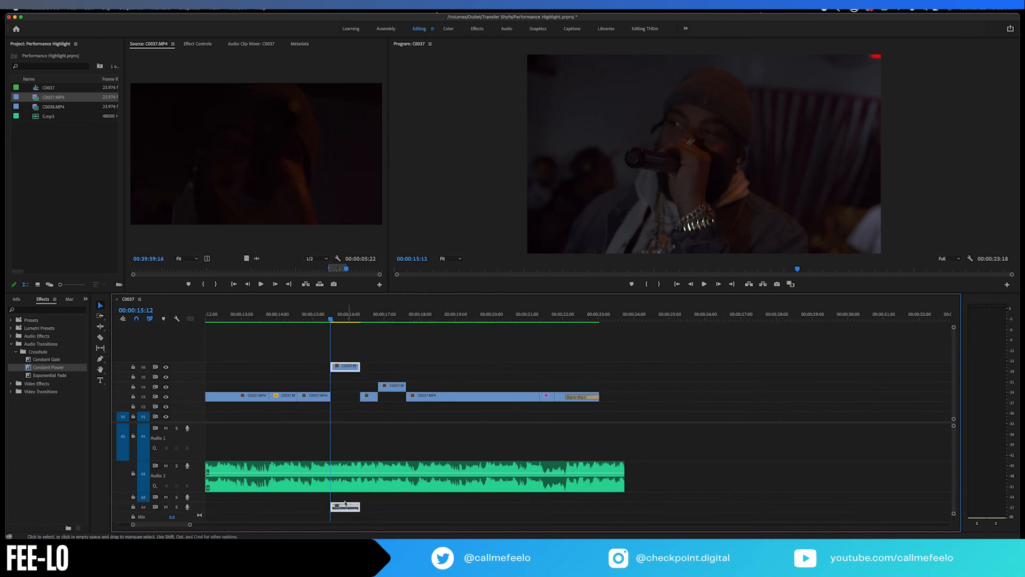
drag(345, 508, 349, 452)
click(387, 450)
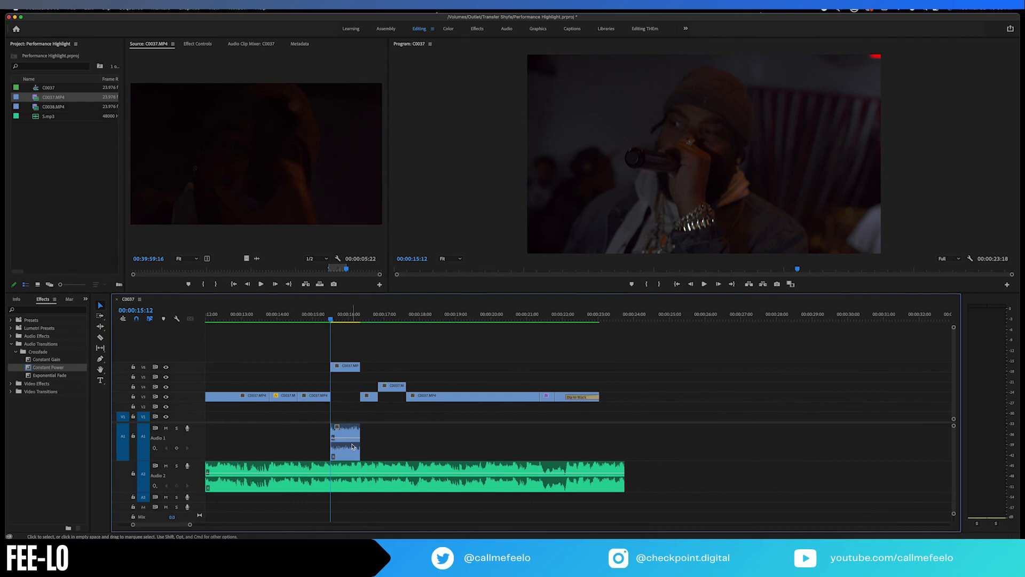
Play the sequence from just before 00:00:15:12 to check how the new shot's live audio mixes with the music.
key(equal)
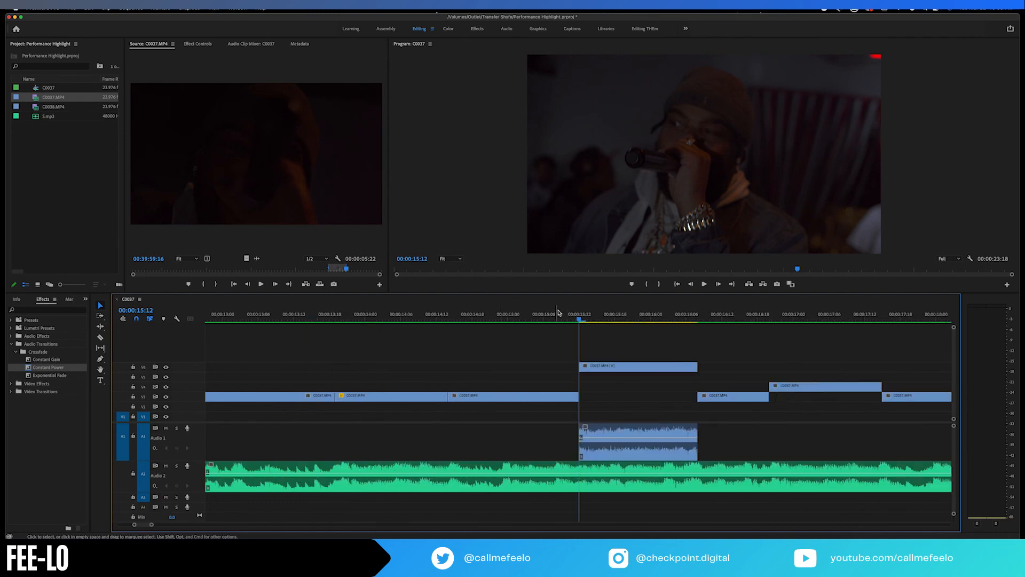
click(538, 320)
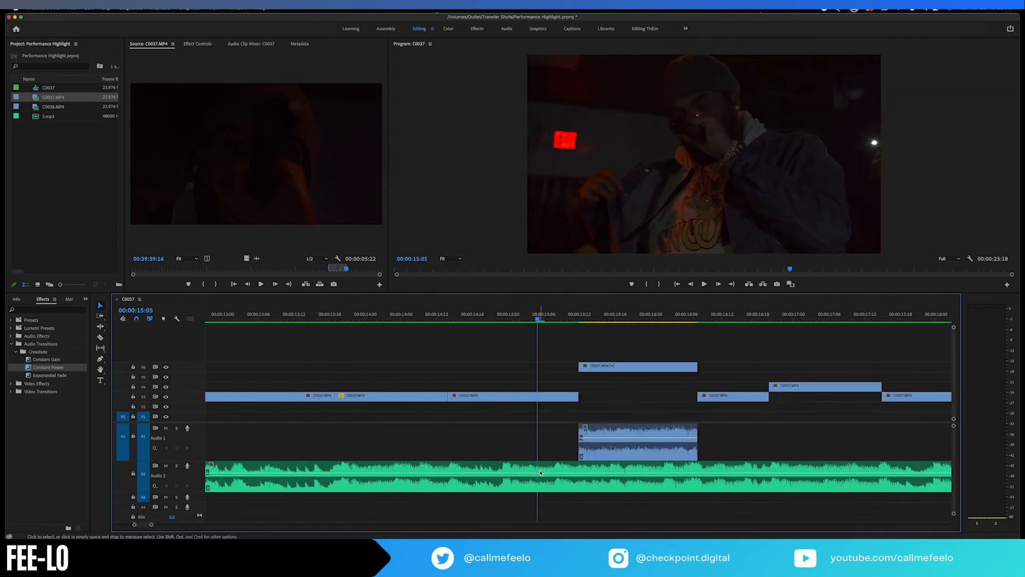
click(540, 471)
click(609, 454)
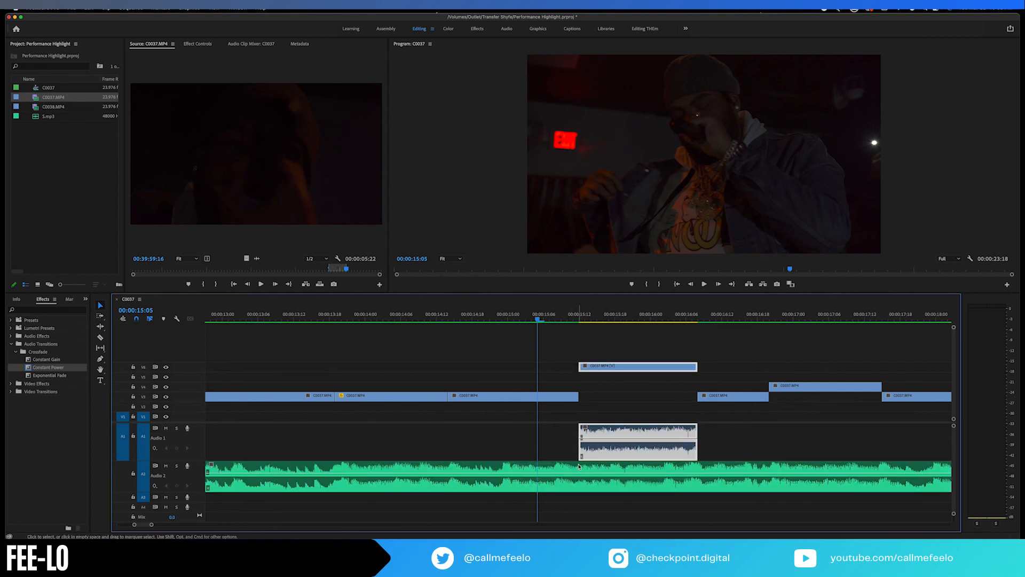
key(space)
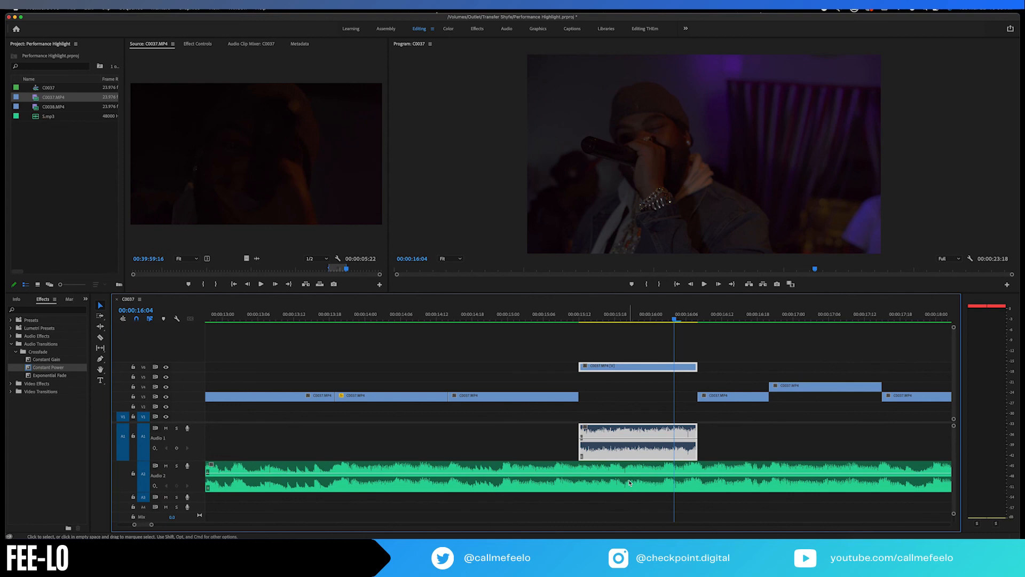
click(630, 483)
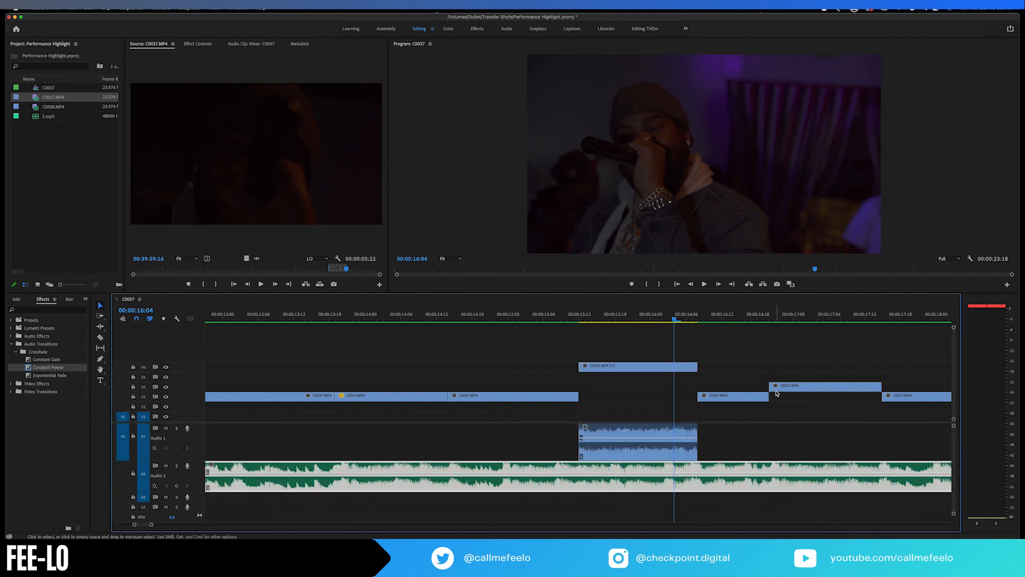
click(568, 317)
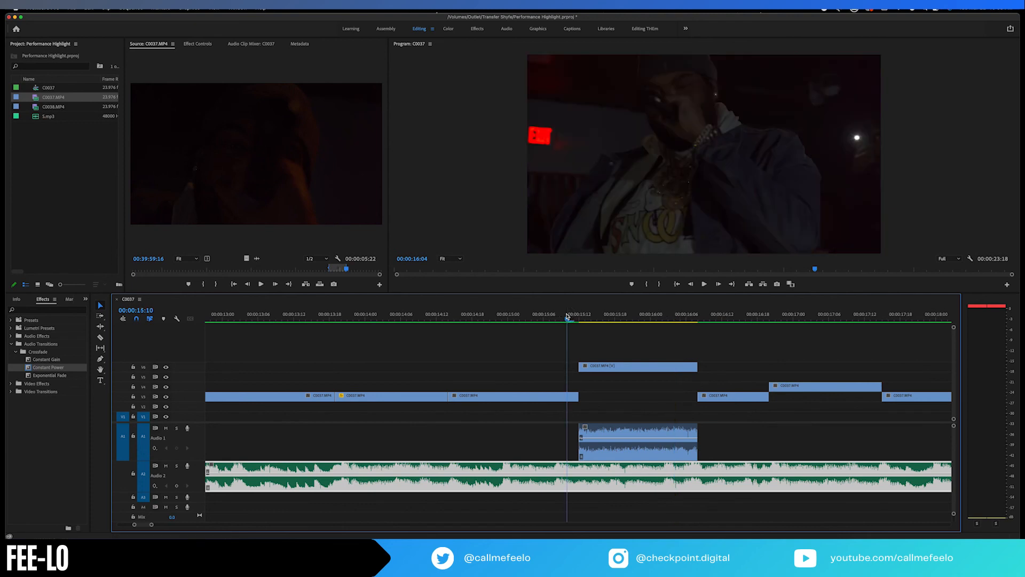
key(space)
key(space)
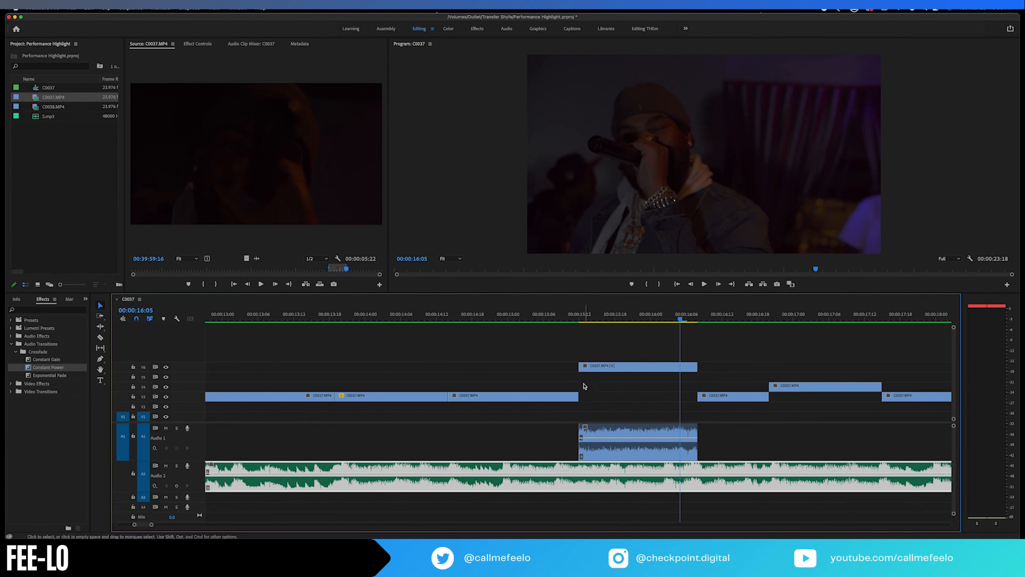
mouse_move(576, 393)
mouse_down()
mouse_move(698, 395)
mouse_move(578, 394)
mouse_up()
click(609, 367)
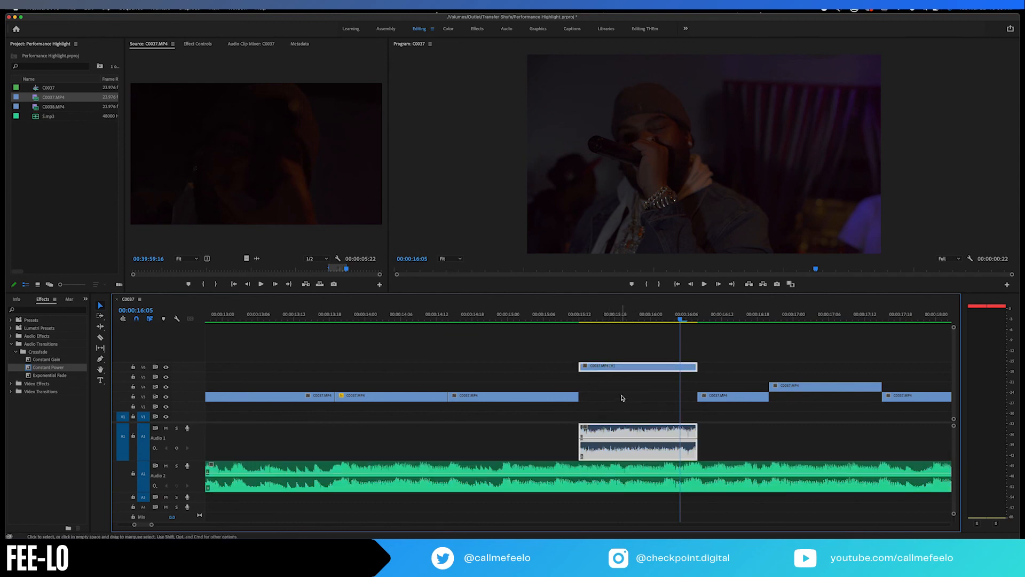
click(623, 398)
click(602, 378)
click(606, 369)
click(611, 395)
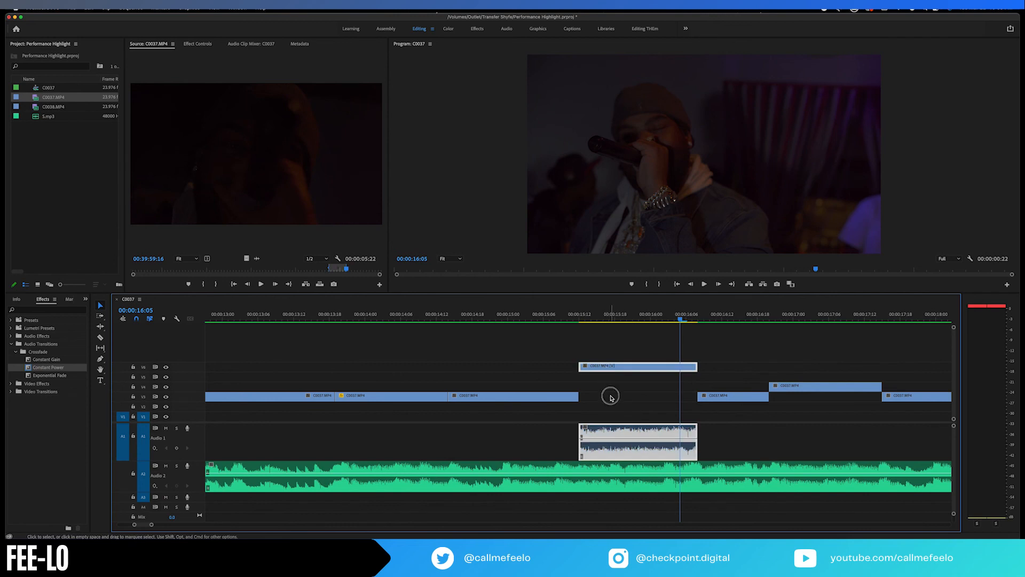
click(581, 411)
drag(573, 394, 577, 394)
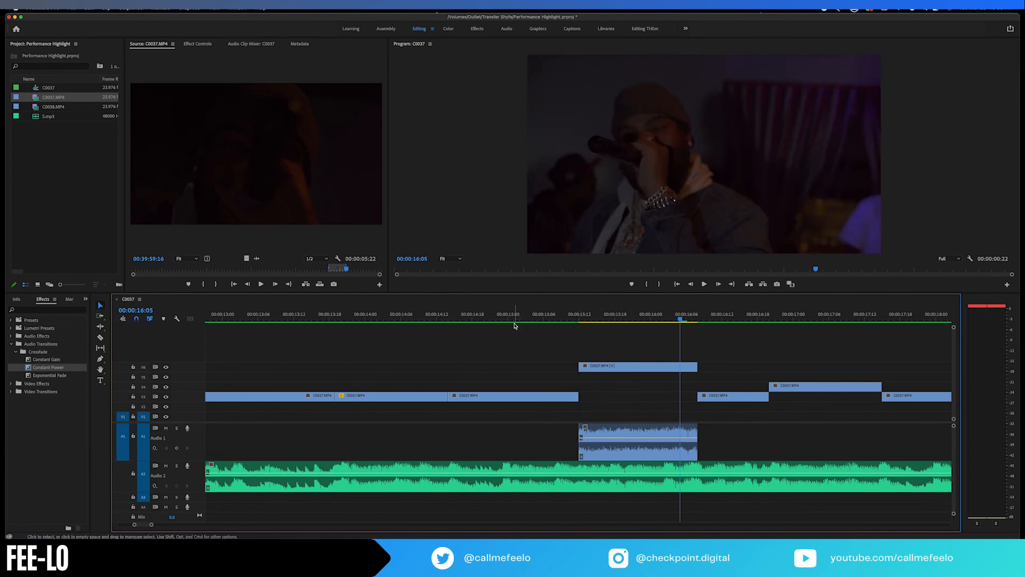
Add paired volume keyframes to the music at both edges of the new shot and lower the volume between them.
drag(520, 316, 586, 320)
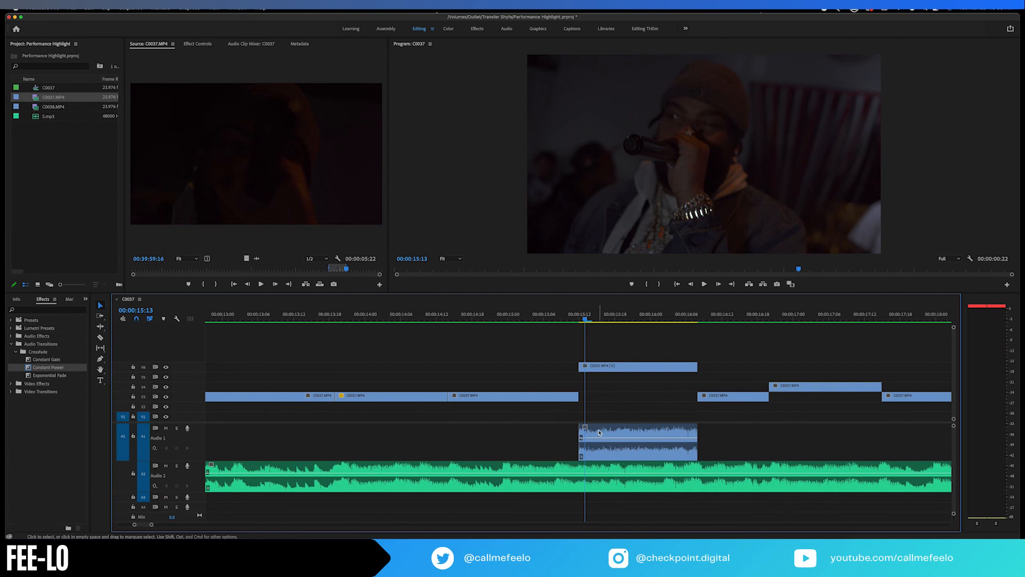
click(599, 367)
click(614, 412)
super+click(572, 474)
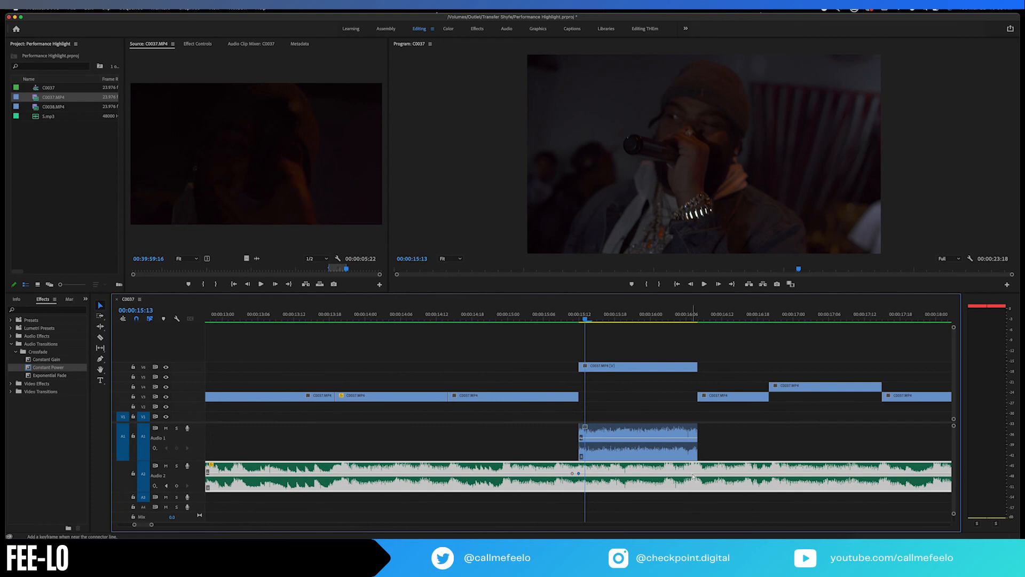
super+click(693, 474)
drag(636, 475, 636, 488)
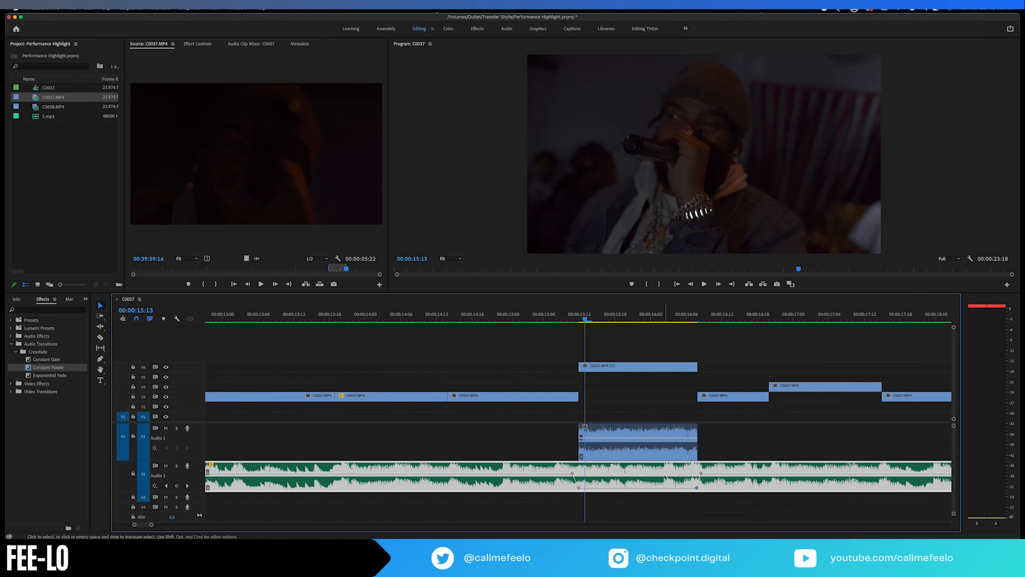
click(619, 430)
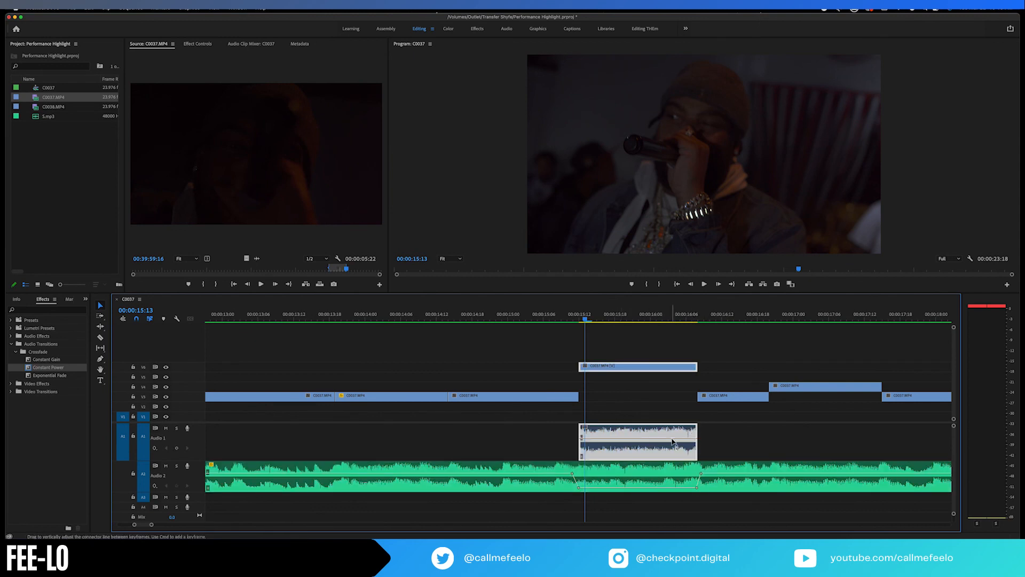
click(721, 435)
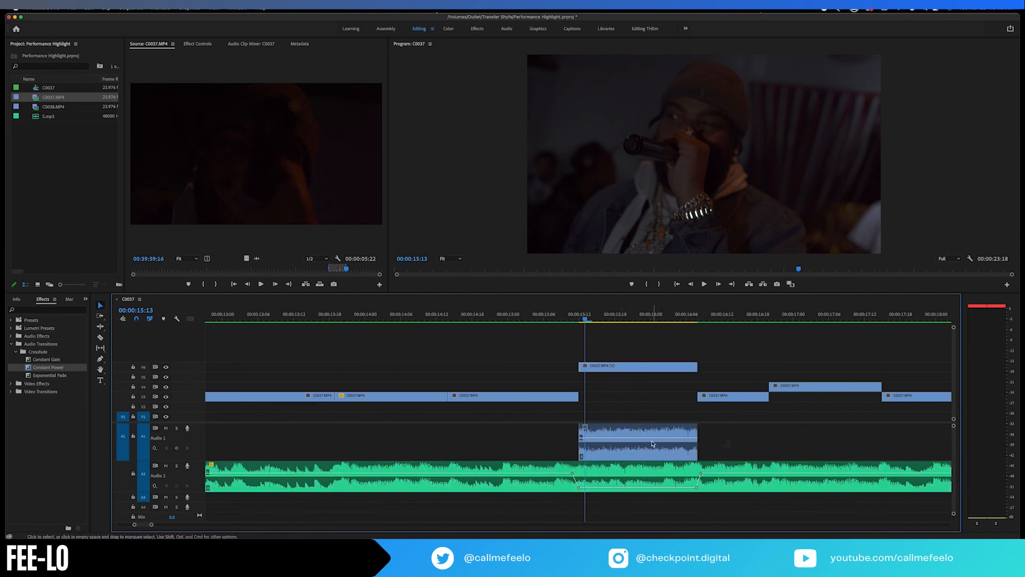
click(643, 479)
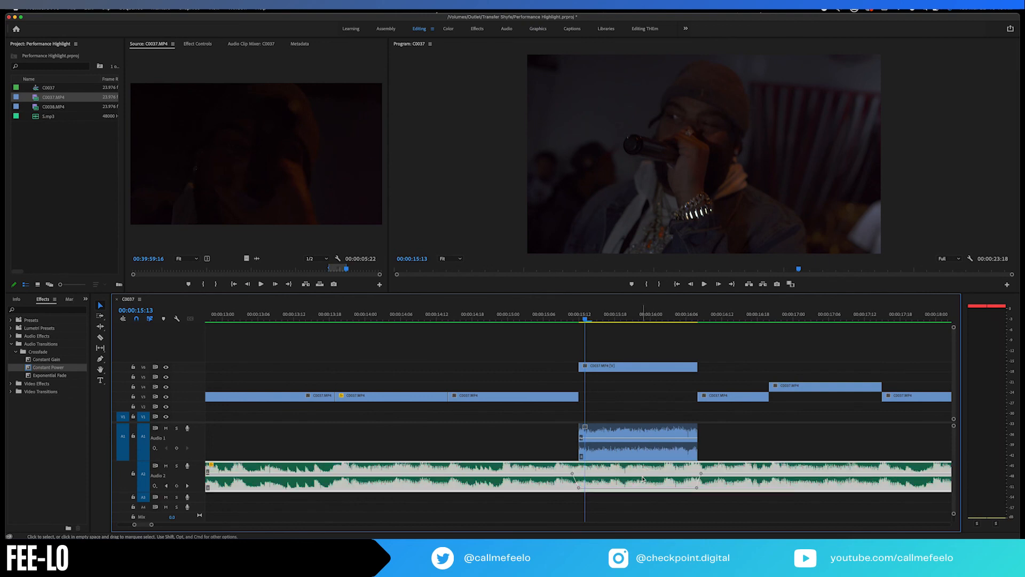
click(641, 450)
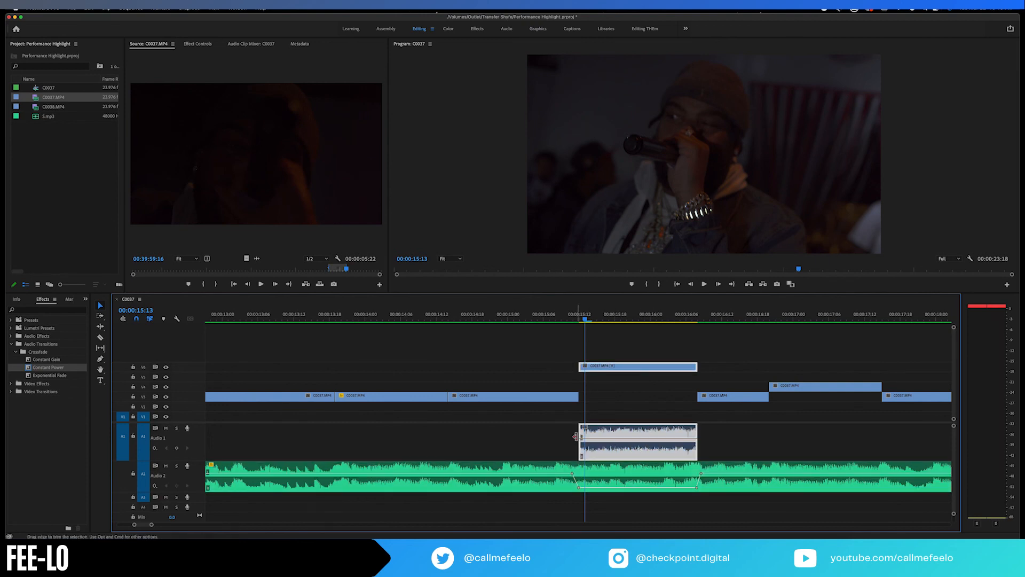
click(574, 437)
click(573, 437)
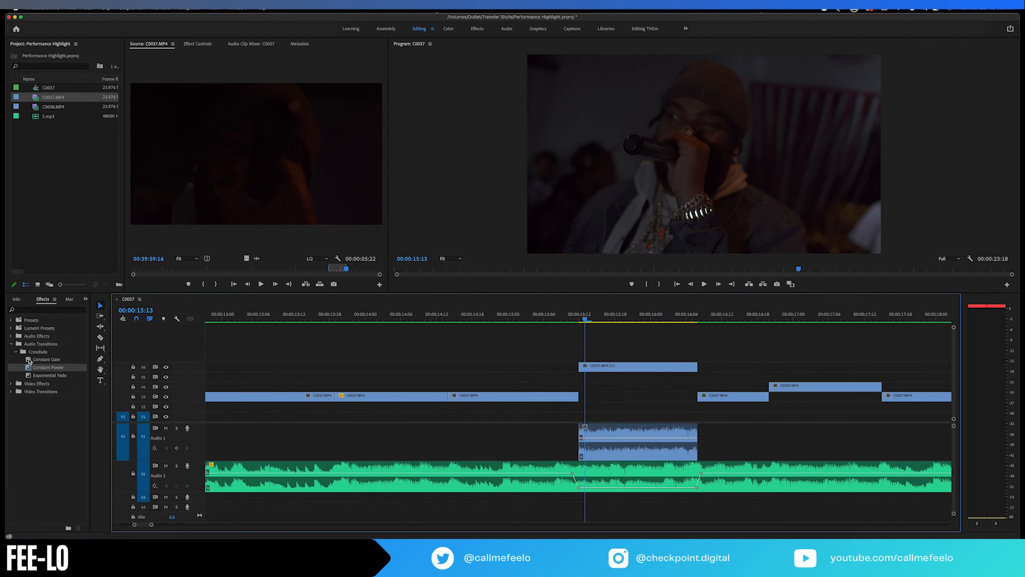
Apply Constant Gain crossfades to the start and end of the new shot's audio, shortening each to about one frame.
drag(32, 360, 582, 445)
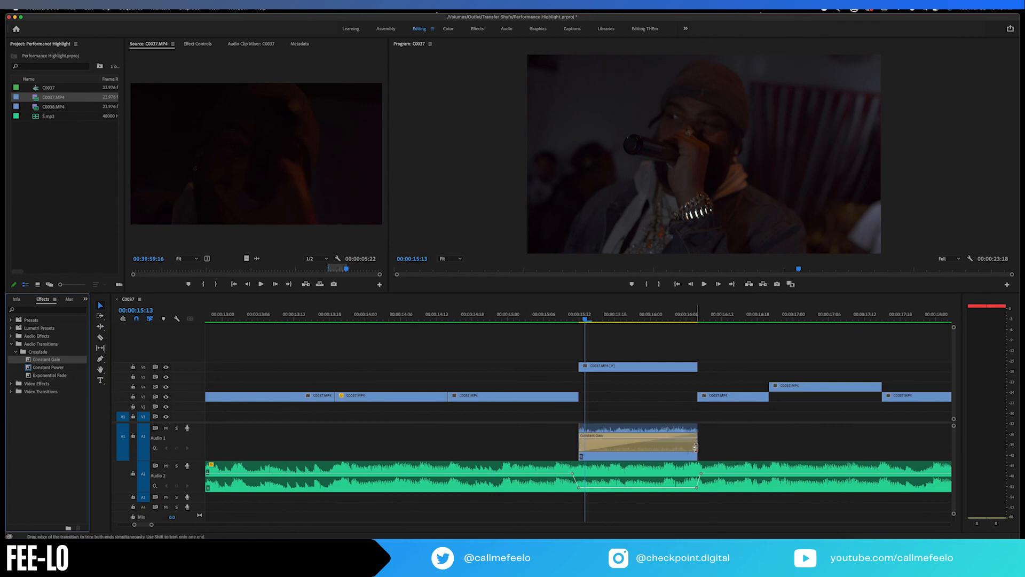
drag(697, 446, 582, 443)
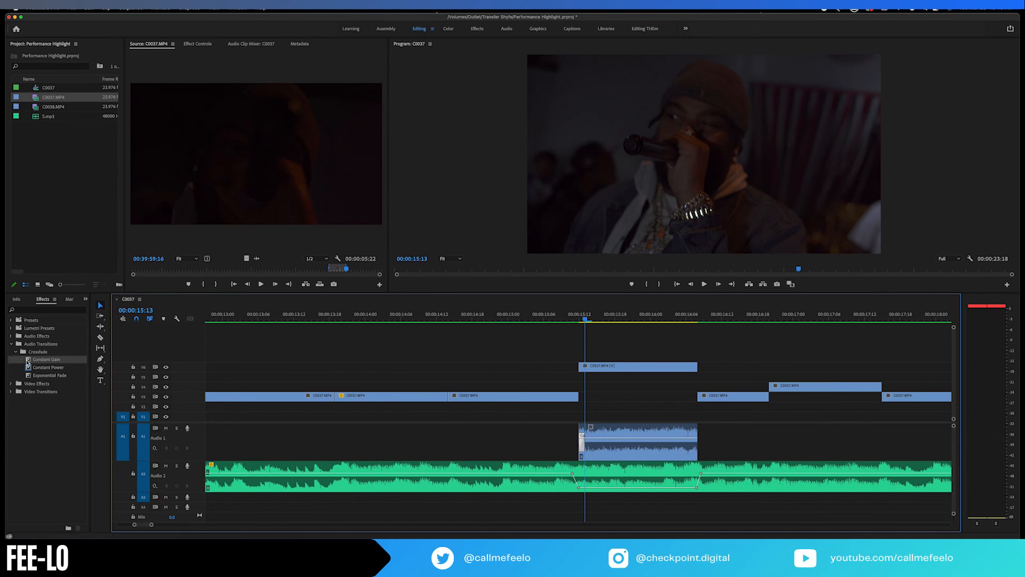
drag(29, 363, 701, 447)
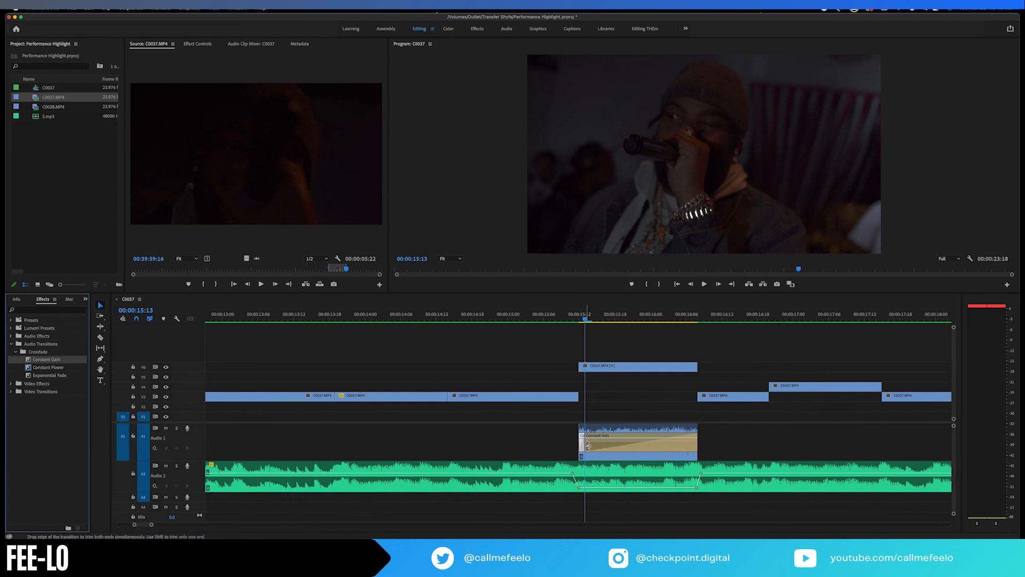
drag(604, 441, 705, 445)
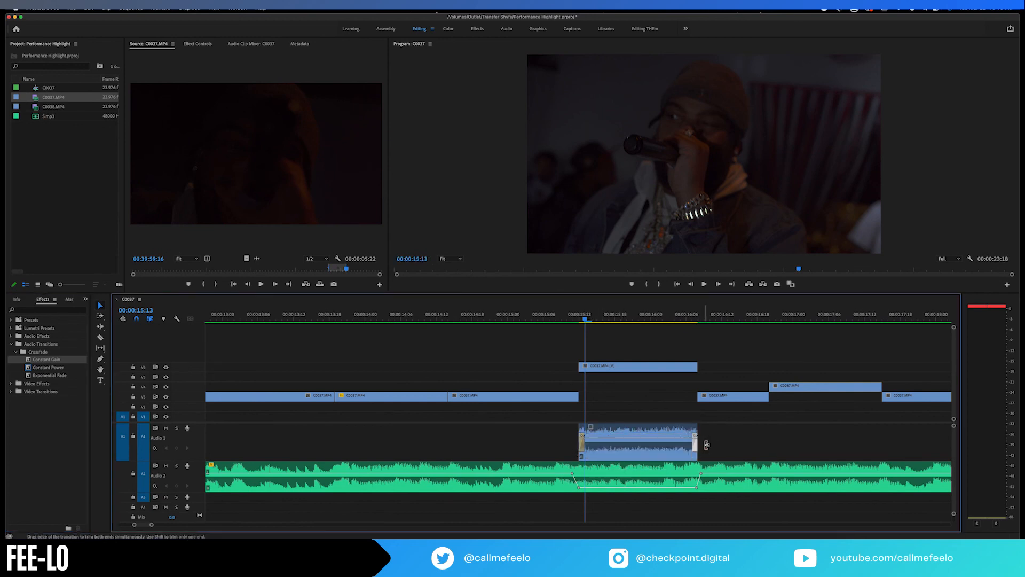
Render the sequence In to Out and play it from 00:00:14:13 through the new shot.
click(549, 318)
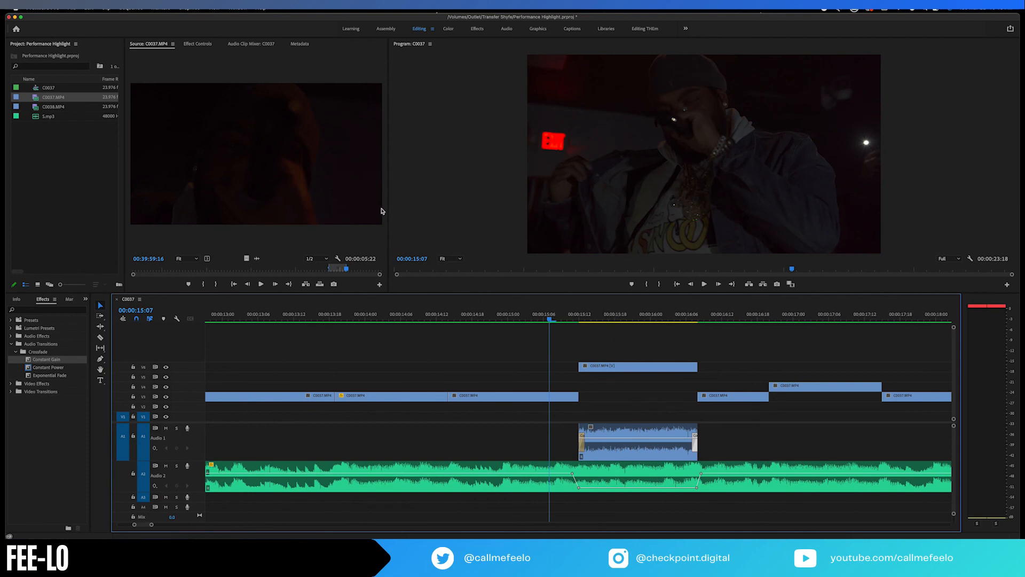
click(131, 8)
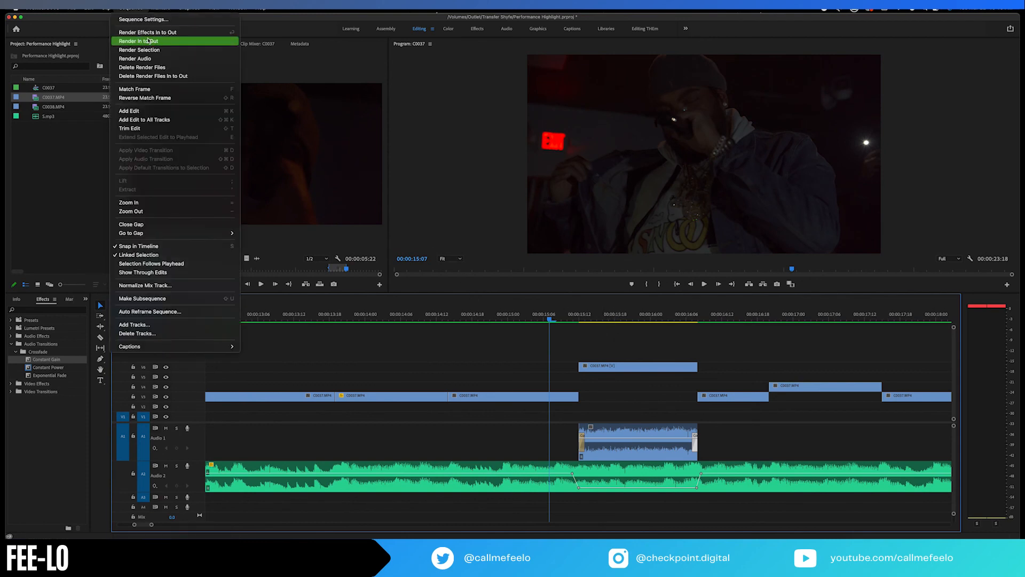
click(149, 40)
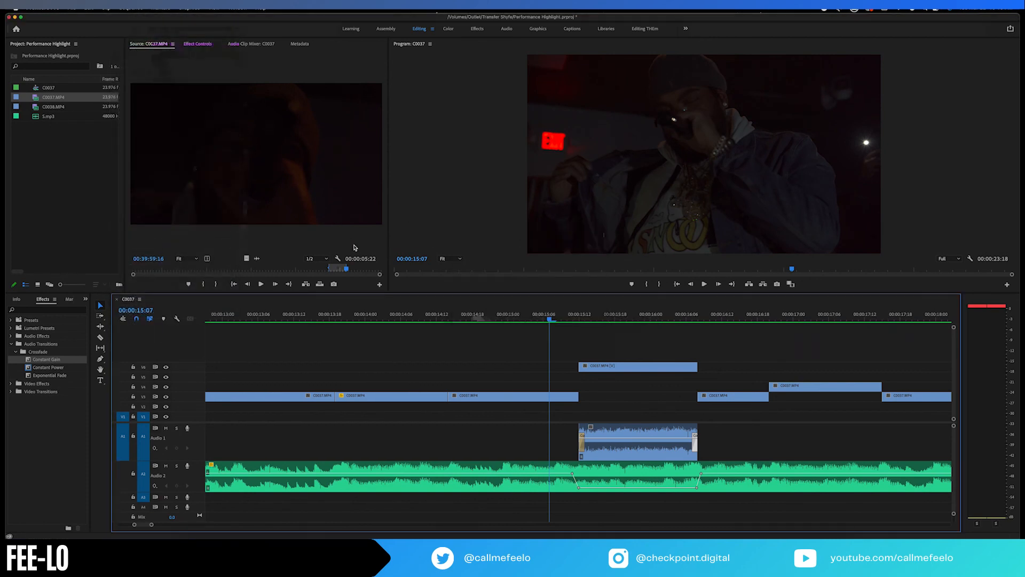
click(443, 318)
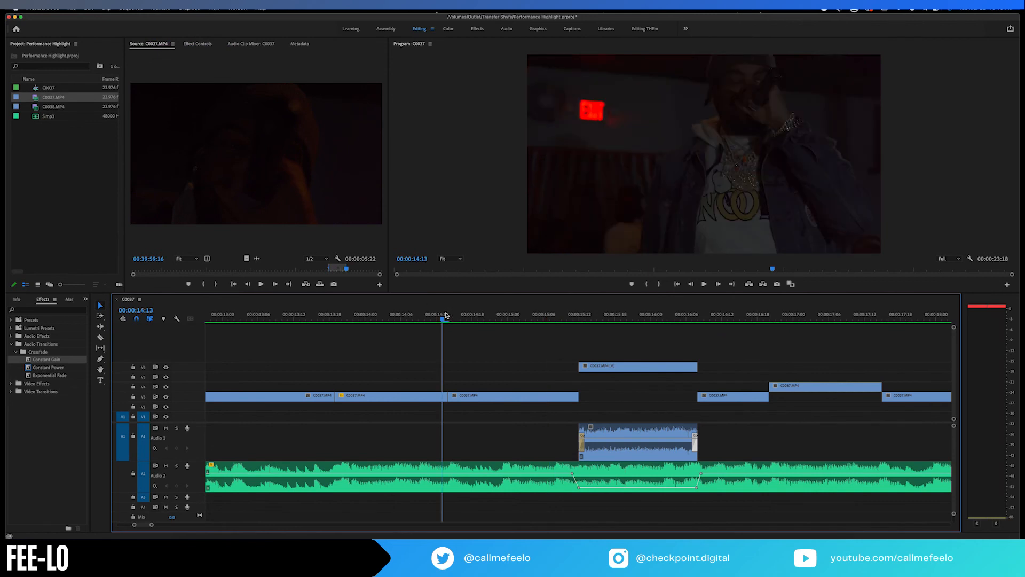
key(space)
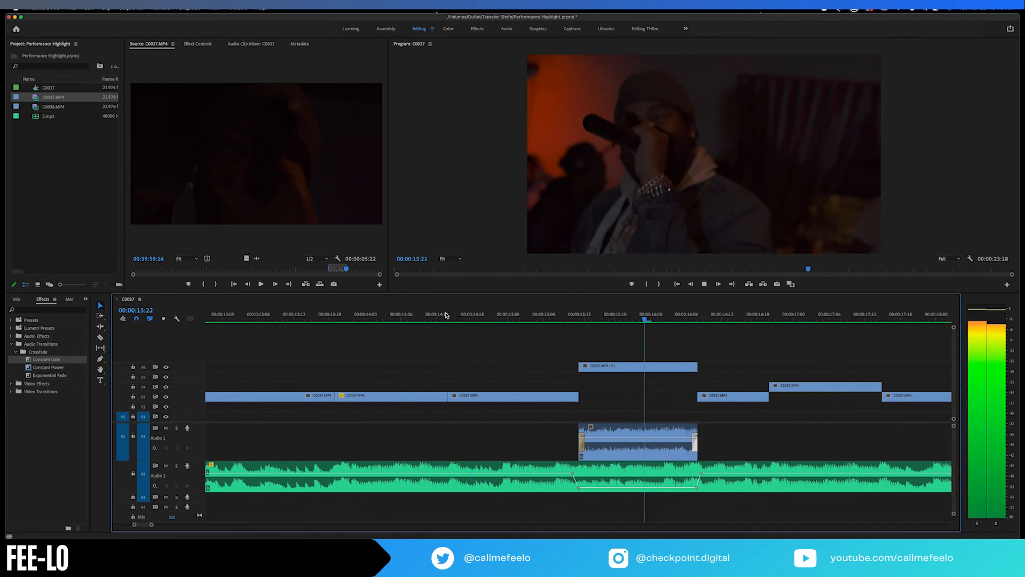
key(space)
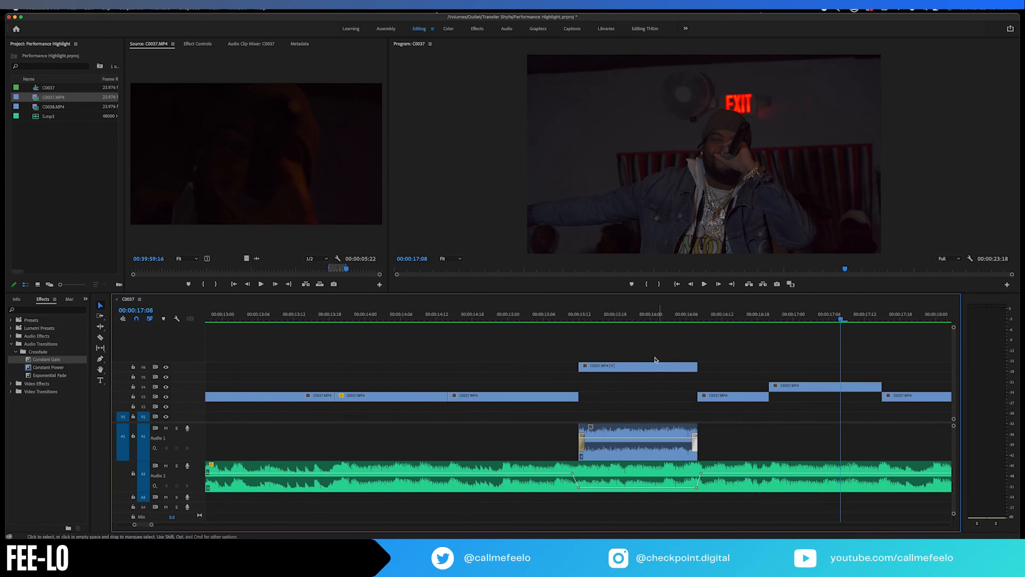
Try to extend the start of the new C0037.MP4 shot and its audio one frame earlier.
click(627, 315)
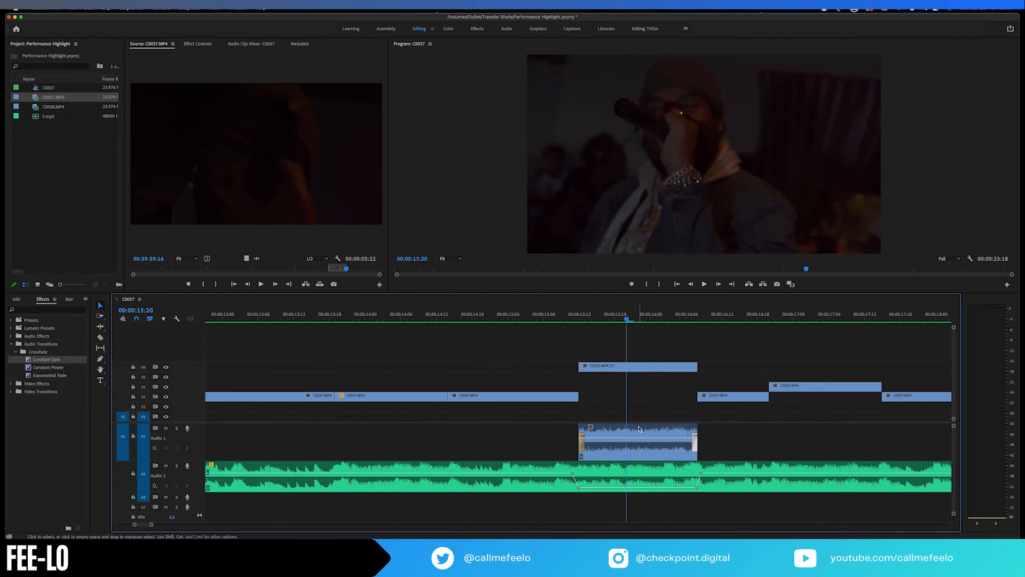
click(637, 366)
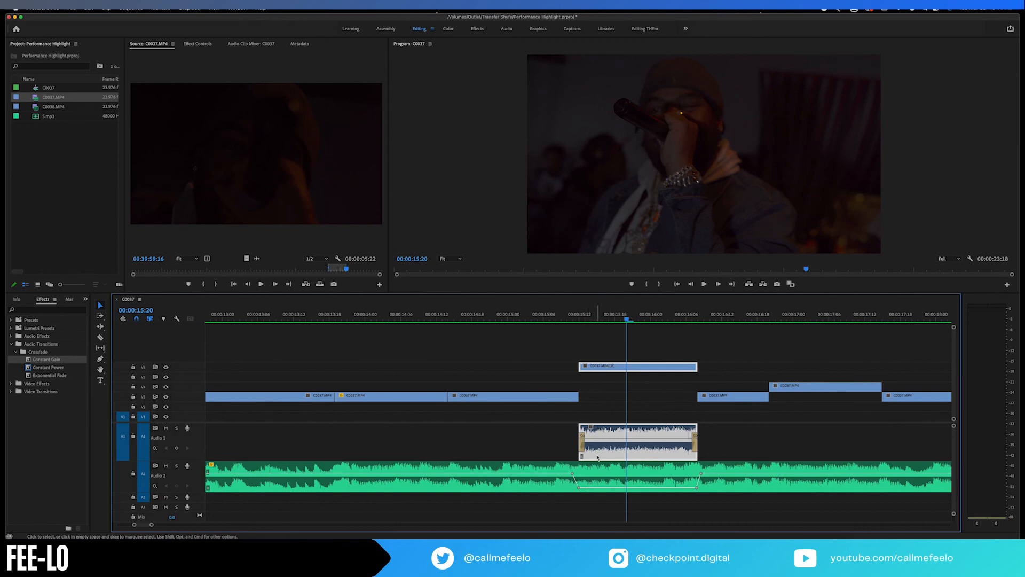
drag(579, 367, 556, 366)
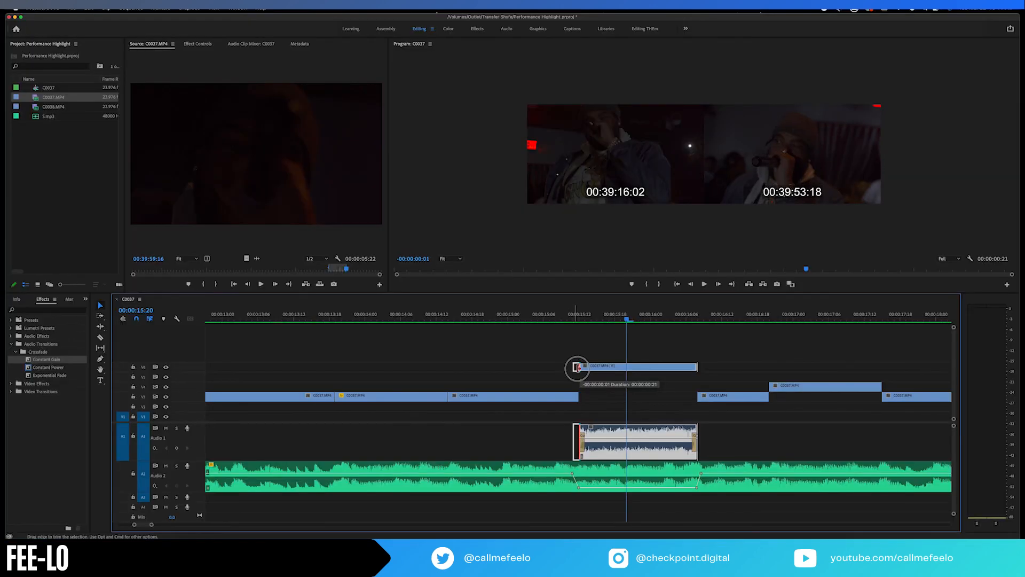
drag(576, 366, 579, 367)
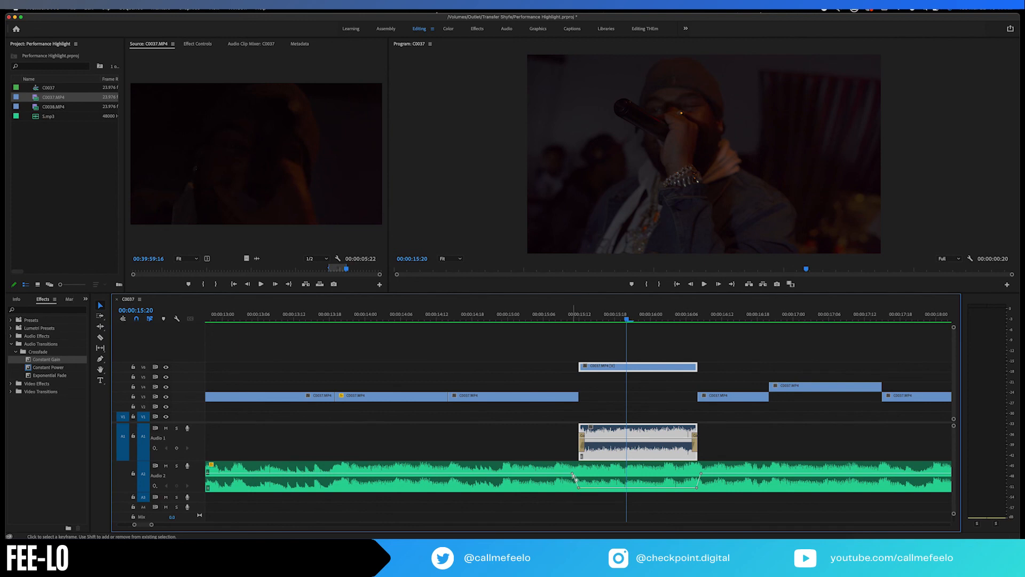
Try to start the music's volume dip earlier by moving its opening keyframes further ahead of the new shot.
super+click(555, 473)
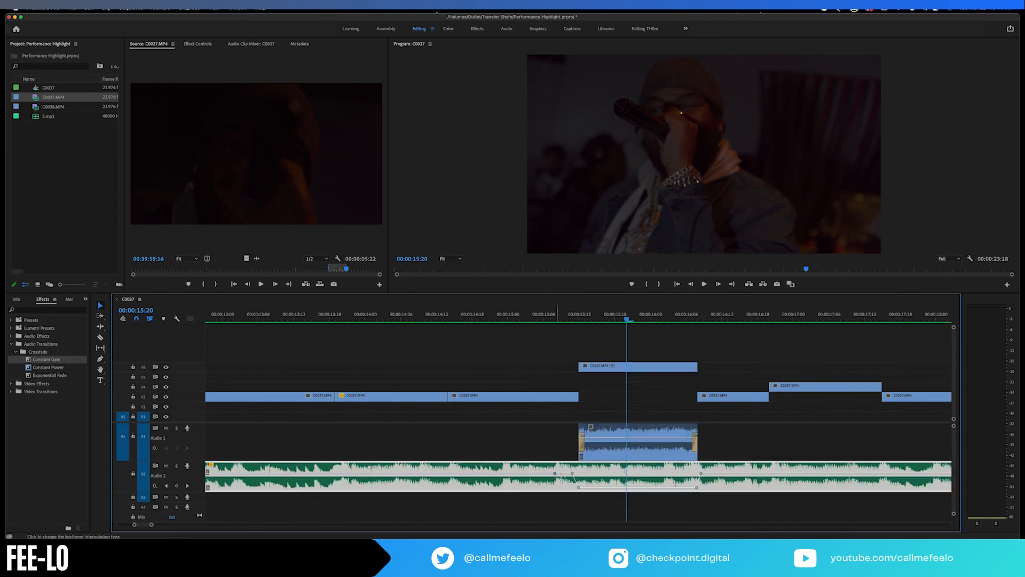
drag(573, 475, 560, 484)
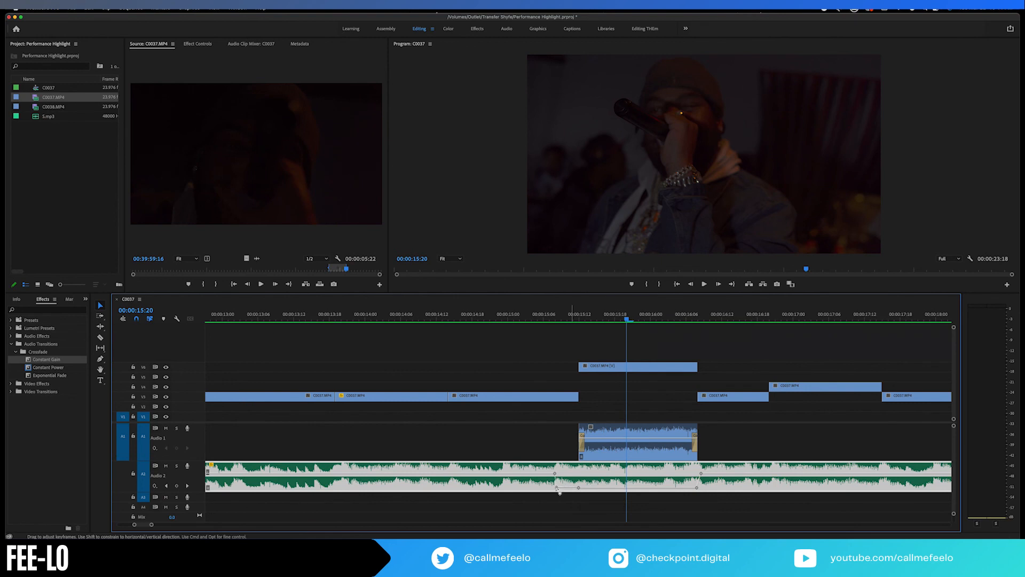
mouse_move(559, 491)
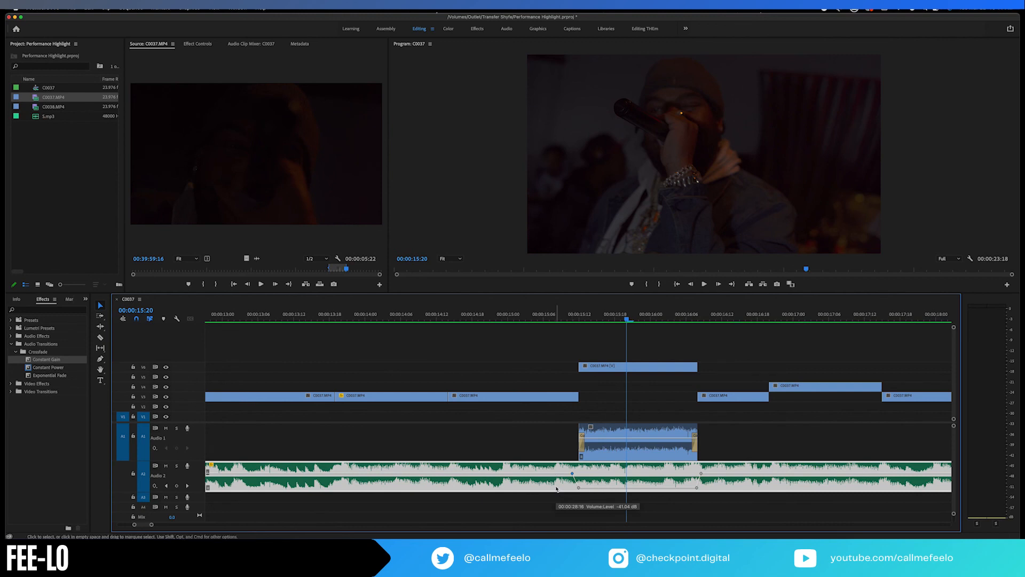
click(522, 451)
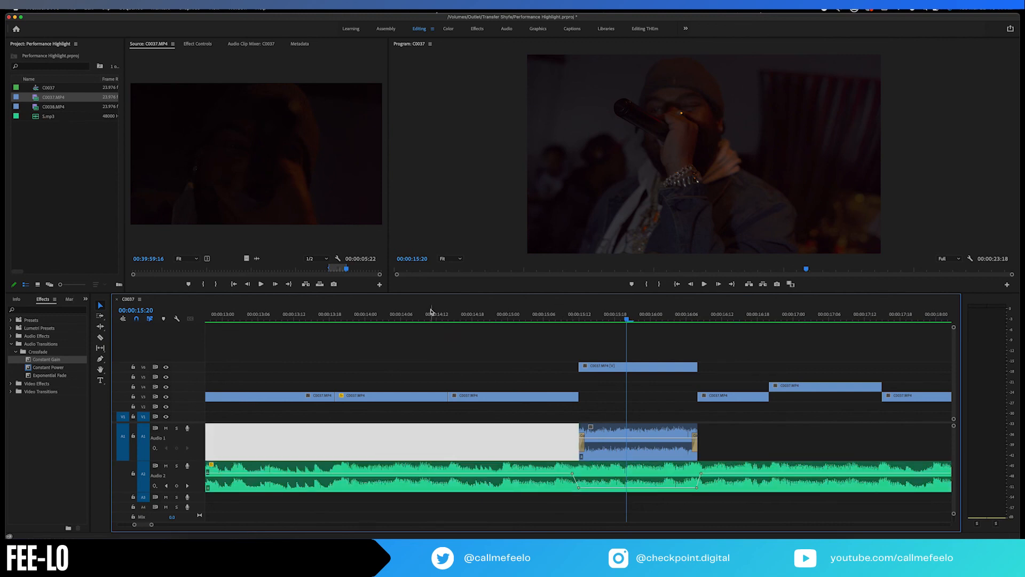
Play the sequence from 00:00:14:05 through the new shot and the lowered music.
drag(434, 315, 394, 315)
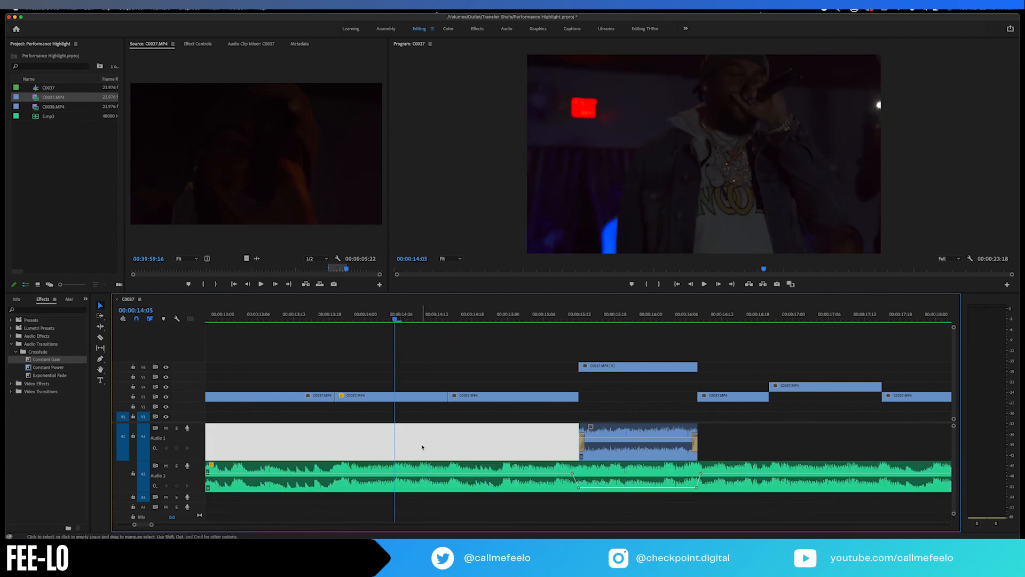
click(546, 449)
click(615, 449)
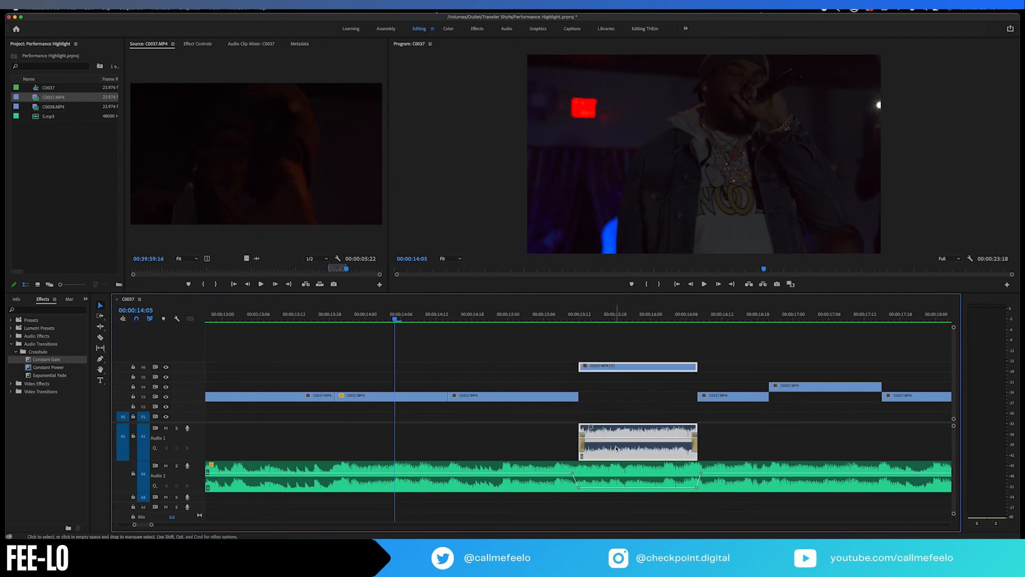
click(631, 479)
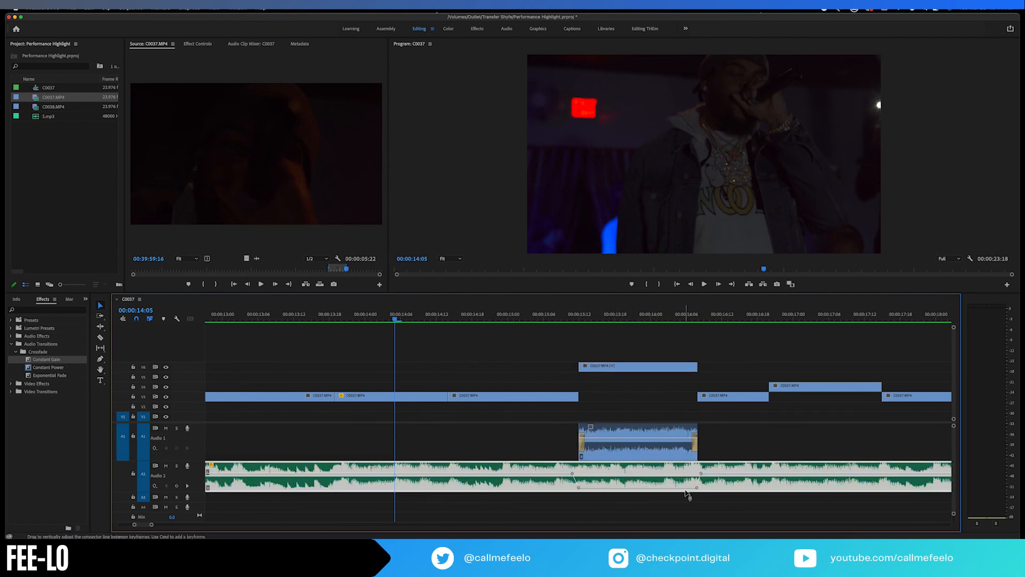
key(space)
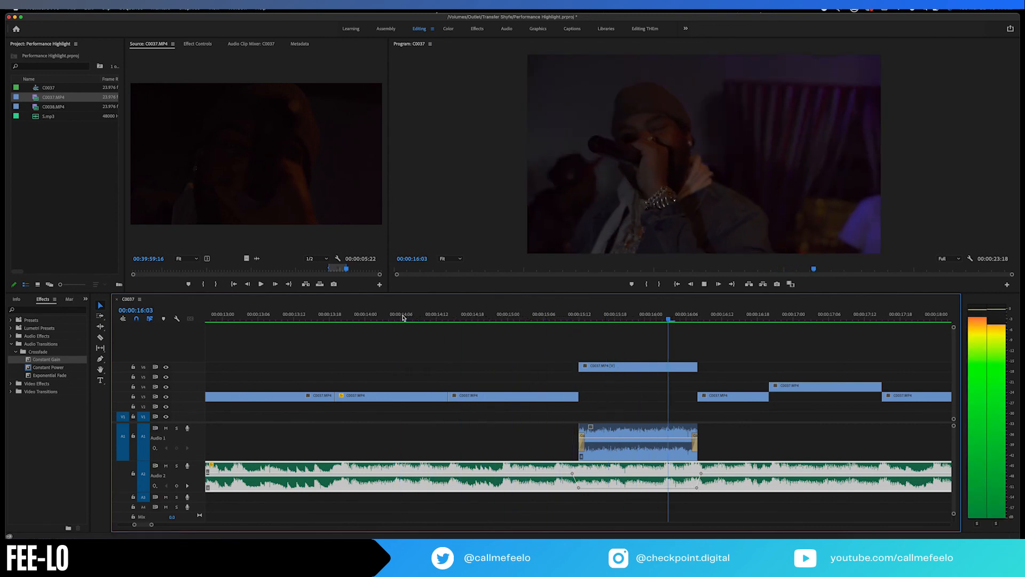
key(space)
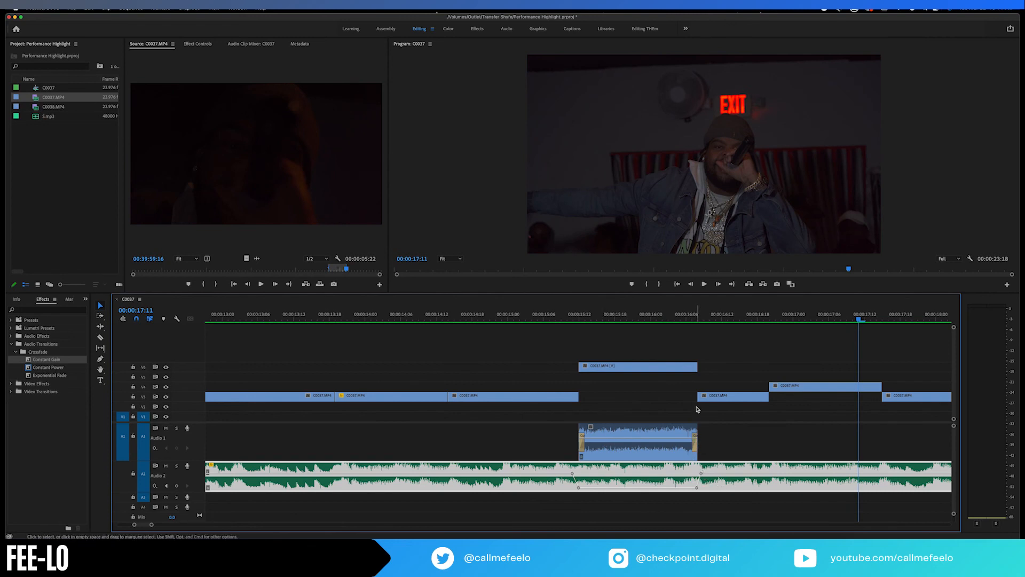
Delete the raised C0037.MP4 shot with its audio and extend the preceding C0037.MP4 clip to fill the gap.
click(692, 366)
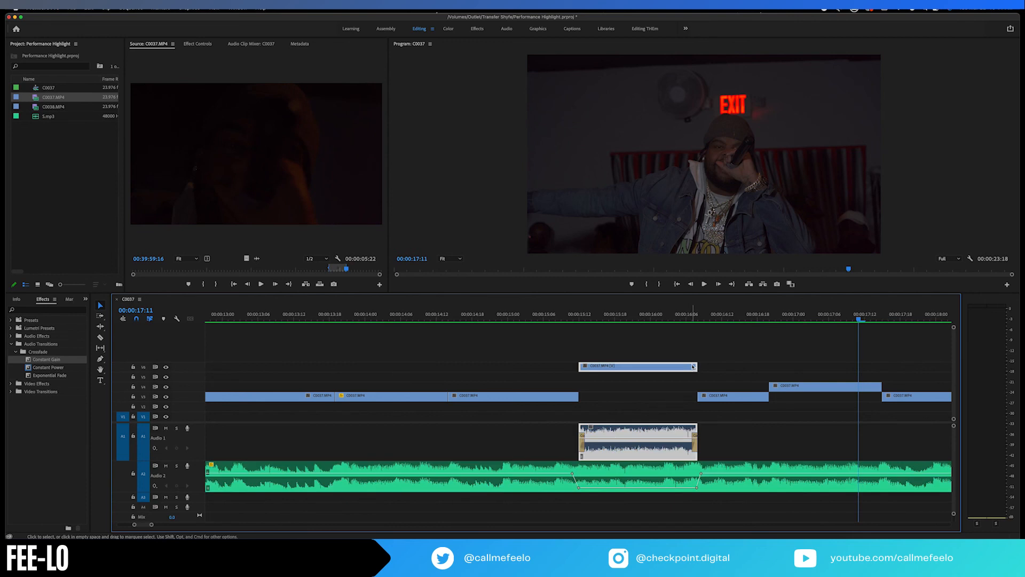
click(739, 361)
click(660, 368)
click(621, 347)
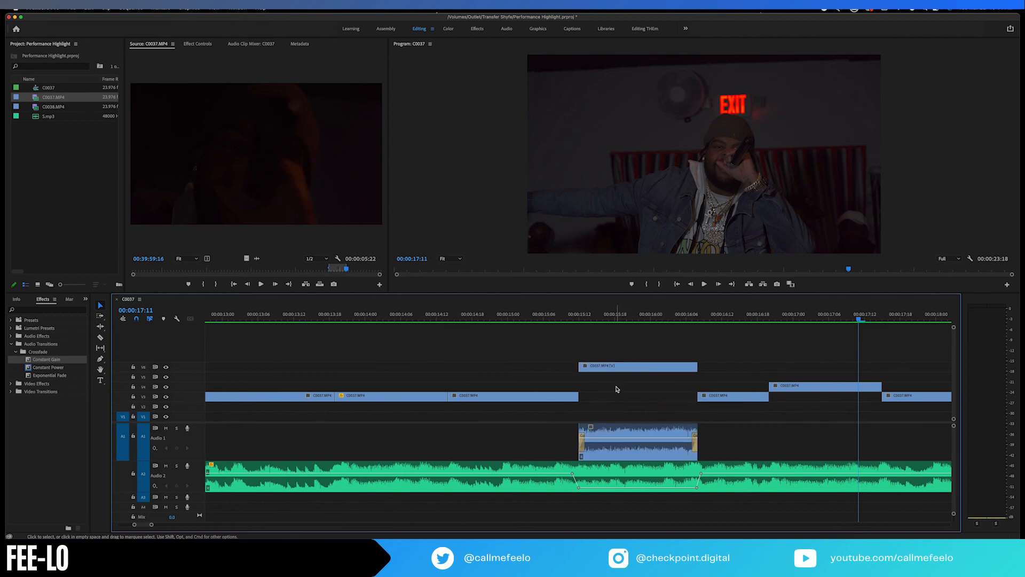
click(620, 369)
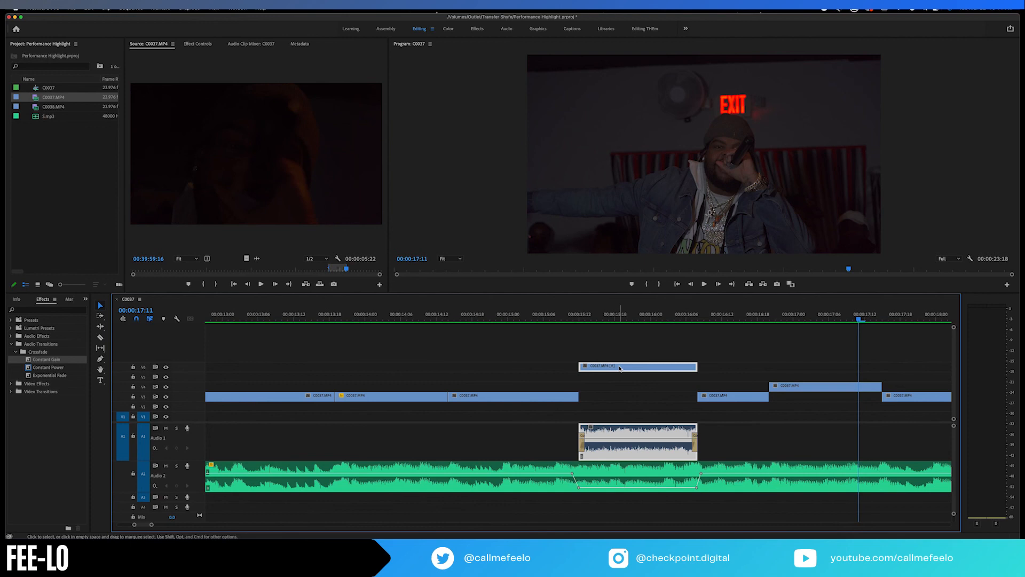
click(616, 318)
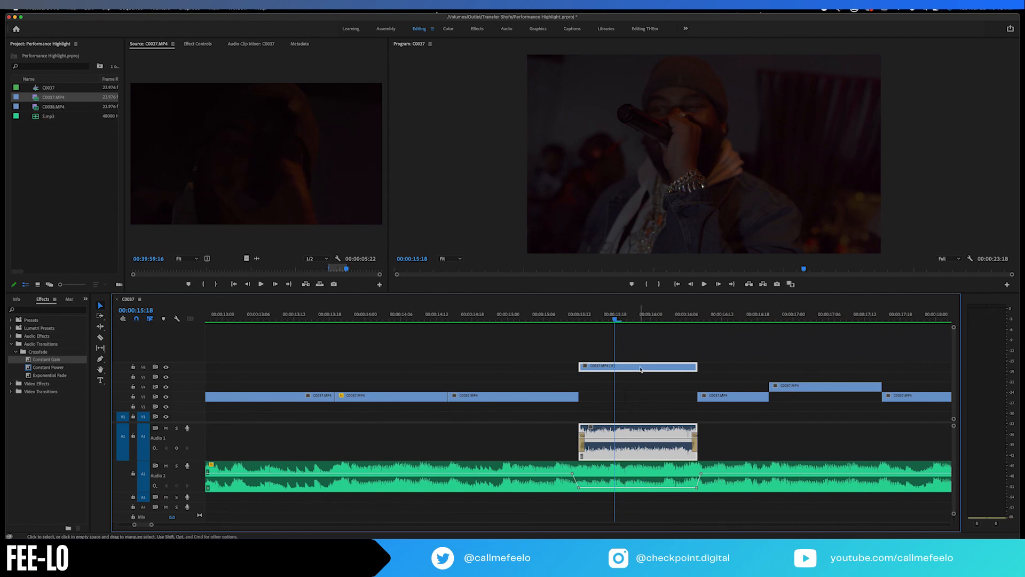
key(Delete)
drag(580, 396, 694, 398)
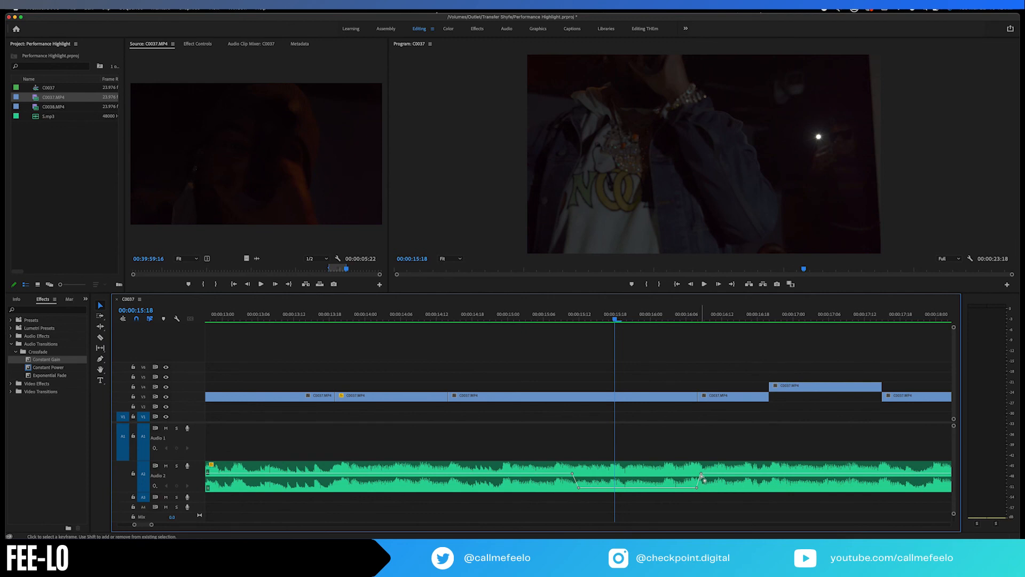
Delete the four volume keyframes that dip the music where the removed shot was.
click(704, 480)
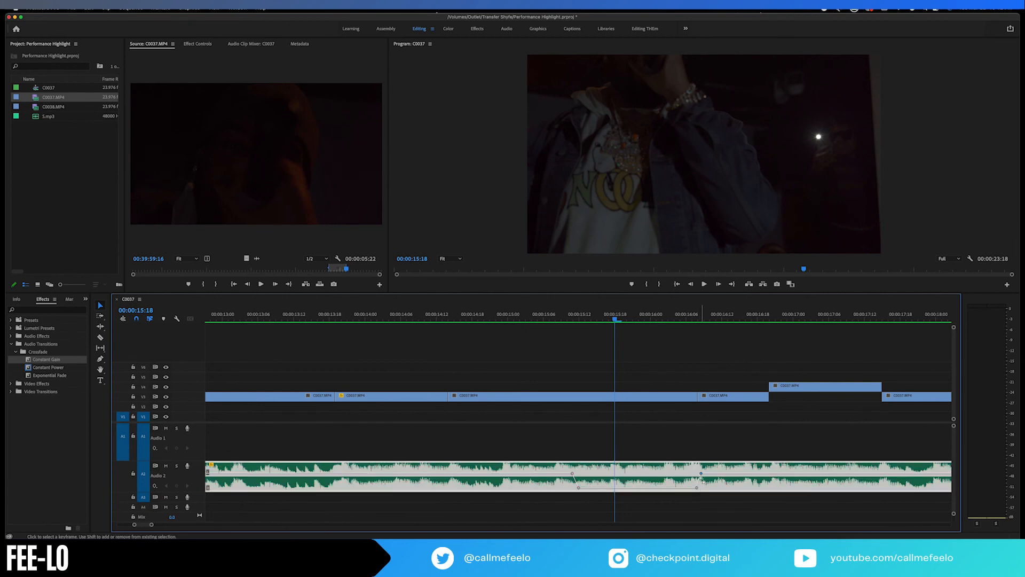
click(698, 488)
key(Delete)
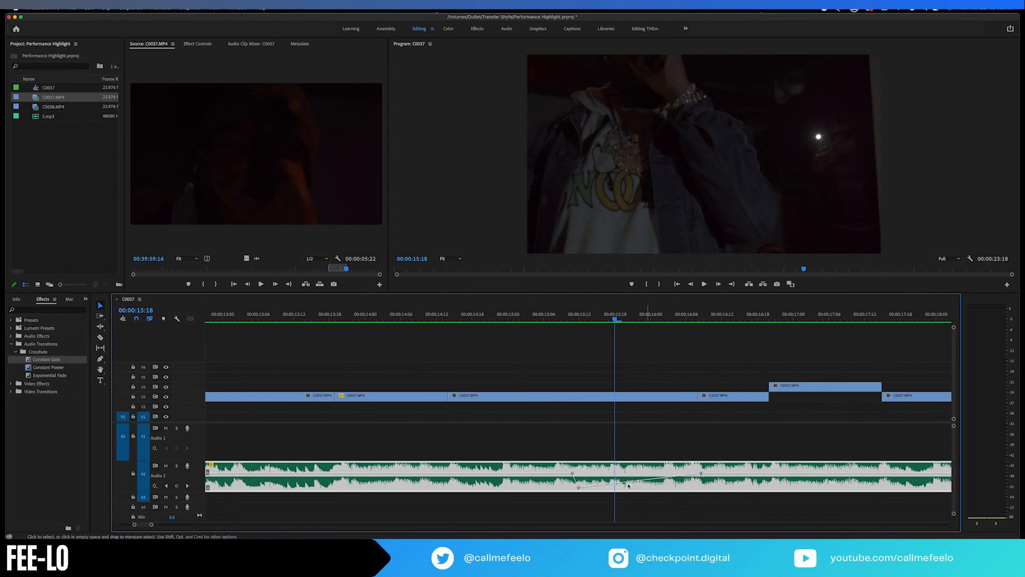
click(579, 488)
key(Delete)
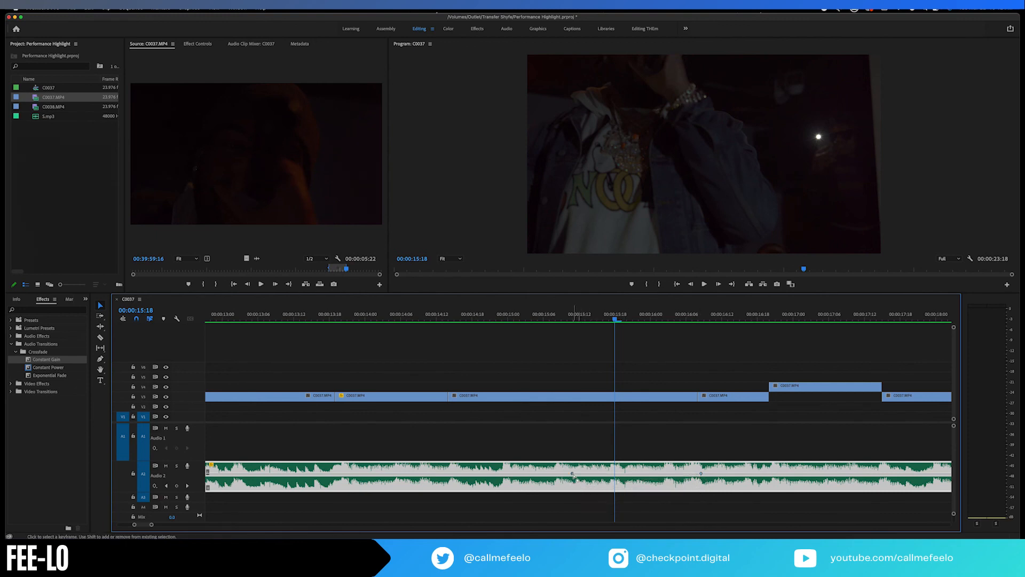
click(573, 474)
key(Delete)
click(701, 473)
key(Delete)
click(755, 437)
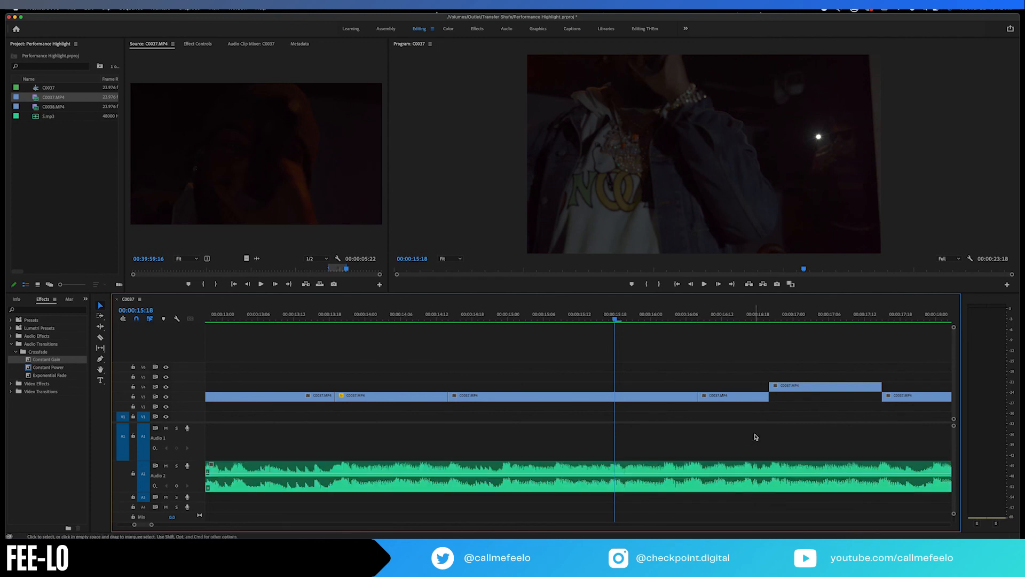
Trim the end of the music clip back to 00:00:23:14.
key(minus)
key(minus)
key(minus)
key(minus)
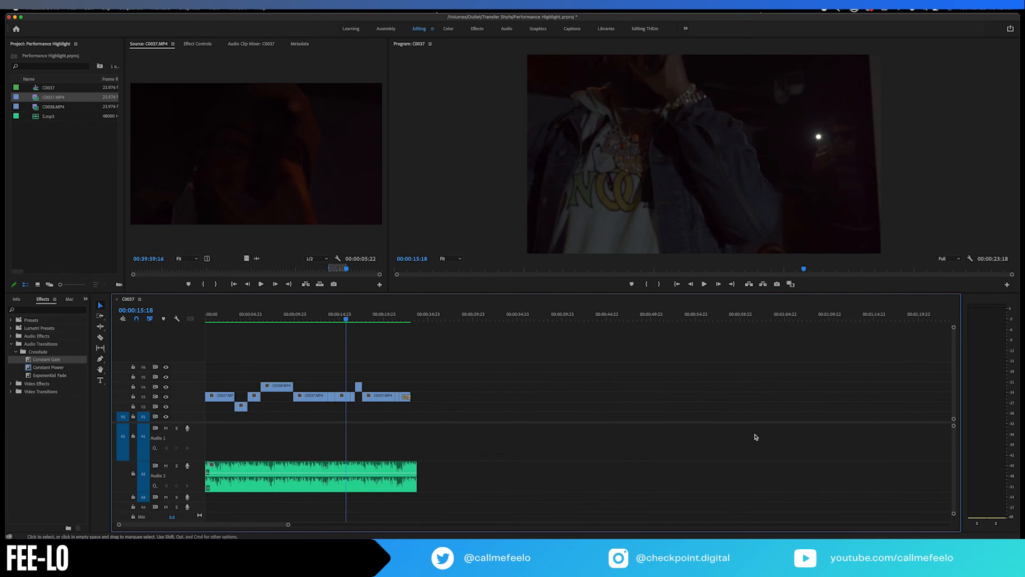
click(409, 316)
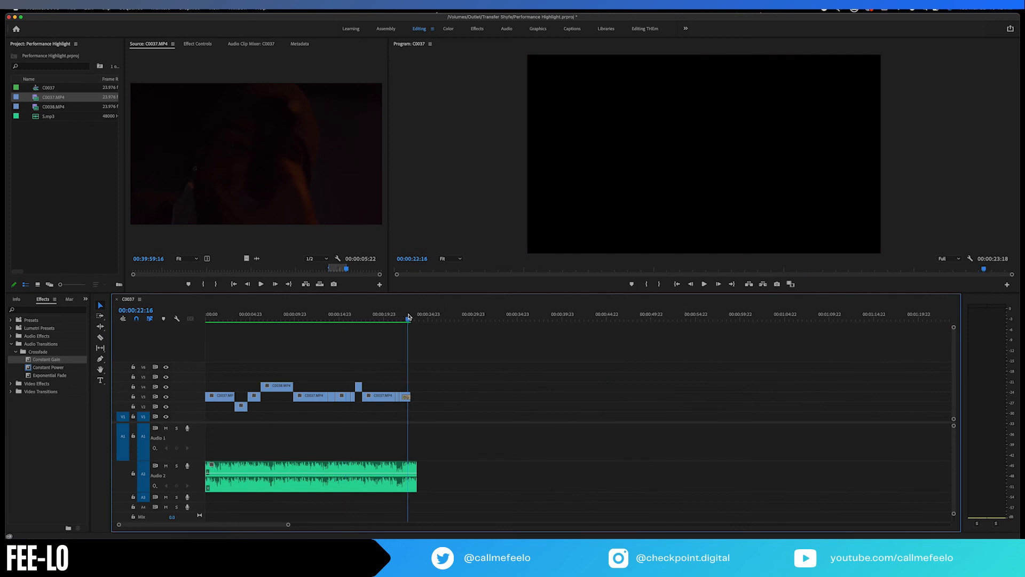
key(equal)
key(equal)
key(equal)
key(equal)
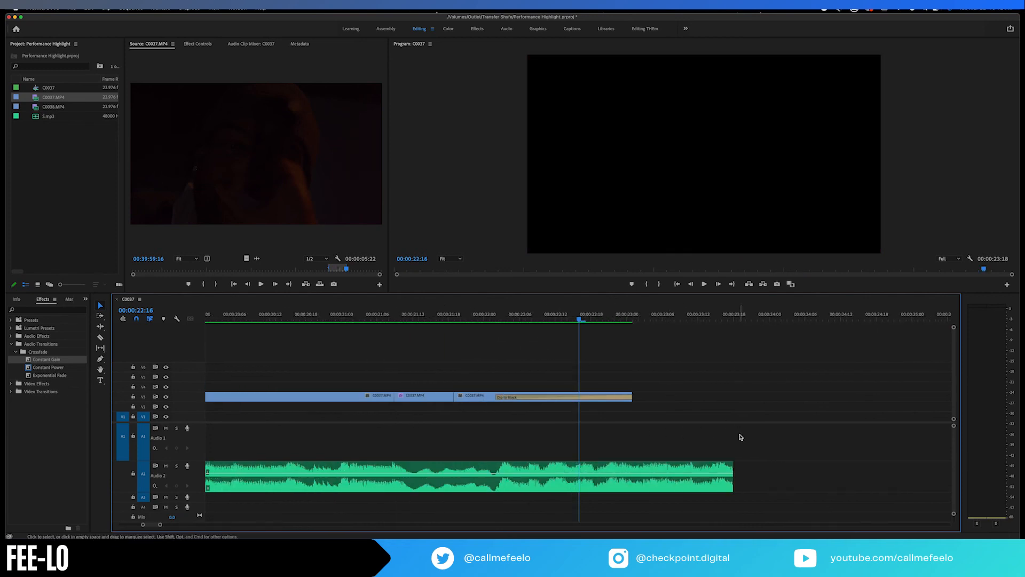
drag(733, 465, 709, 466)
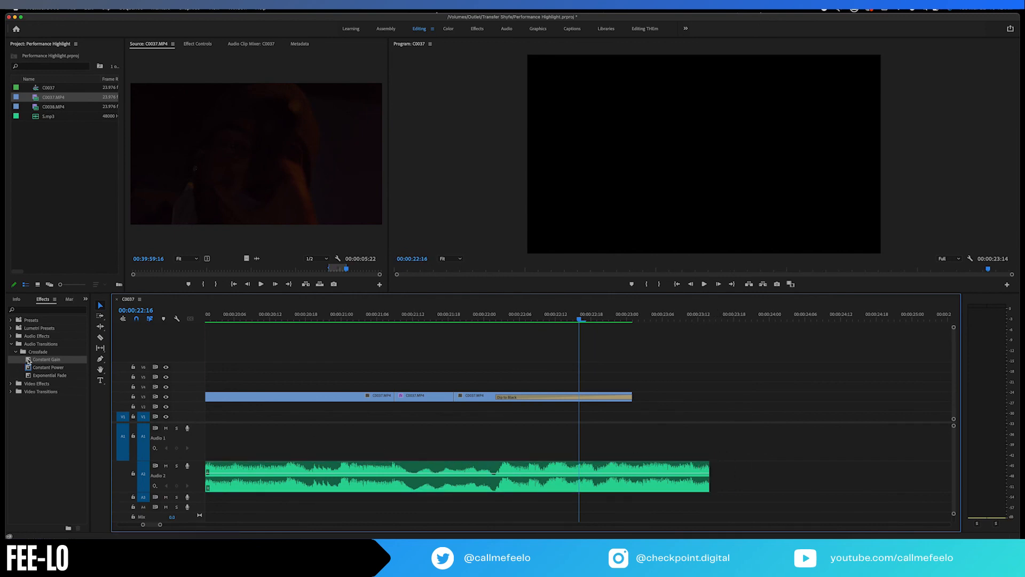
Apply a Constant Gain fade to the end of the music and lengthen it to begin at about 00:00:21:15.
drag(28, 361, 700, 479)
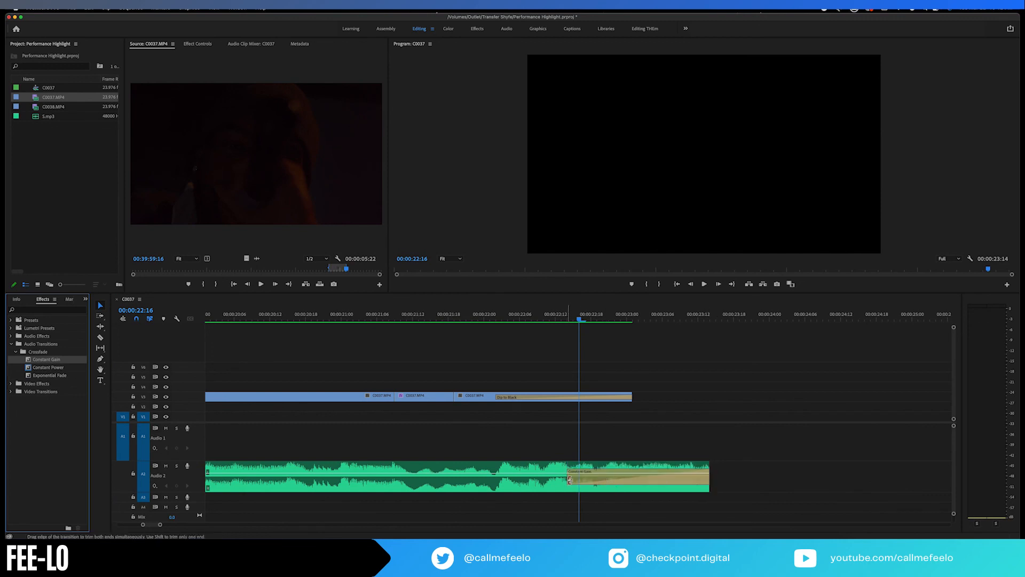
drag(569, 479, 431, 476)
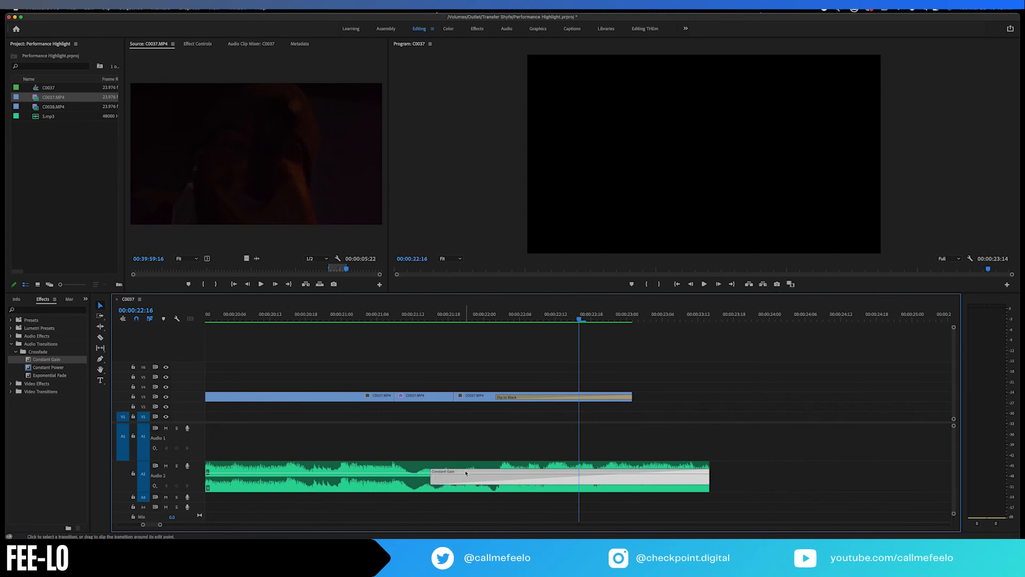
click(508, 399)
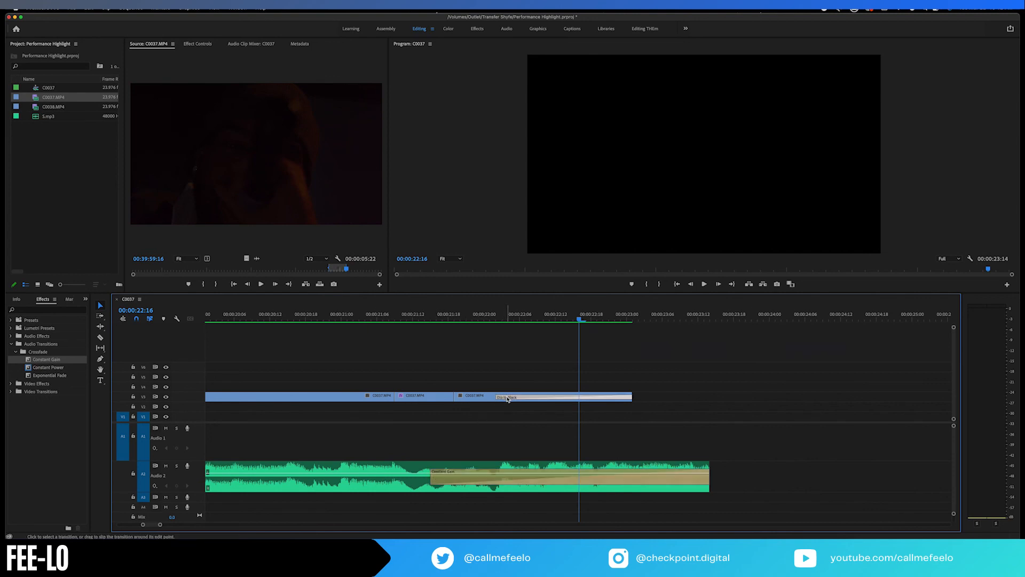
Play the ending from 00:00:20:19 to check the music fade against the Dip to Black.
click(491, 315)
click(312, 315)
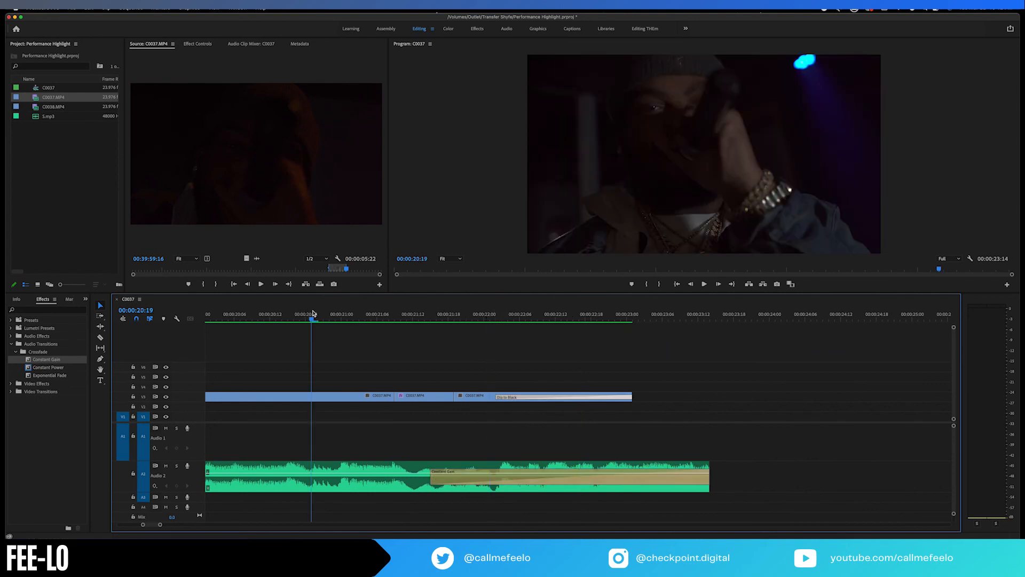
key(space)
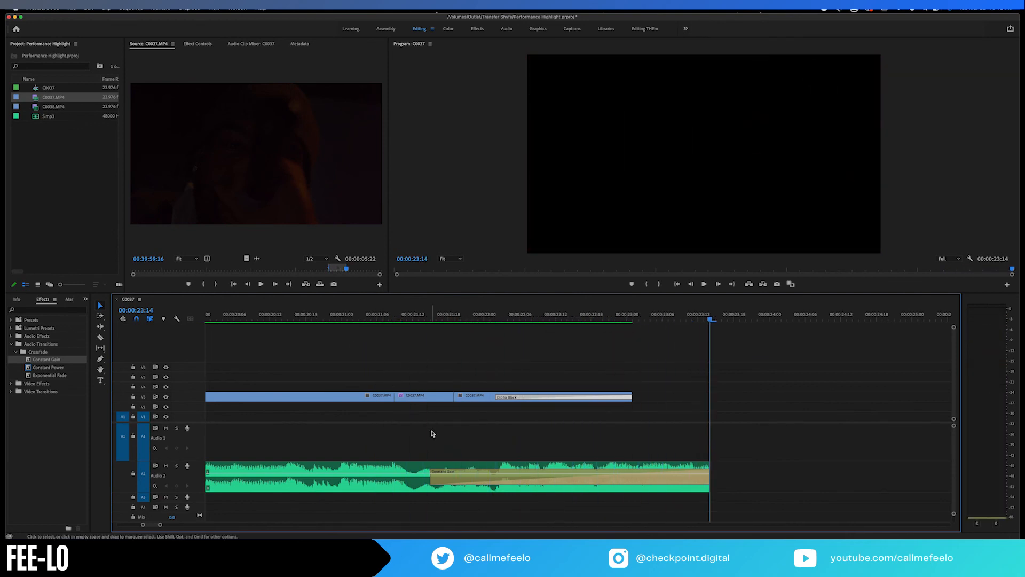
Shorten the music's Constant Gain fade to begin where the last C0037.MP4 clip starts and play the ending again.
drag(433, 479, 455, 478)
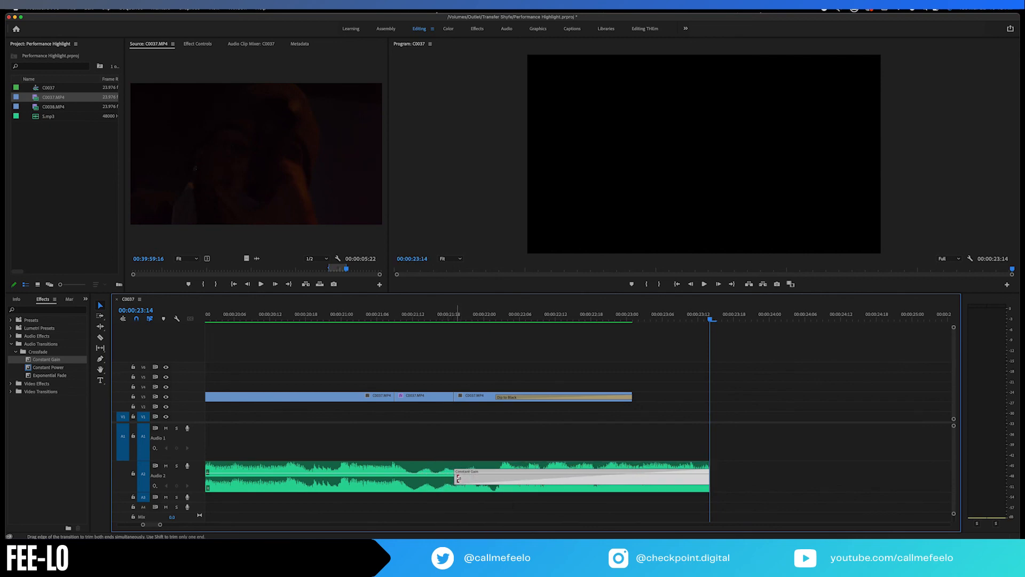
click(272, 315)
key(space)
click(551, 446)
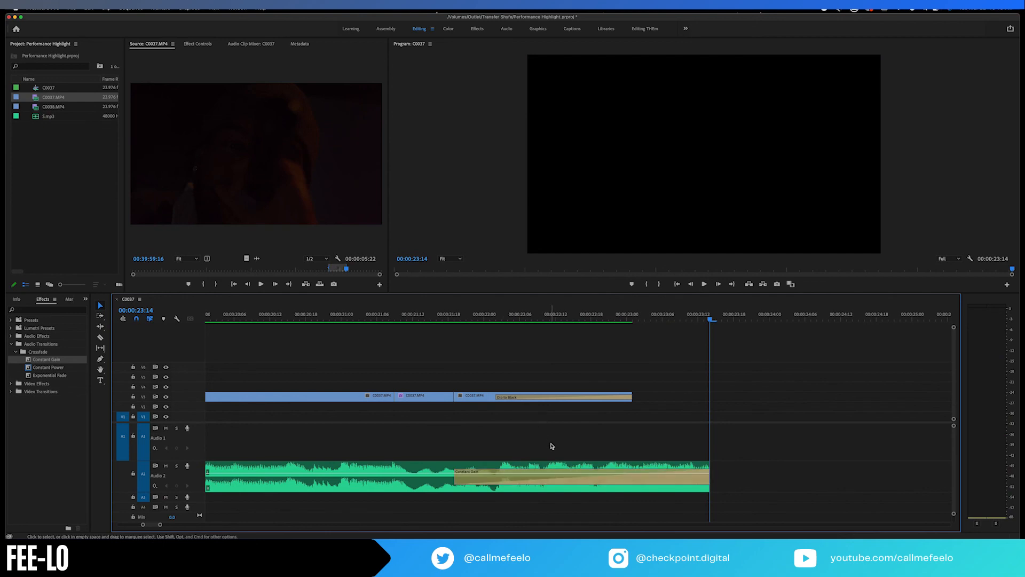
Return the playhead to 00:00:00:00 with the whole sequence in view on the timeline.
key(minus)
key(minus)
key(minus)
key(minus)
key(minus)
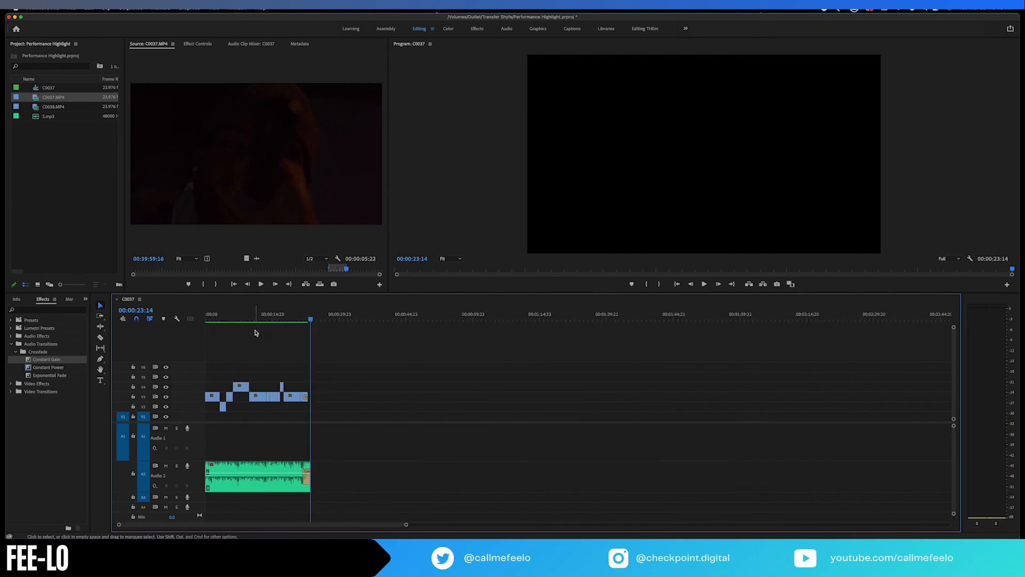
key(space)
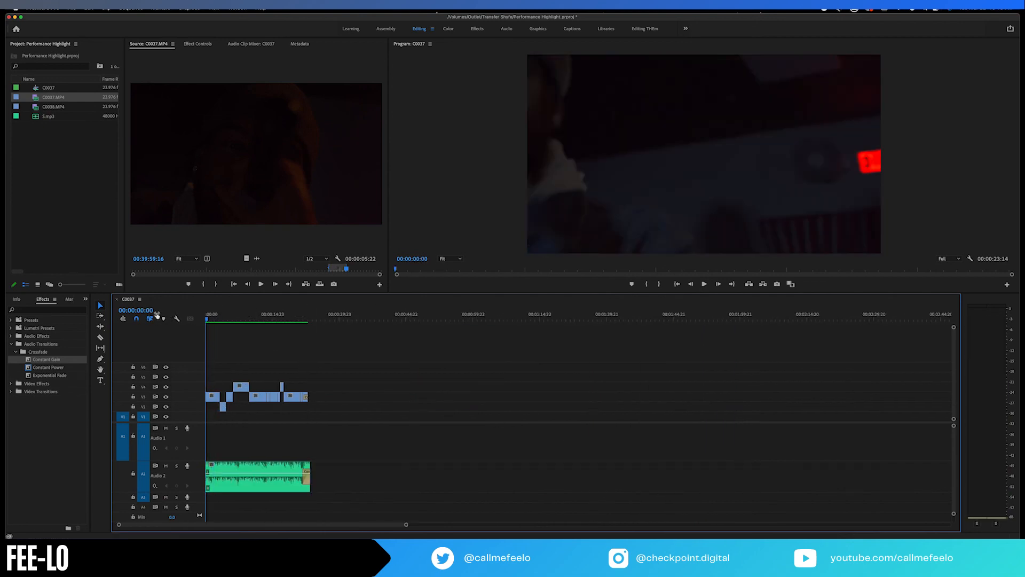
key(backslash)
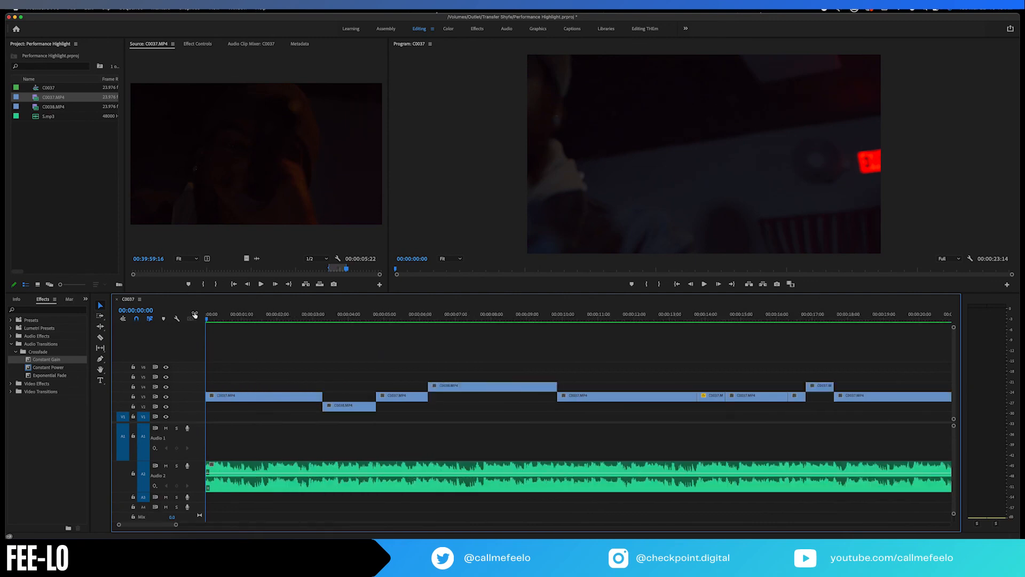
key(minus)
key(minus)
key(minus)
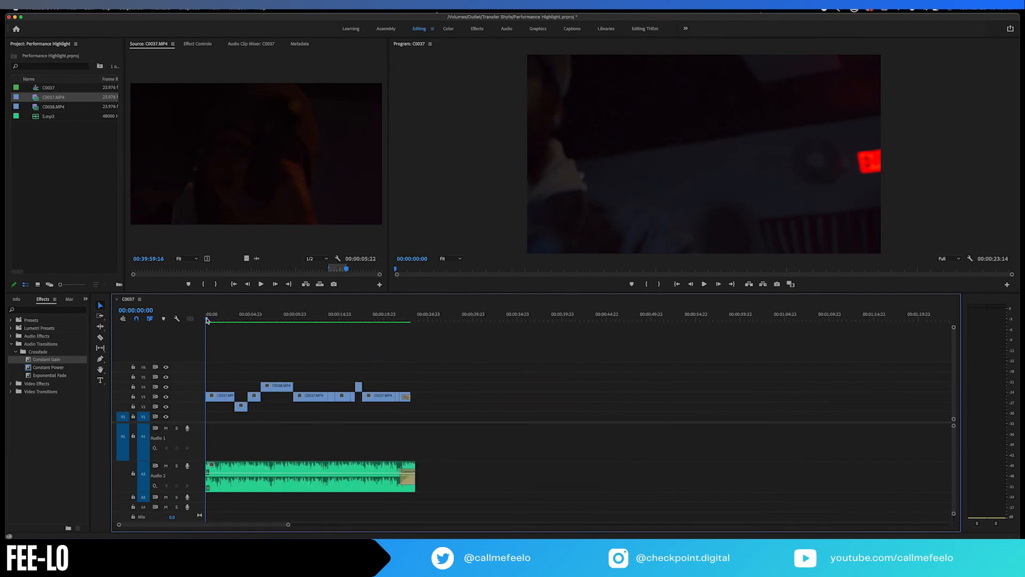